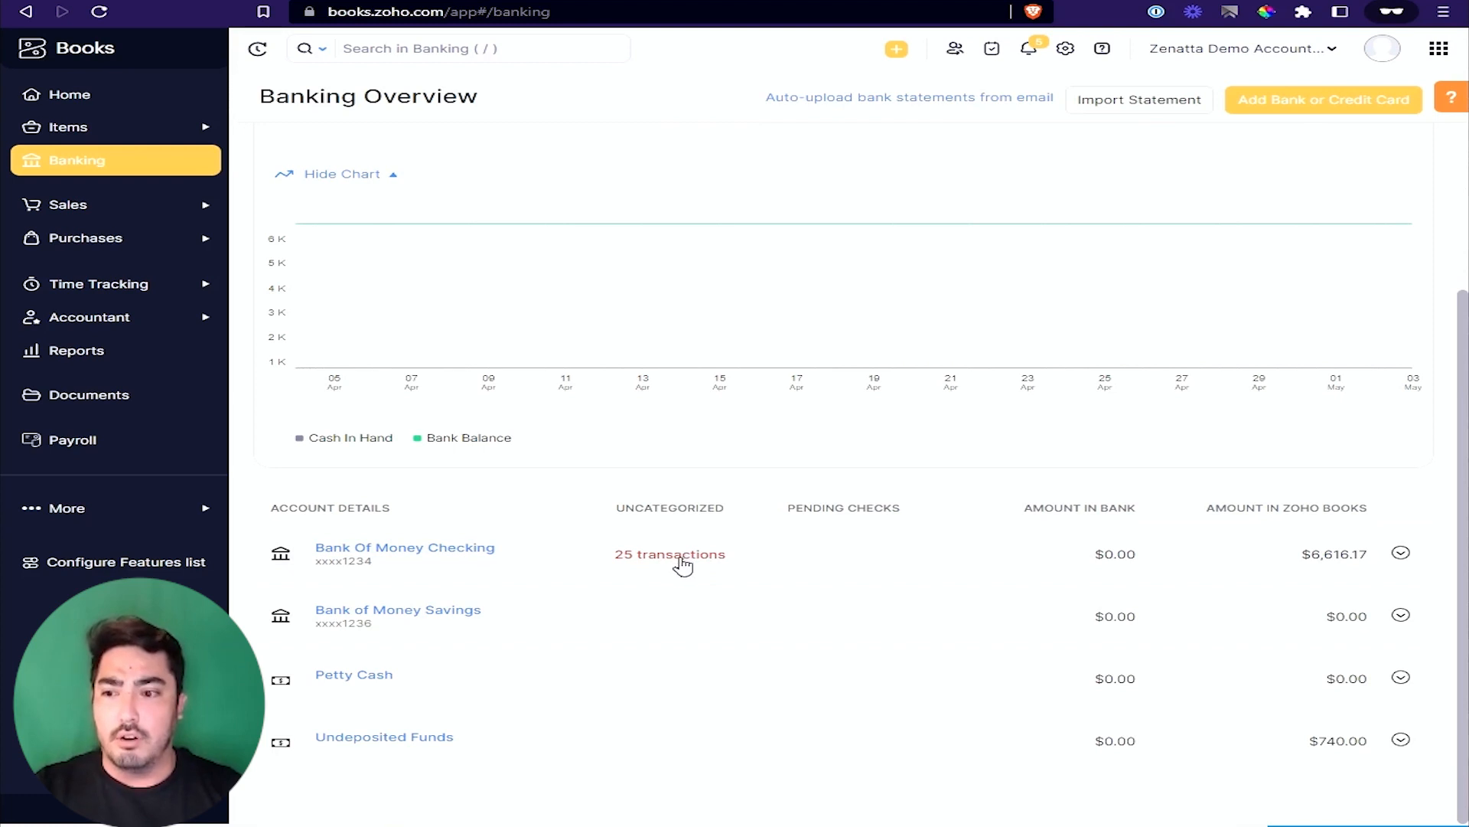
Step: Open the uncategorized transactions of Bank Of Money Checking and match the 03/03/2022 $500.00 deposit with the suggested $500.00 customer payment
click(681, 556)
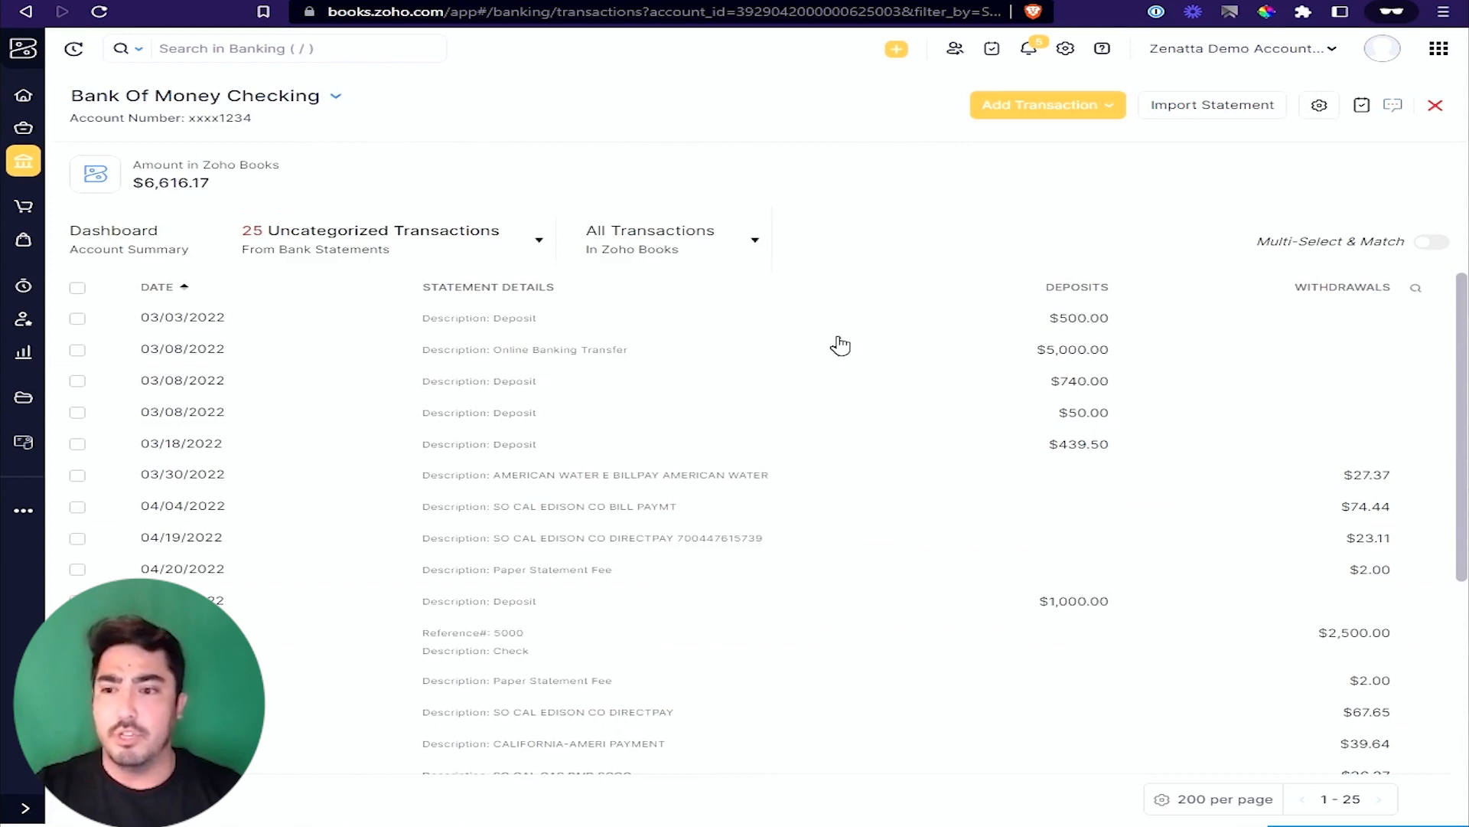
scroll(840, 345, down, 3)
scroll(840, 344, down, 2)
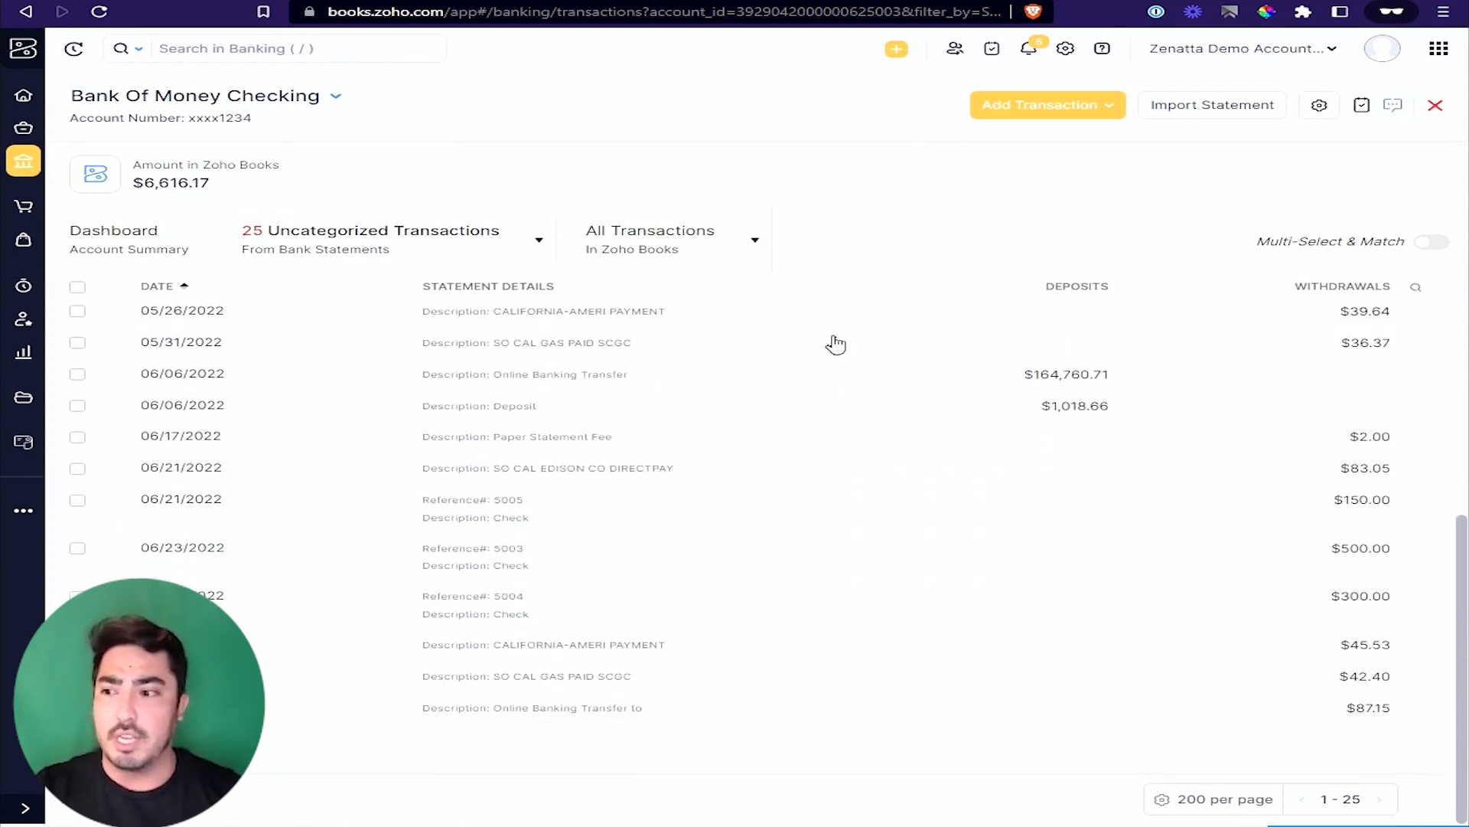
scroll(776, 450, up, 5)
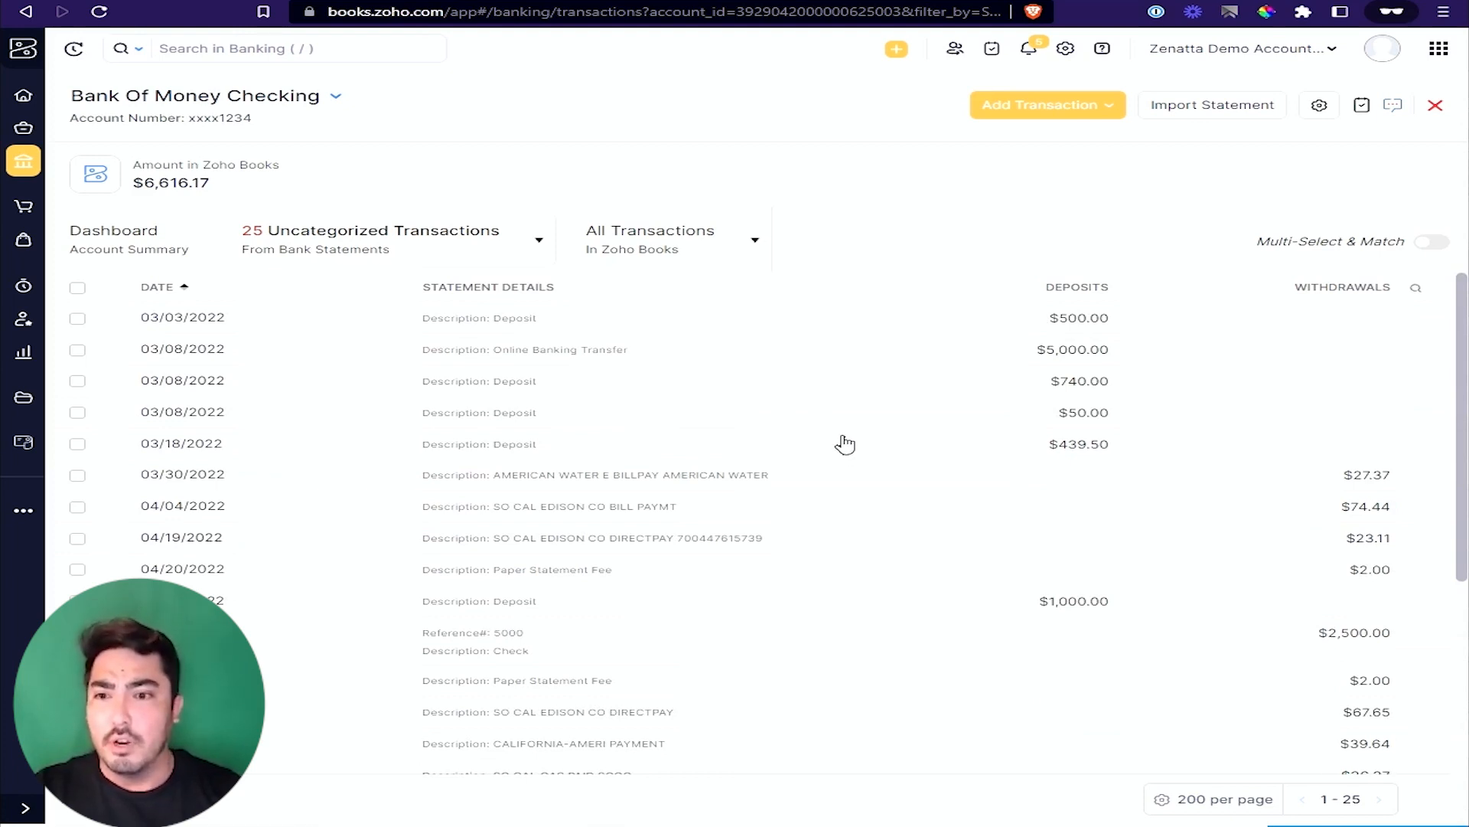
click(625, 329)
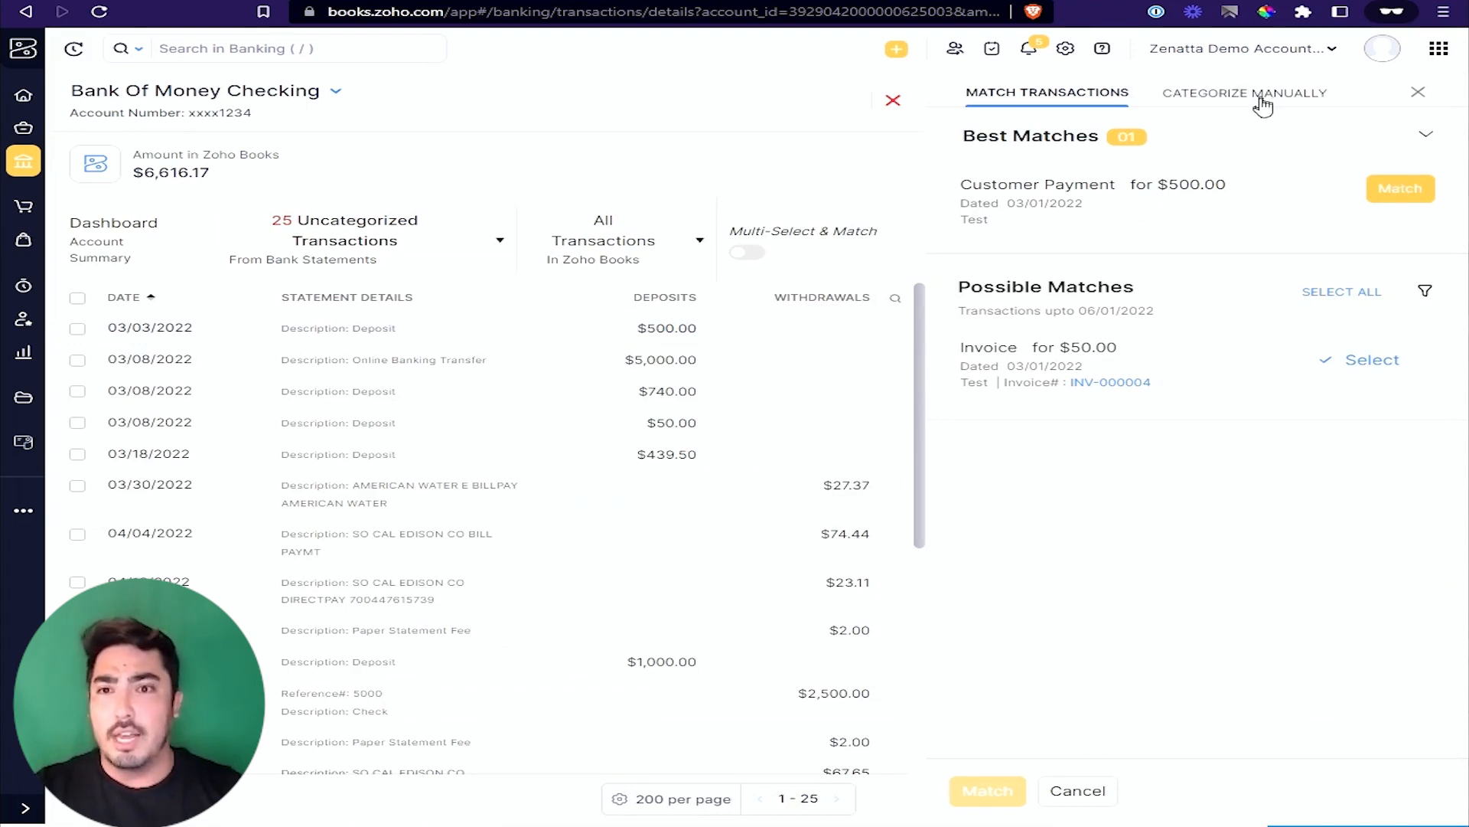
click(1408, 198)
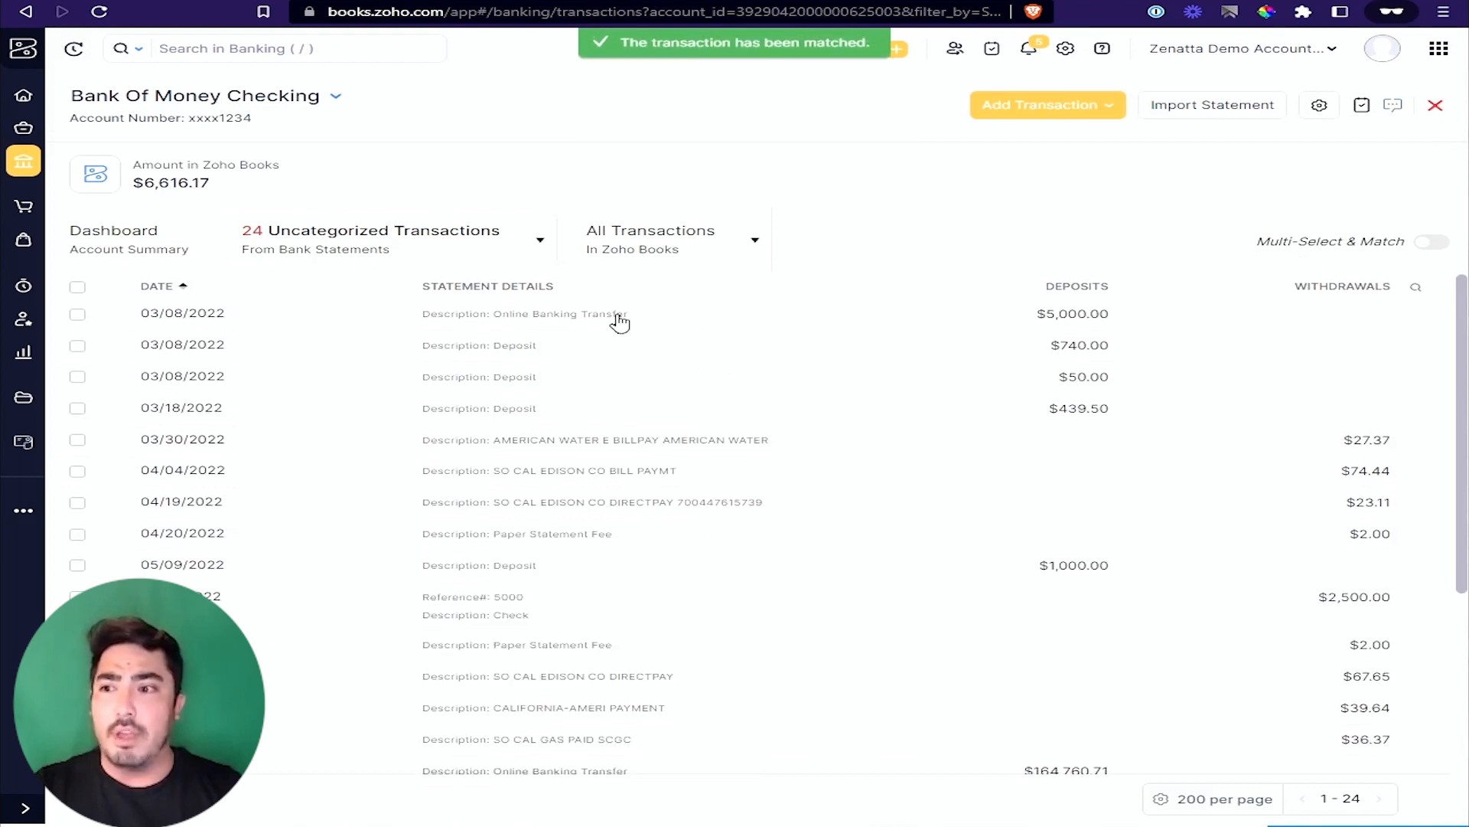
Step: Open the 03/08/2022 $5,000.00 online banking transfer and review its best match
click(753, 322)
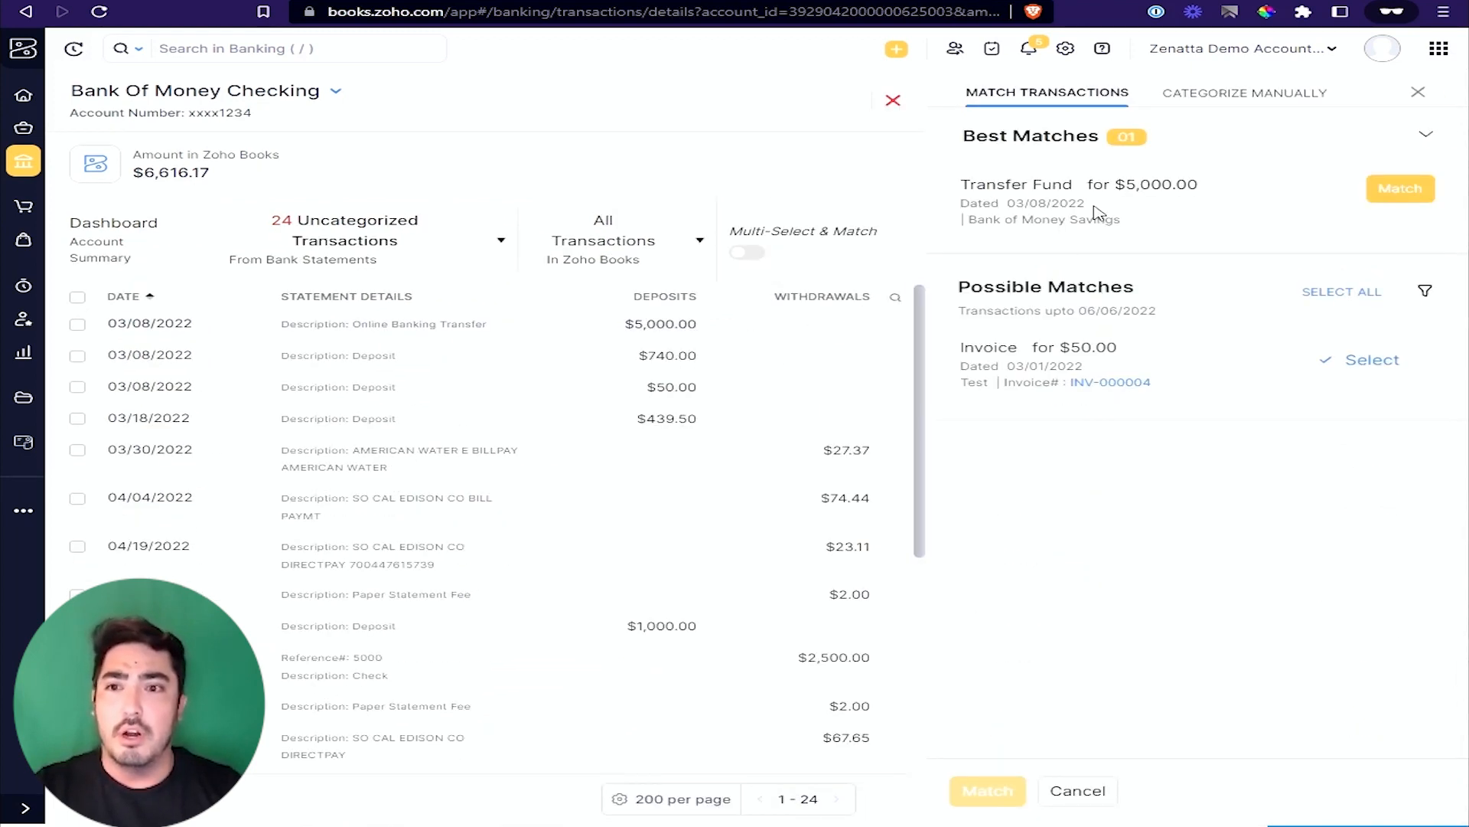
drag(969, 185, 1244, 184)
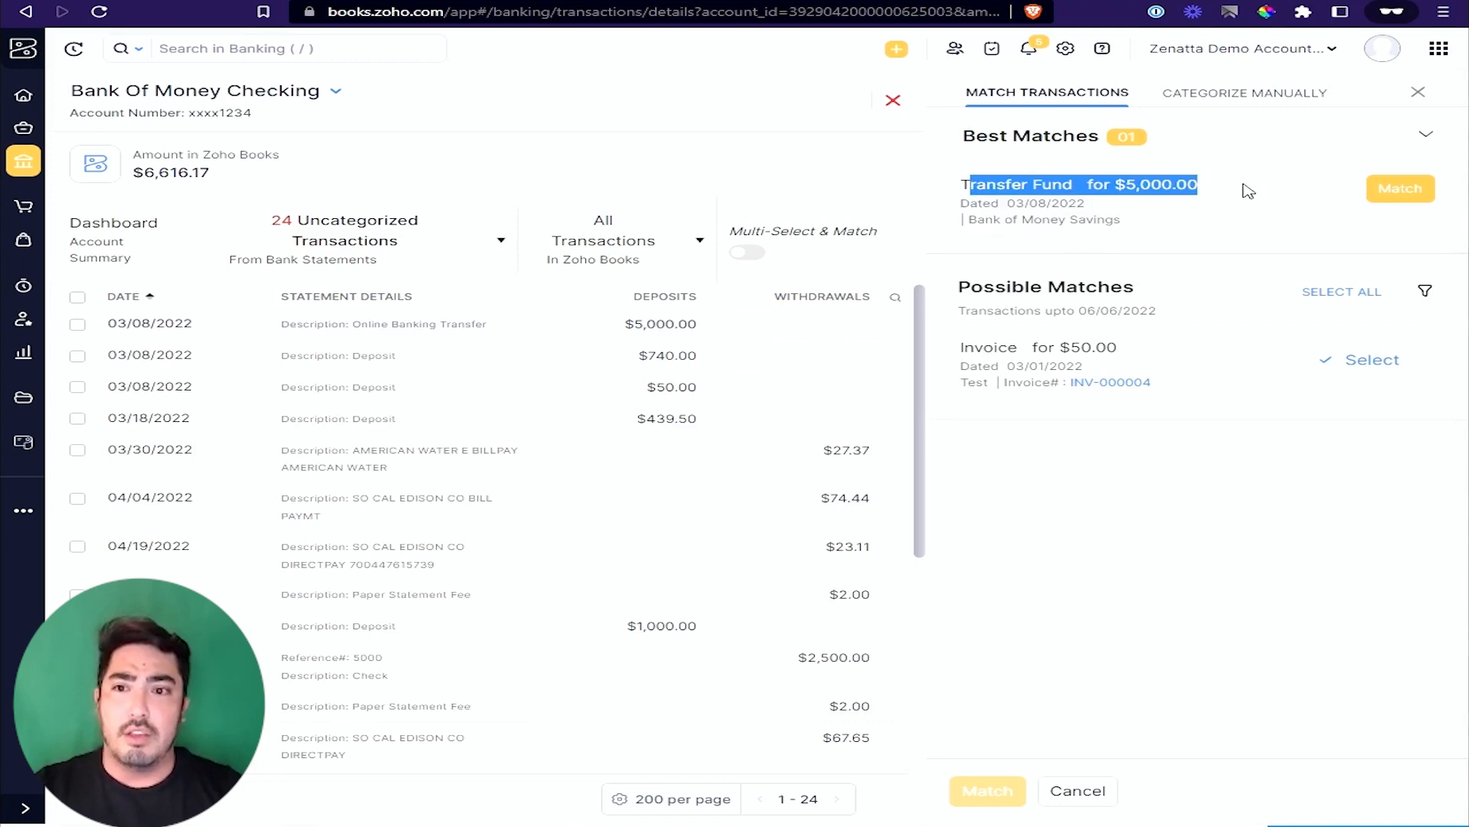
click(1243, 196)
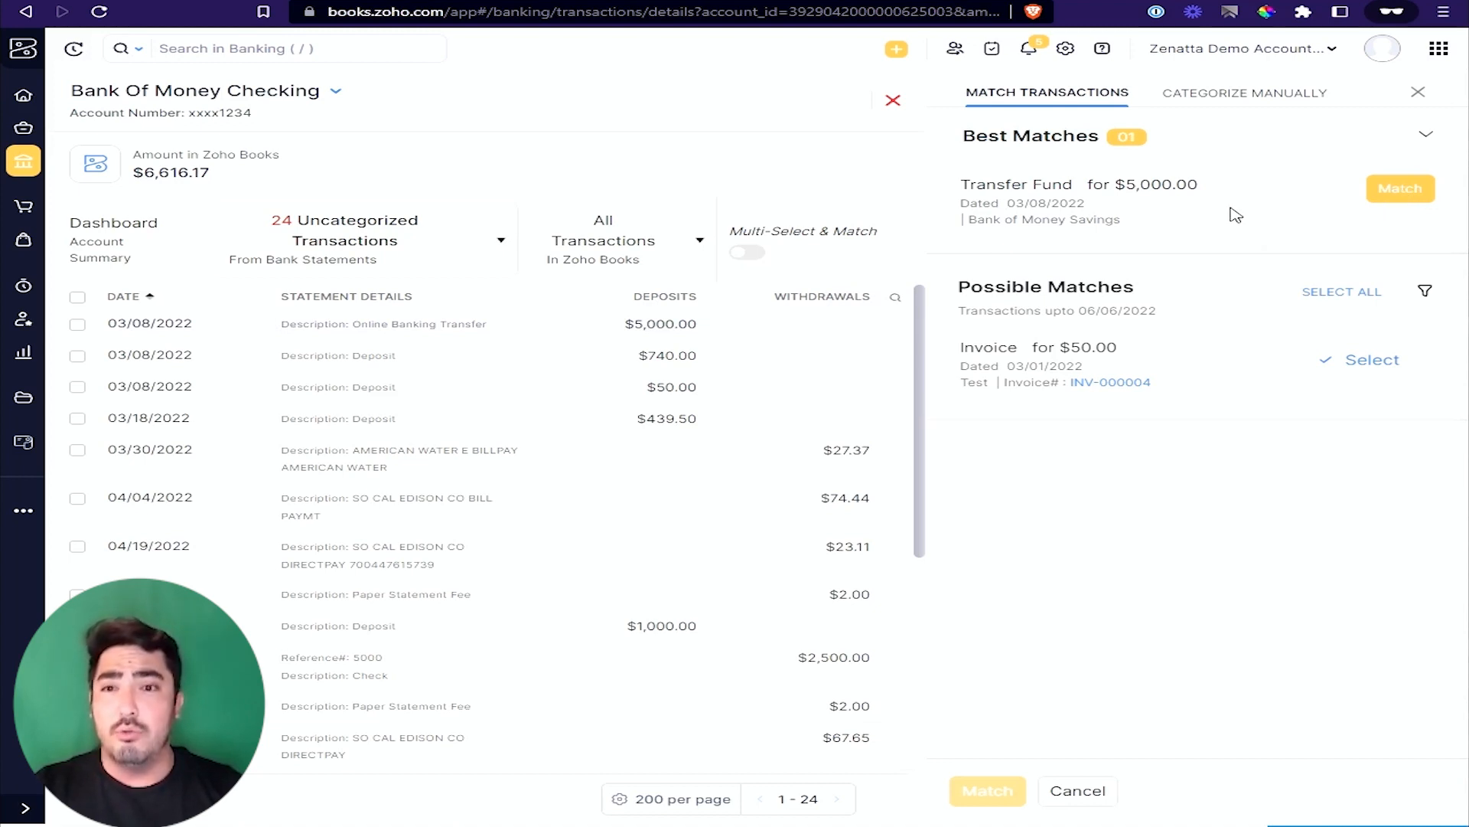
Step: Try categorizing the $5,000.00 deposit manually as Transfer From Another Account, with Bank of Money Savings as the source account
click(1255, 105)
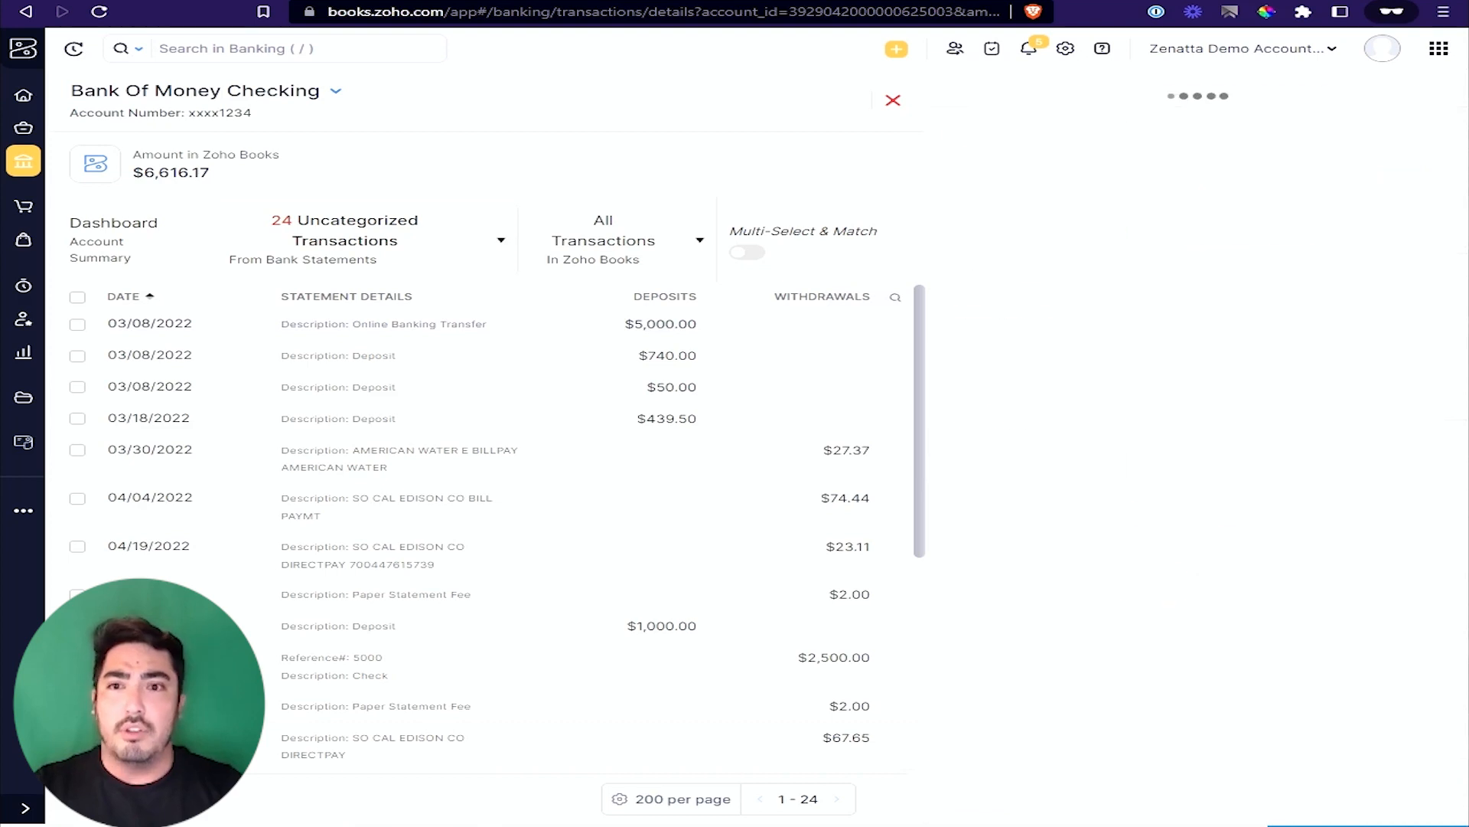
click(1217, 136)
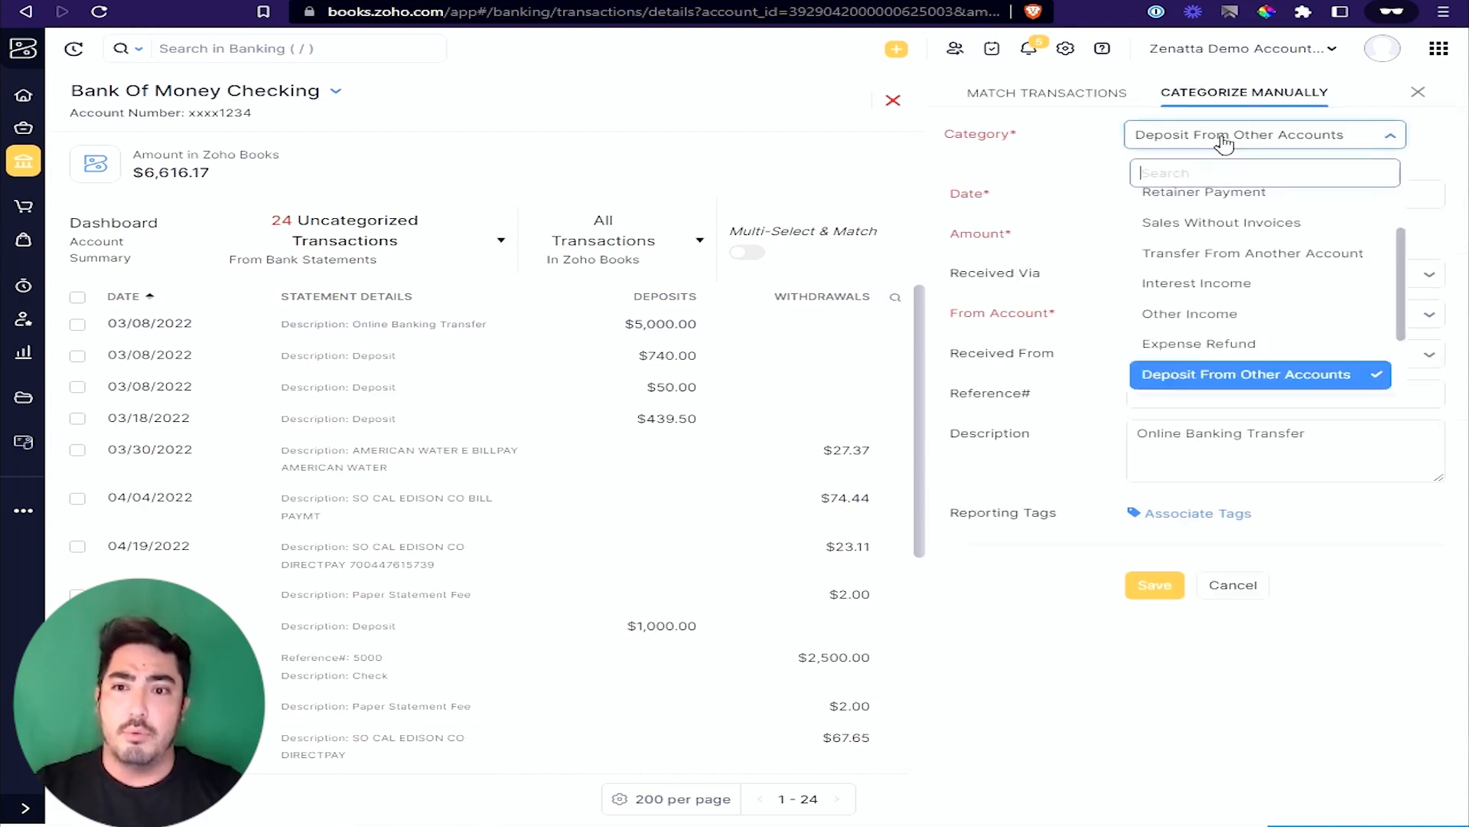
click(1272, 278)
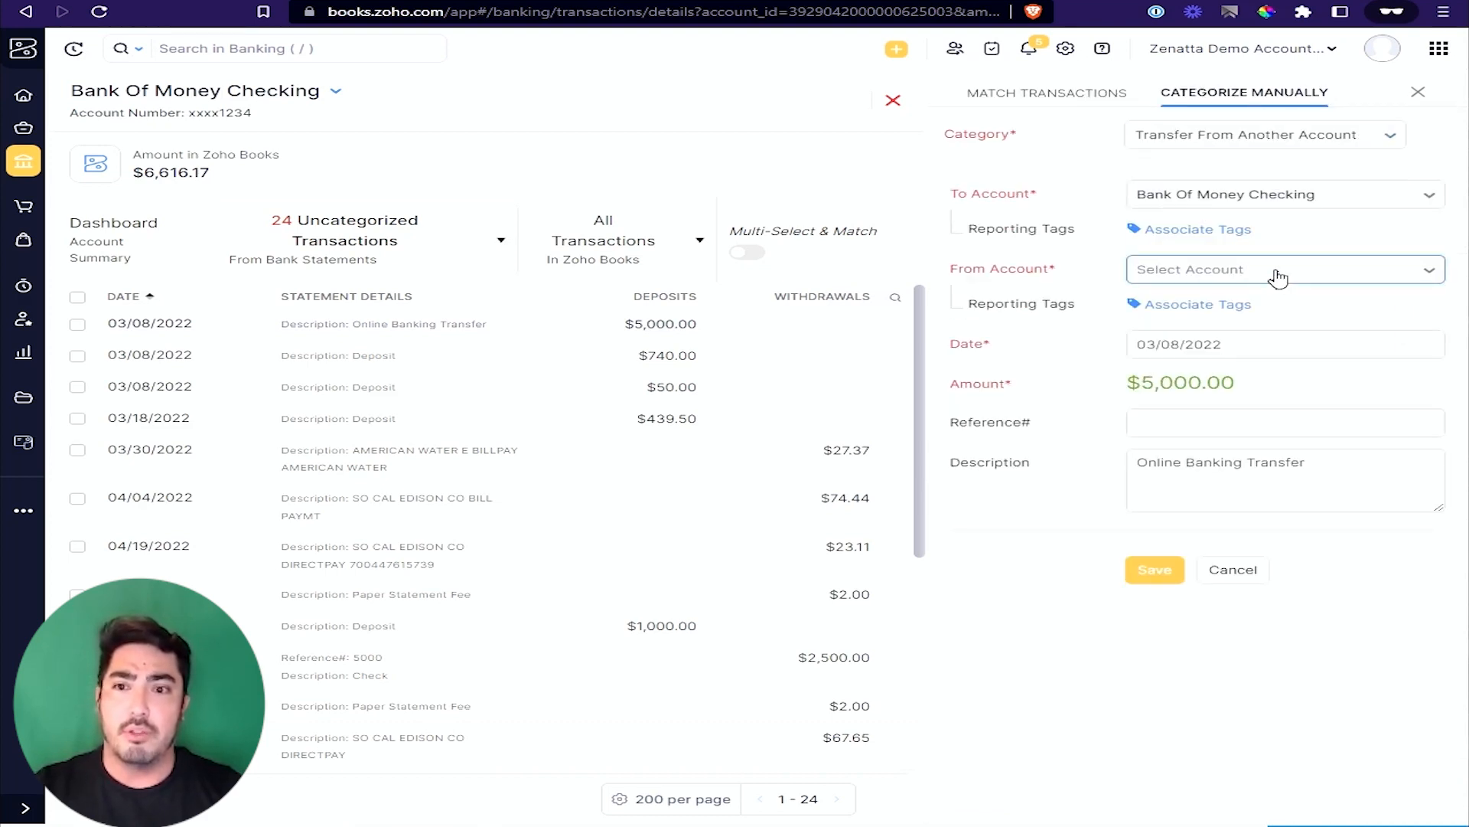
click(1212, 283)
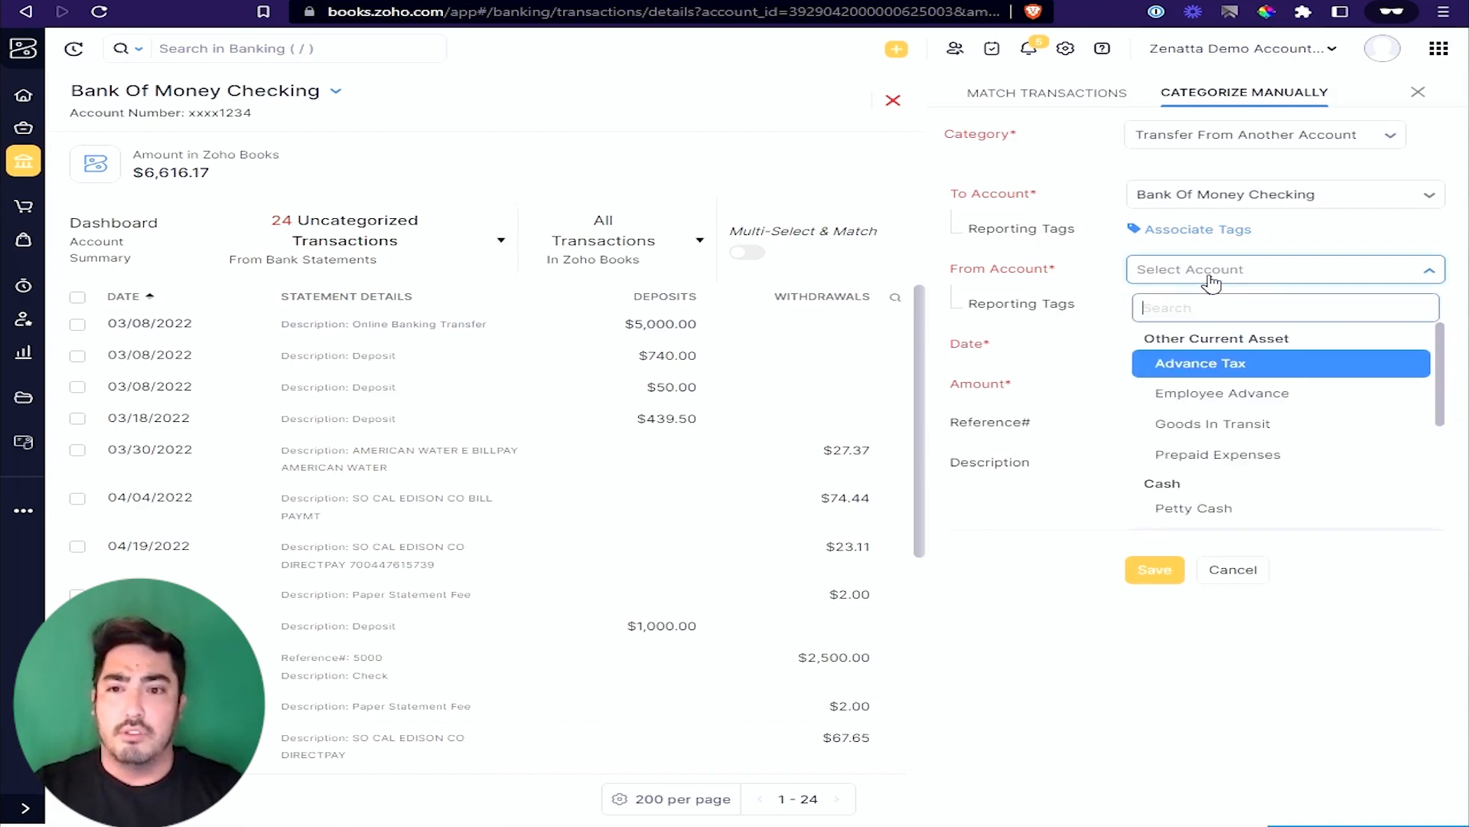
scroll(1272, 449, down, 3)
click(1286, 423)
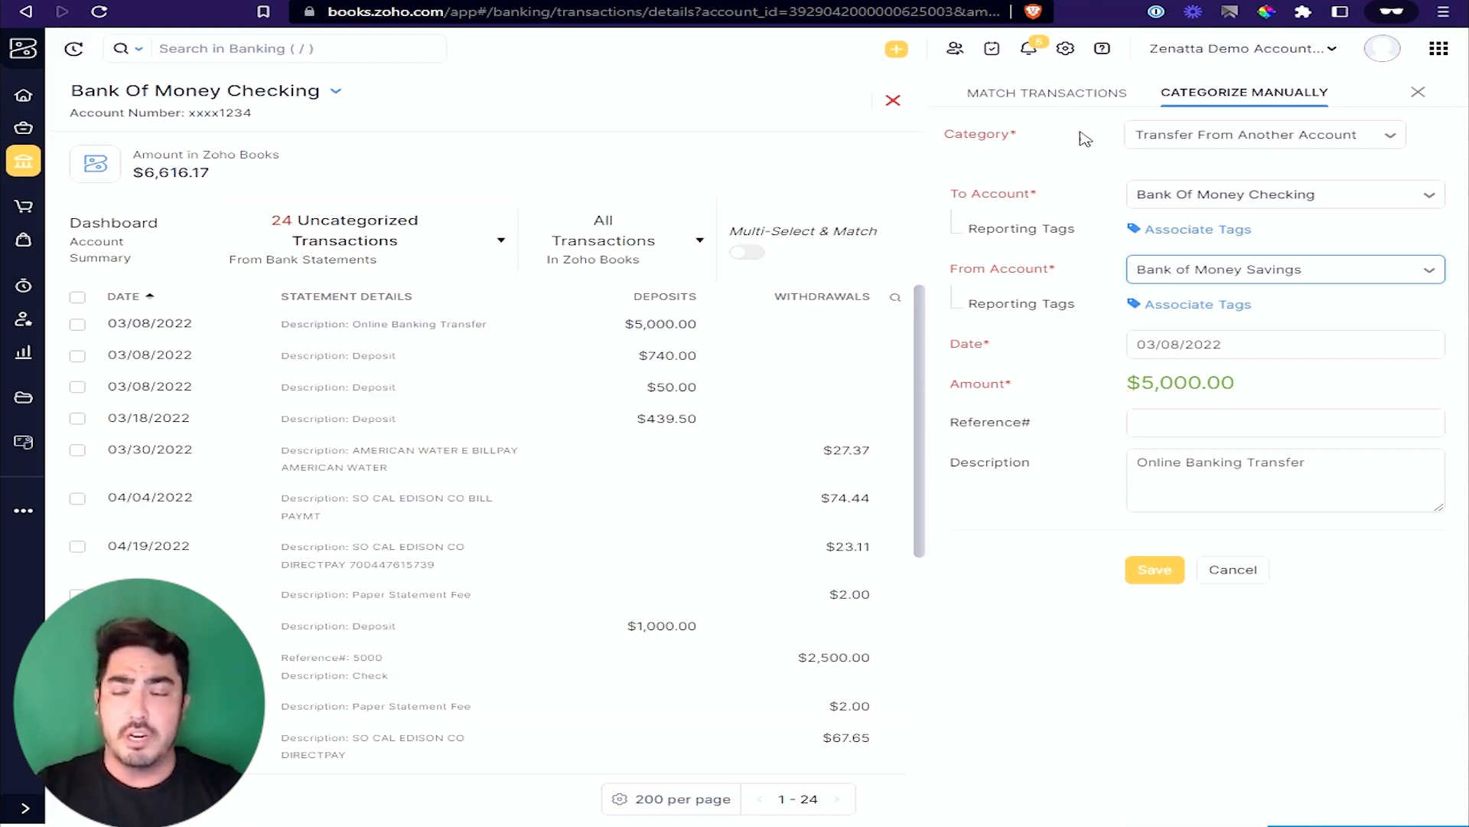
Step: Return to the suggested matches and match the $5,000.00 deposit with the Transfer Fund entry from Bank of Money Savings
click(1053, 98)
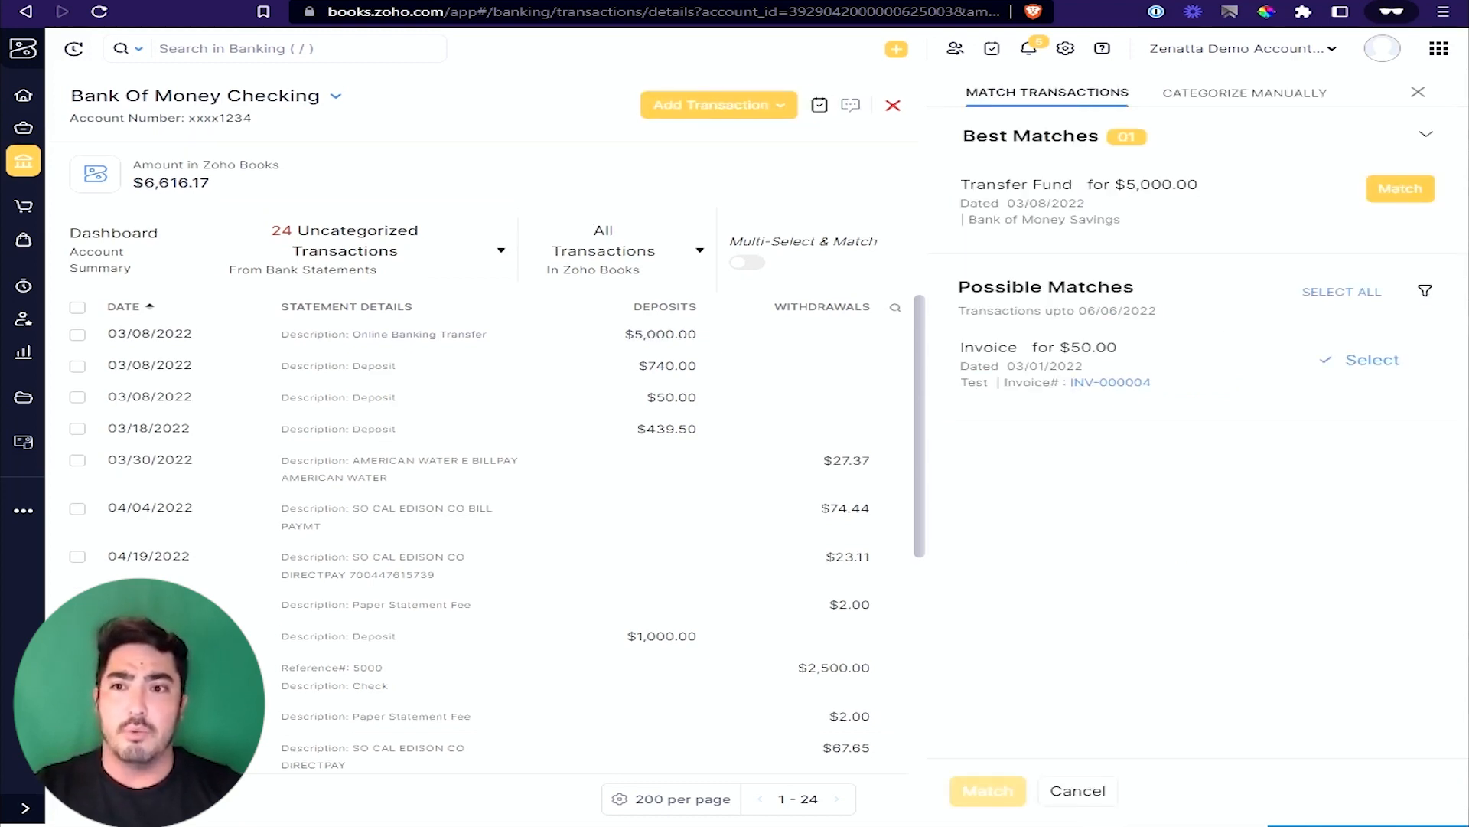
click(1391, 197)
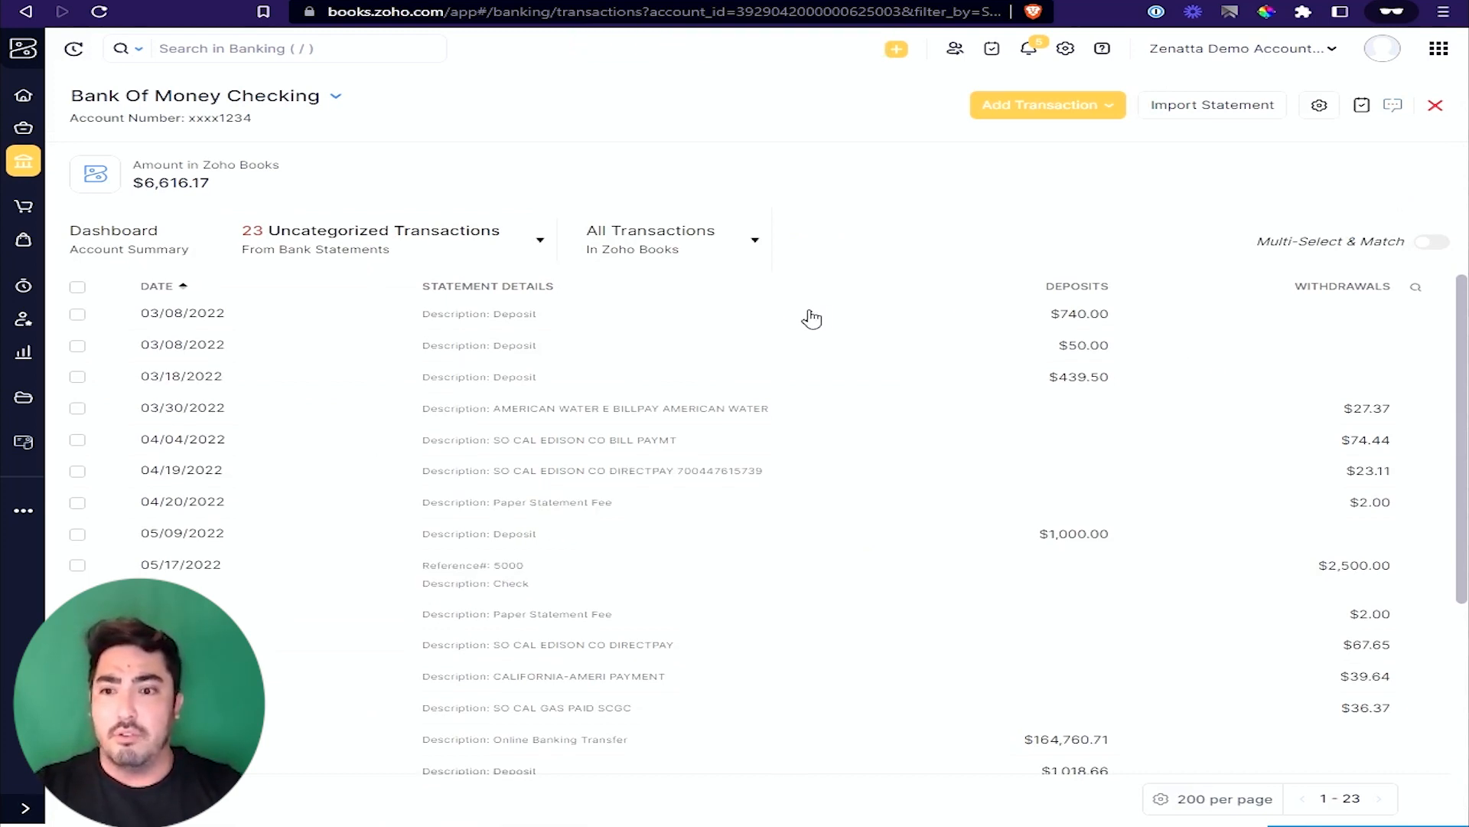
Step: Open the 03/08/2022 $740.00 deposit for matching and bring up the Payments Received list in a separate browser tab
click(762, 317)
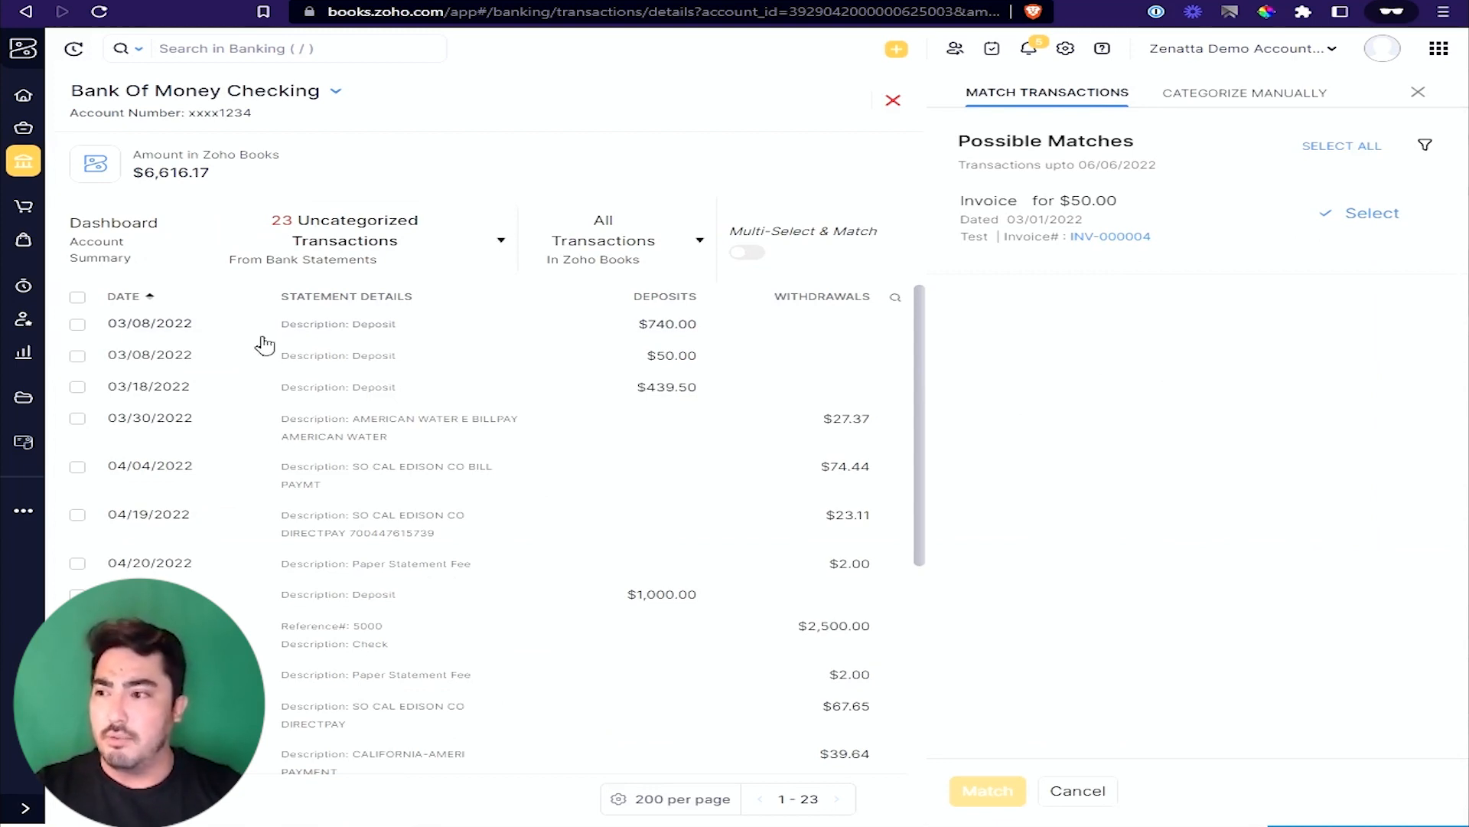
click(24, 213)
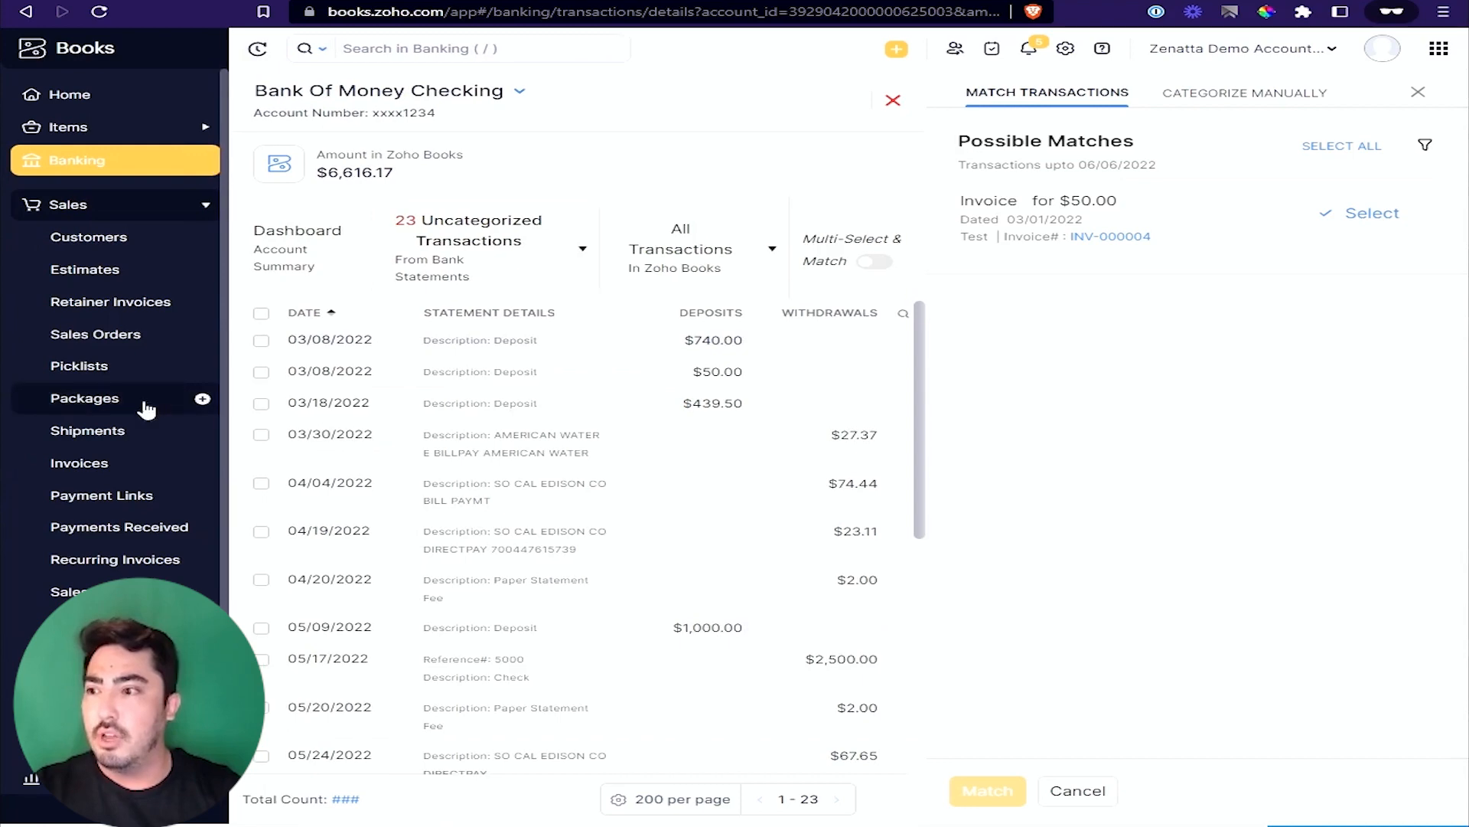
right_click(178, 521)
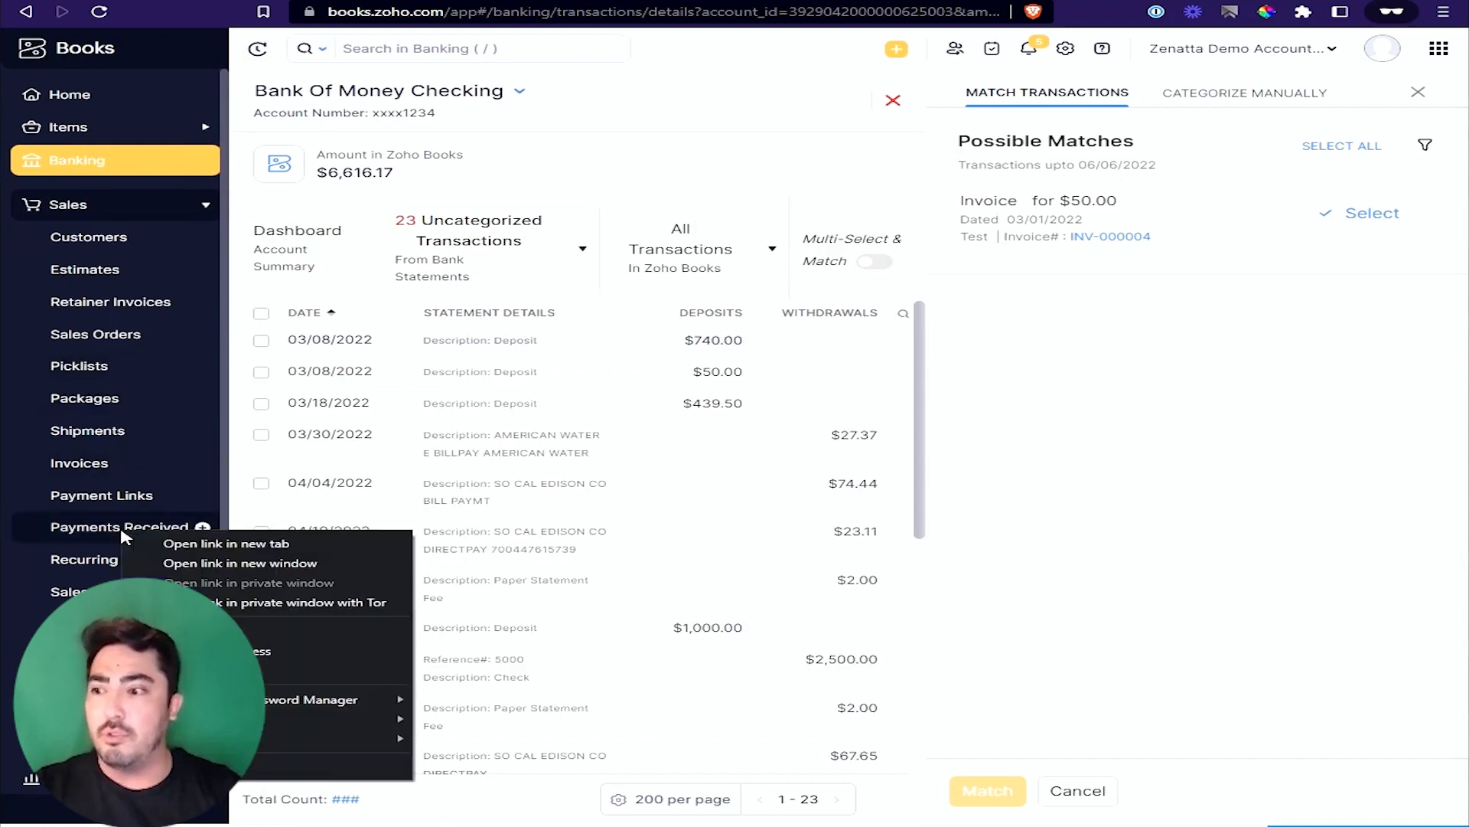
click(195, 544)
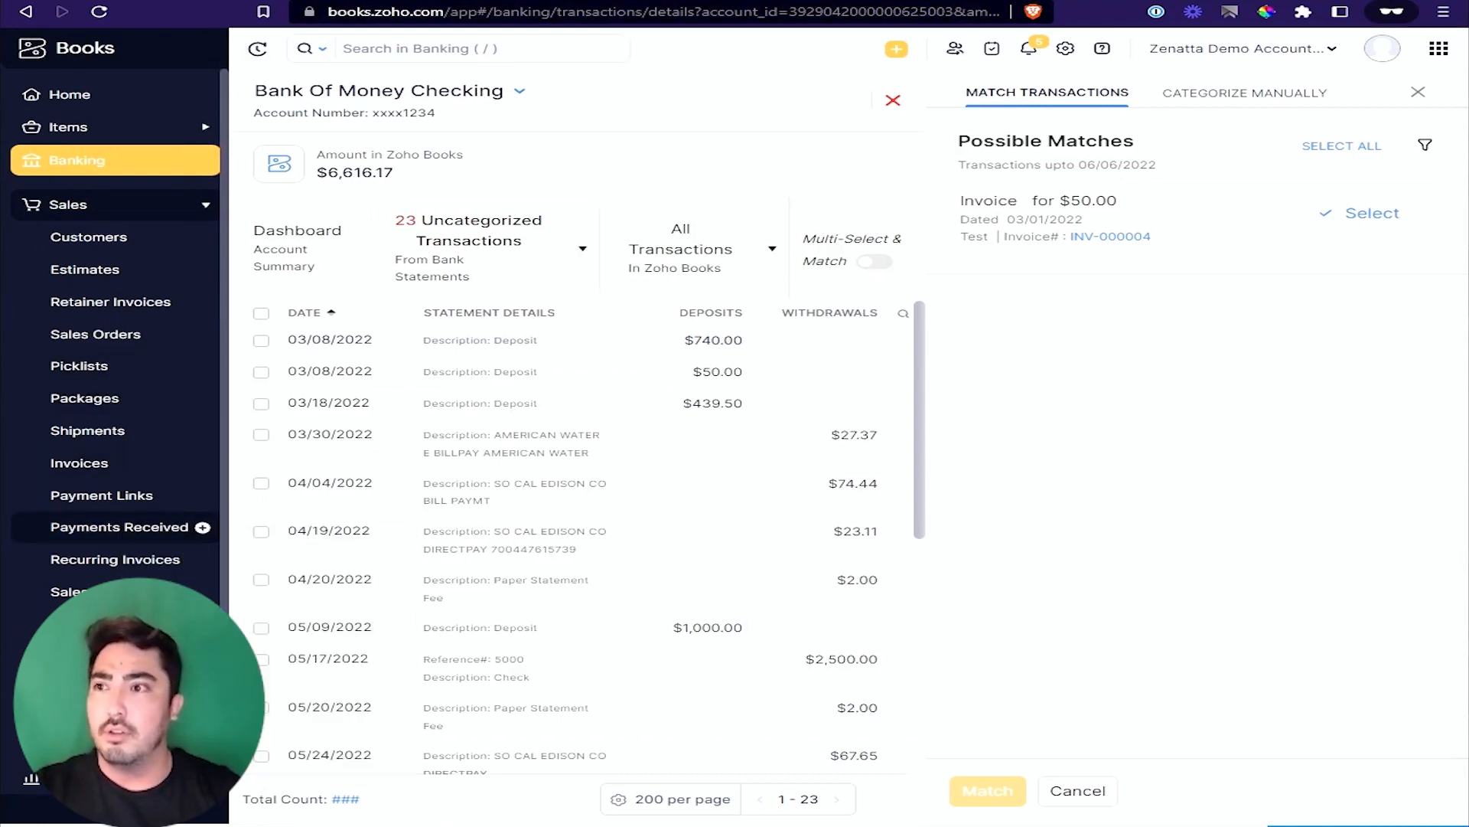
click(417, 1)
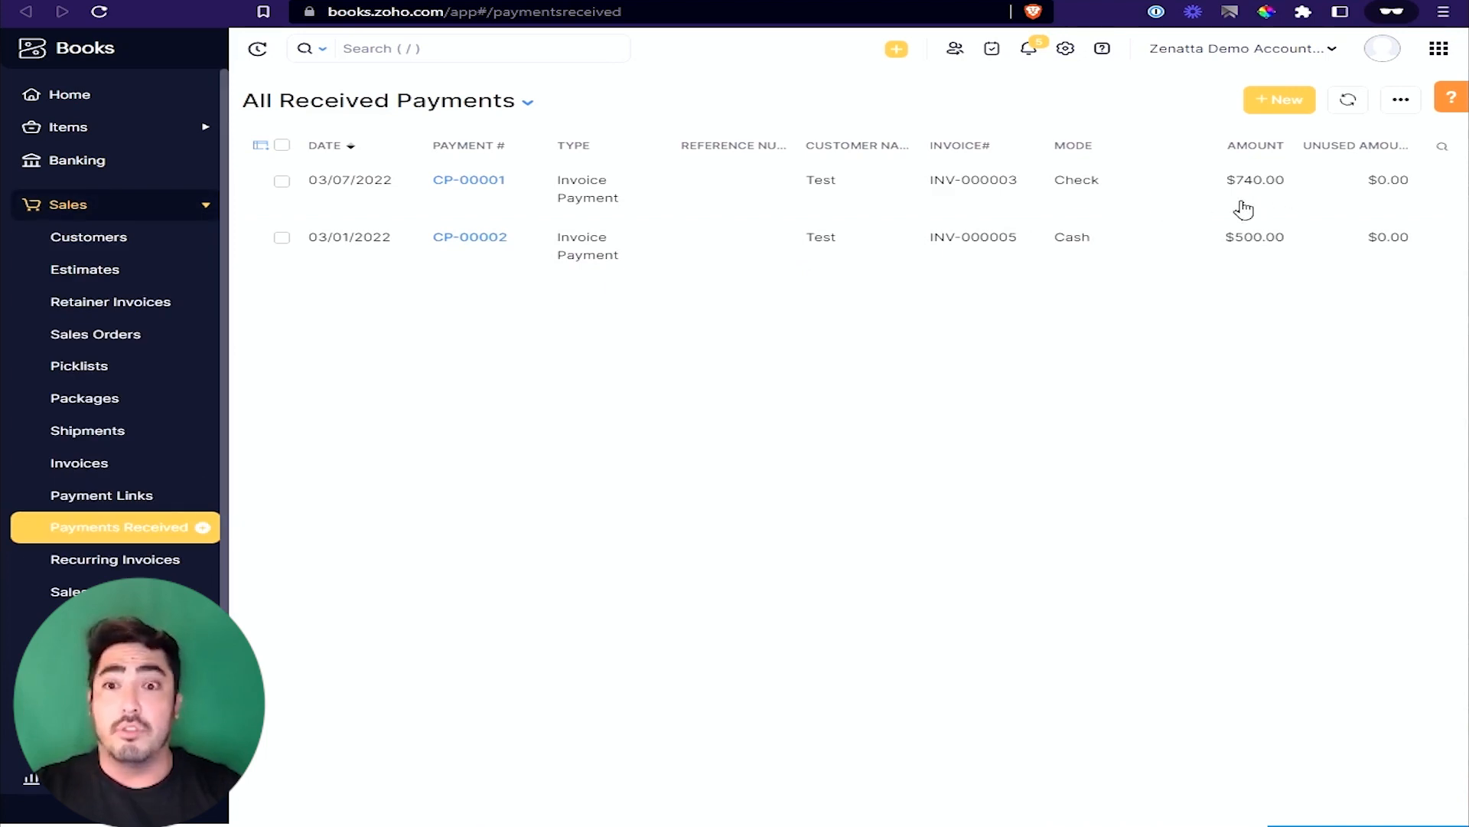
Step: Examine the $740.00 check payment CP-00001, including its receipt, the invoice it pays and the deposit account in its edit form
drag(1041, 200, 1115, 194)
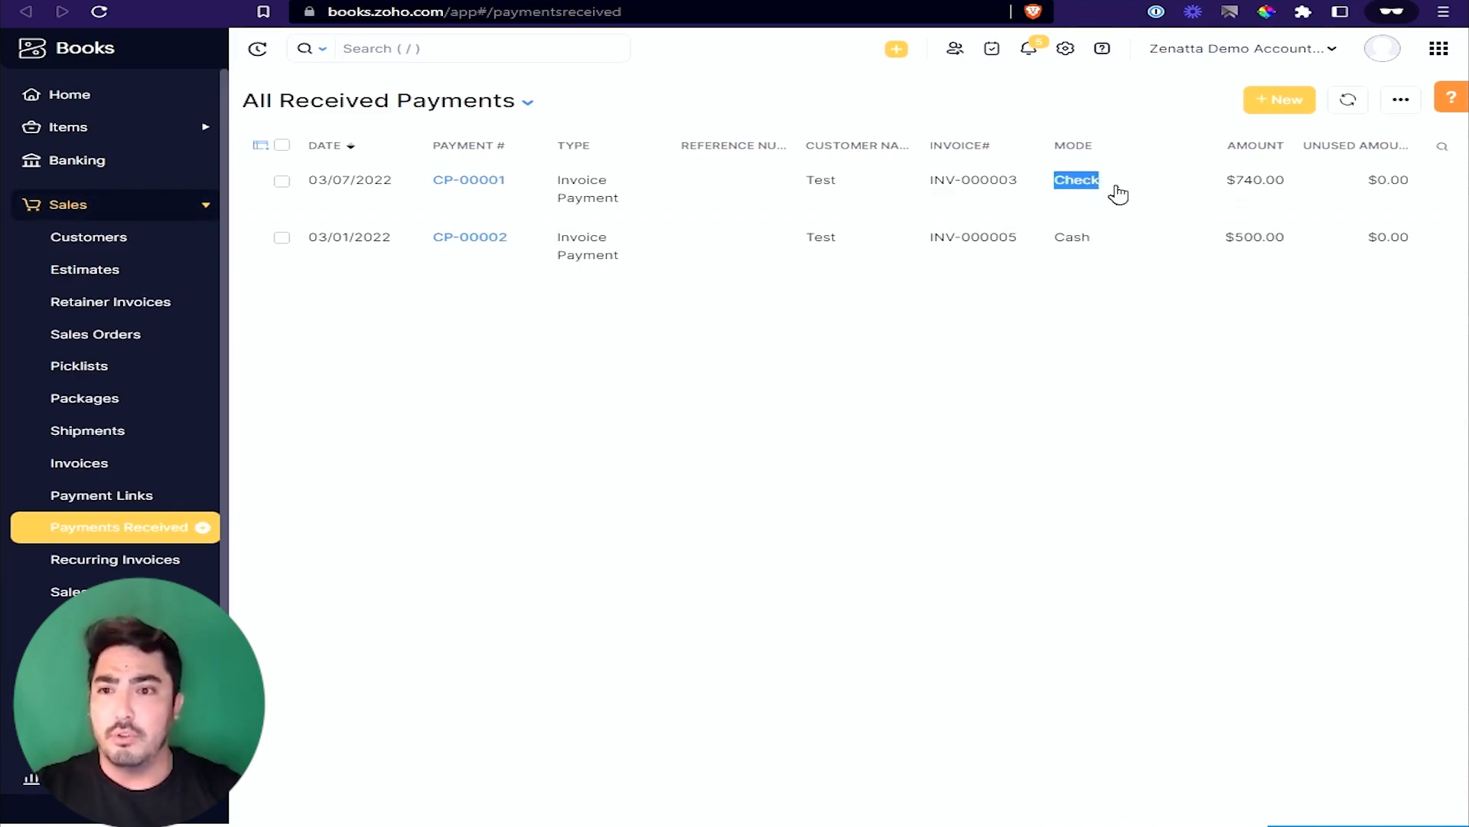
scroll(864, 442, down, 1)
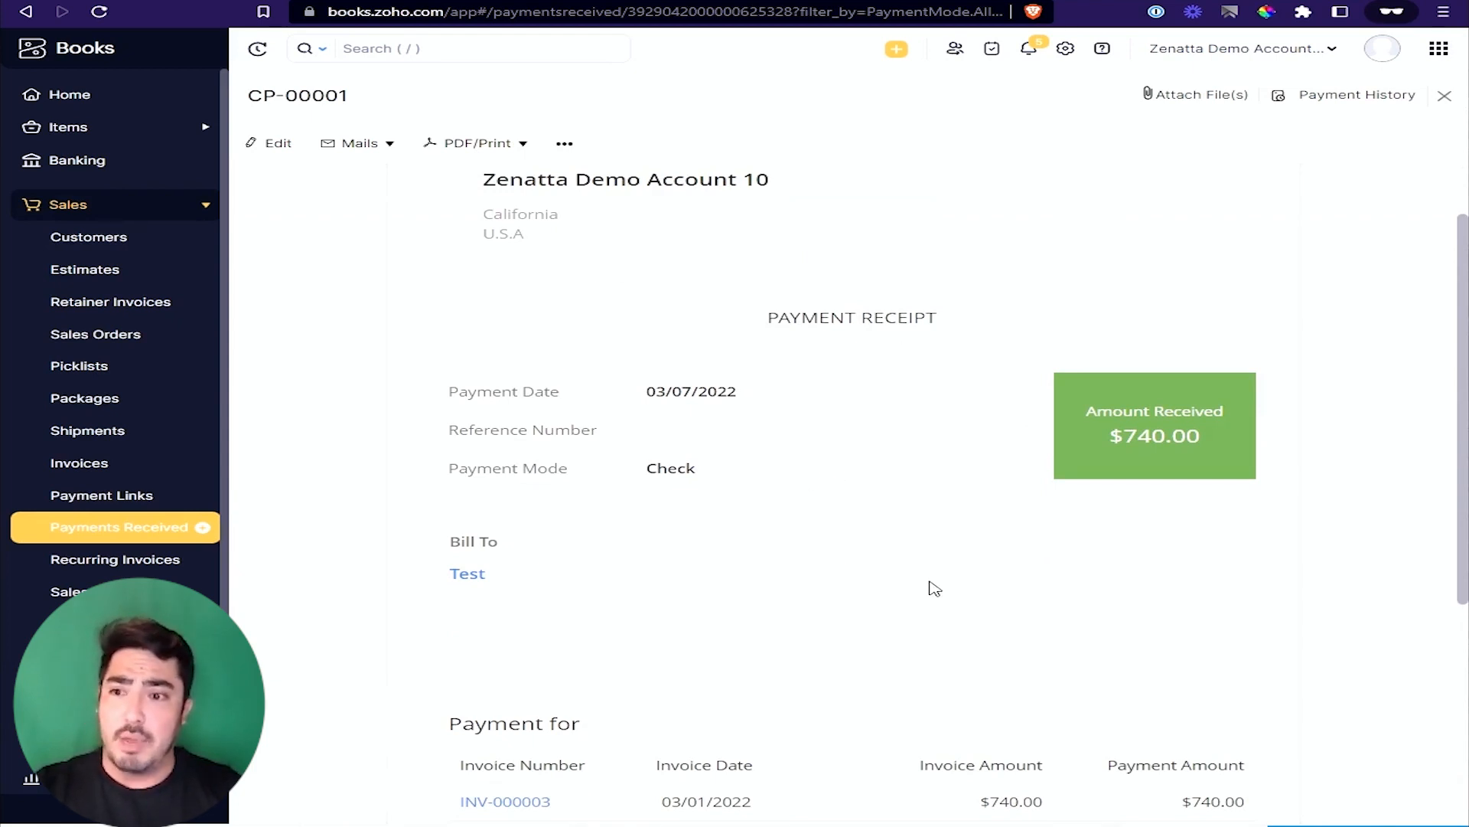
scroll(859, 505, up, 1)
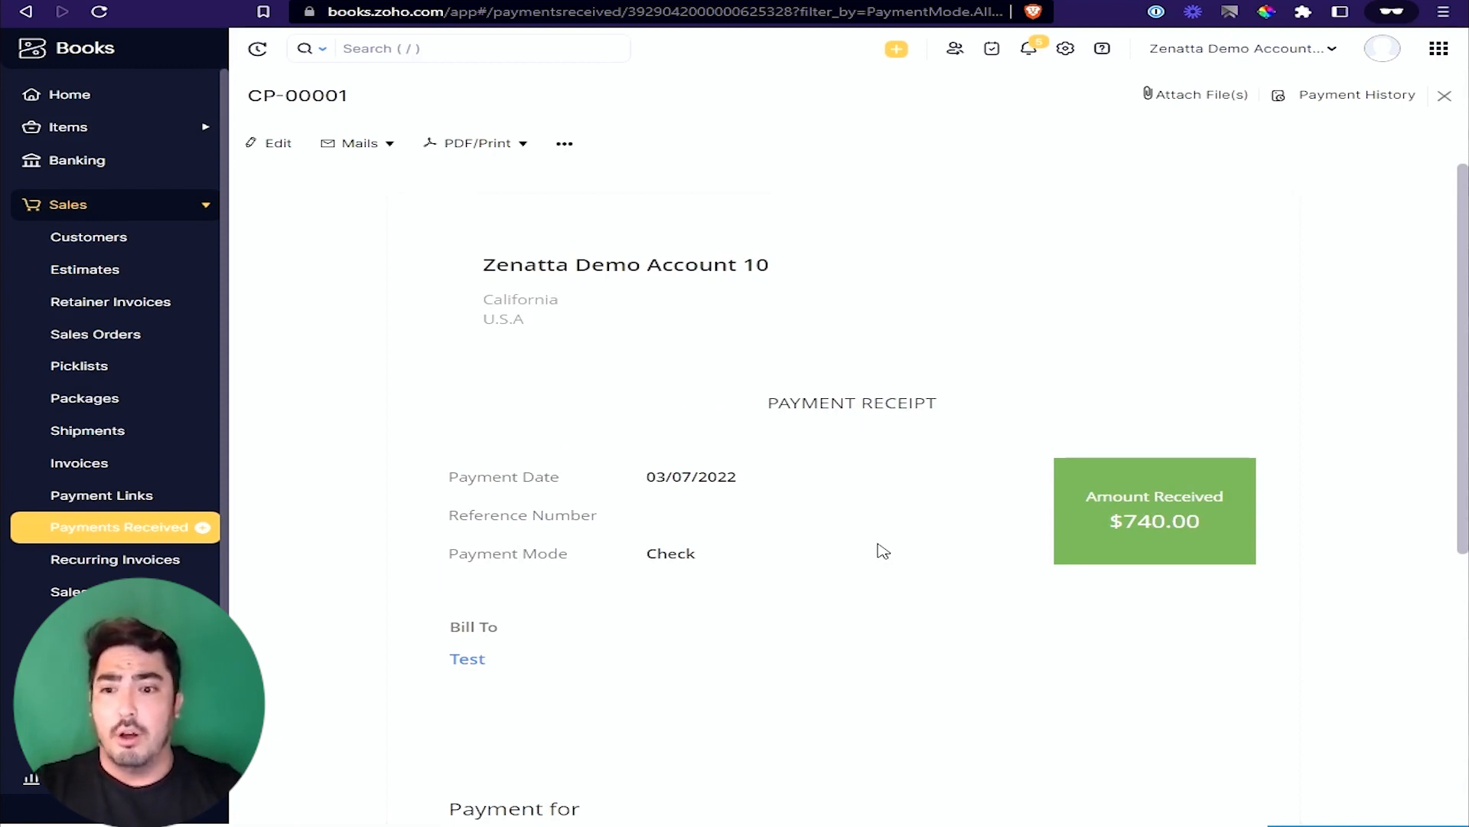
scroll(967, 567, down, 1)
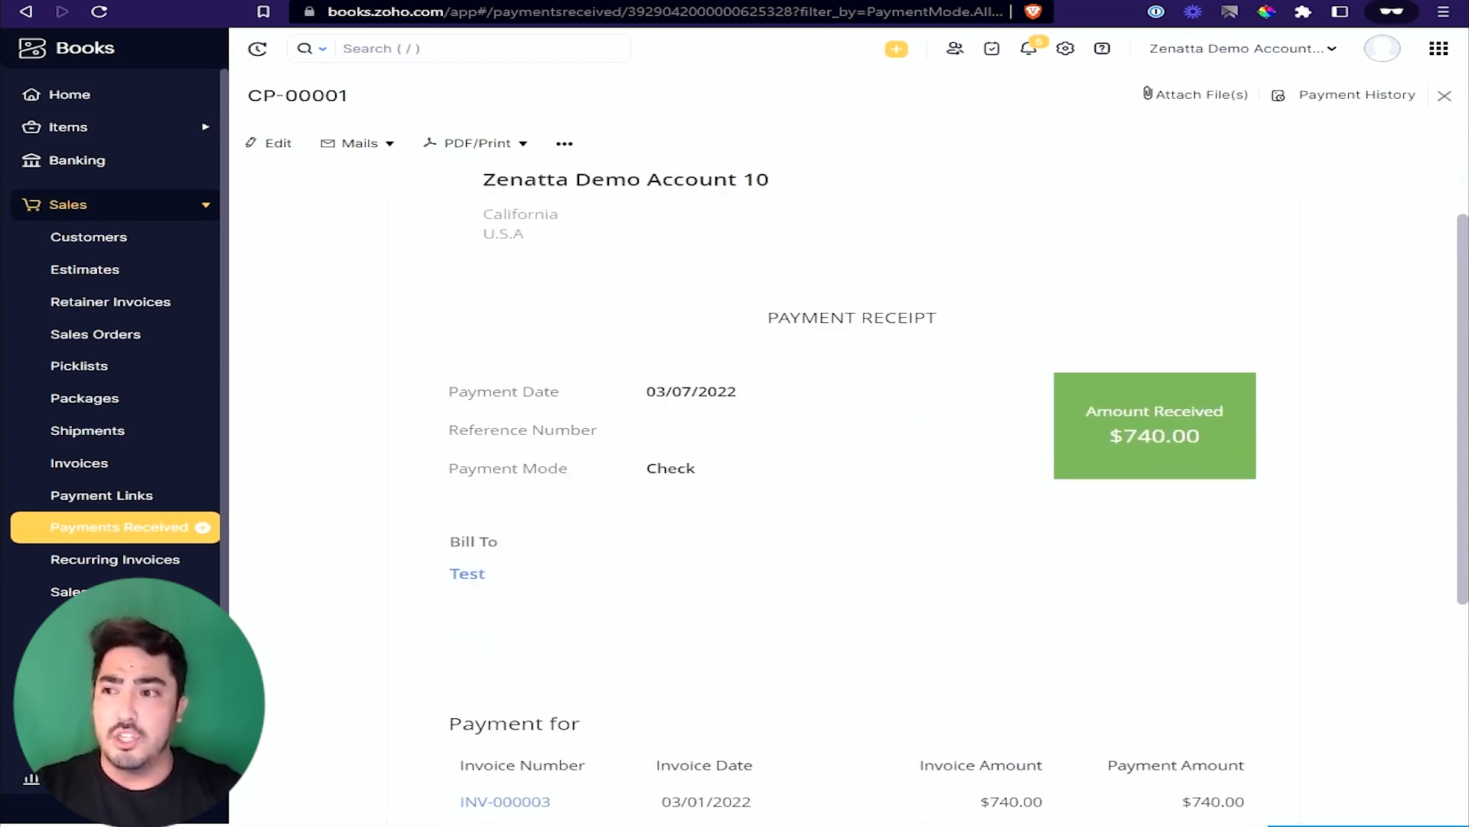
click(277, 143)
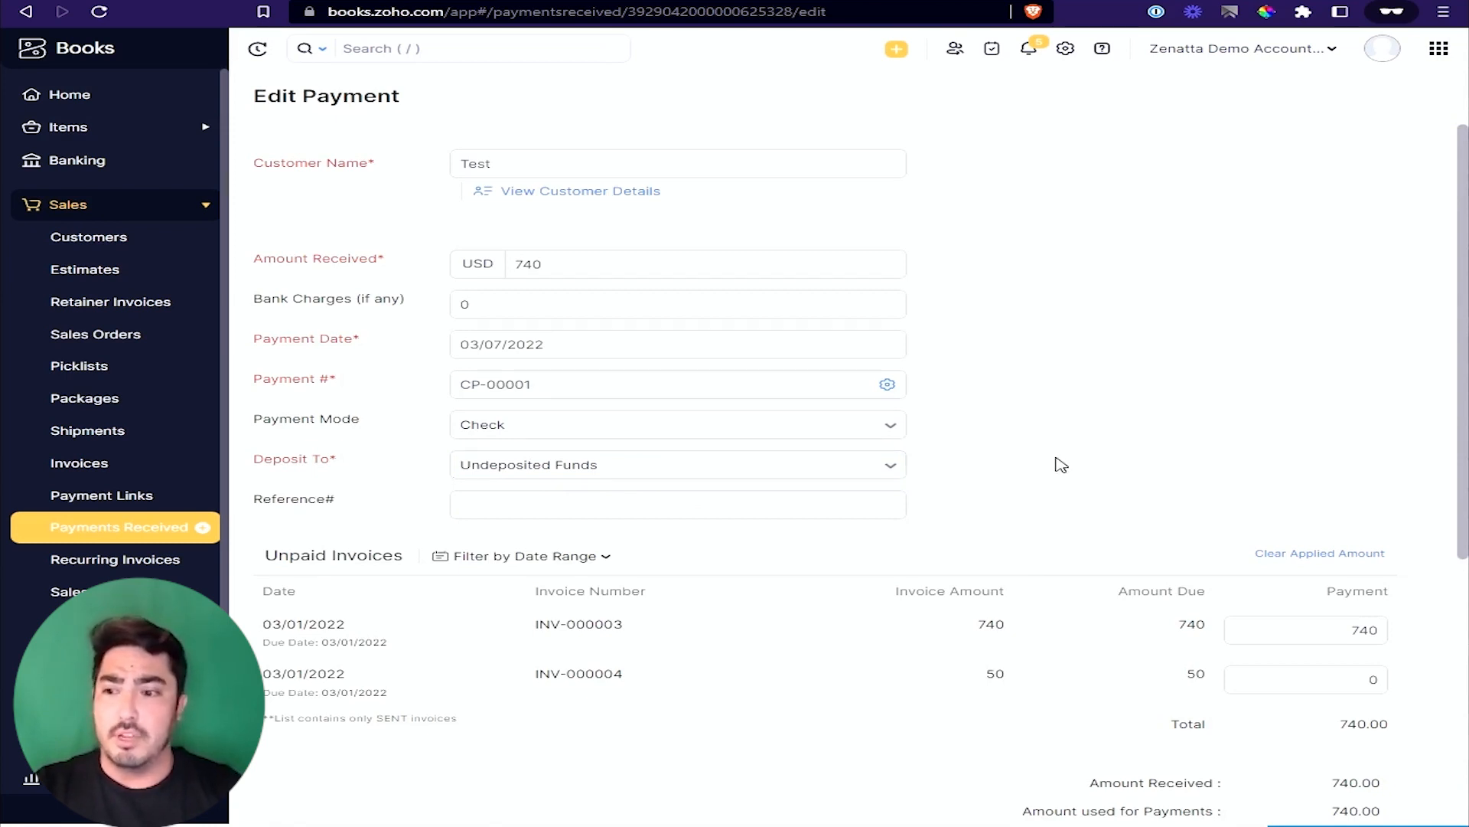
scroll(1056, 462, down, 1)
scroll(1043, 456, up, 1)
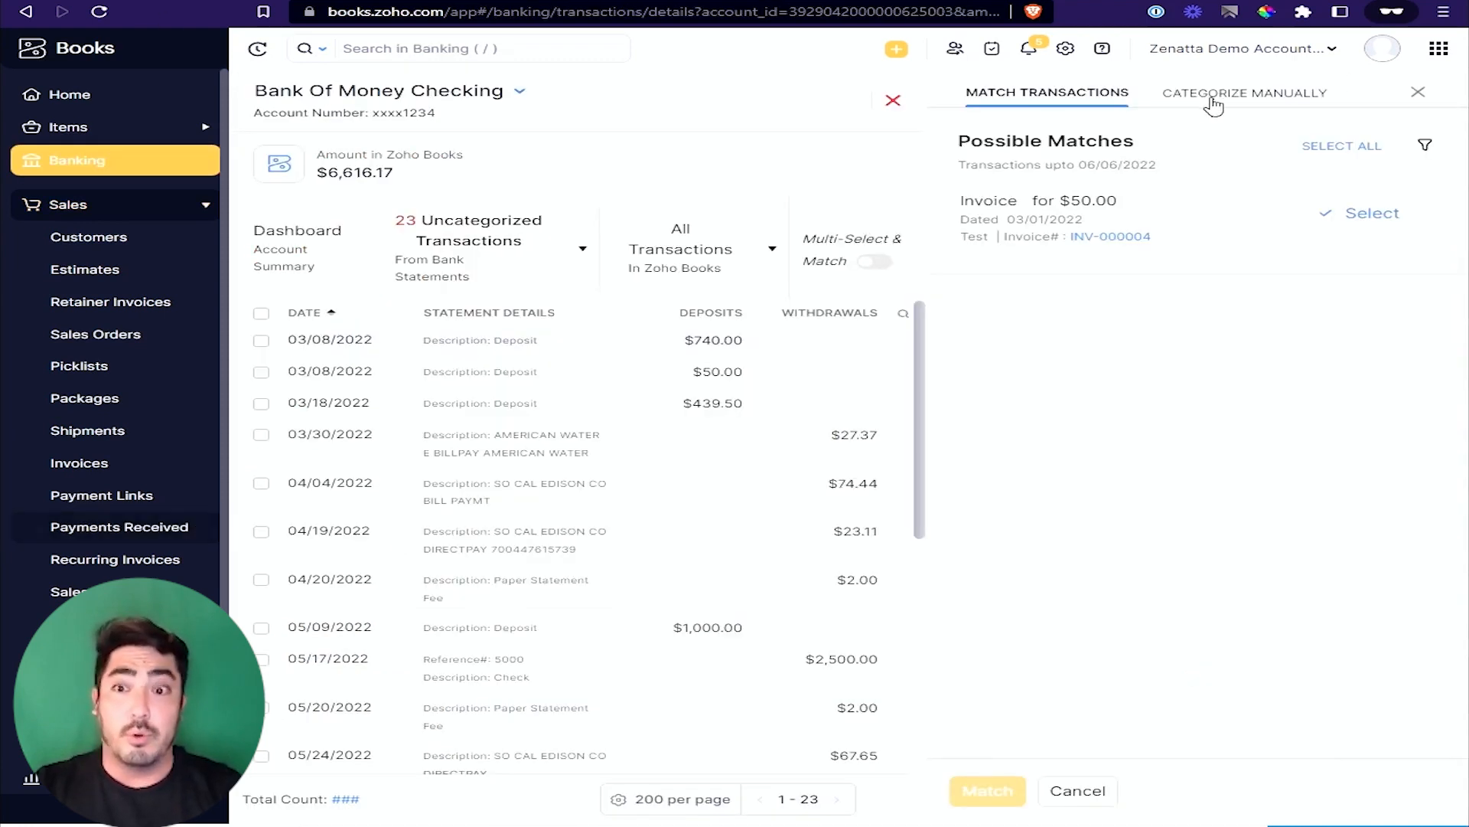
Step: Categorize the $740.00 deposit as Transfer From Another Account from Undeposited Funds, save it, and skip creating a rule
click(1213, 98)
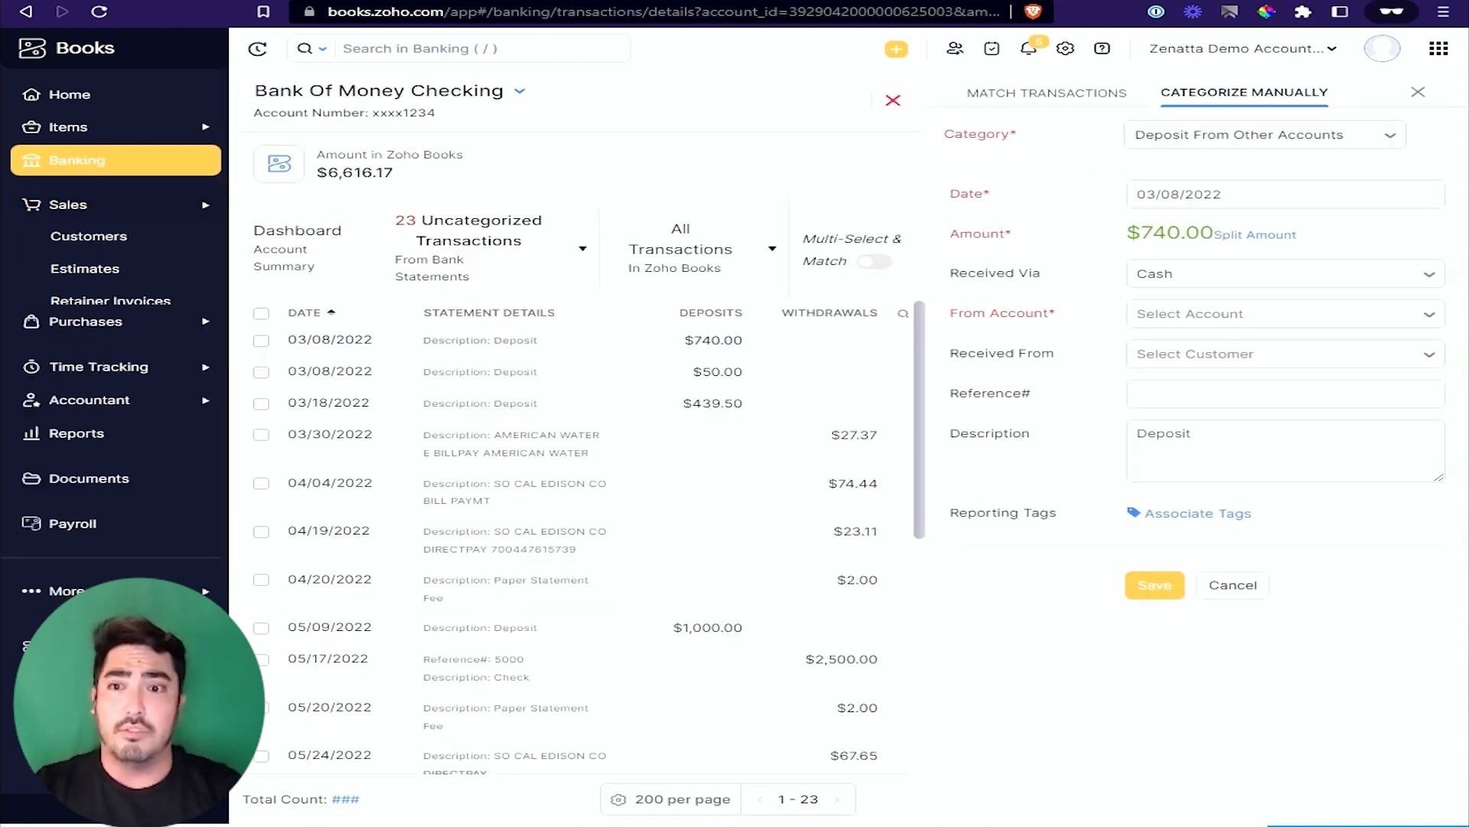
click(1207, 151)
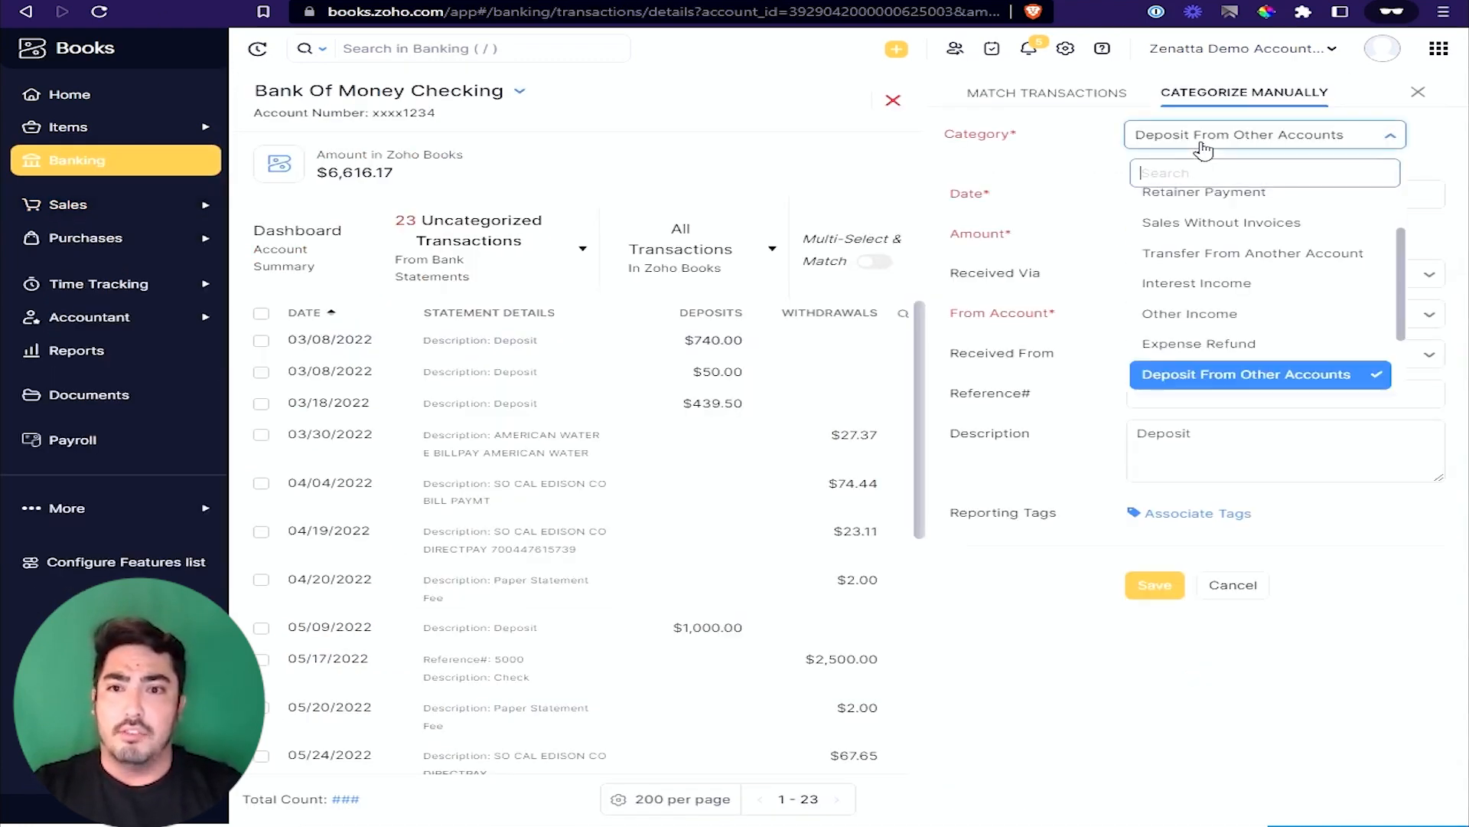
click(1239, 255)
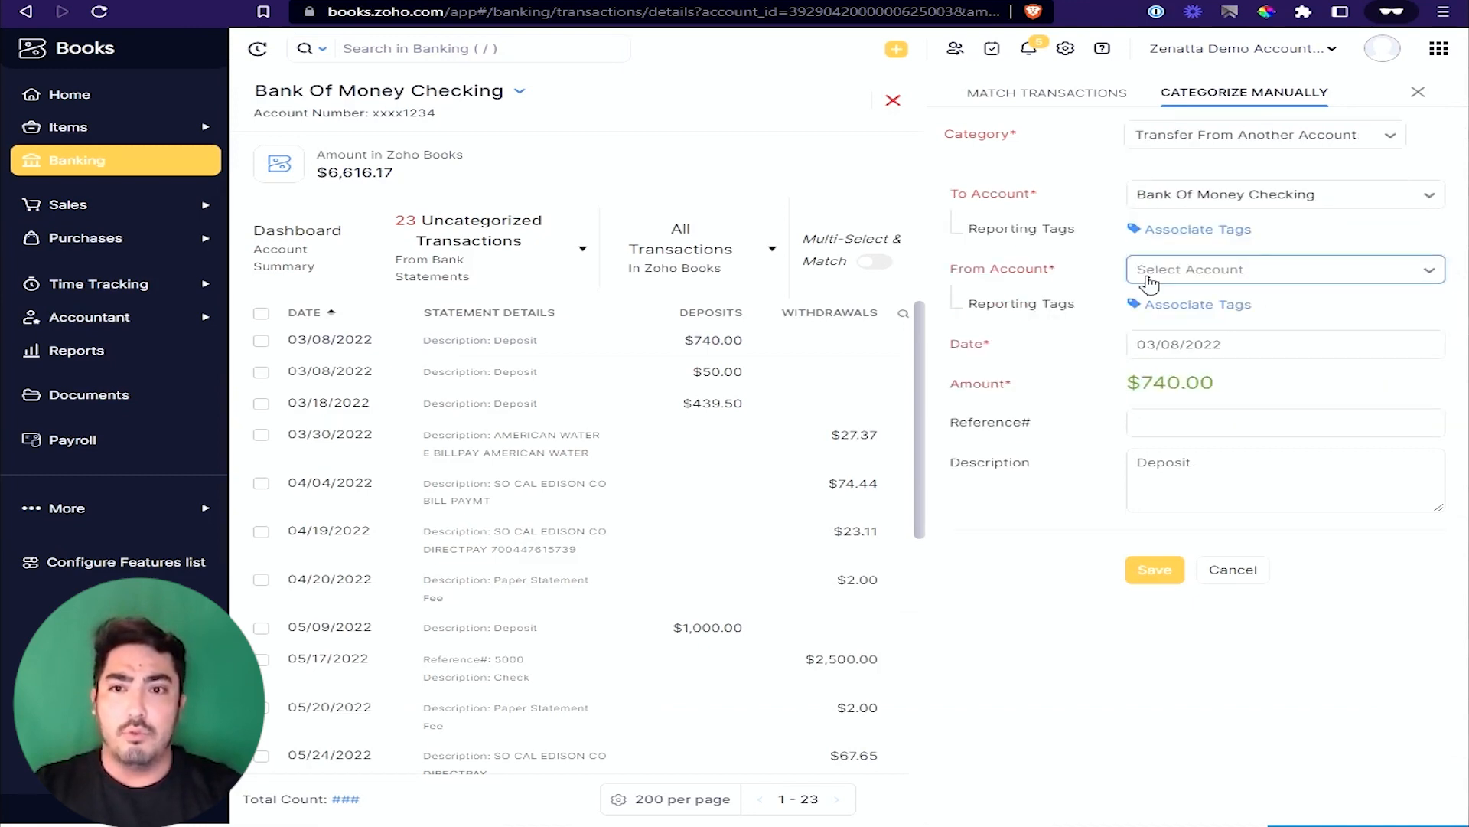
click(1198, 275)
scroll(1232, 367, down, 1)
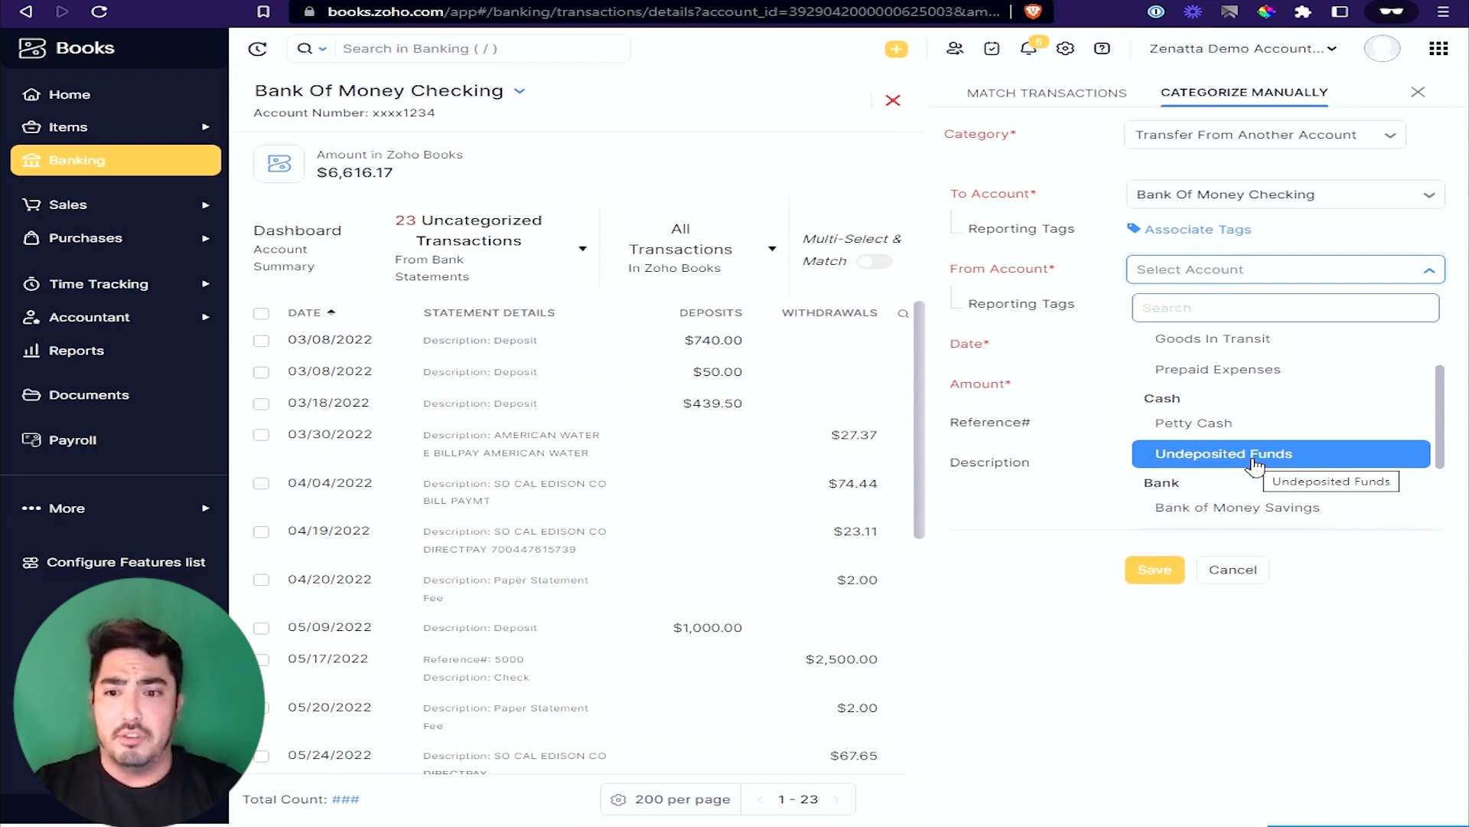
click(1255, 458)
click(1153, 573)
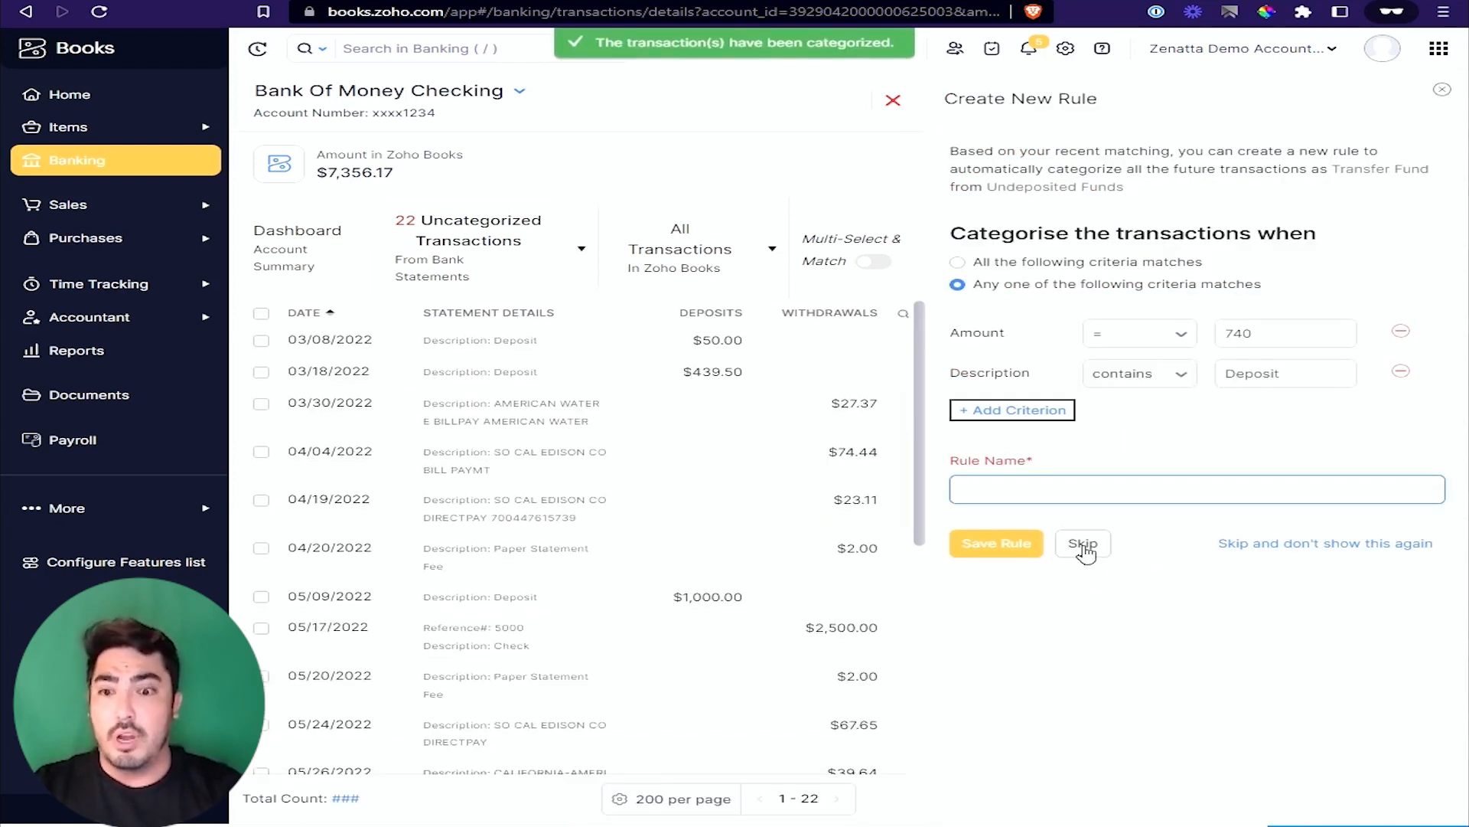
click(1084, 546)
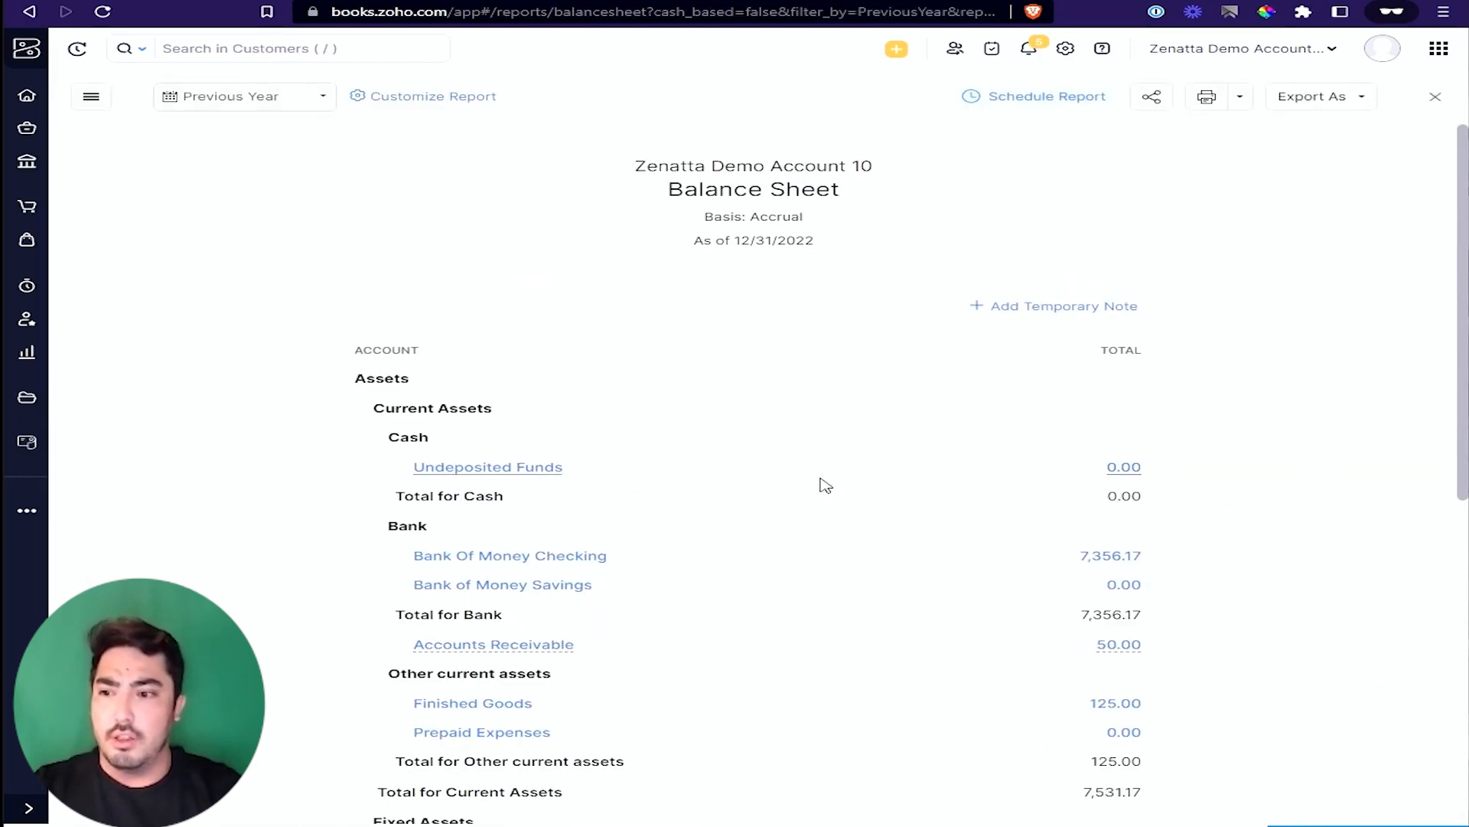
Step: Check the Undeposited Funds transactions and closing balance from the Balance Sheet, then return to the Bank Of Money Checking transactions
click(1125, 469)
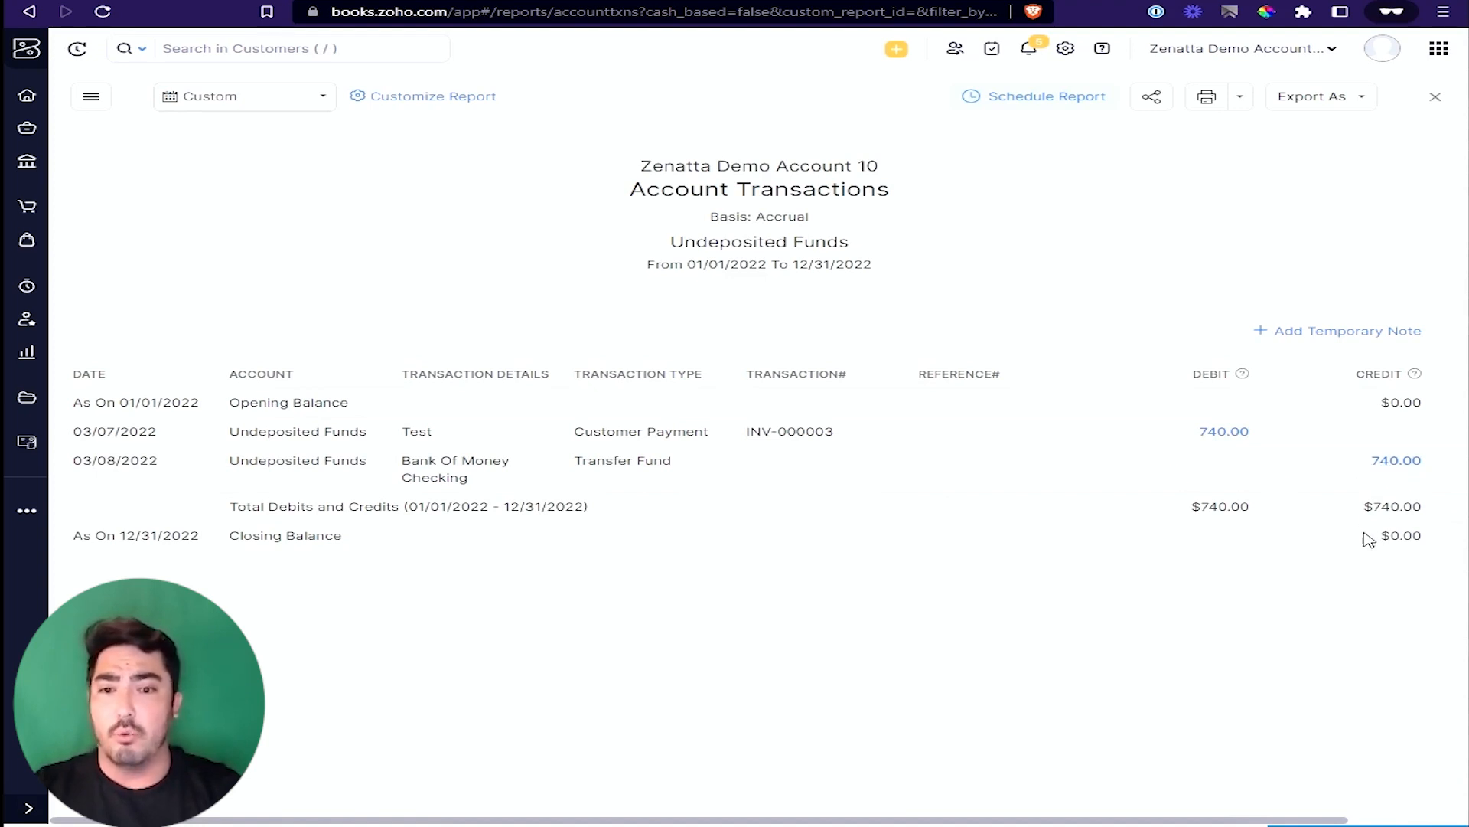
drag(1369, 540, 1444, 540)
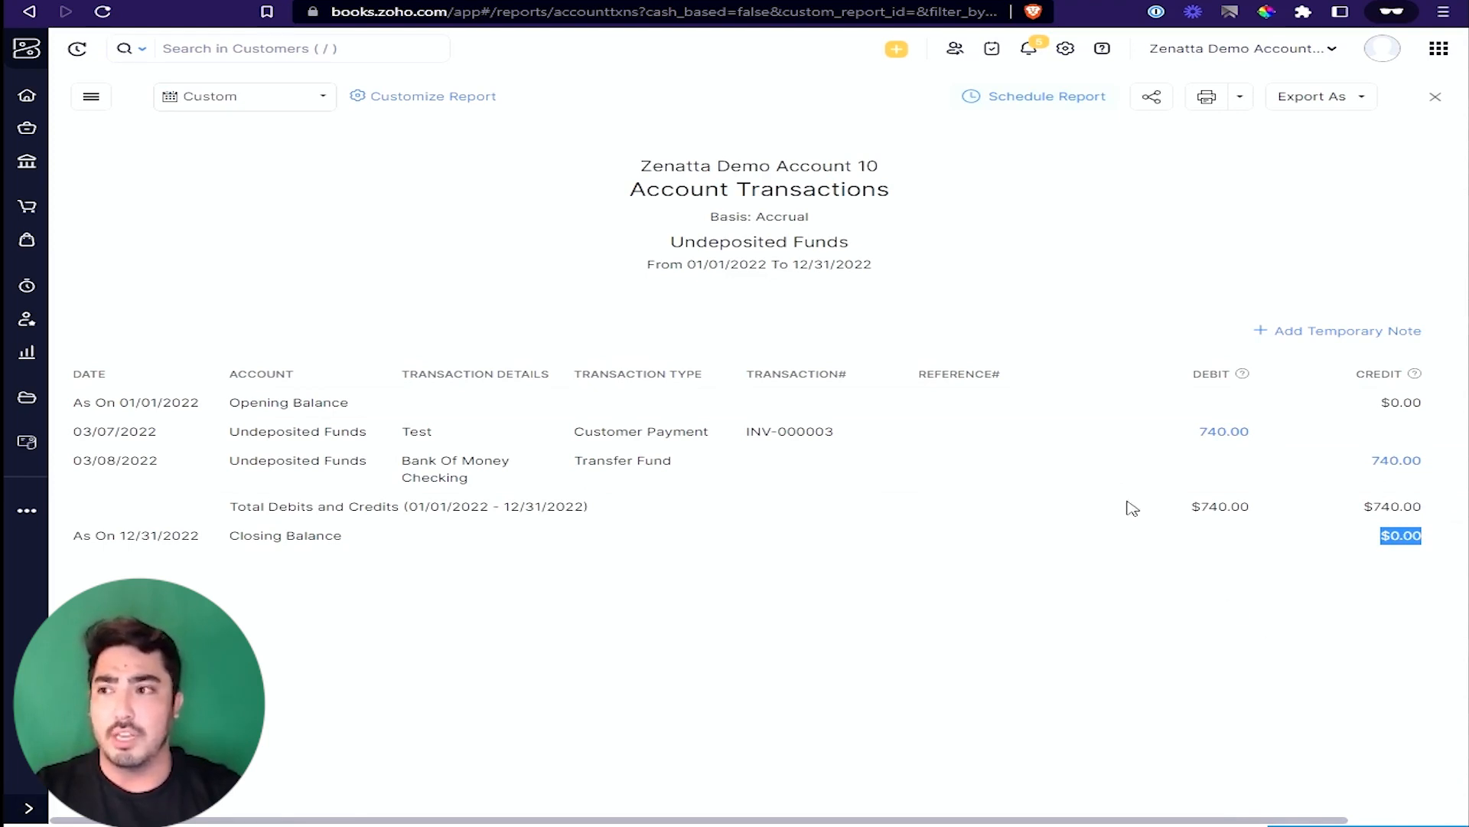
click(129, 0)
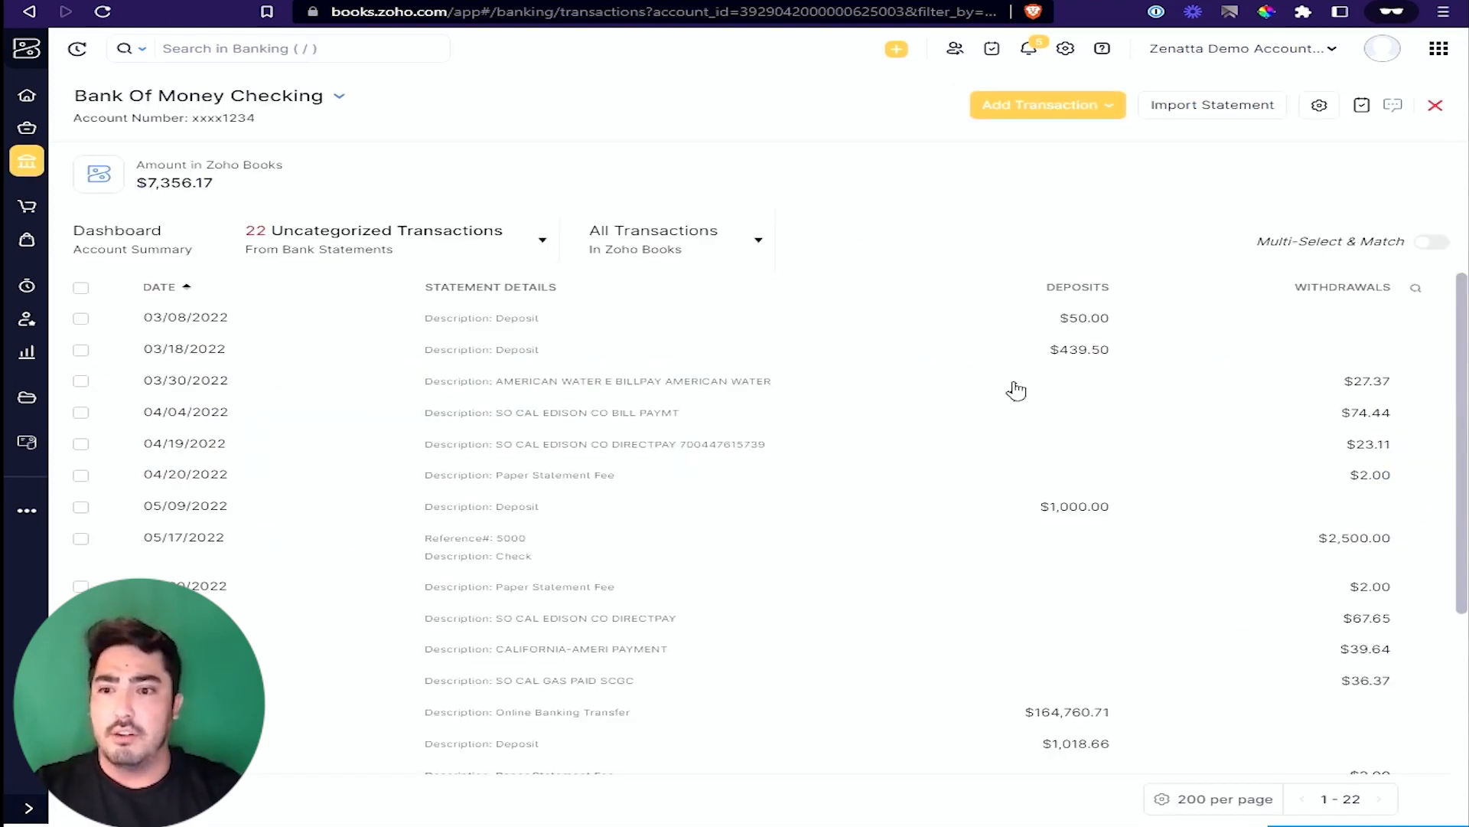
Step: Match the 03/08/2022 $50.00 deposit, checking the invoices and cash payment CP-00003 for INV-000004 in Payments Received
click(879, 321)
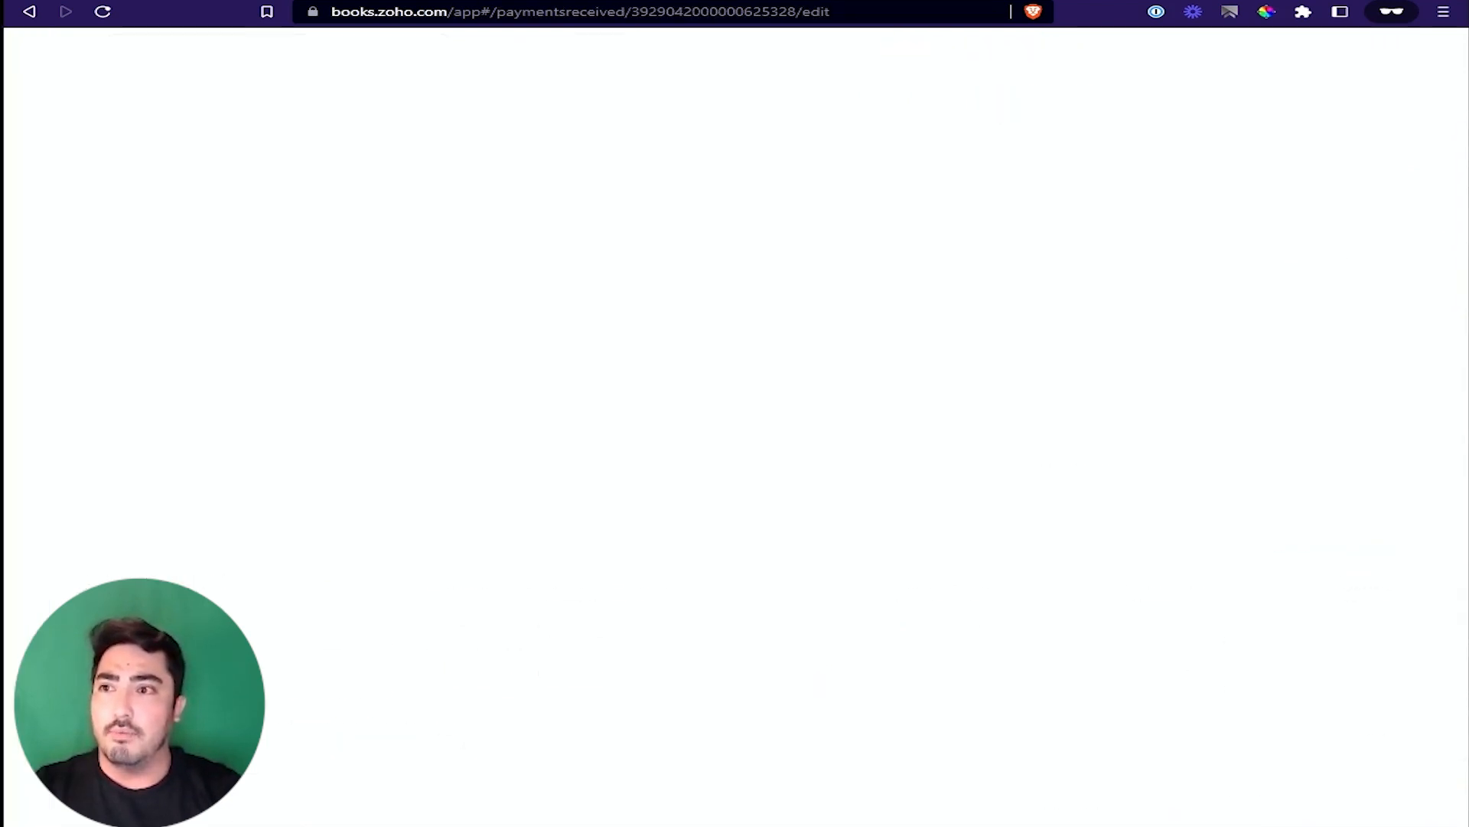
click(82, 463)
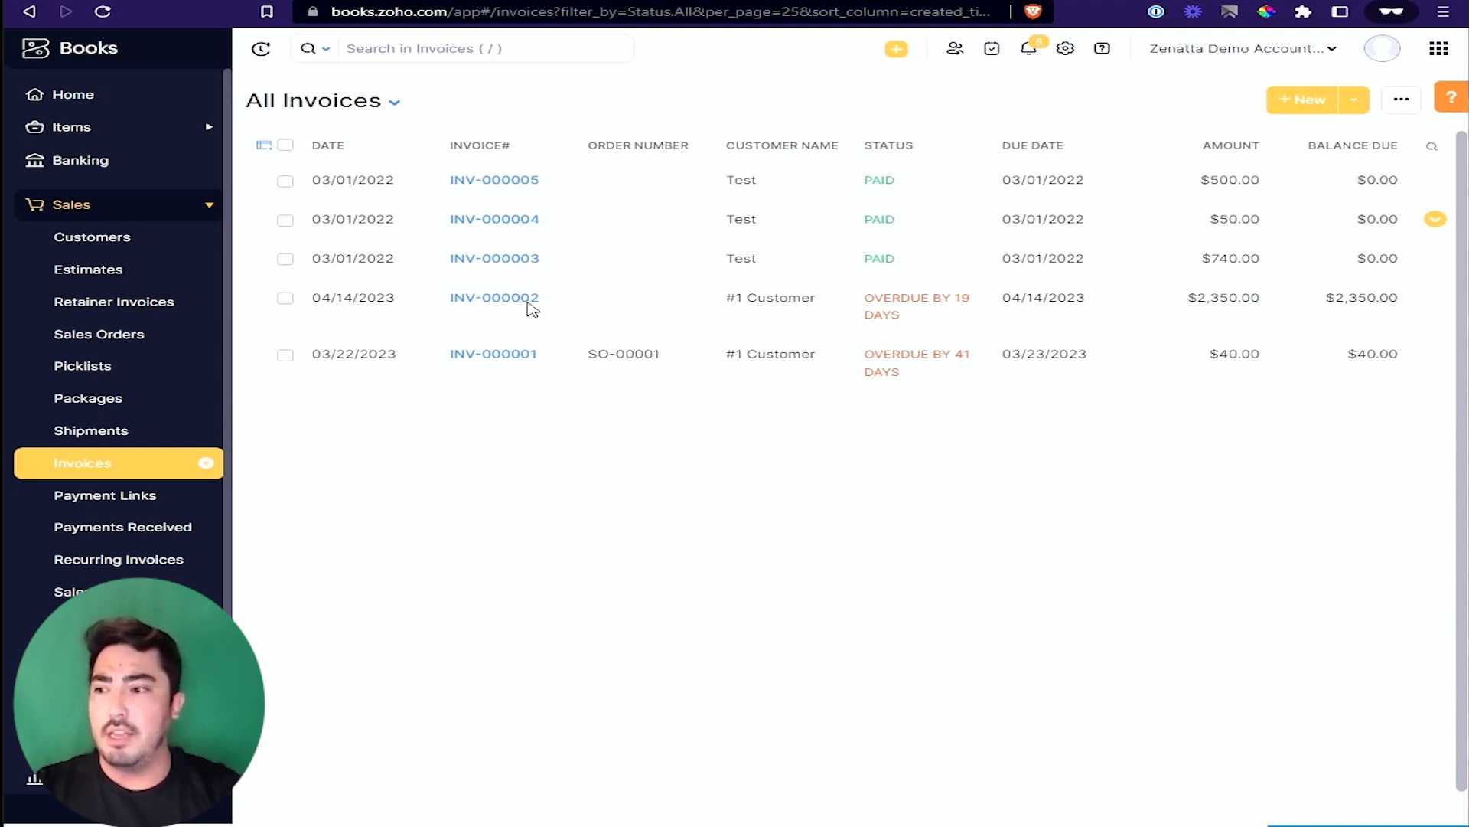
click(145, 531)
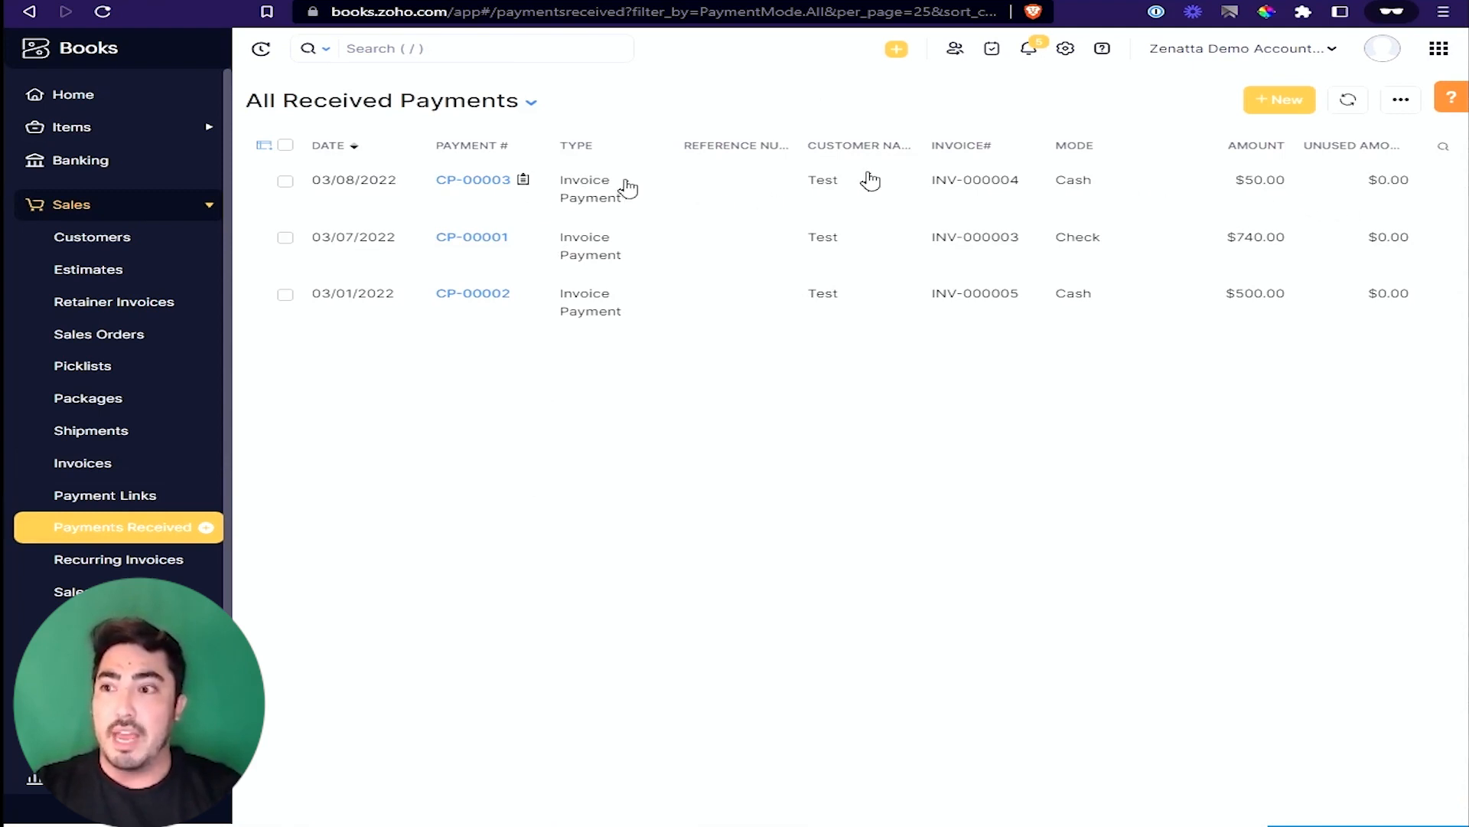
click(522, 181)
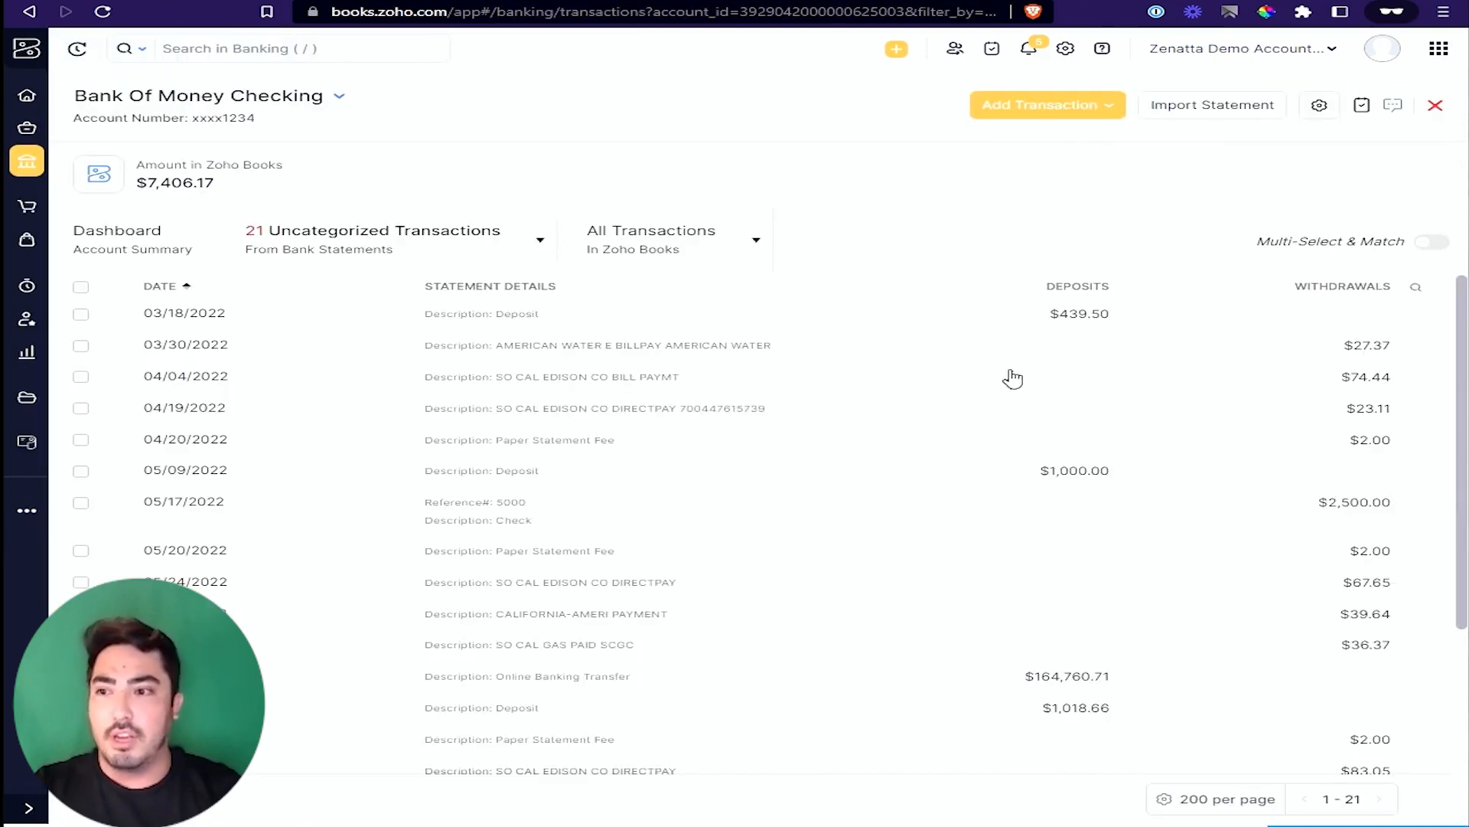
Step: Categorize the 03/18/2022 $439.50 deposit as Sales Without Invoices, revenue account Sales, customer Test, save it, and skip creating a rule
click(959, 322)
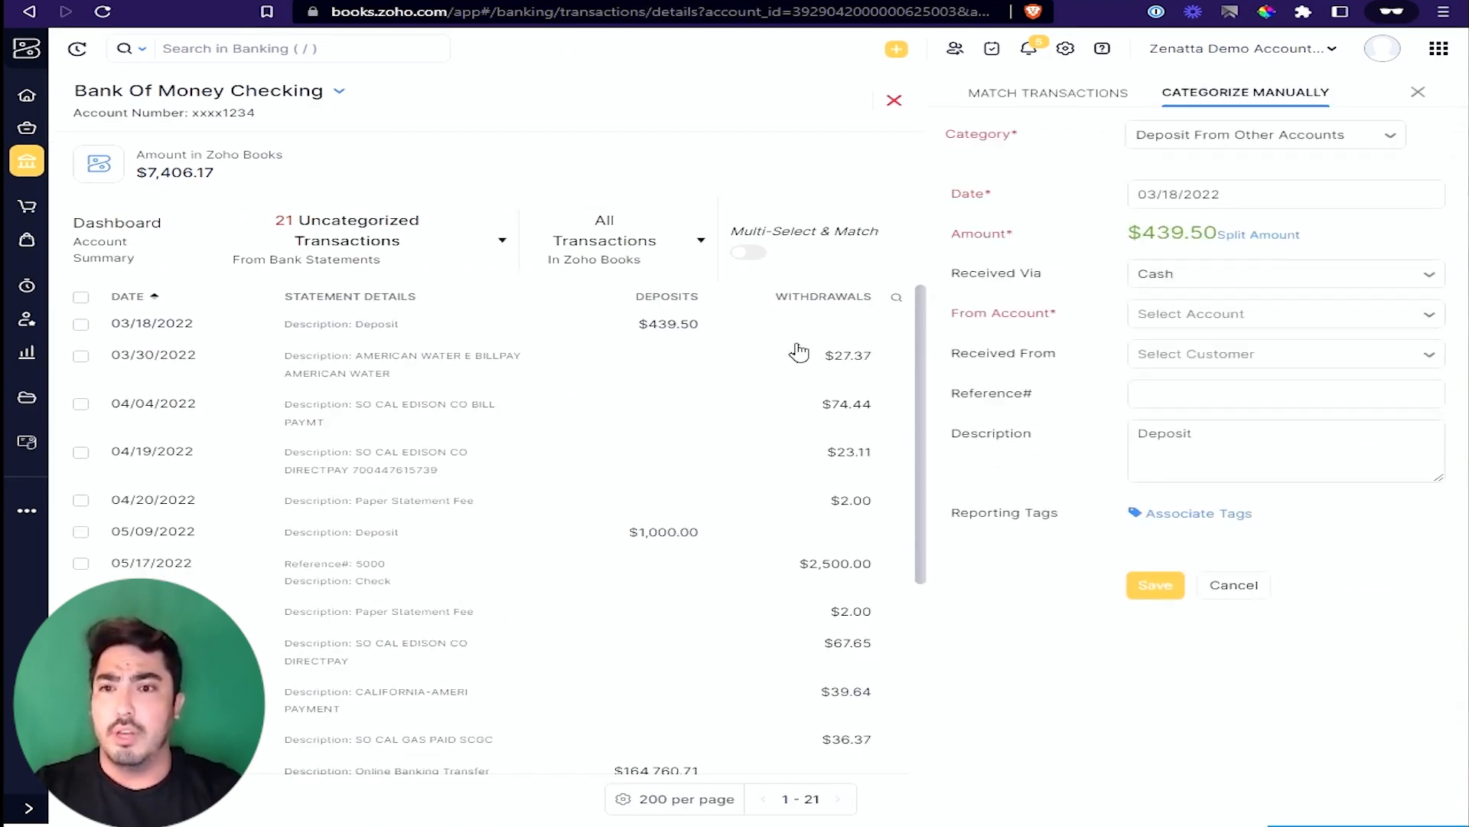
click(1288, 141)
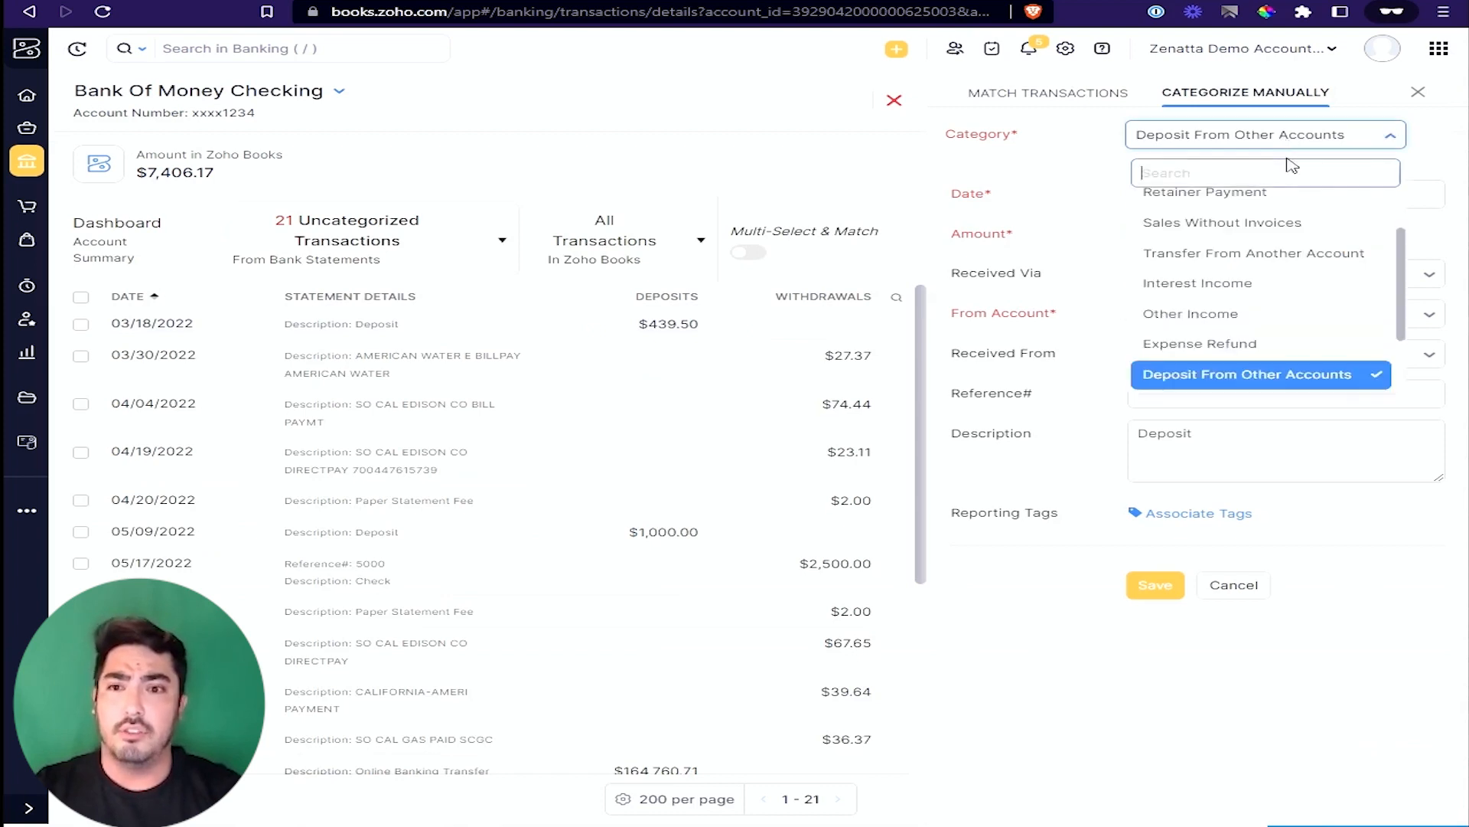
click(1250, 236)
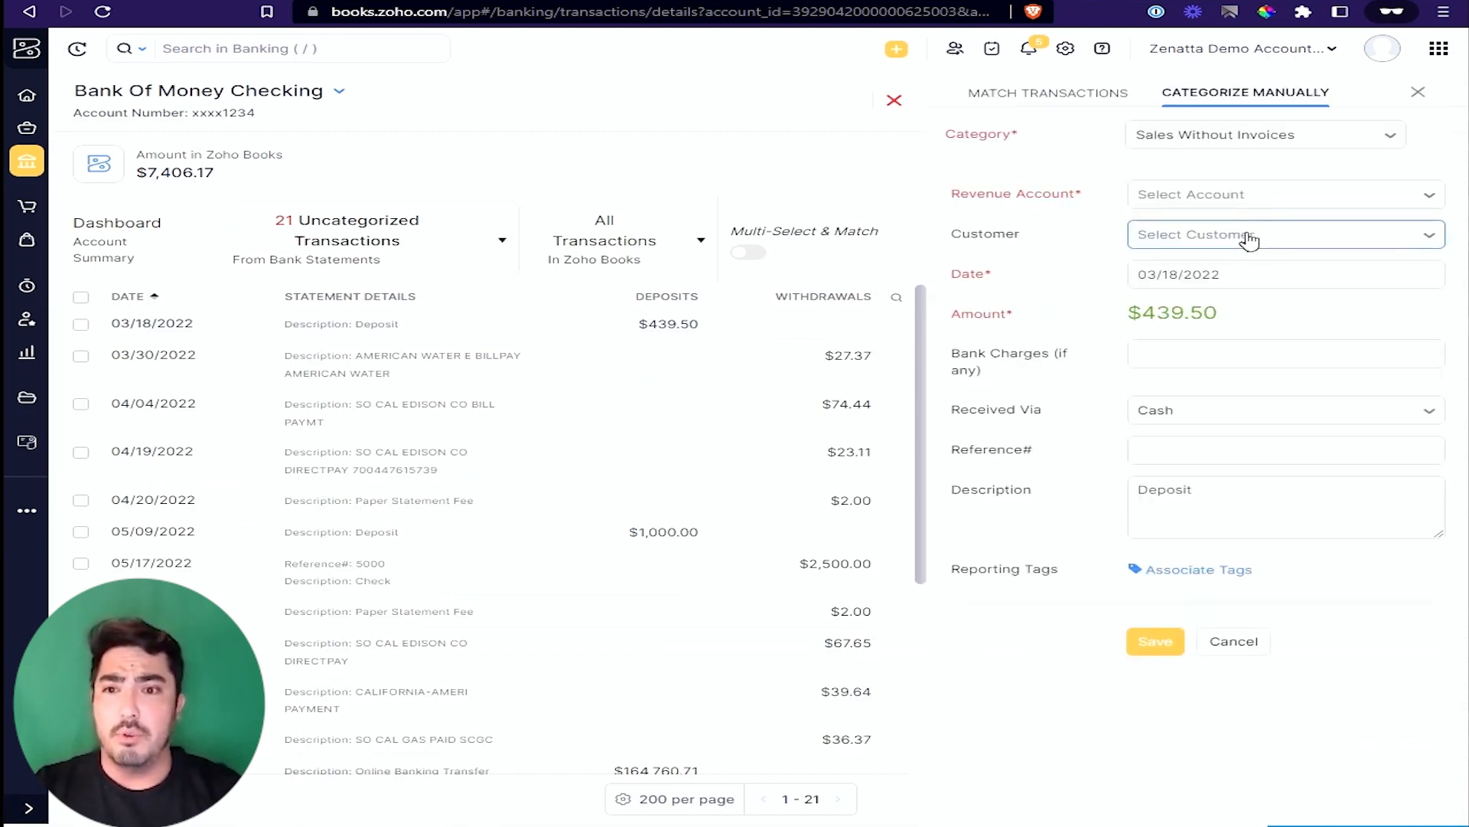
click(1173, 198)
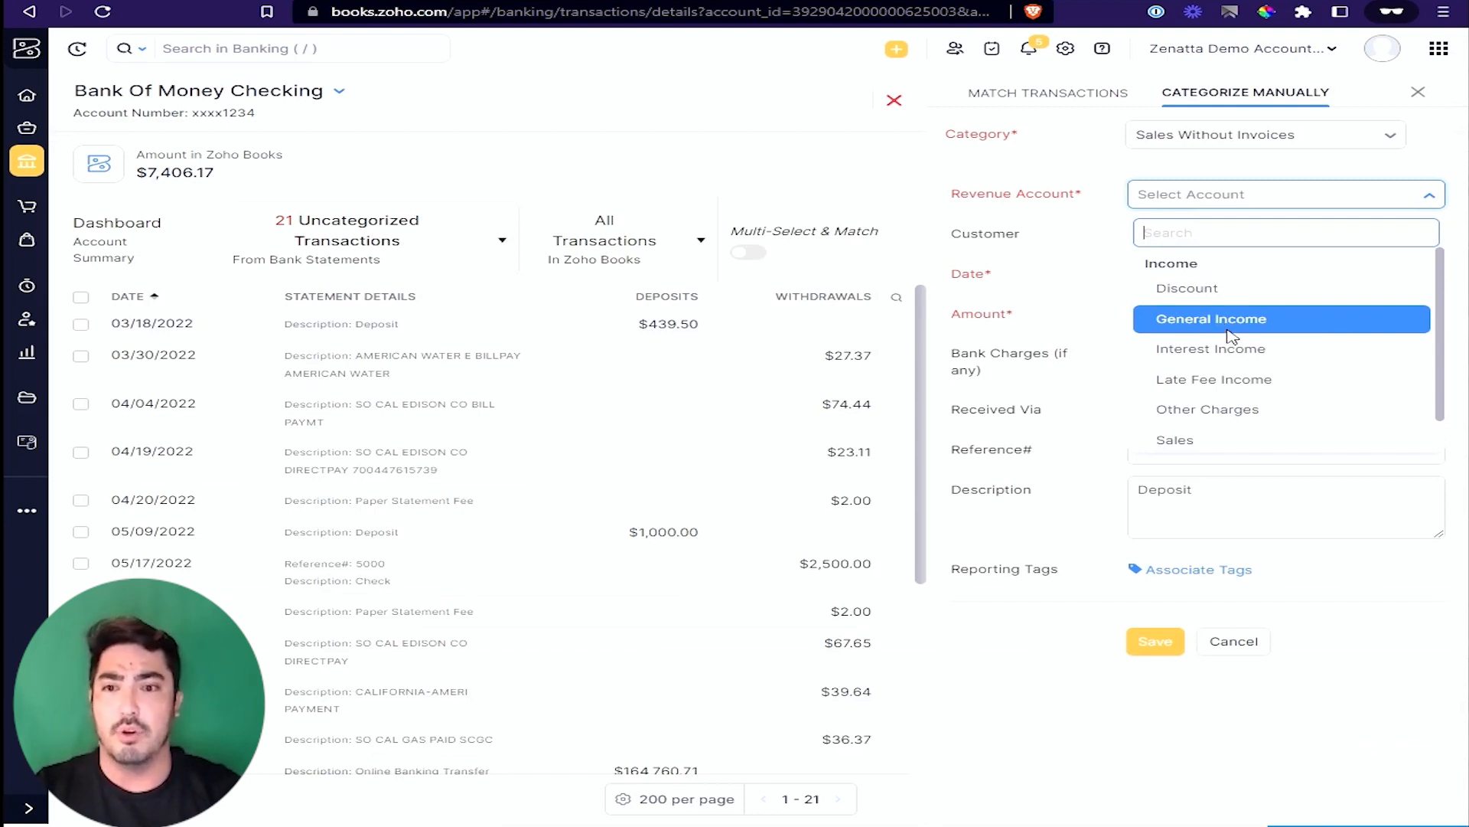
click(1206, 438)
click(1222, 236)
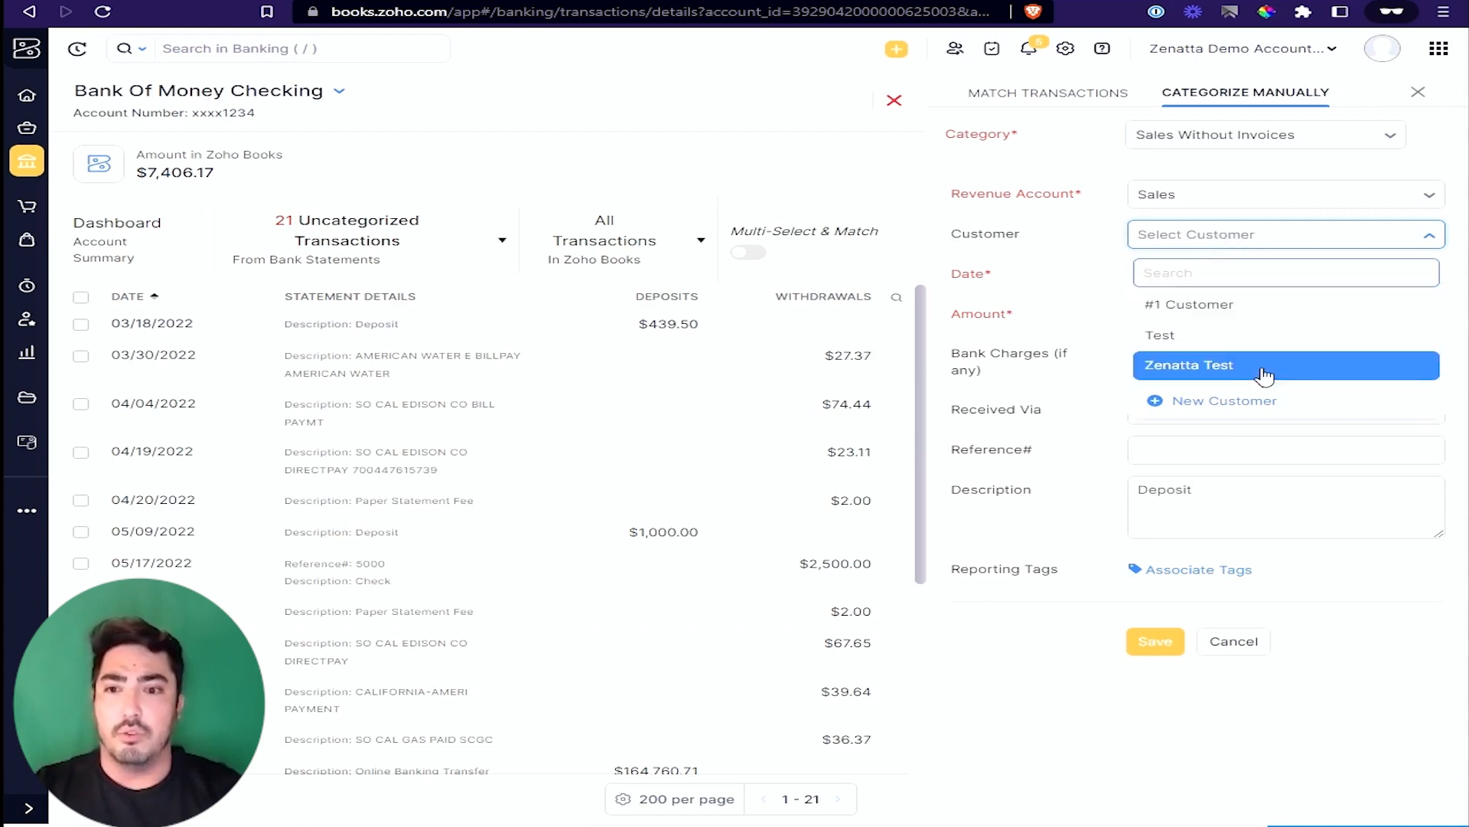
click(1223, 335)
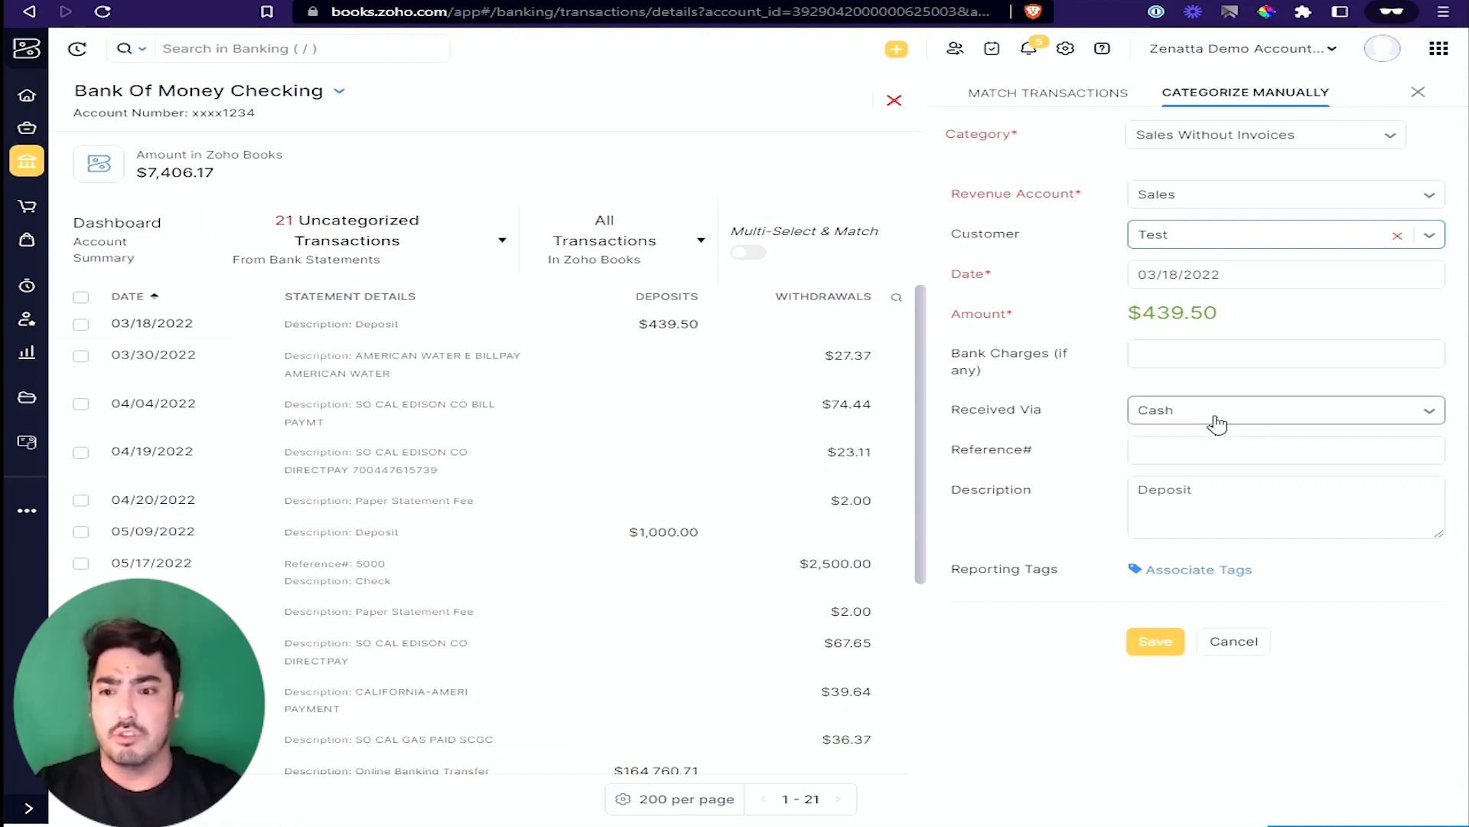
click(1156, 648)
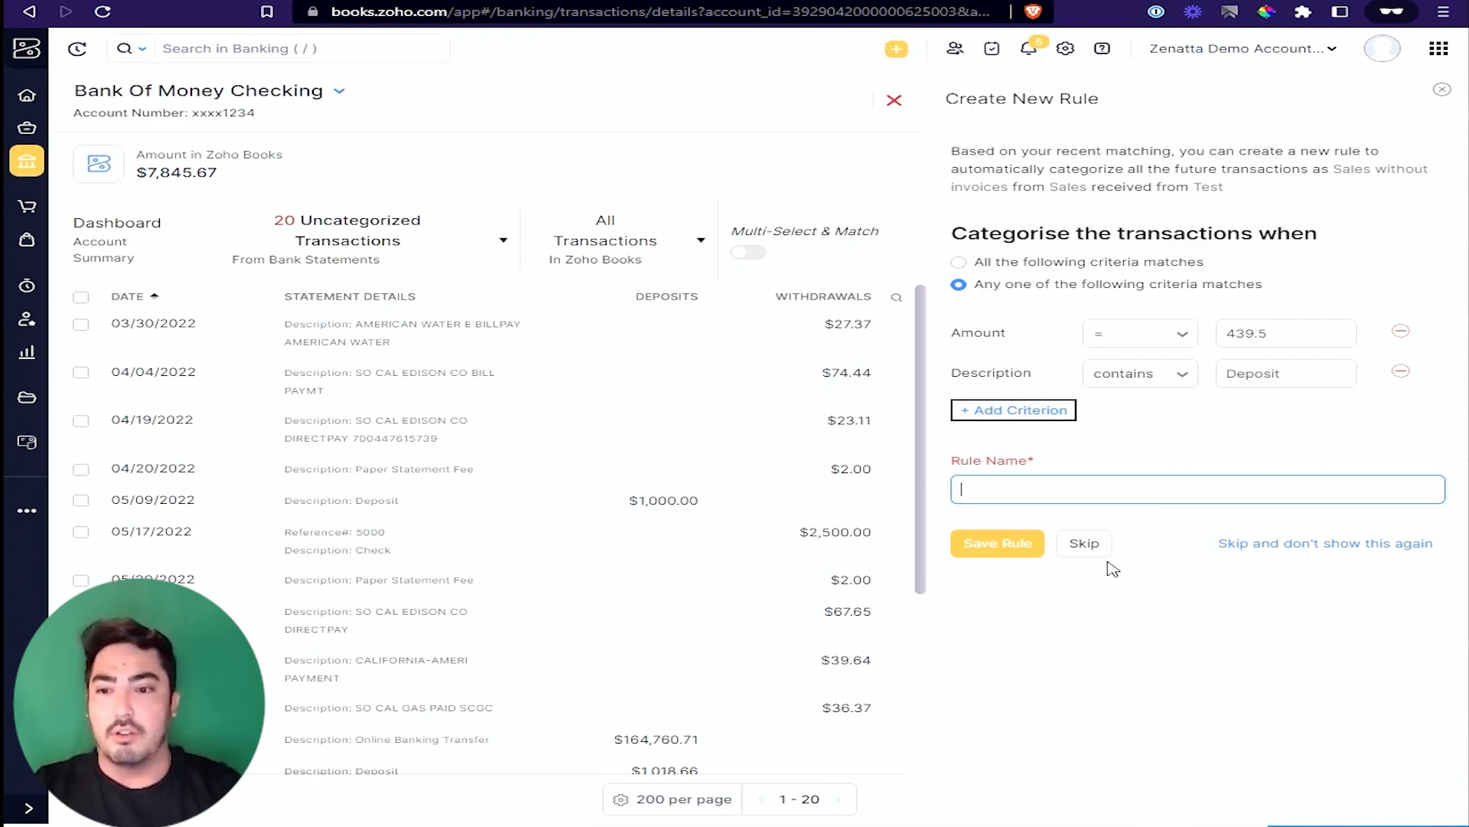
click(1085, 547)
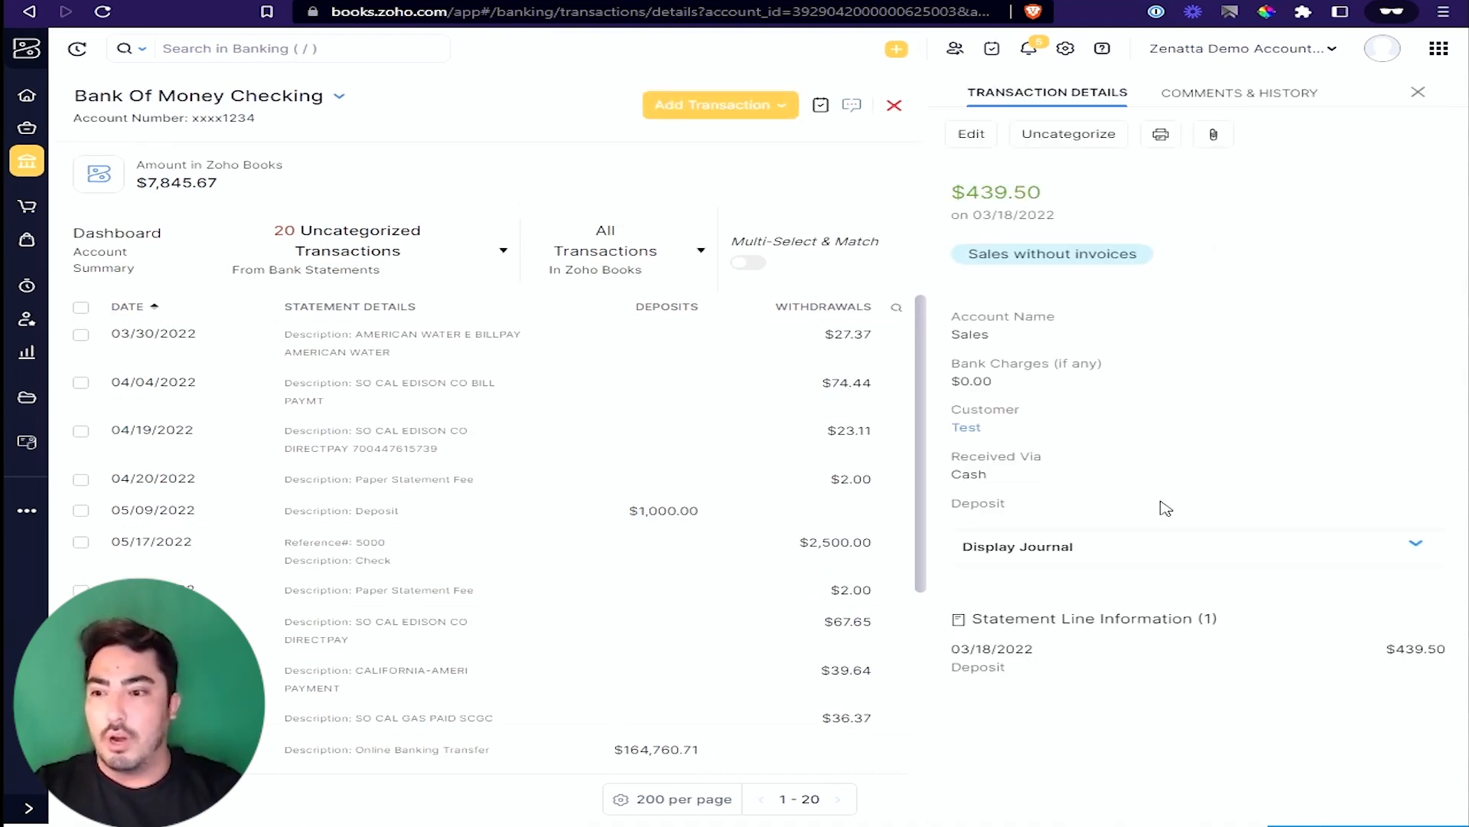
Step: Categorize the $164,760.71 Online Banking Transfer deposit as Owner's Contribution from the Owner's Equity account and save it
scroll(715, 495, down, 1)
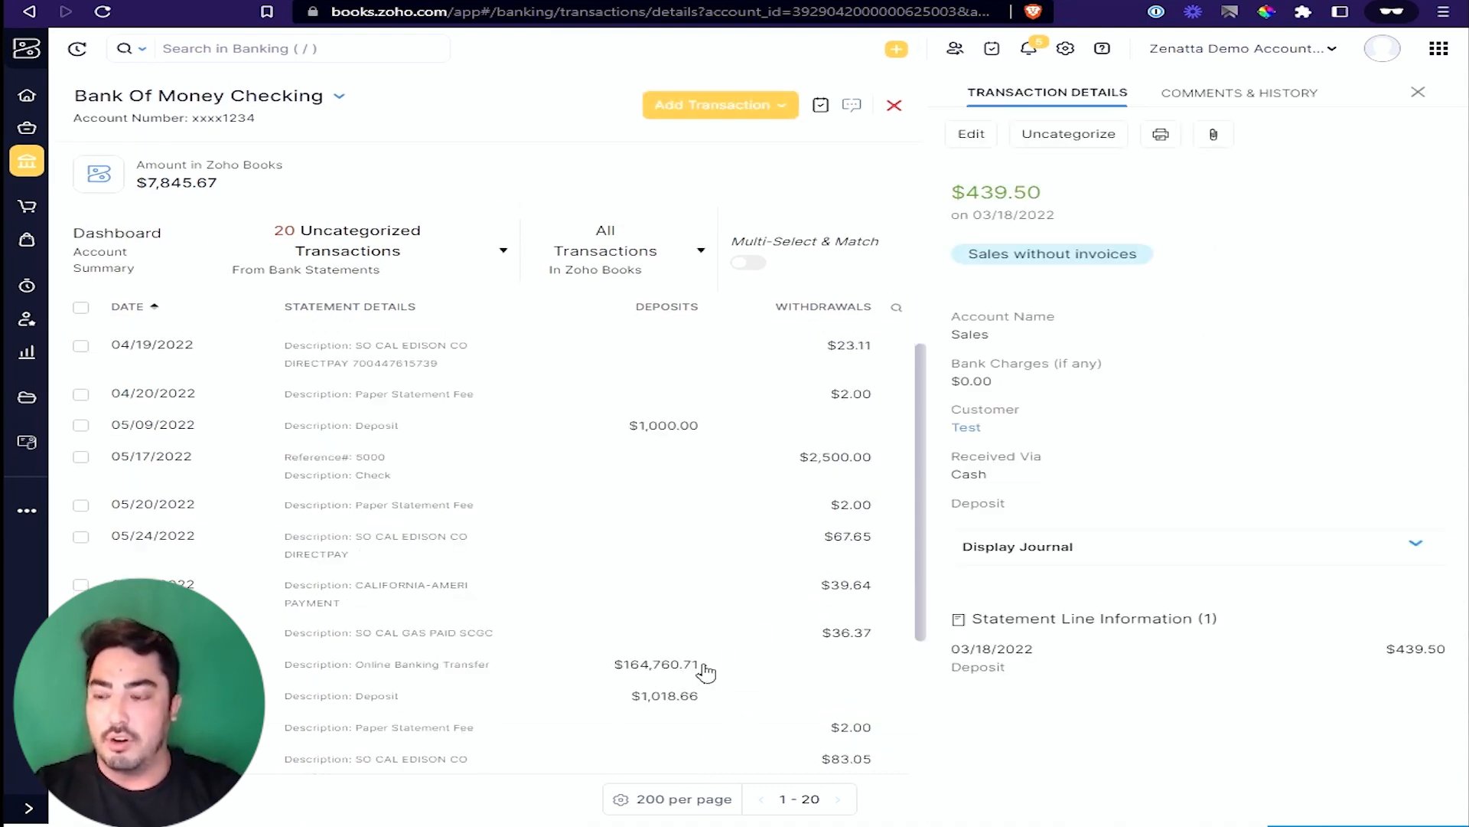
click(734, 666)
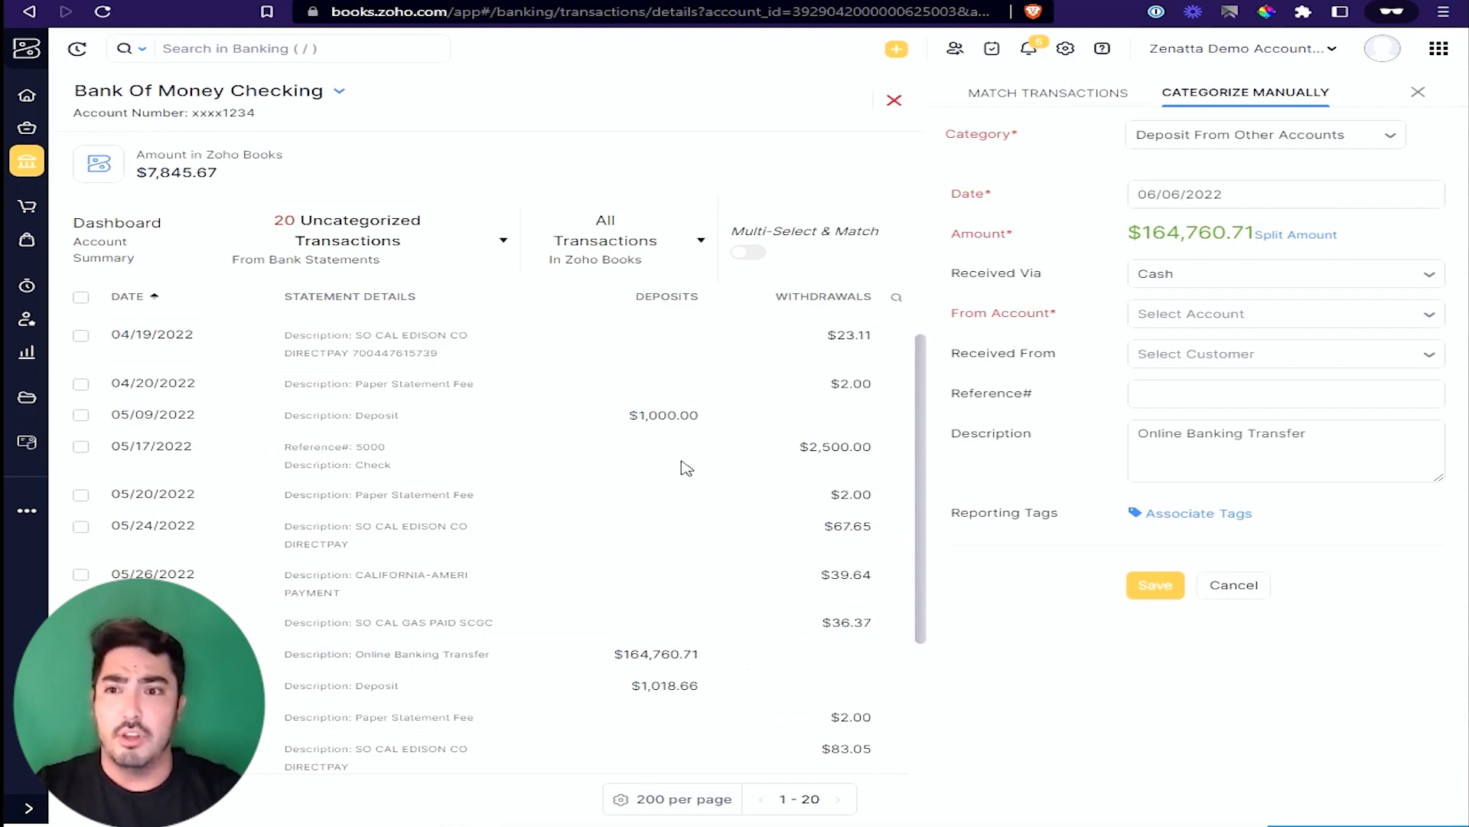
click(1203, 150)
scroll(1271, 207, up, 1)
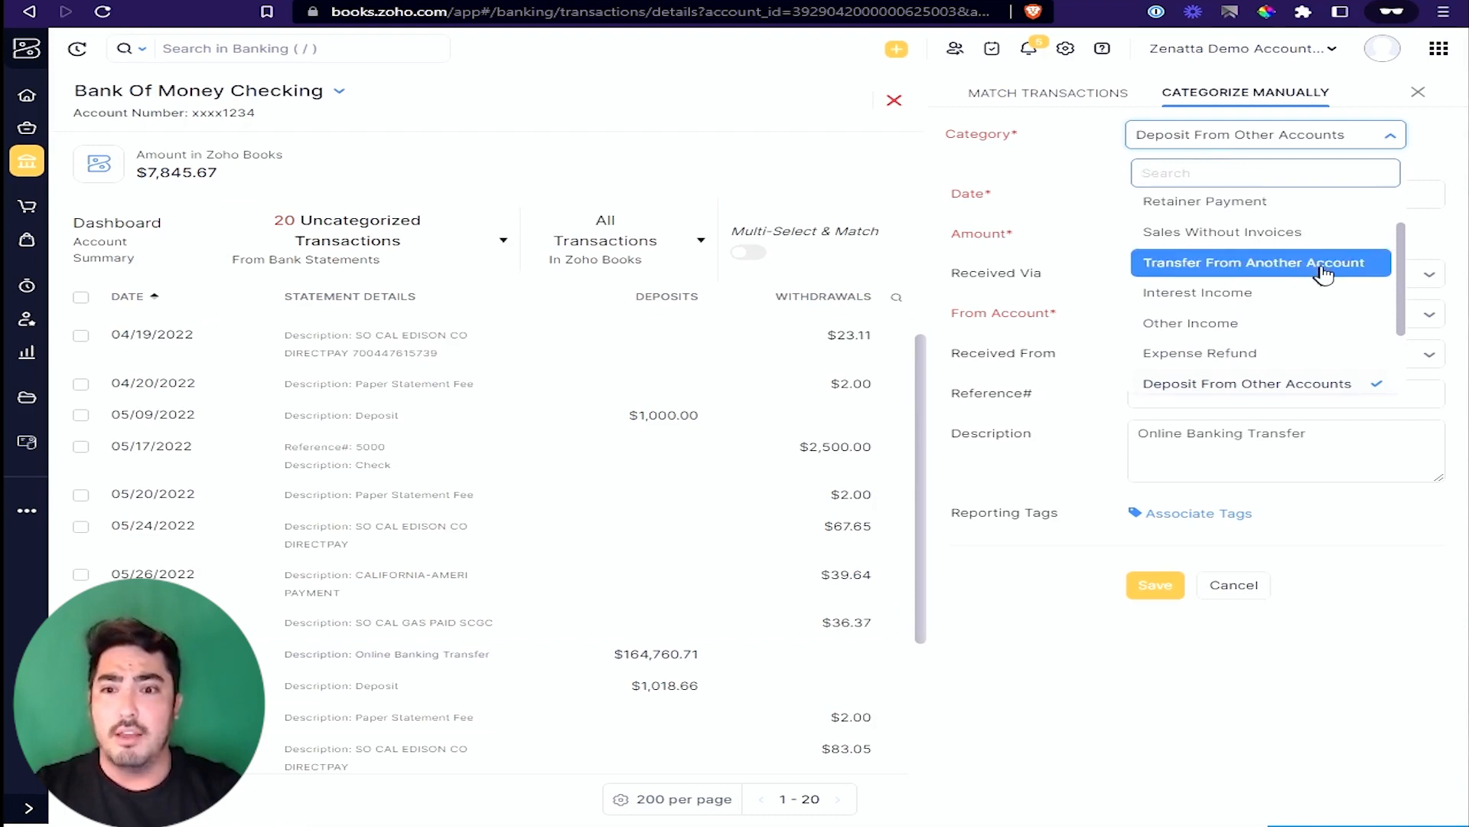
scroll(1323, 273, down, 3)
click(1249, 316)
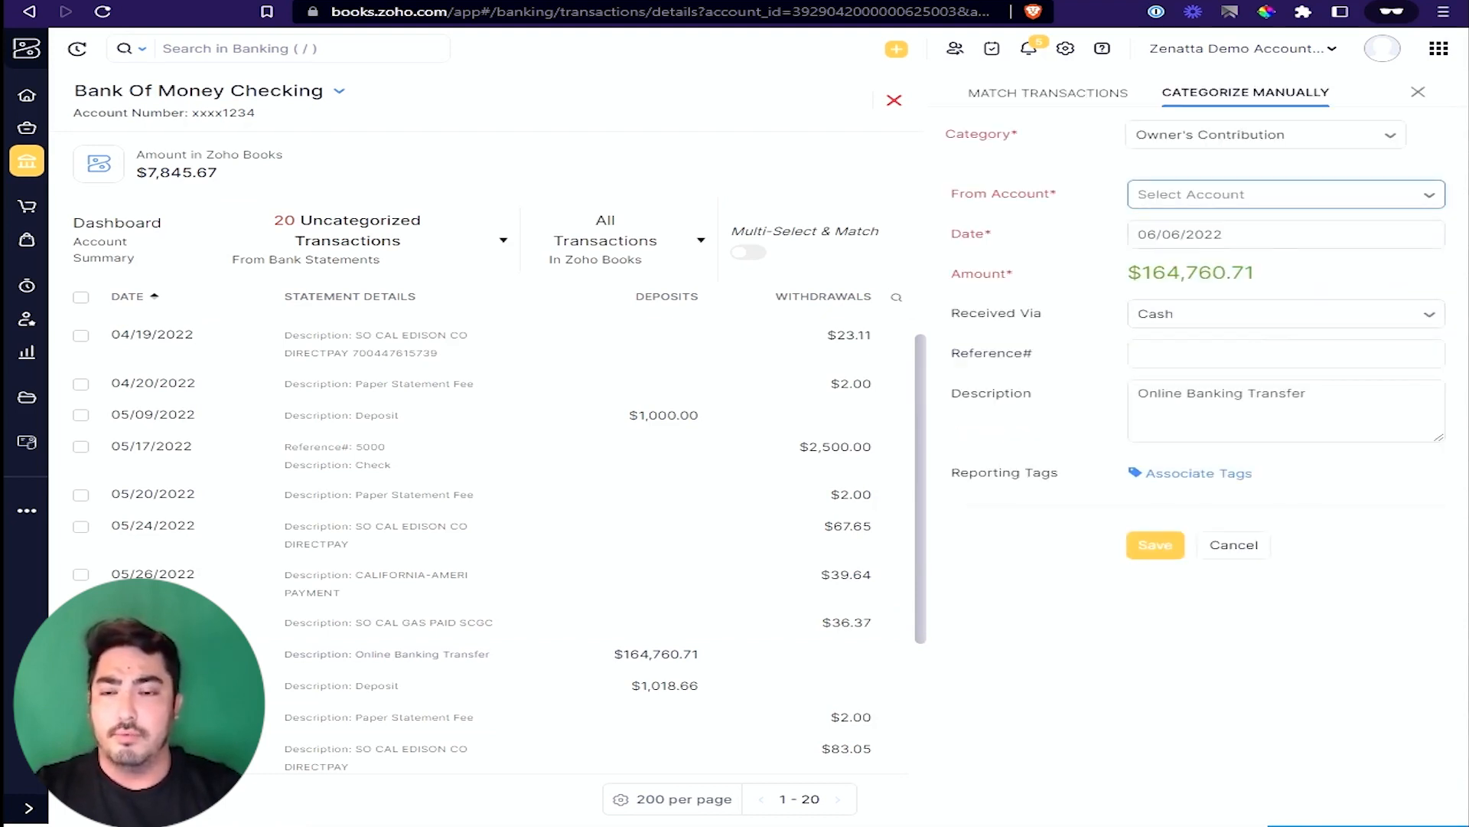
click(1247, 198)
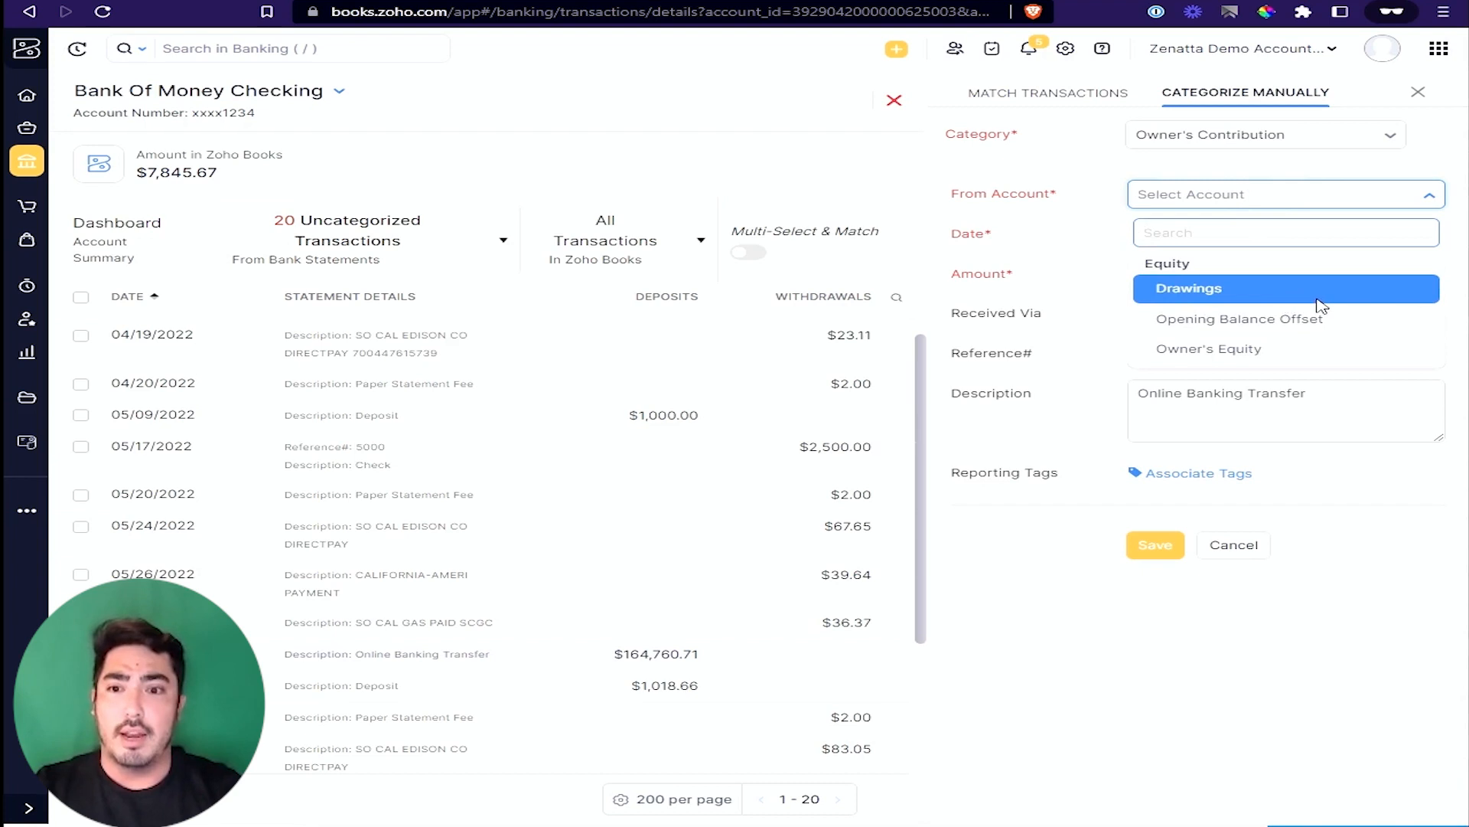
click(1250, 357)
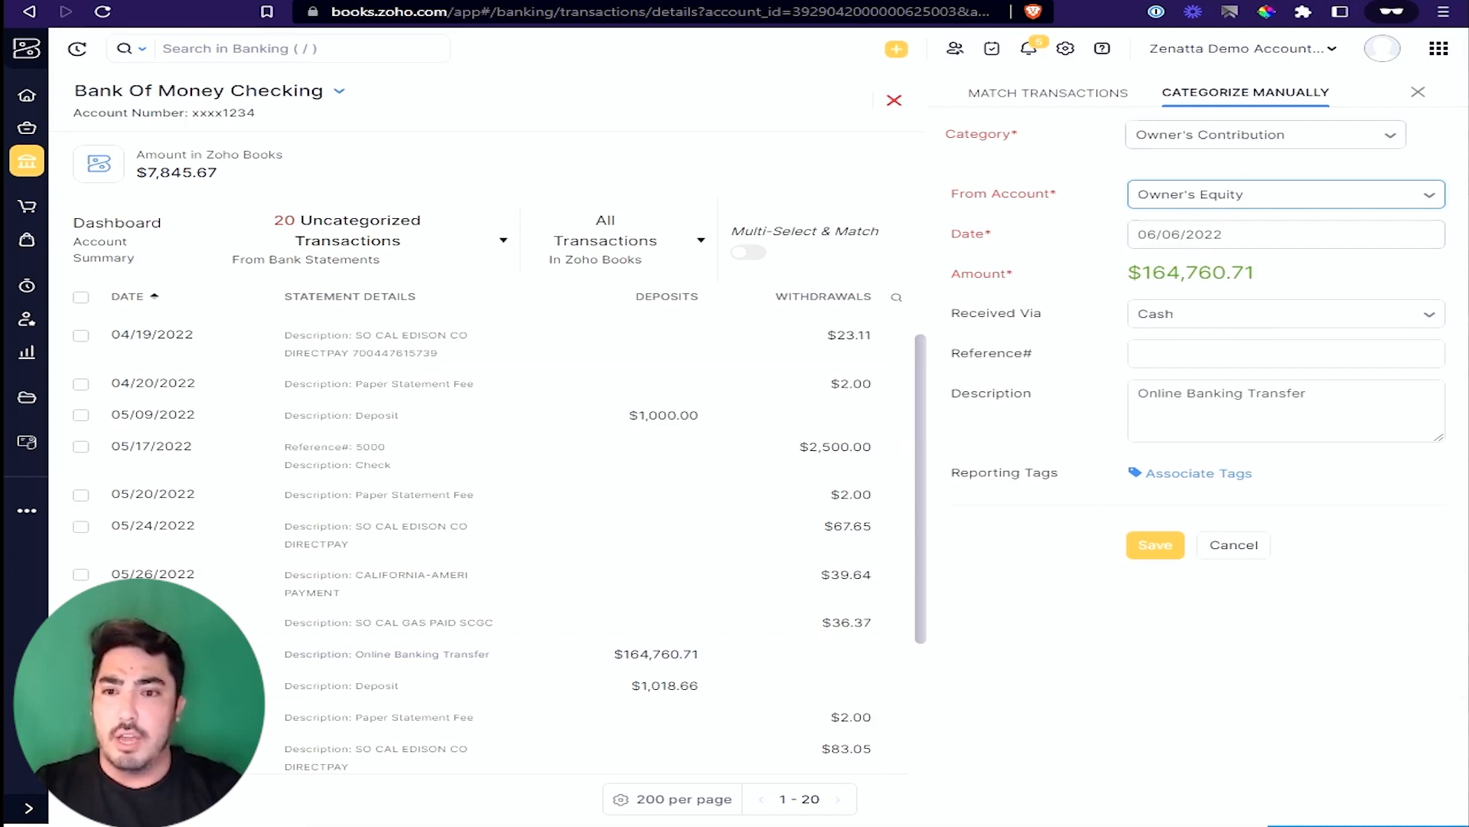
click(1154, 547)
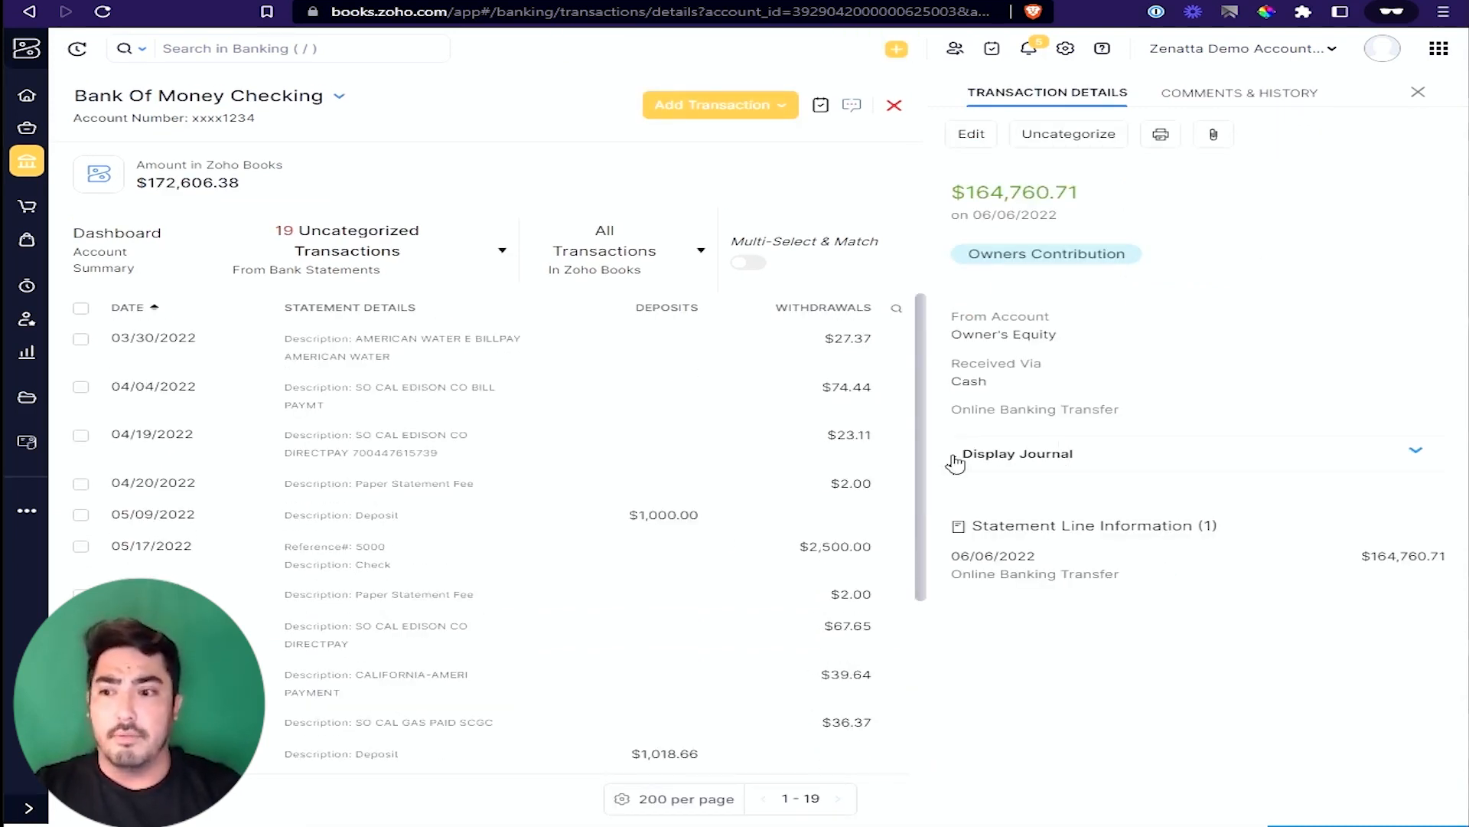
Step: Match the 05/09/2022 $1,000.00 deposit to retainer invoice RET-00001
click(684, 520)
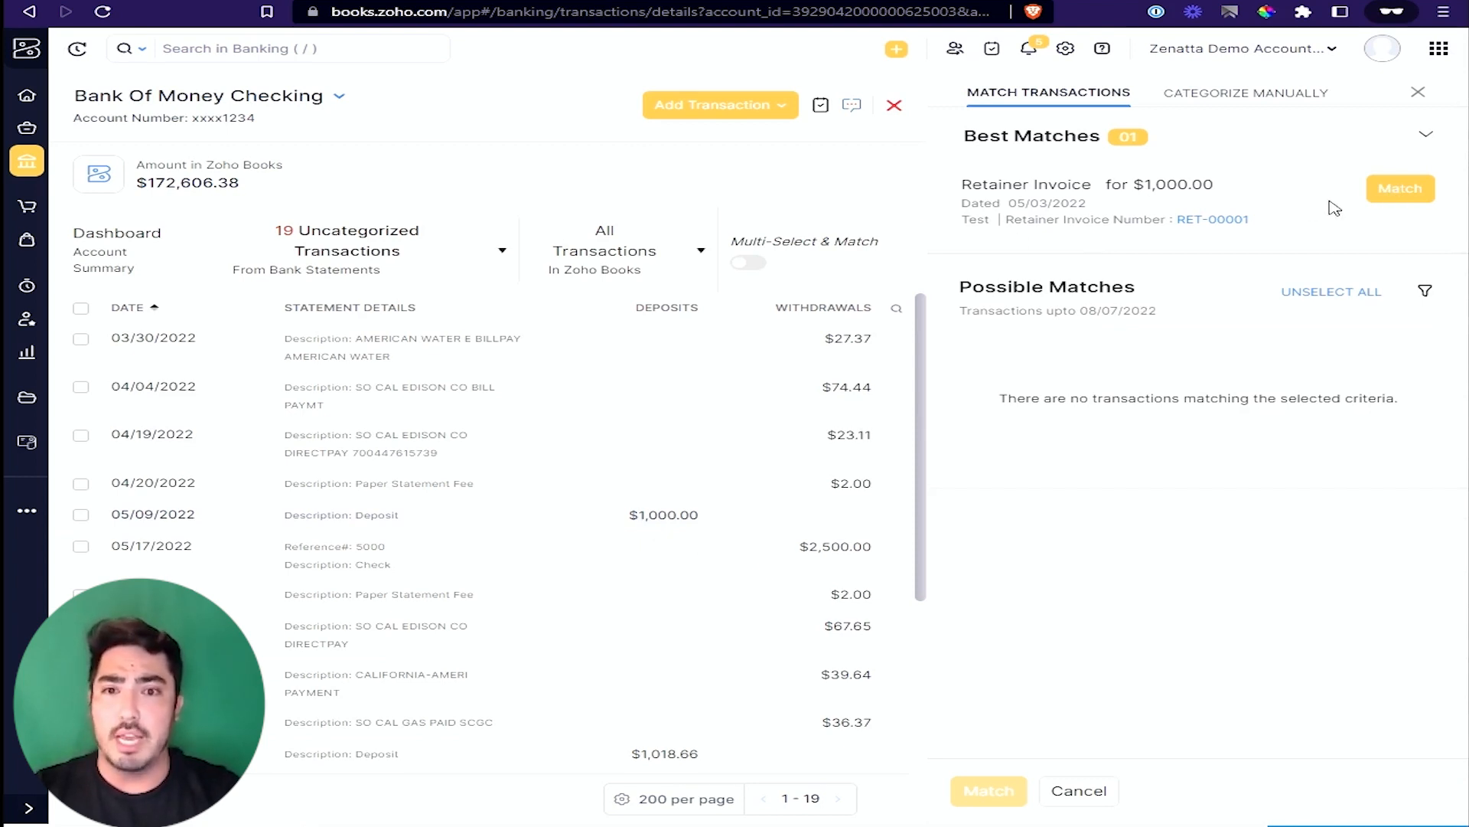
click(1399, 192)
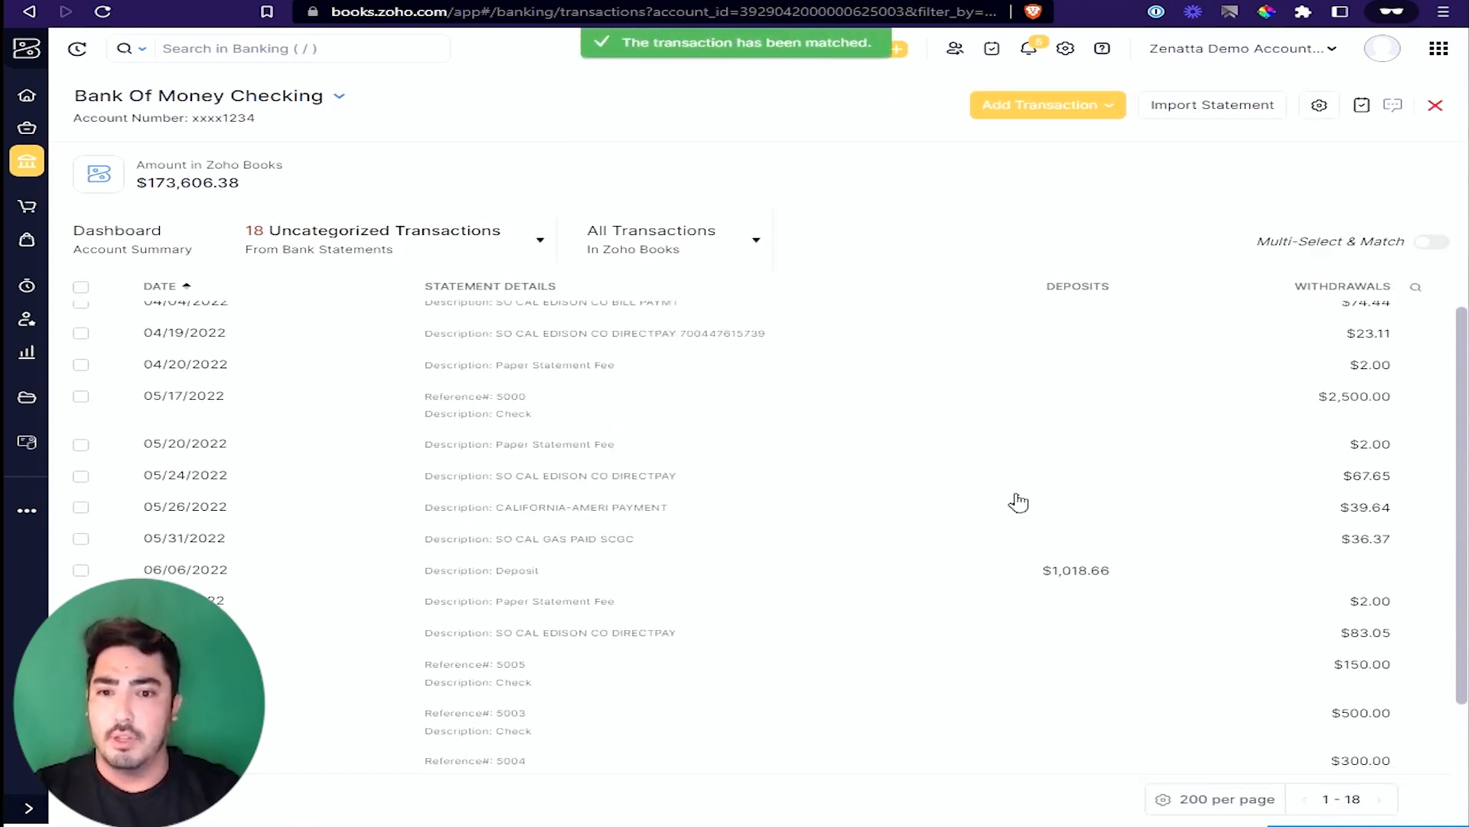
Step: Check the 03/30/2022 $27.37 American Water withdrawal for possible matches, and save it as a Utilities expense with vendor American Water
scroll(1019, 502, up, 1)
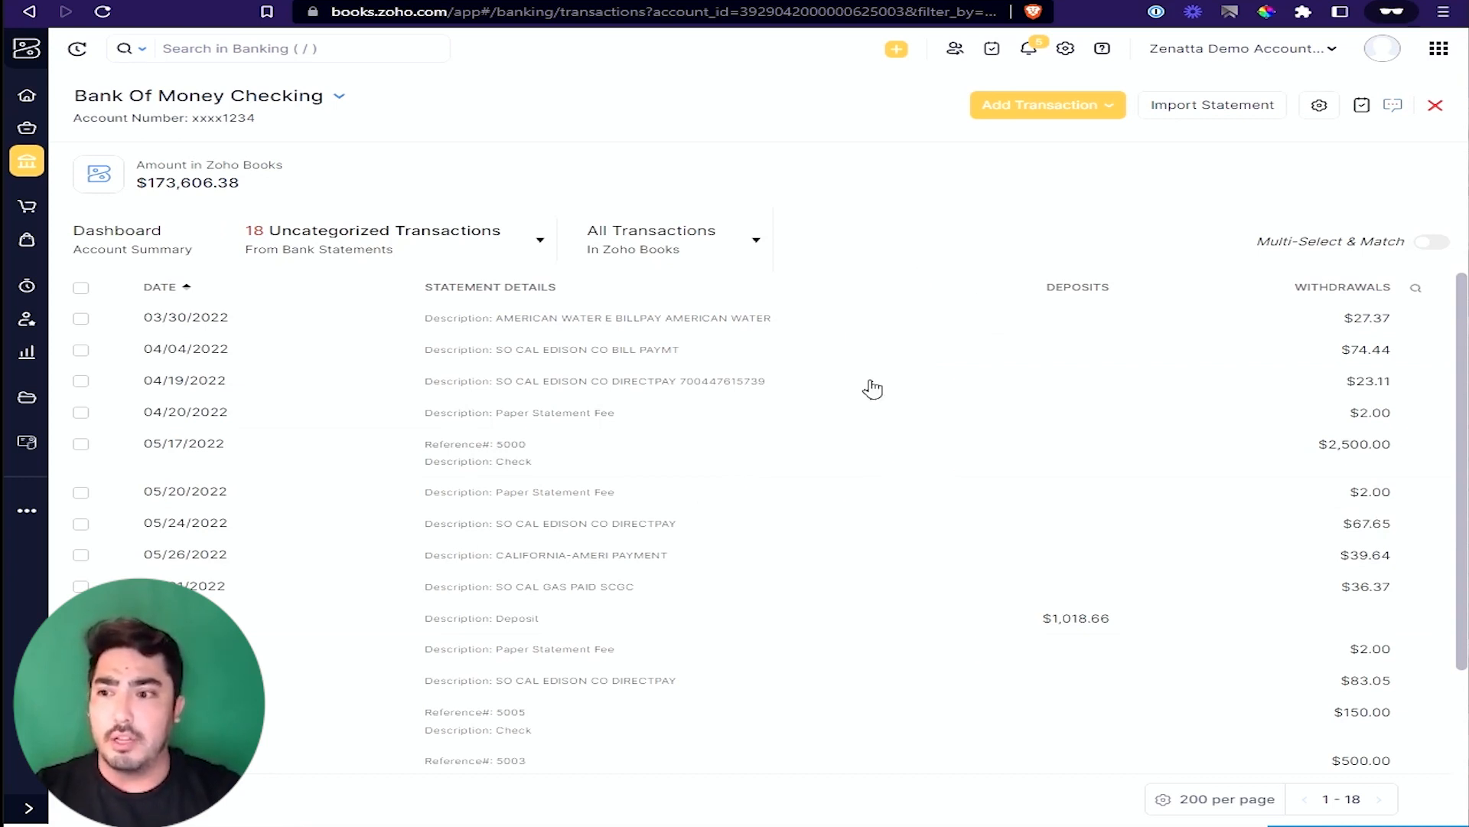
click(828, 329)
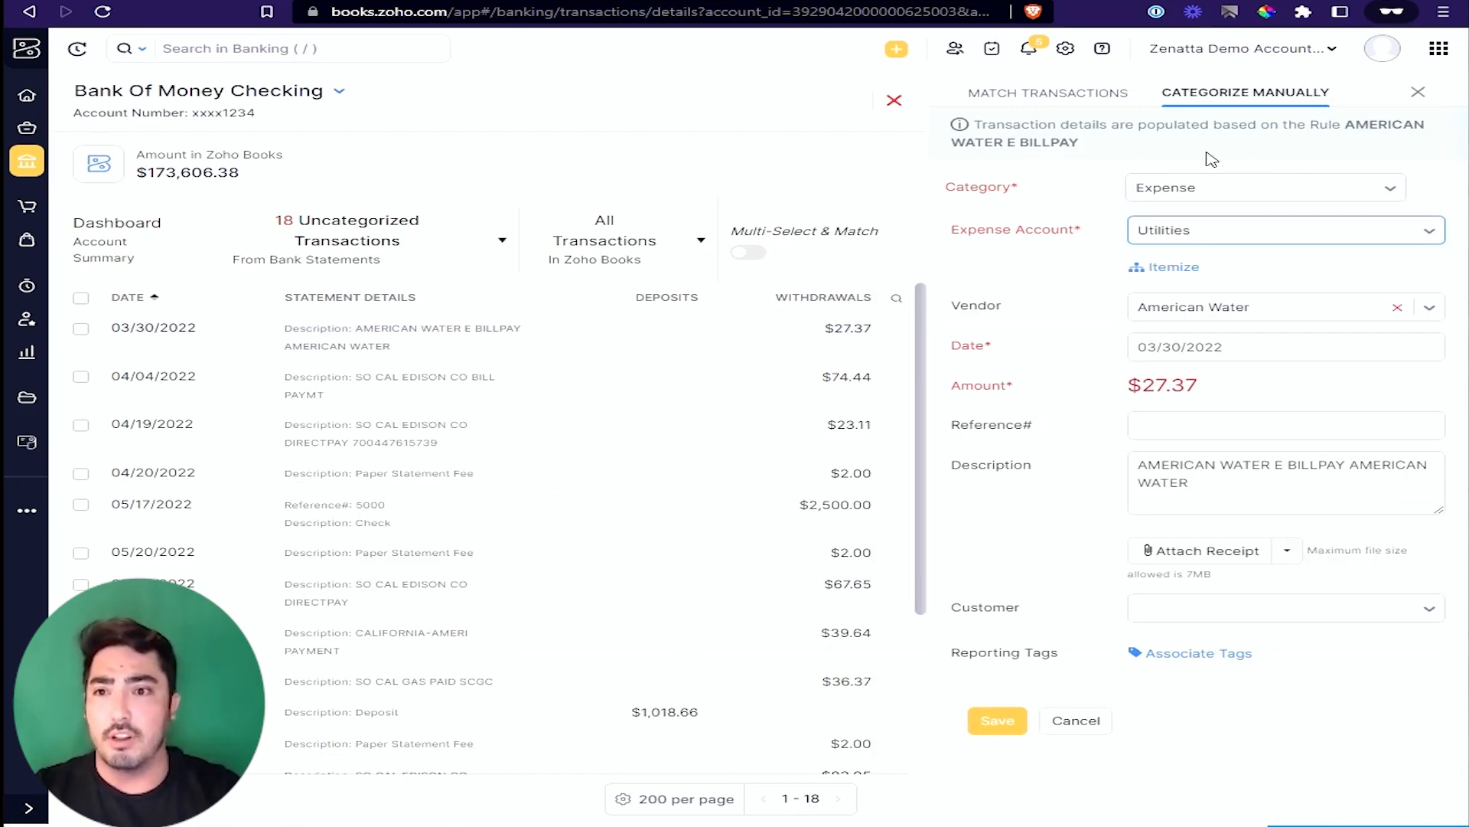
click(1071, 95)
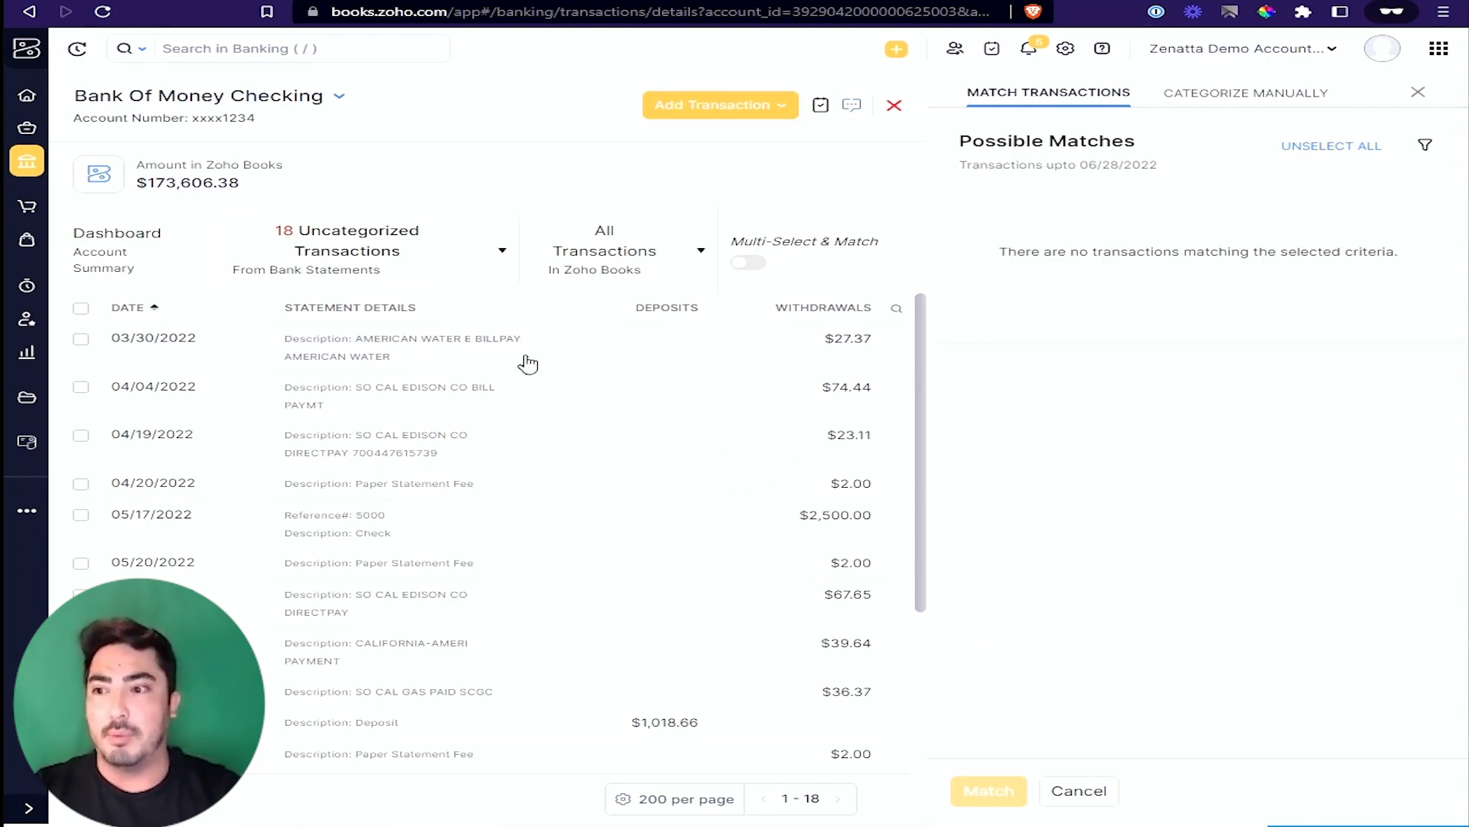
click(1256, 102)
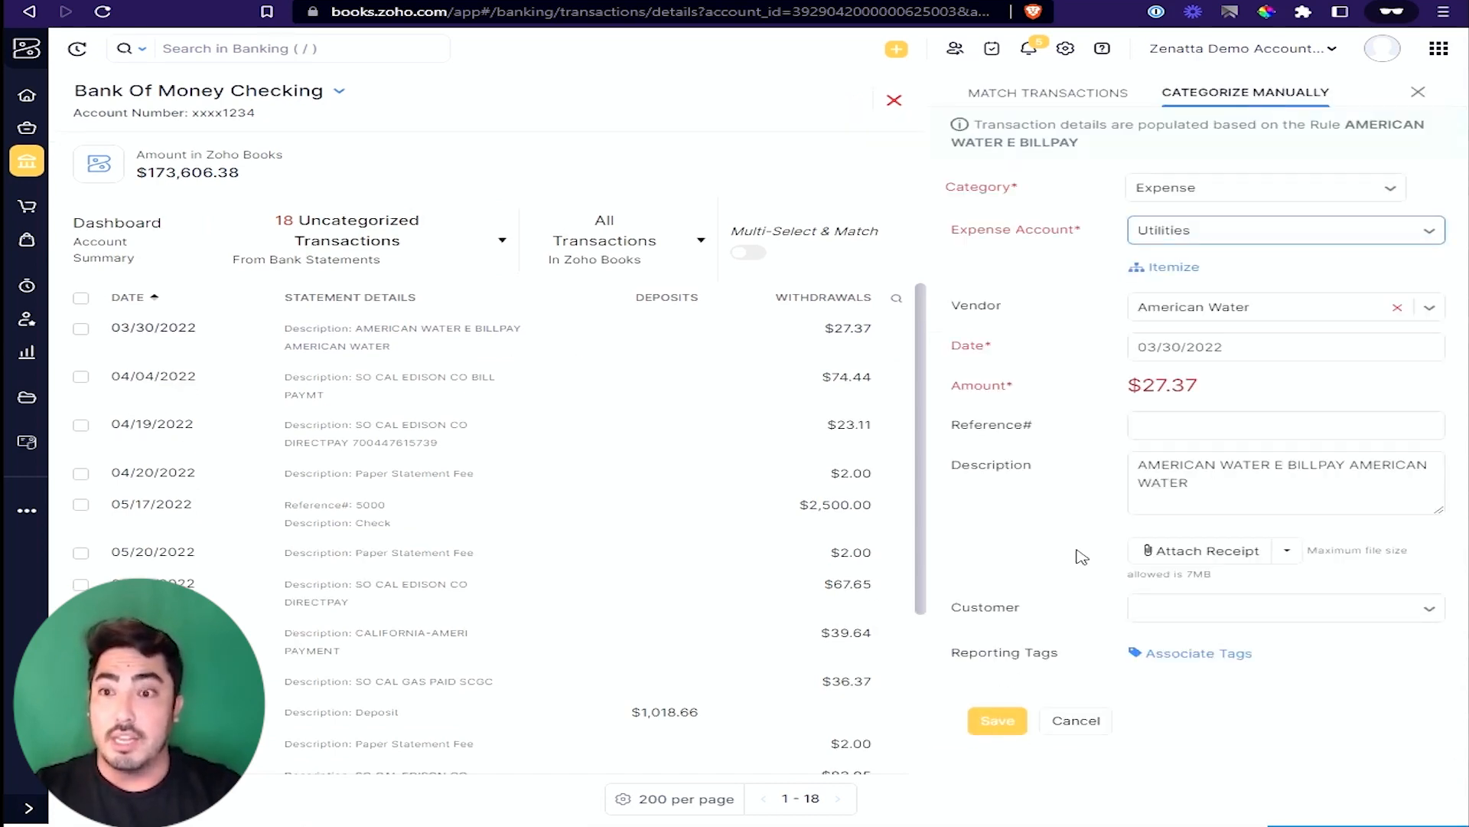
click(1002, 723)
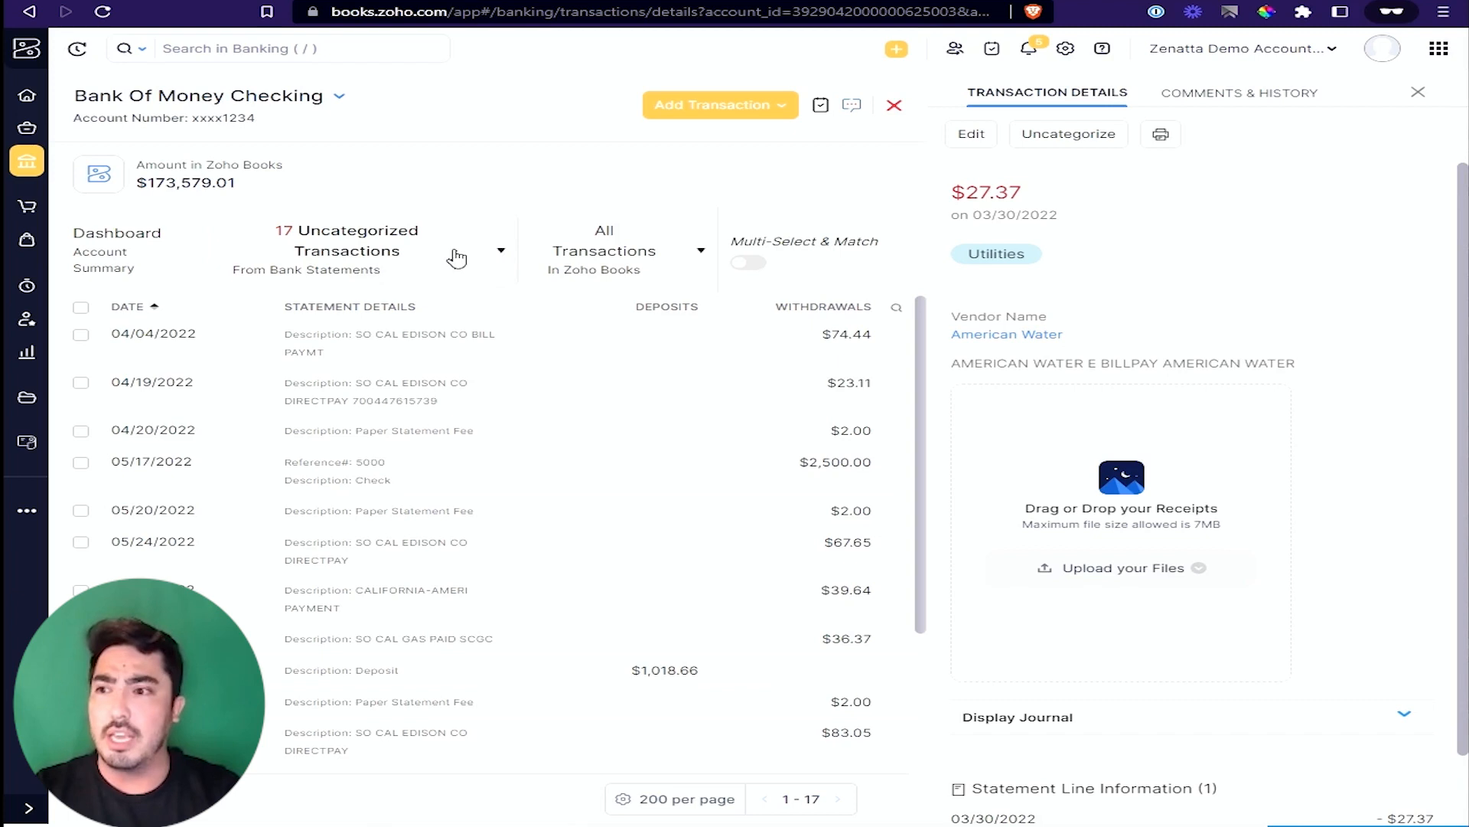
Step: Filter the bank statement transactions to Recognized and review the category and rule assigned to each
click(499, 253)
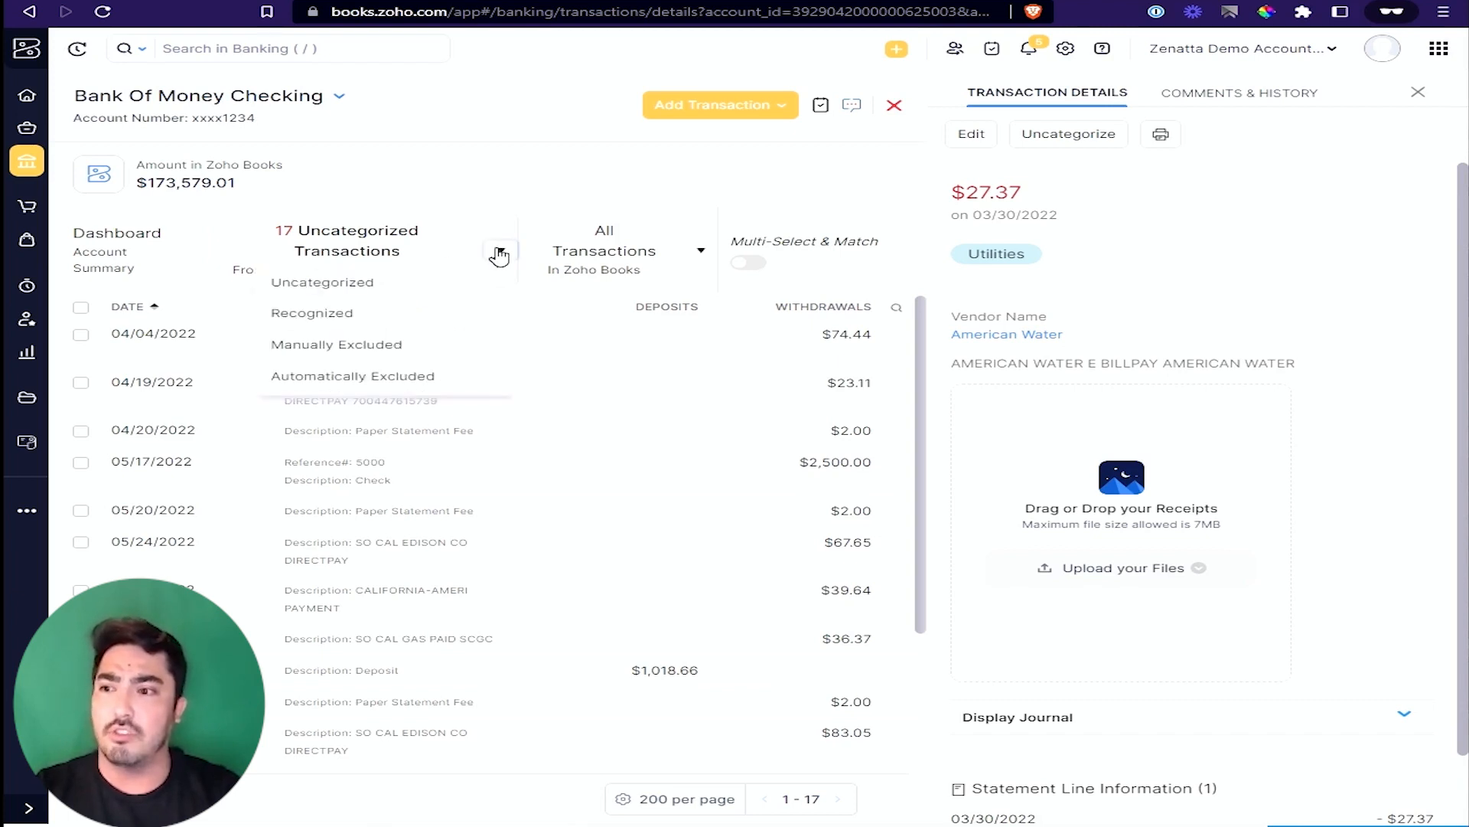
click(440, 324)
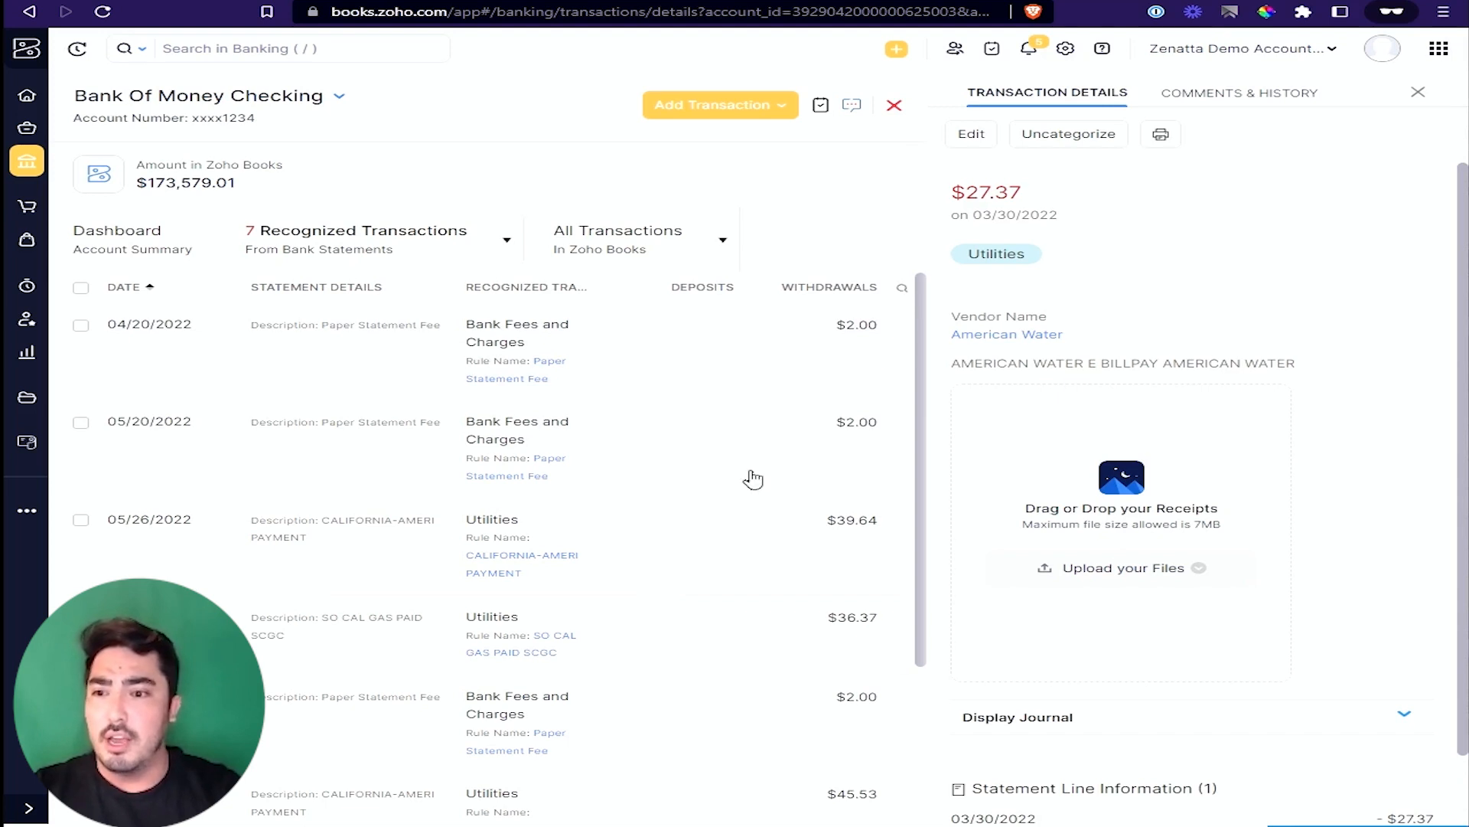
scroll(737, 541, down, 1)
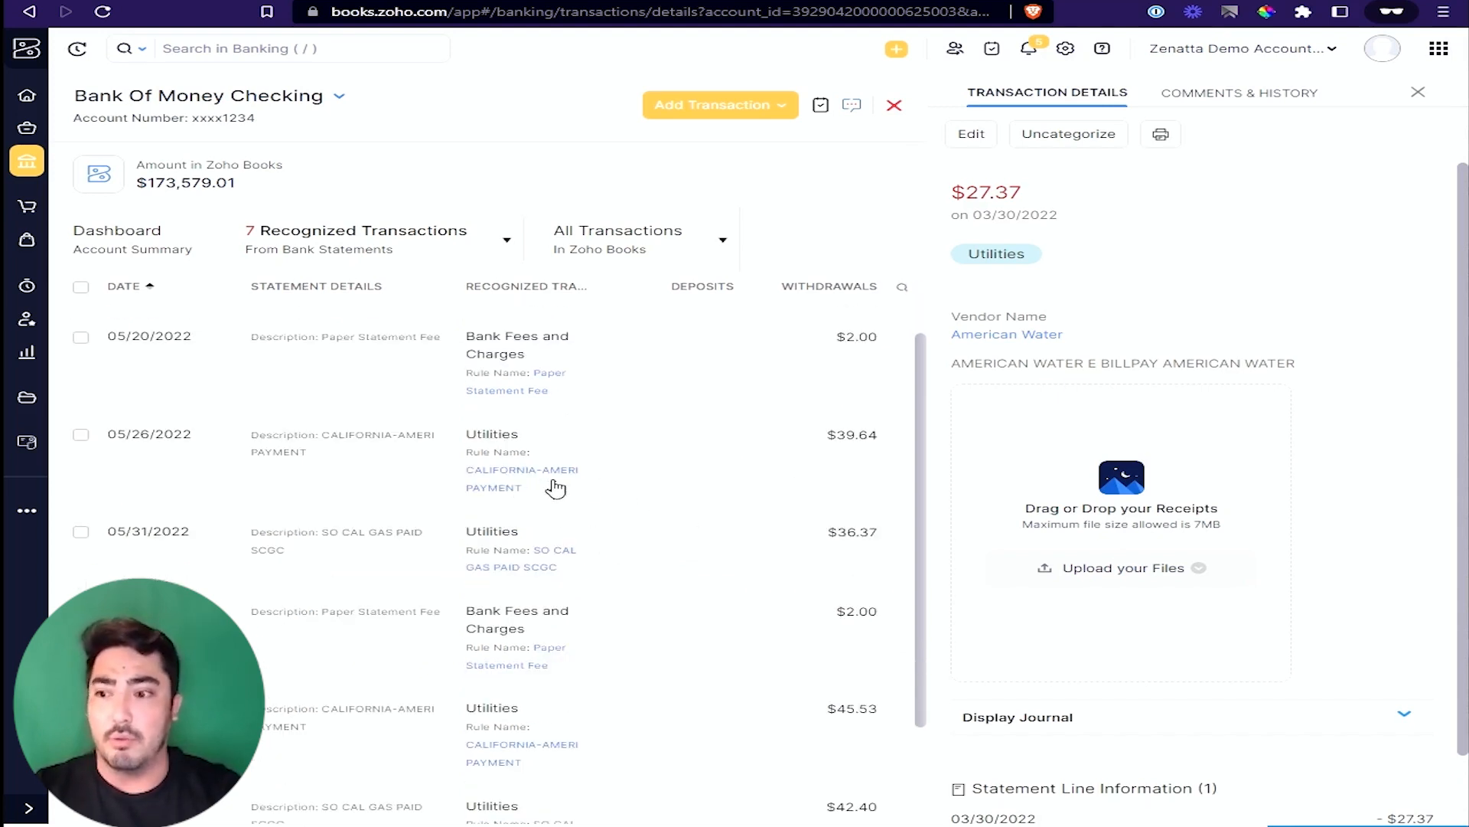
scroll(636, 515, down, 1)
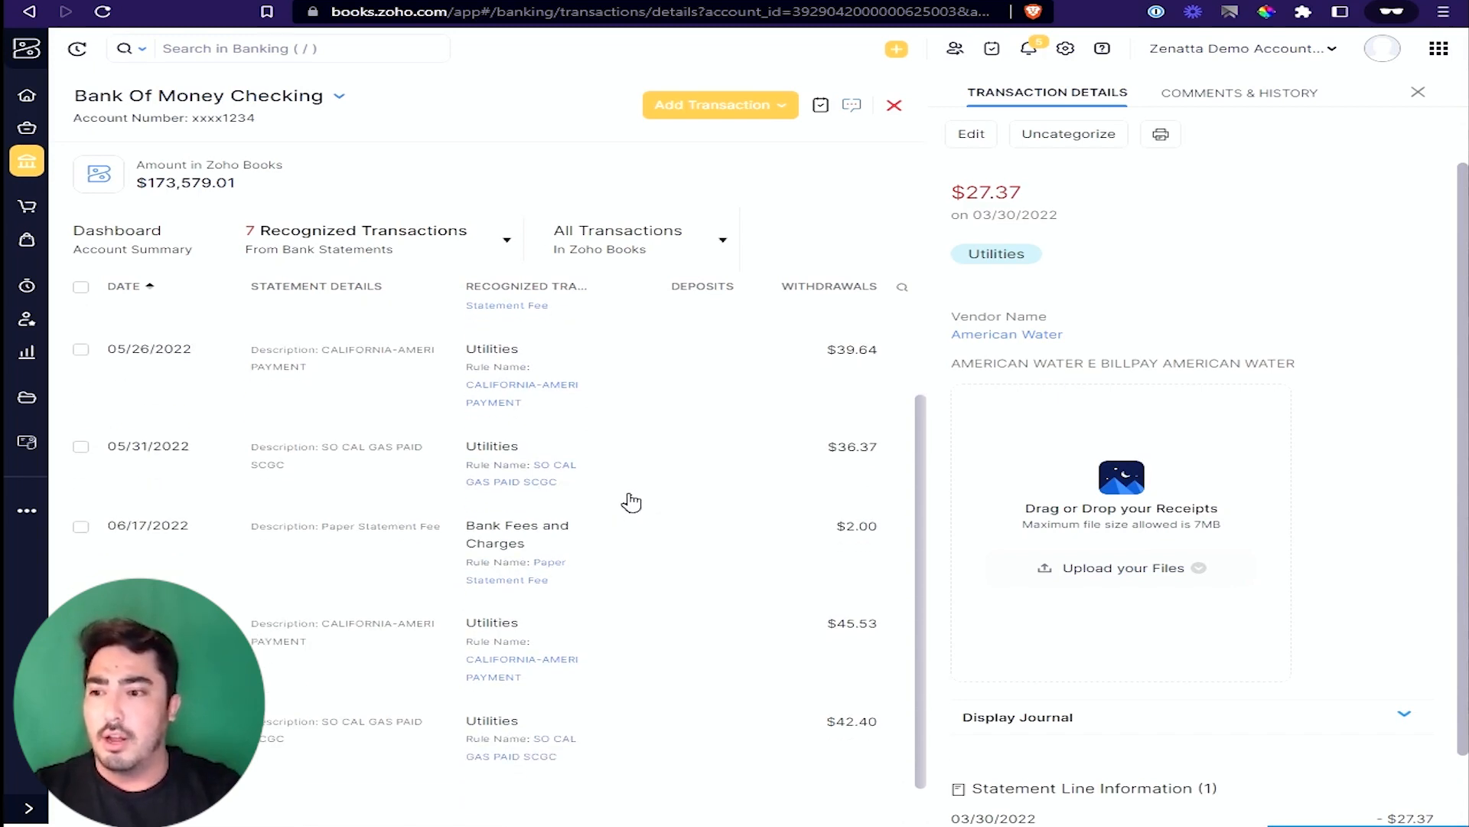
scroll(632, 497, down, 1)
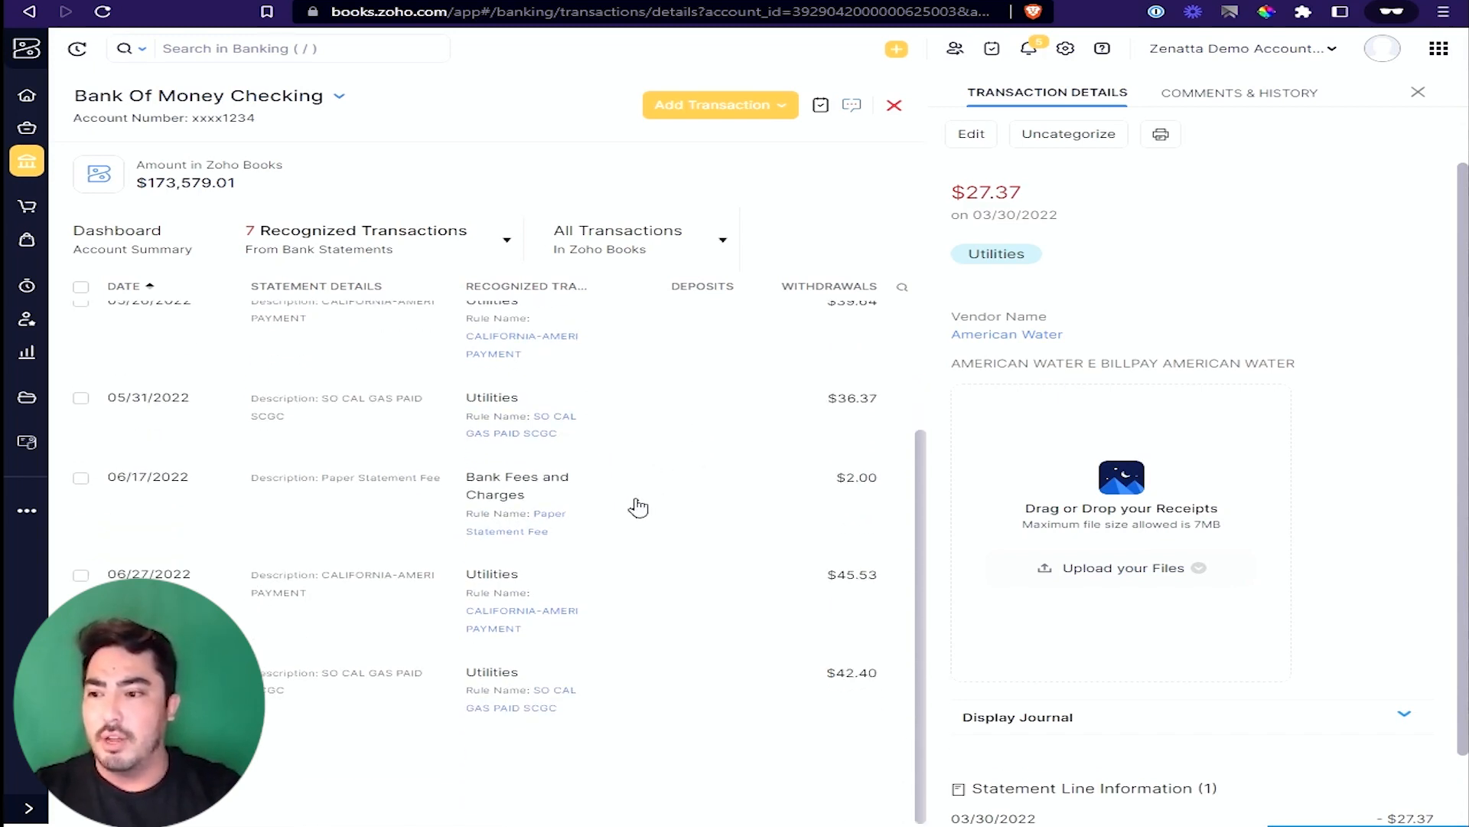
scroll(623, 659, up, 2)
Step: Select all recognized transactions, categorize them in bulk with confirmation, and return to the Uncategorized statement transactions
click(82, 288)
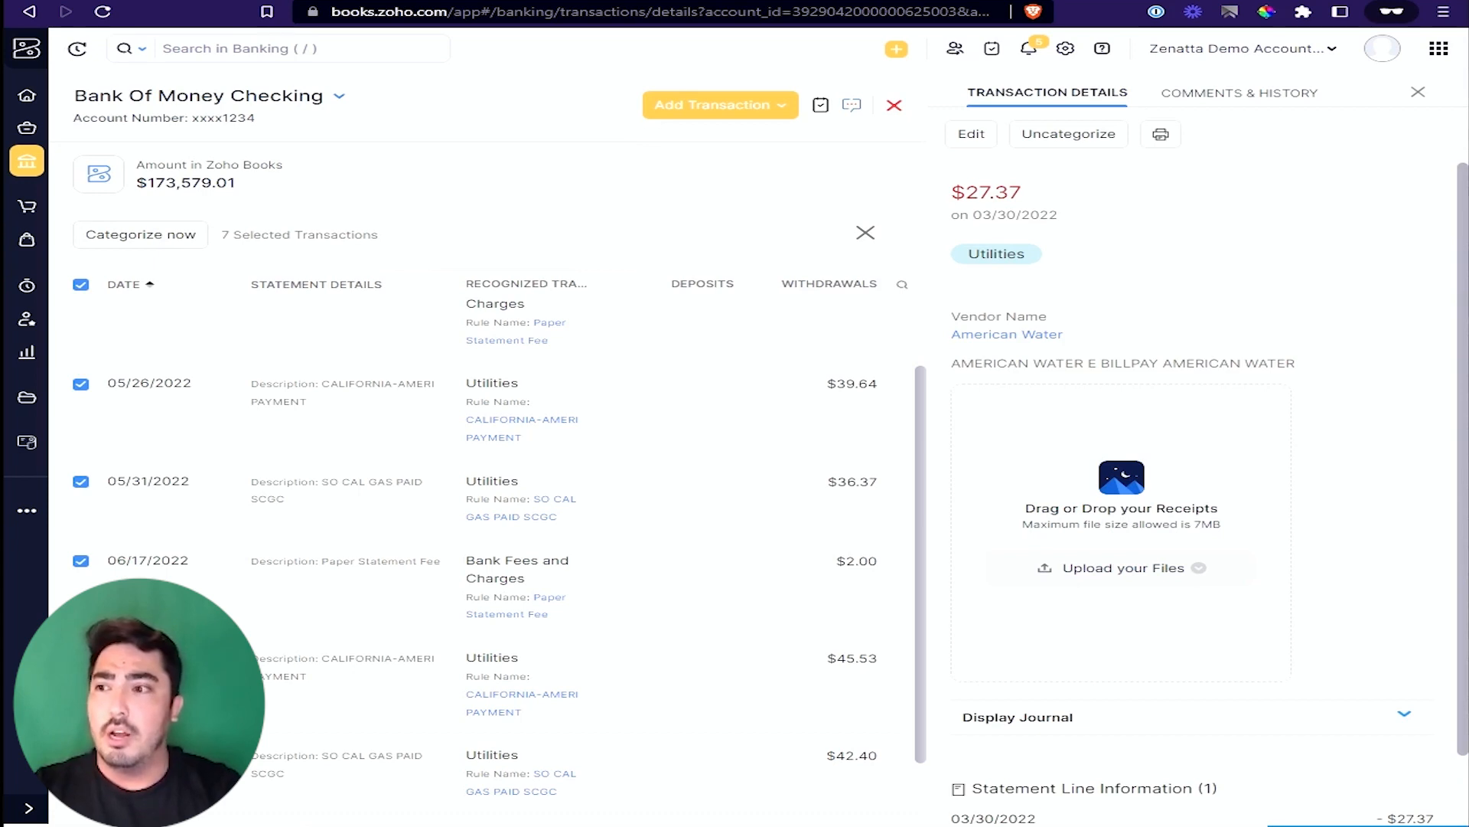
scroll(577, 584, down, 1)
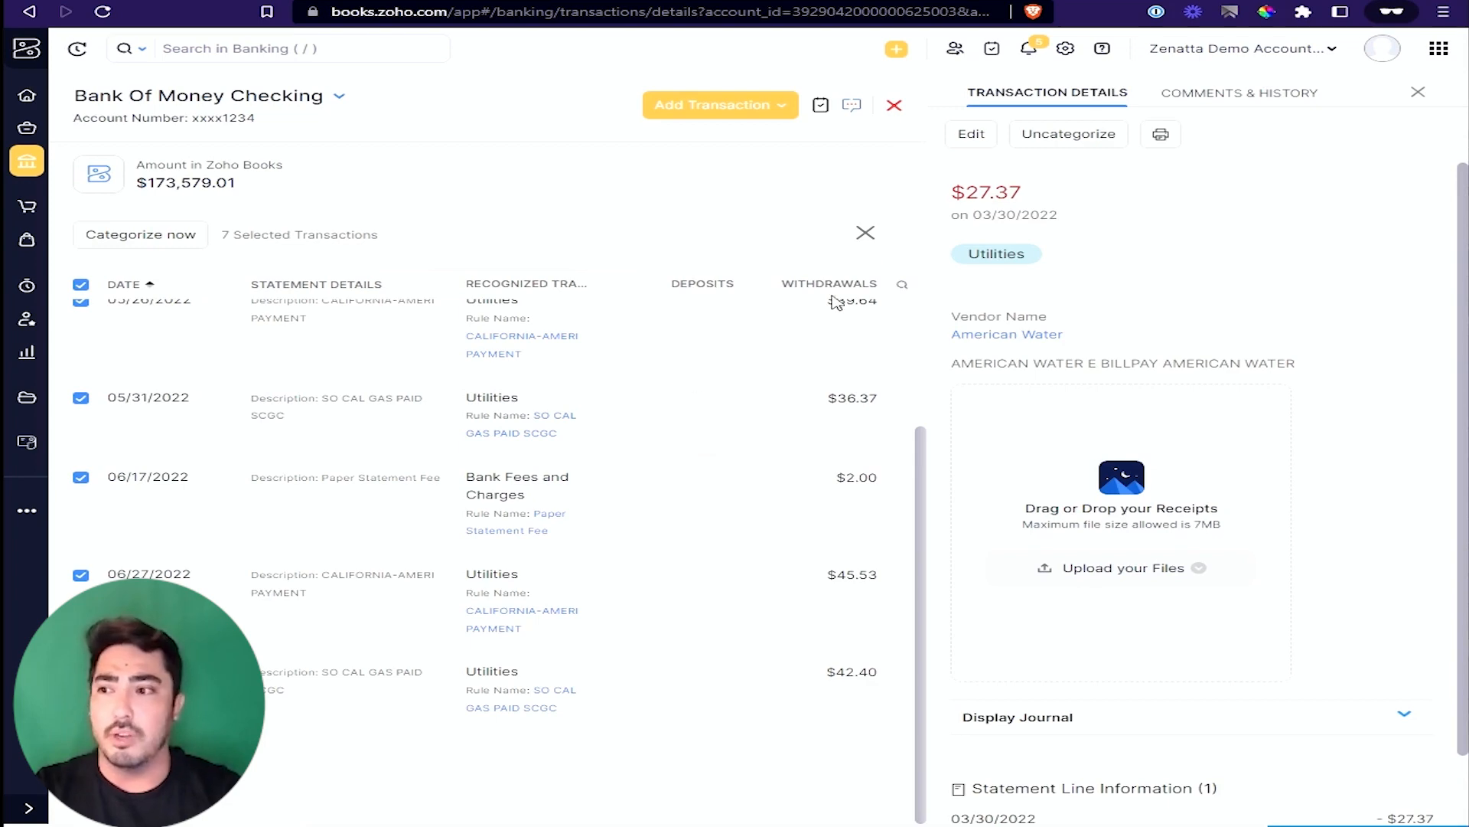
click(153, 240)
click(639, 88)
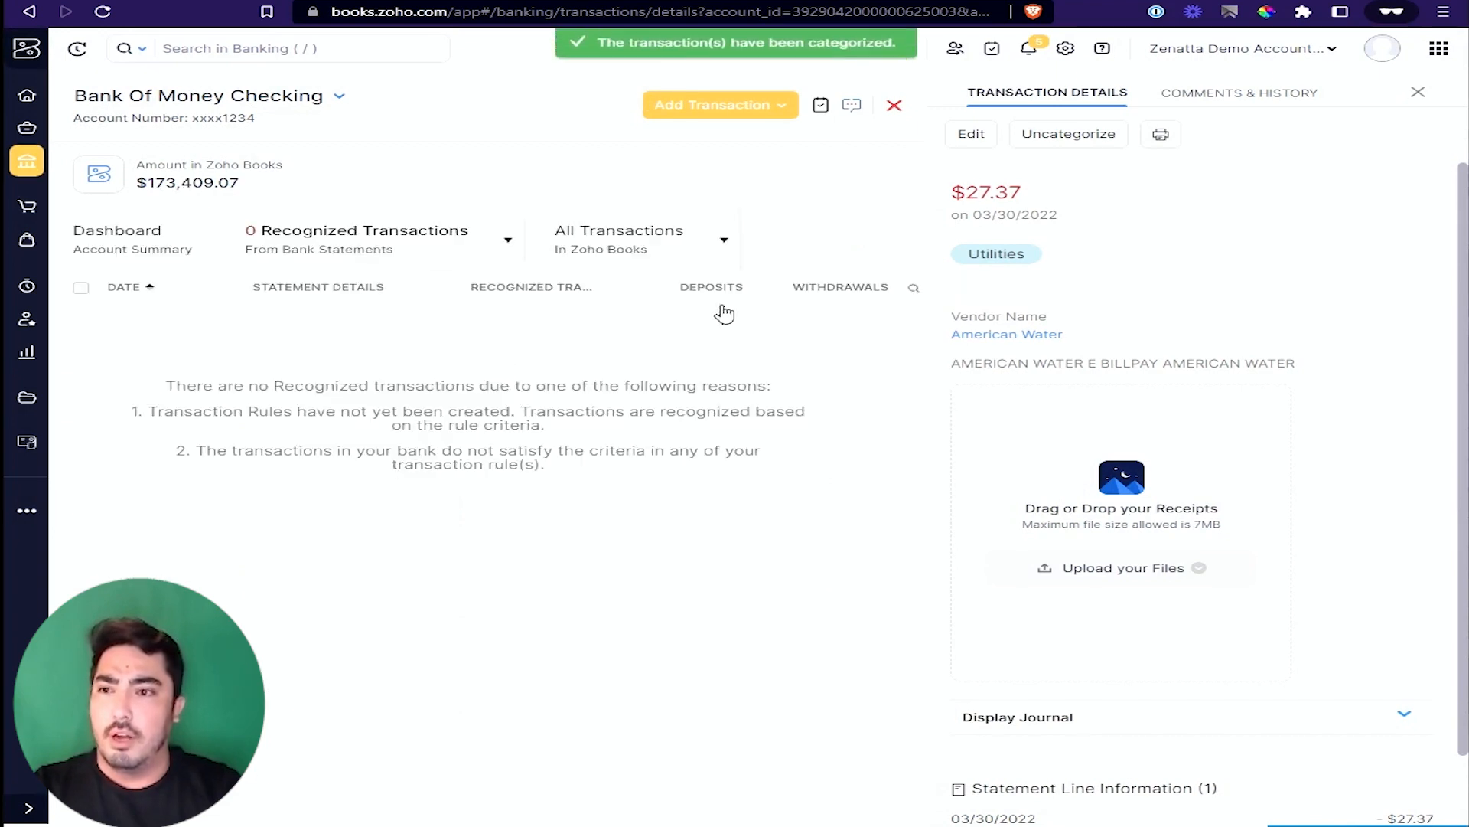
click(508, 240)
click(467, 276)
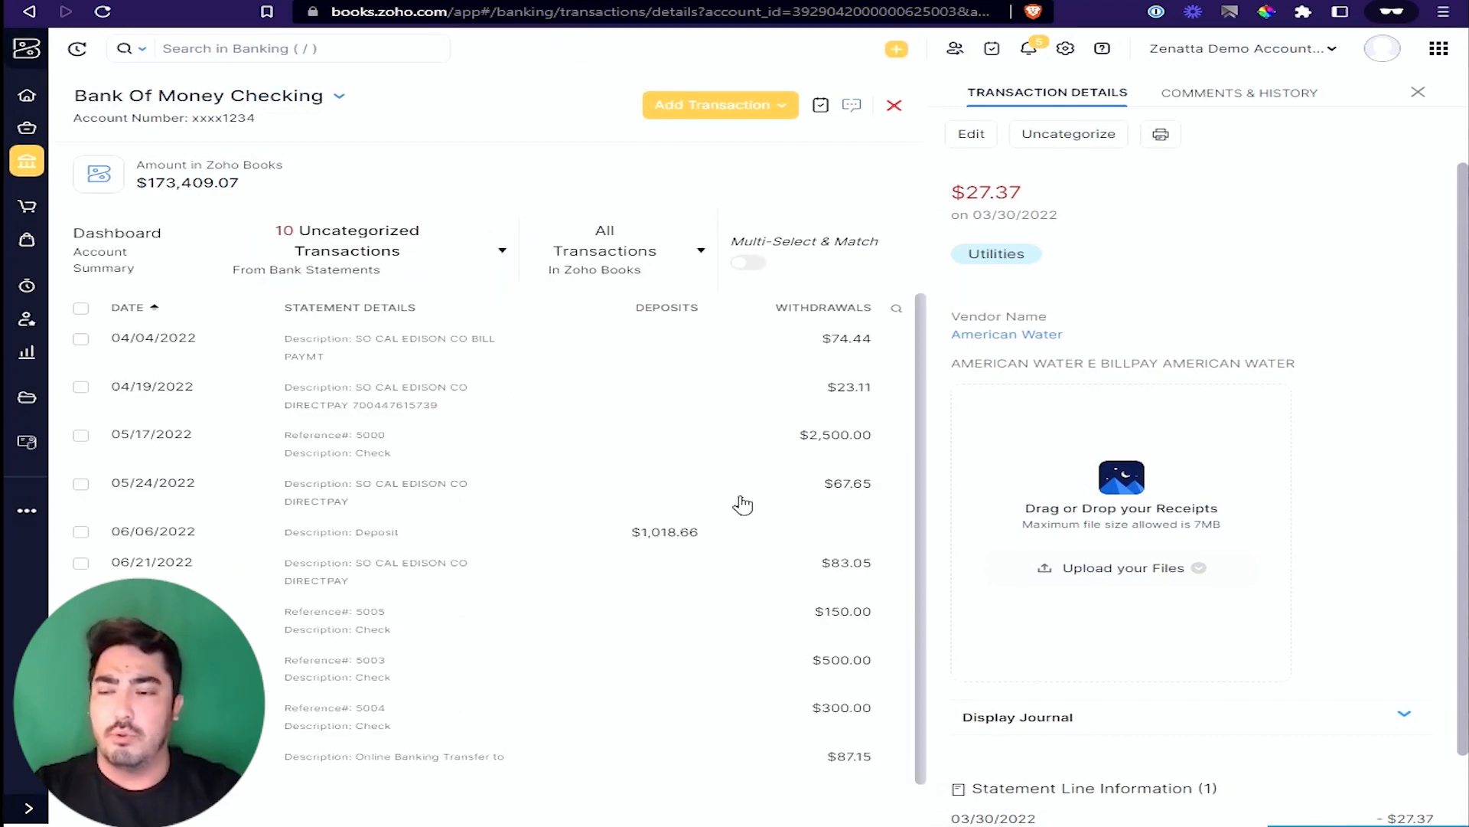
Step: Open the 04/04/2022 $74.44 SO CAL EDISON withdrawal for manual categorization and set its expense account to Utilities
click(540, 358)
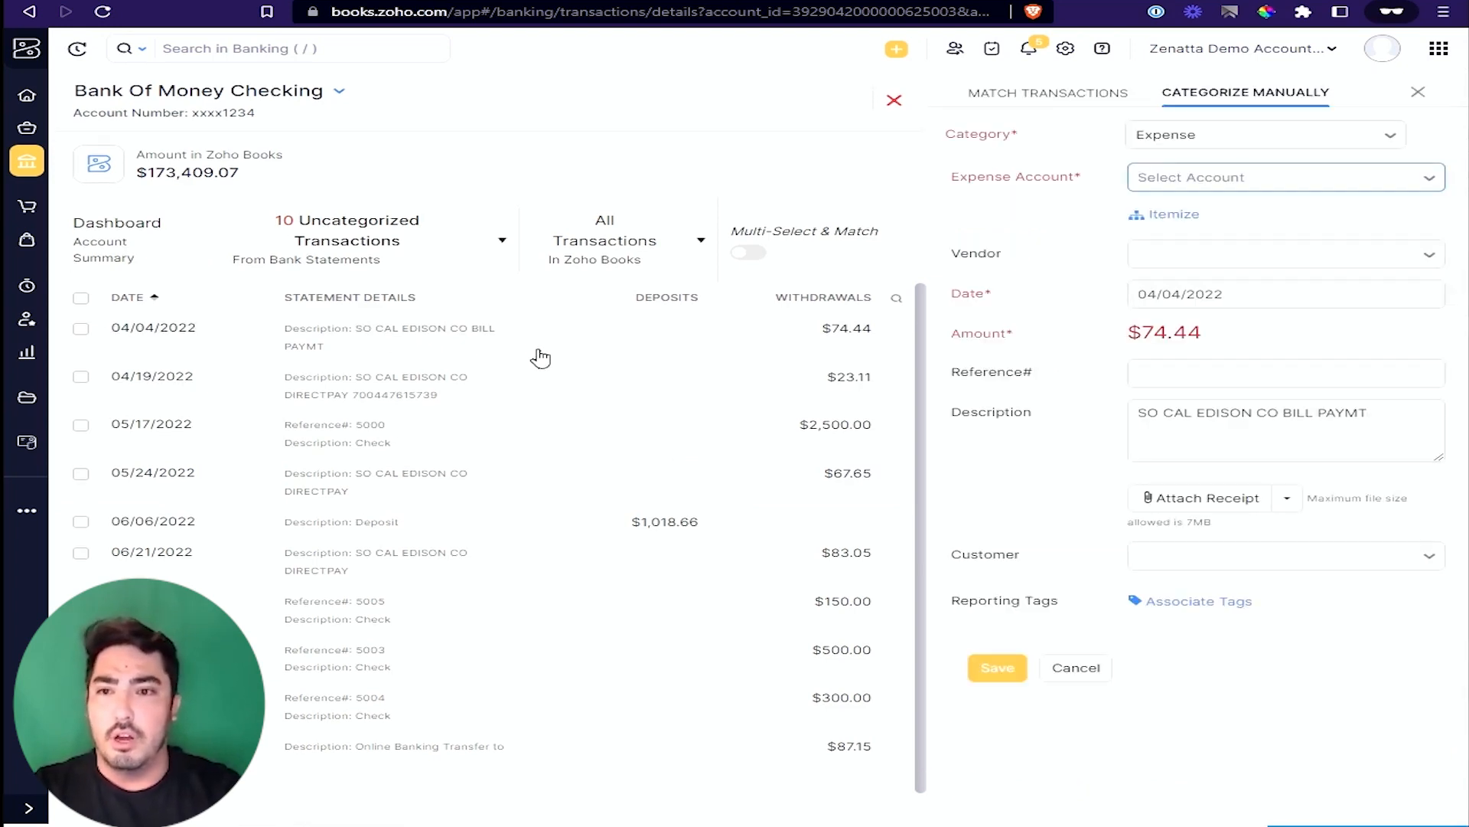
click(1223, 184)
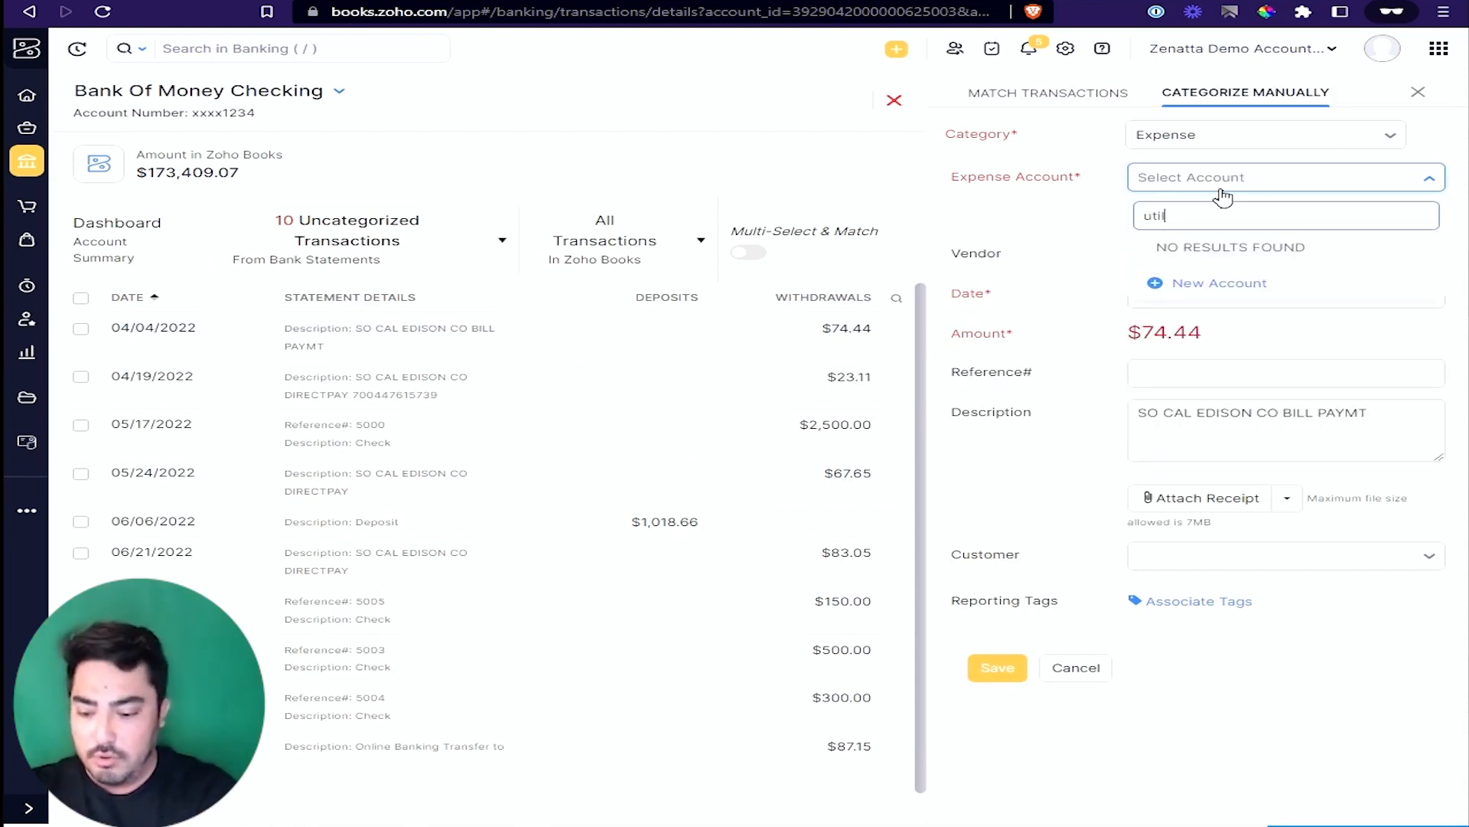
click(1223, 277)
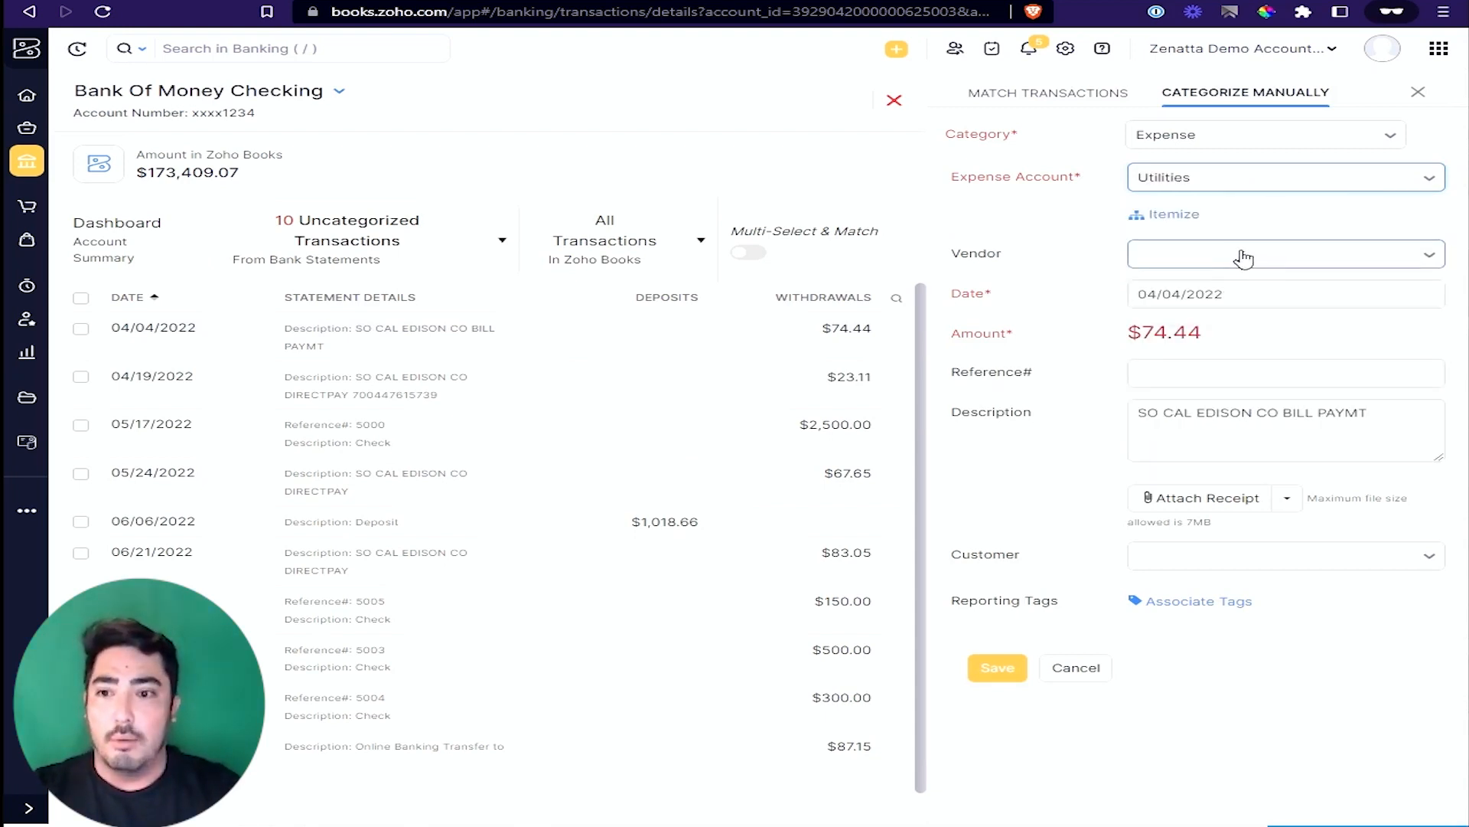
Step: Start a new vendor for the expense, with SoCal Edison as its company name and vendor display name
click(1236, 258)
text(So)
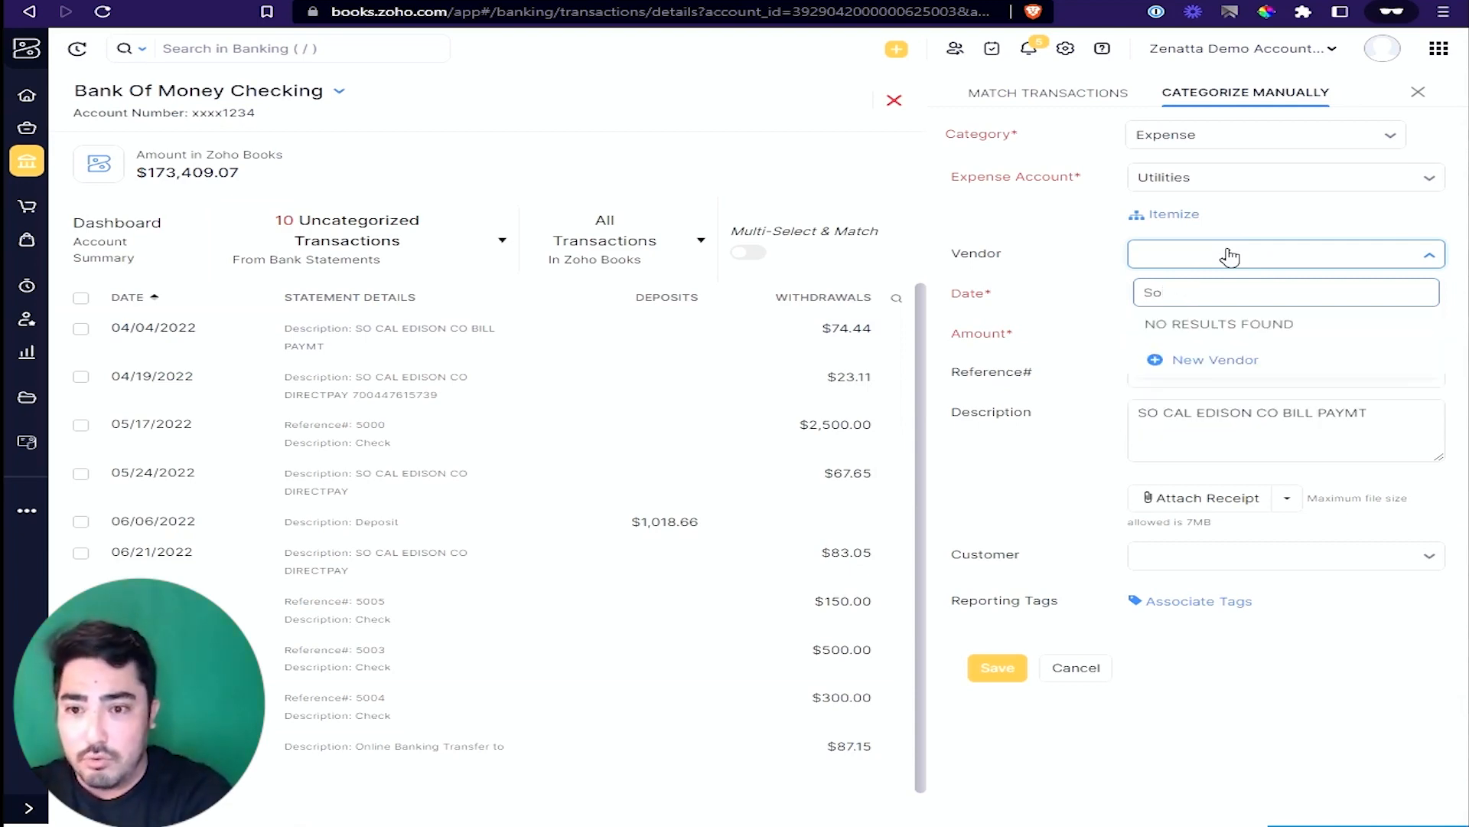
key(BackSpace)
click(1243, 421)
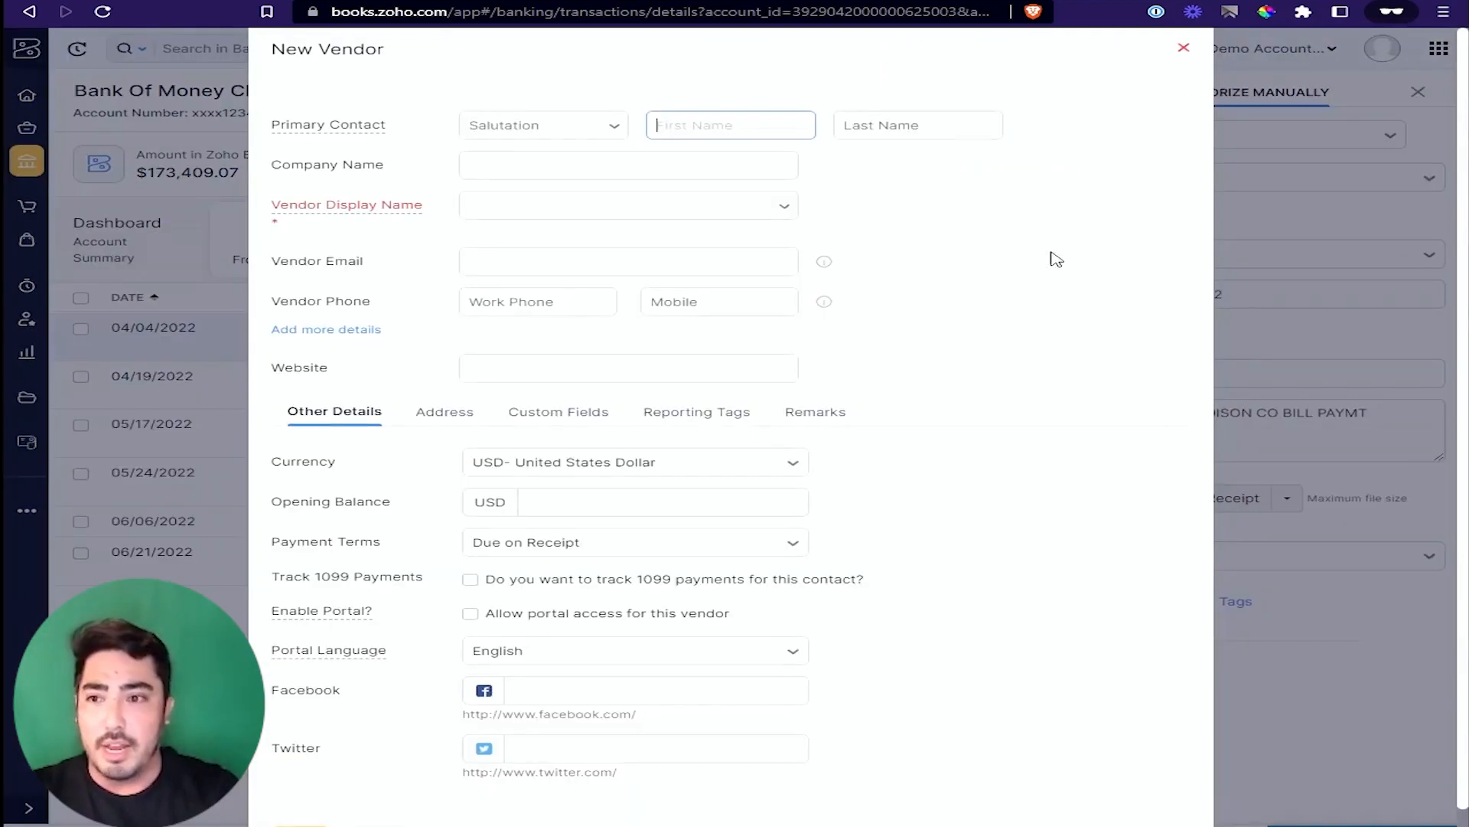
click(628, 165)
text(So)
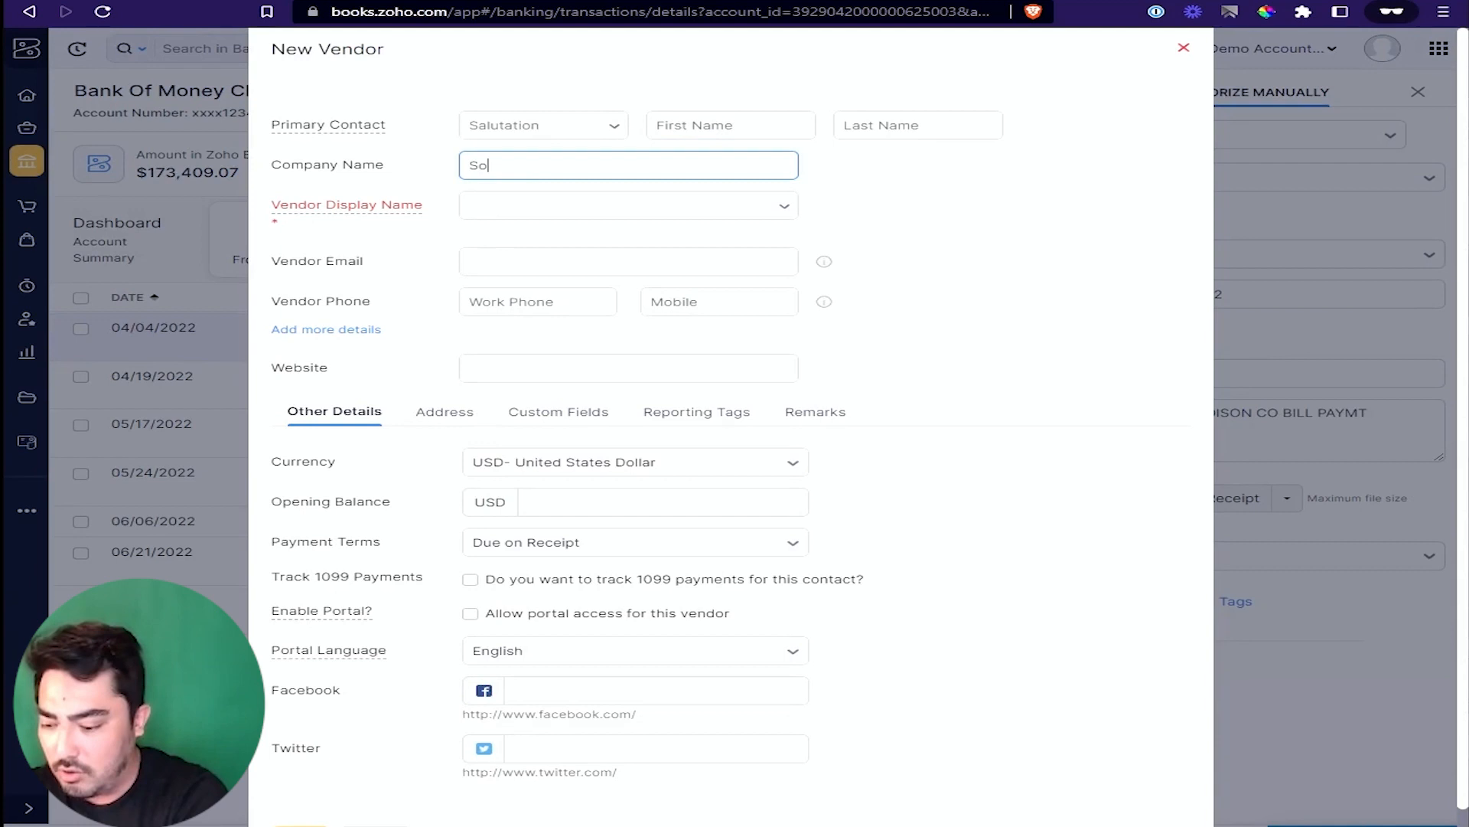
text(CAl Edison)
click(688, 196)
click(658, 240)
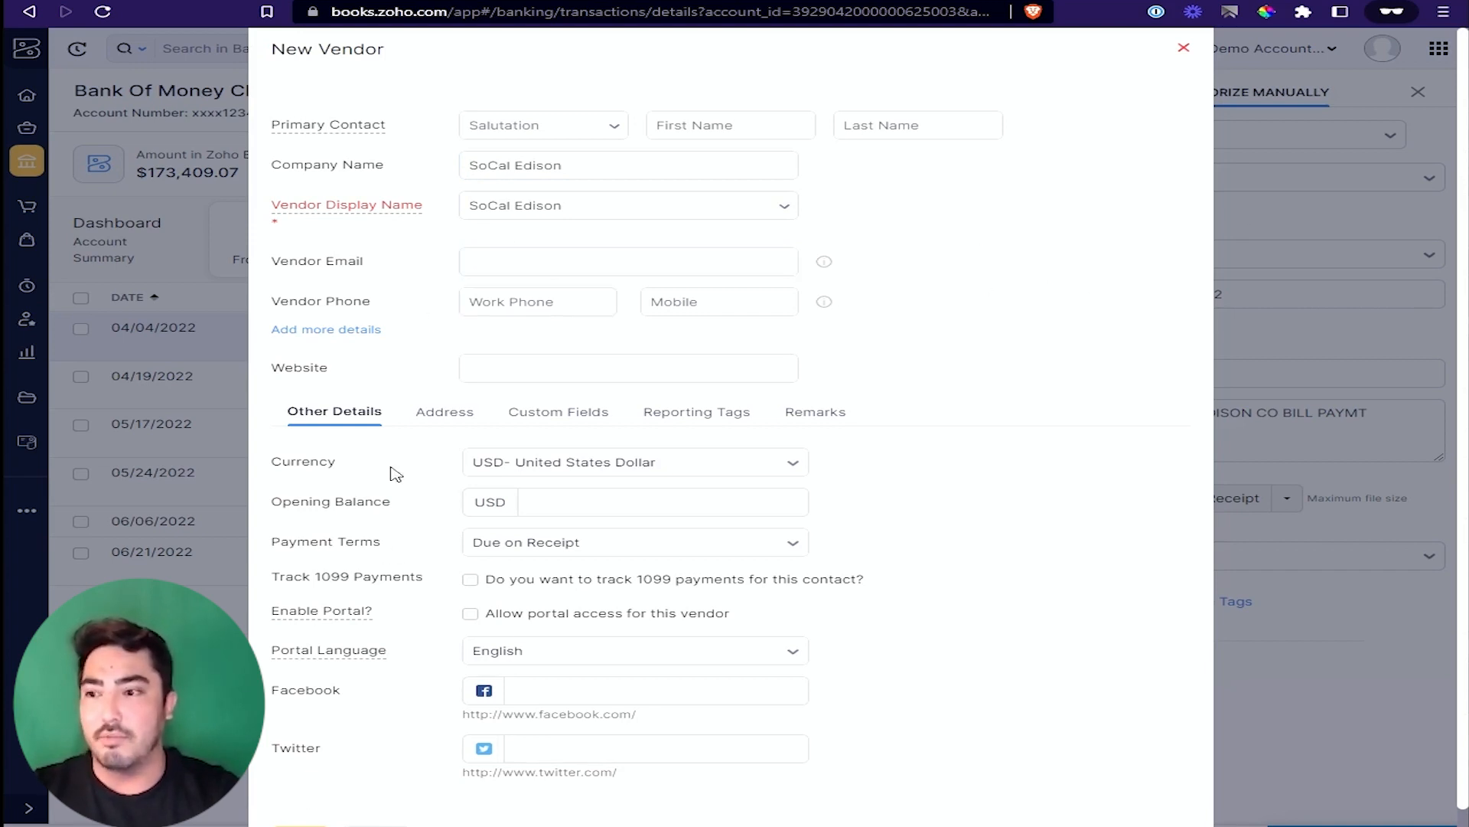
Step: Save the new SoCal Edison vendor, and save the $74.44 Utilities expense with it
scroll(359, 743, down, 1)
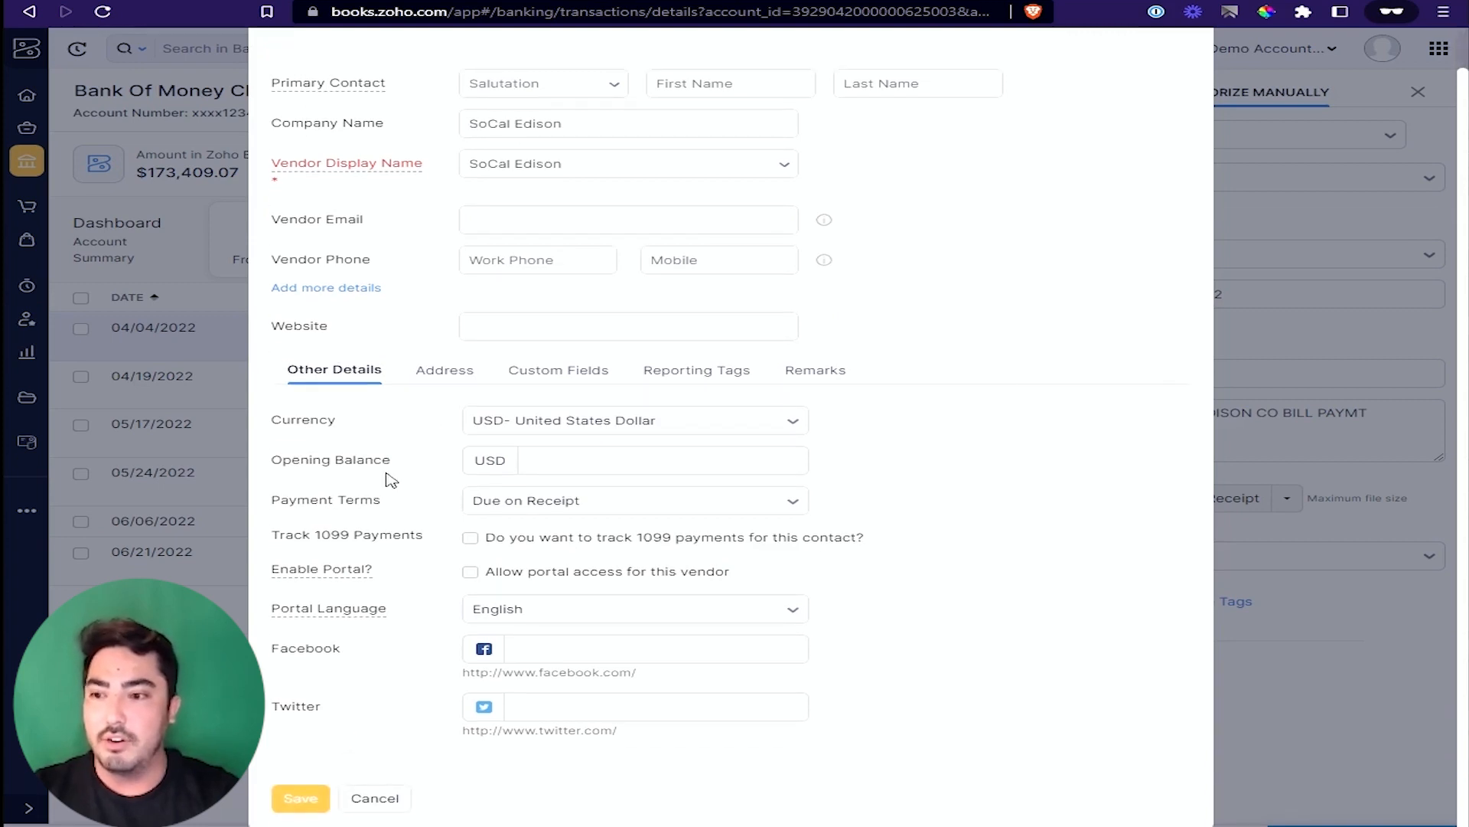
scroll(440, 605, up, 1)
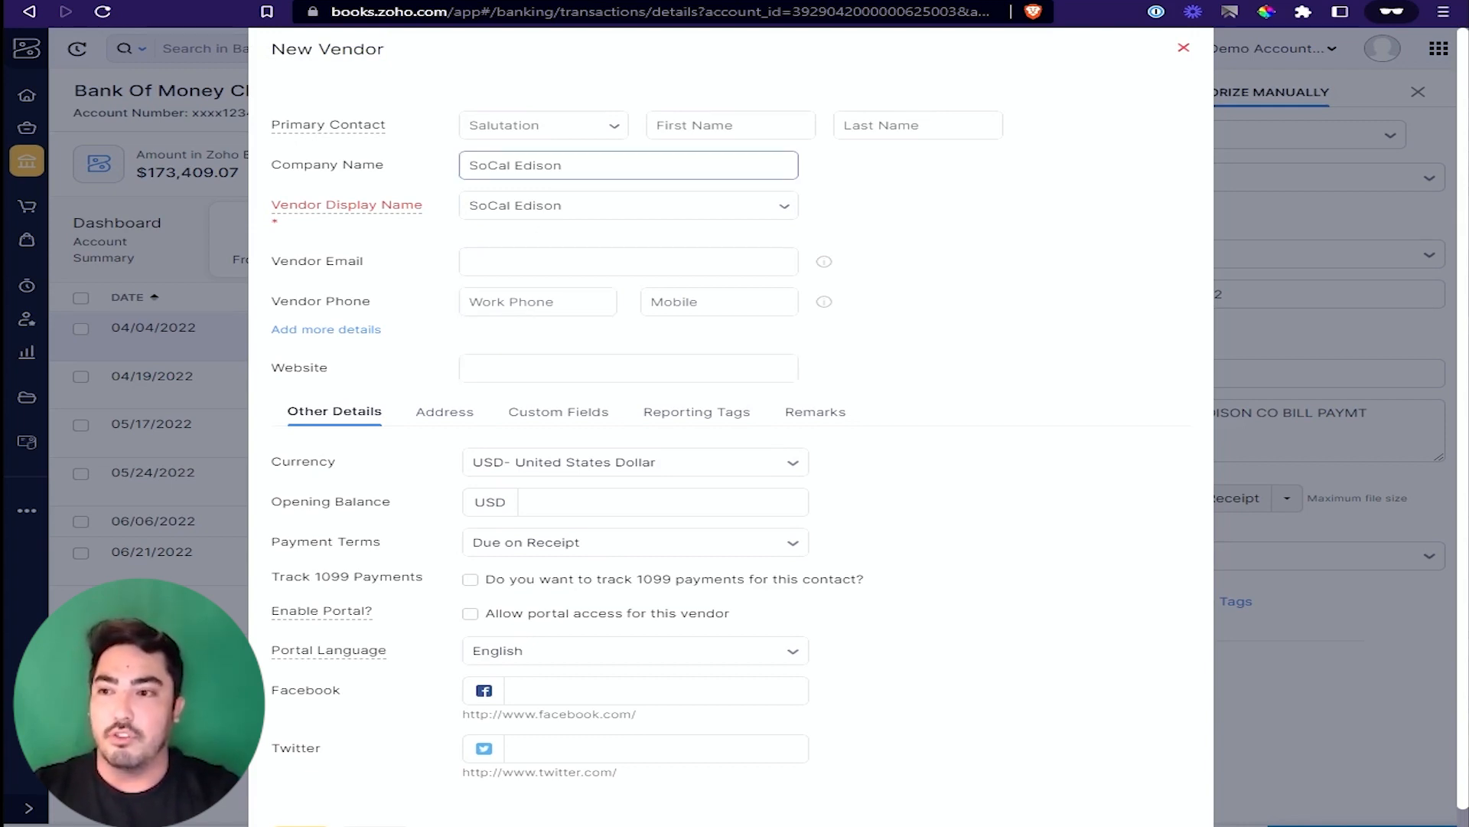
scroll(375, 681, down, 1)
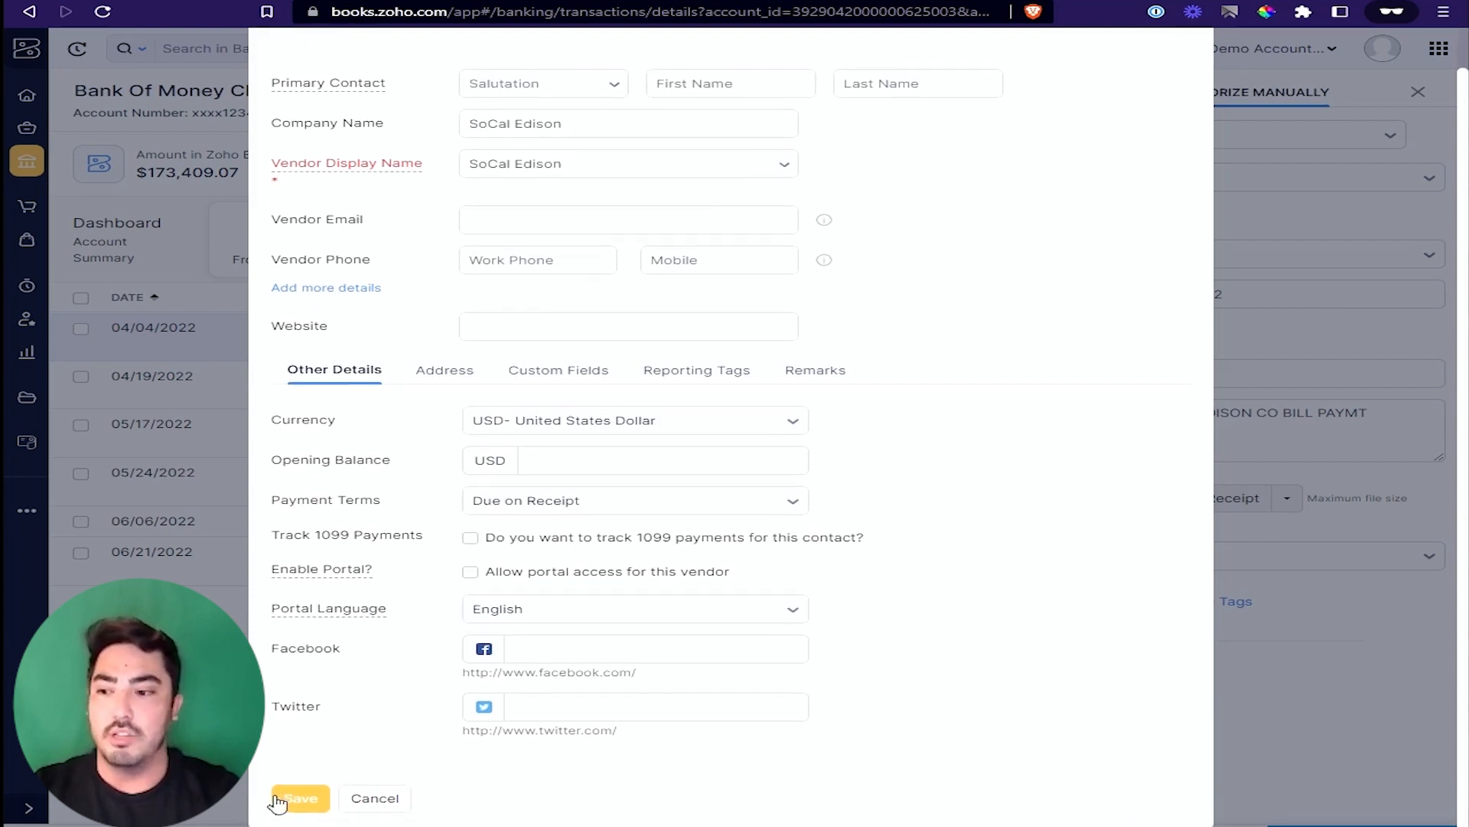
click(308, 794)
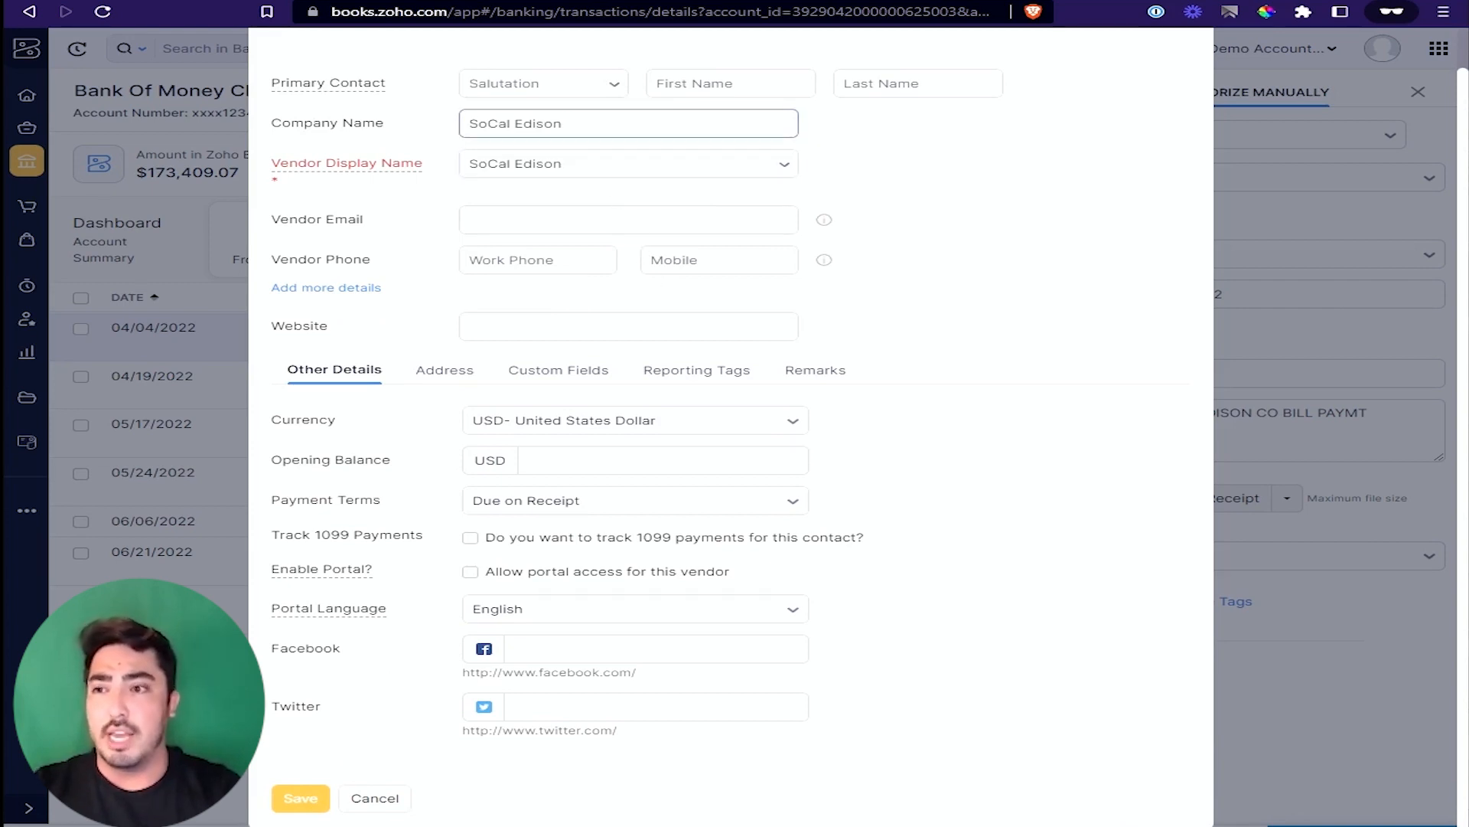
drag(564, 124, 446, 126)
click(992, 253)
click(290, 799)
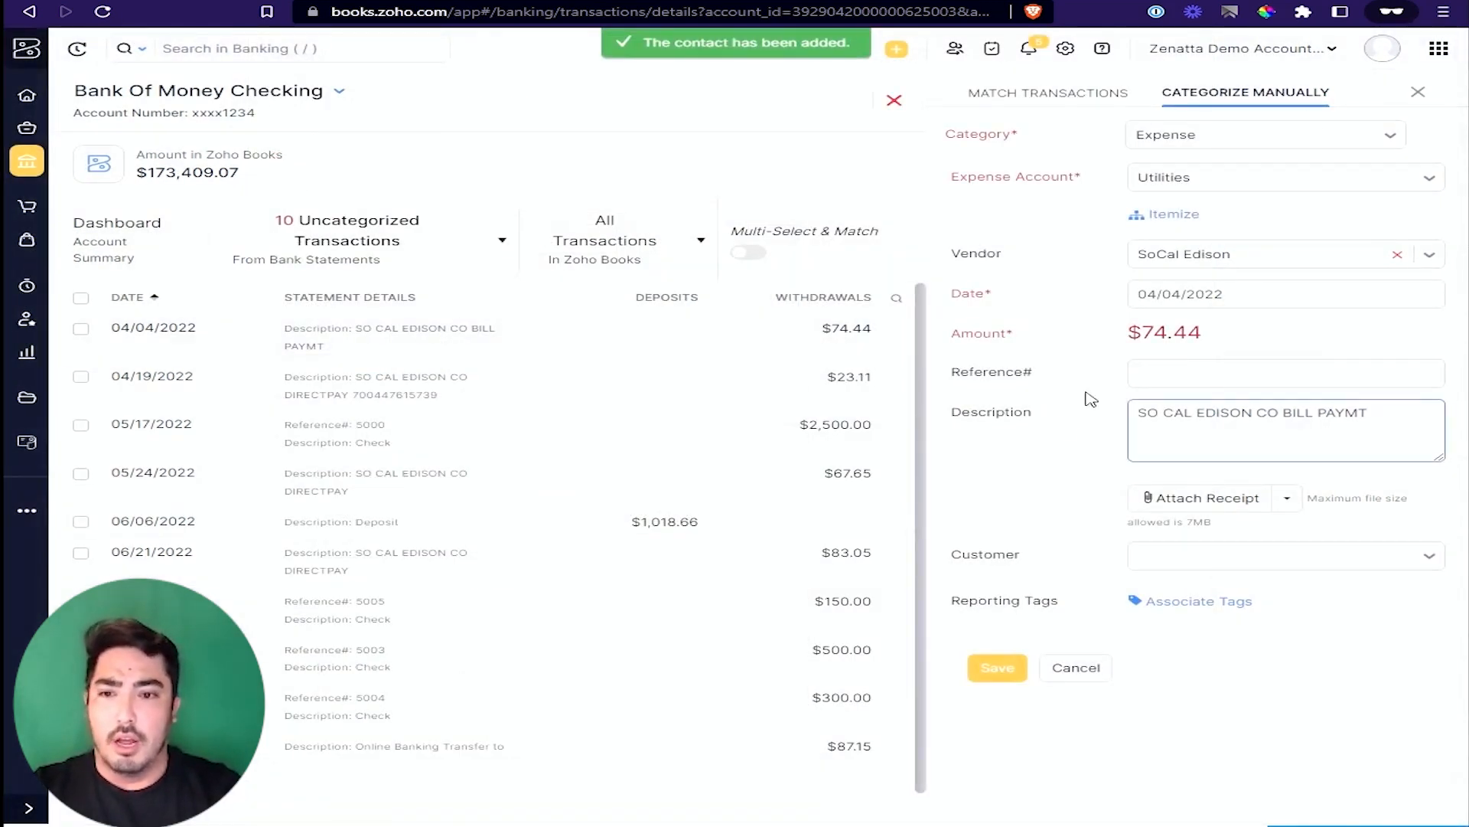
click(999, 670)
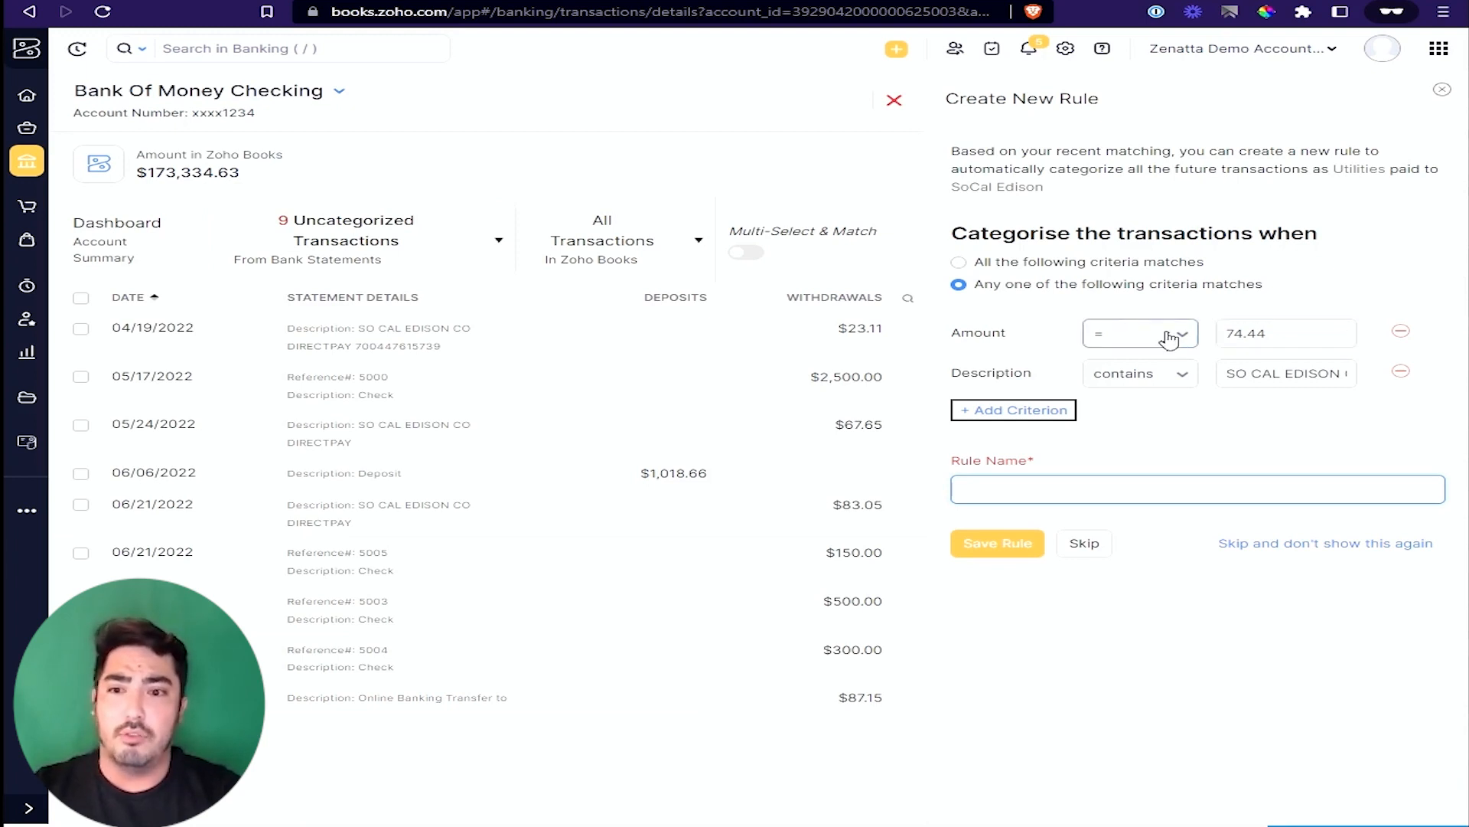
Step: Remove the amount criterion from the new rule and shorten its description criterion to contain SO CAL EDISON CO
click(1402, 334)
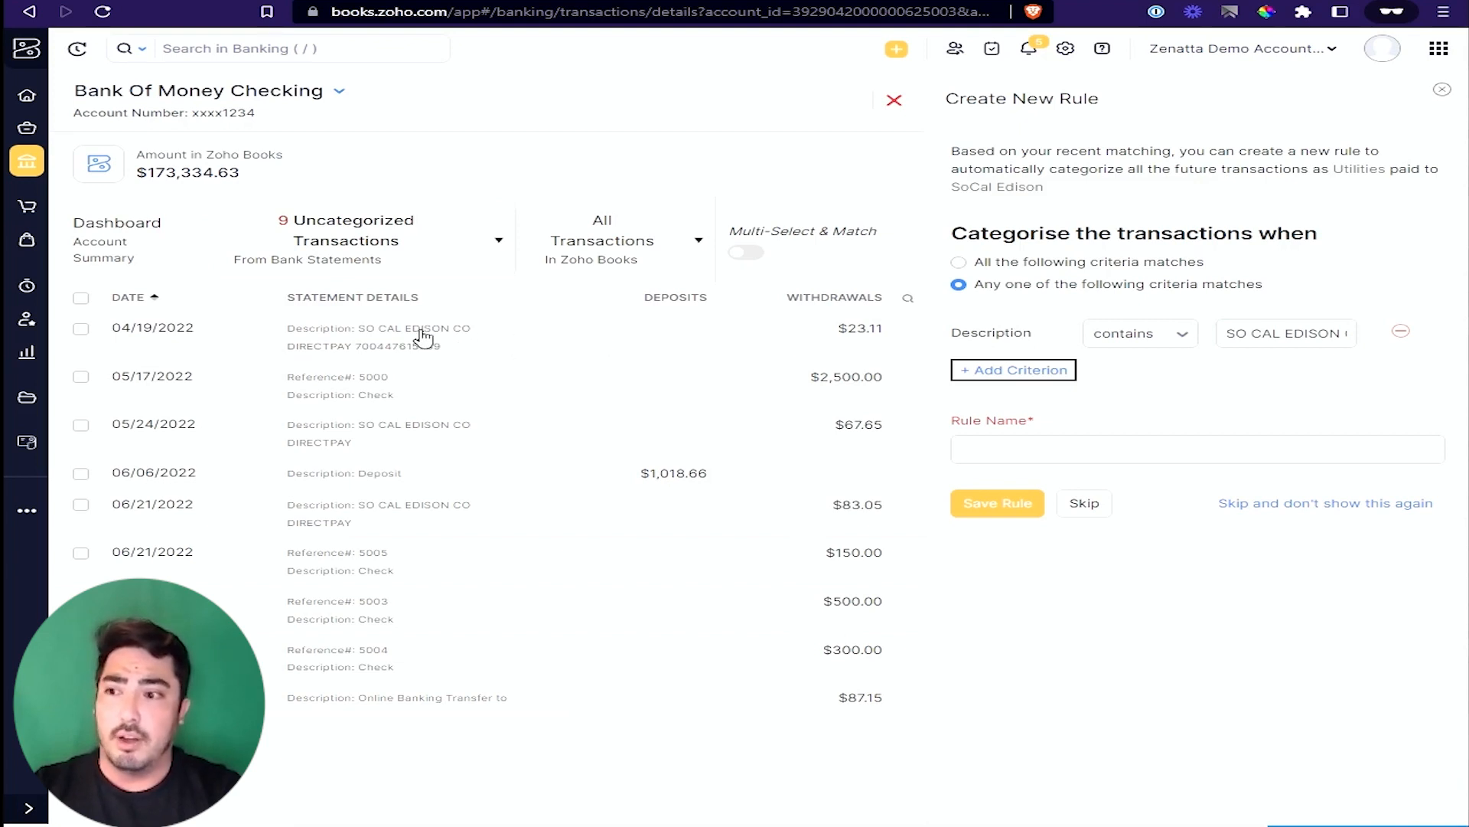
text(CO BILL PAYMT)
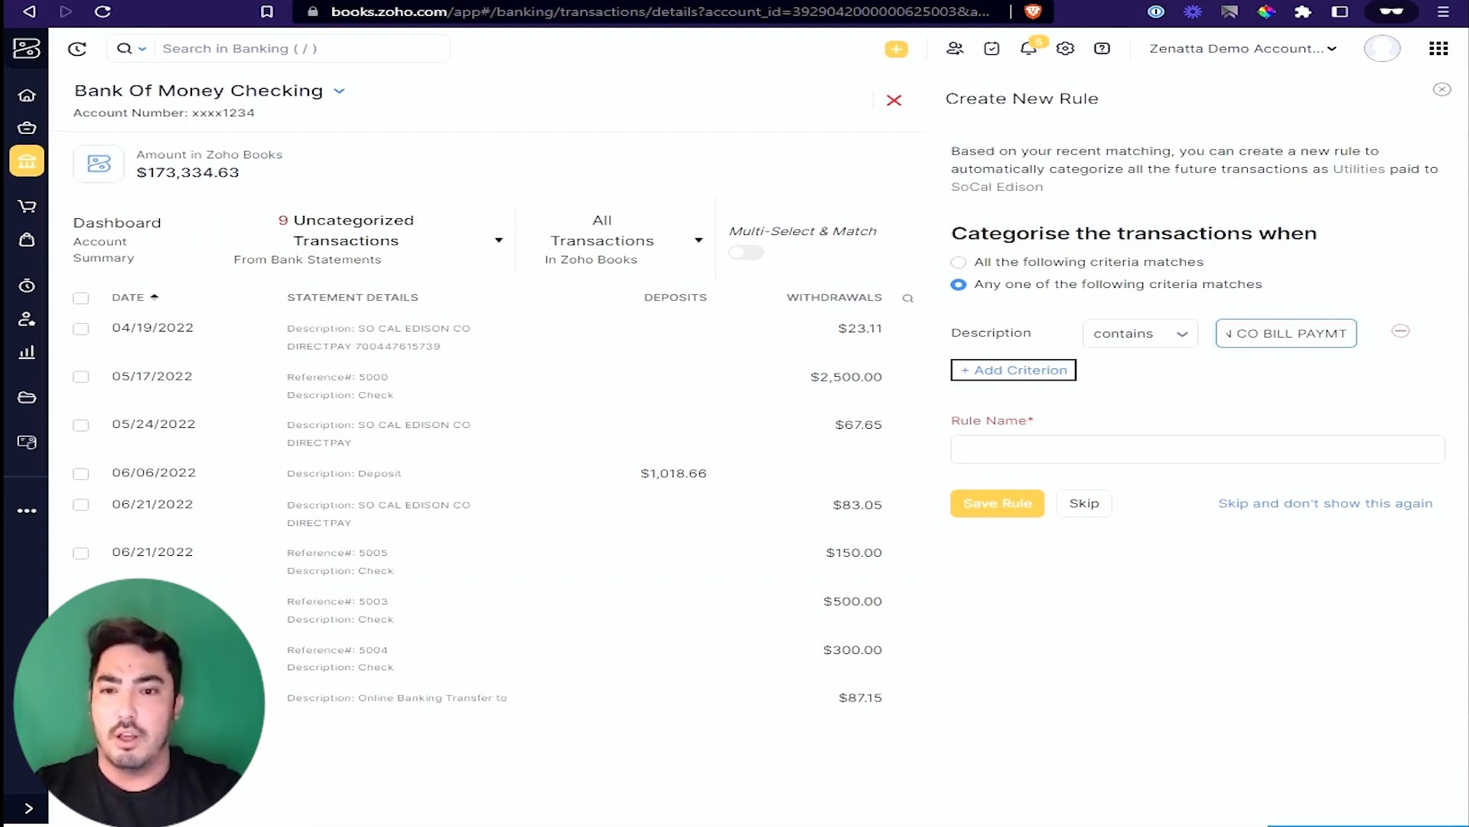
key(ctrl+shift+Left)
key(ctrl+shift+Left)
key(ctrl+shift+Left)
key(ctrl+shift+Left)
key(ctrl+shift+Left)
key(ctrl+shift+Left)
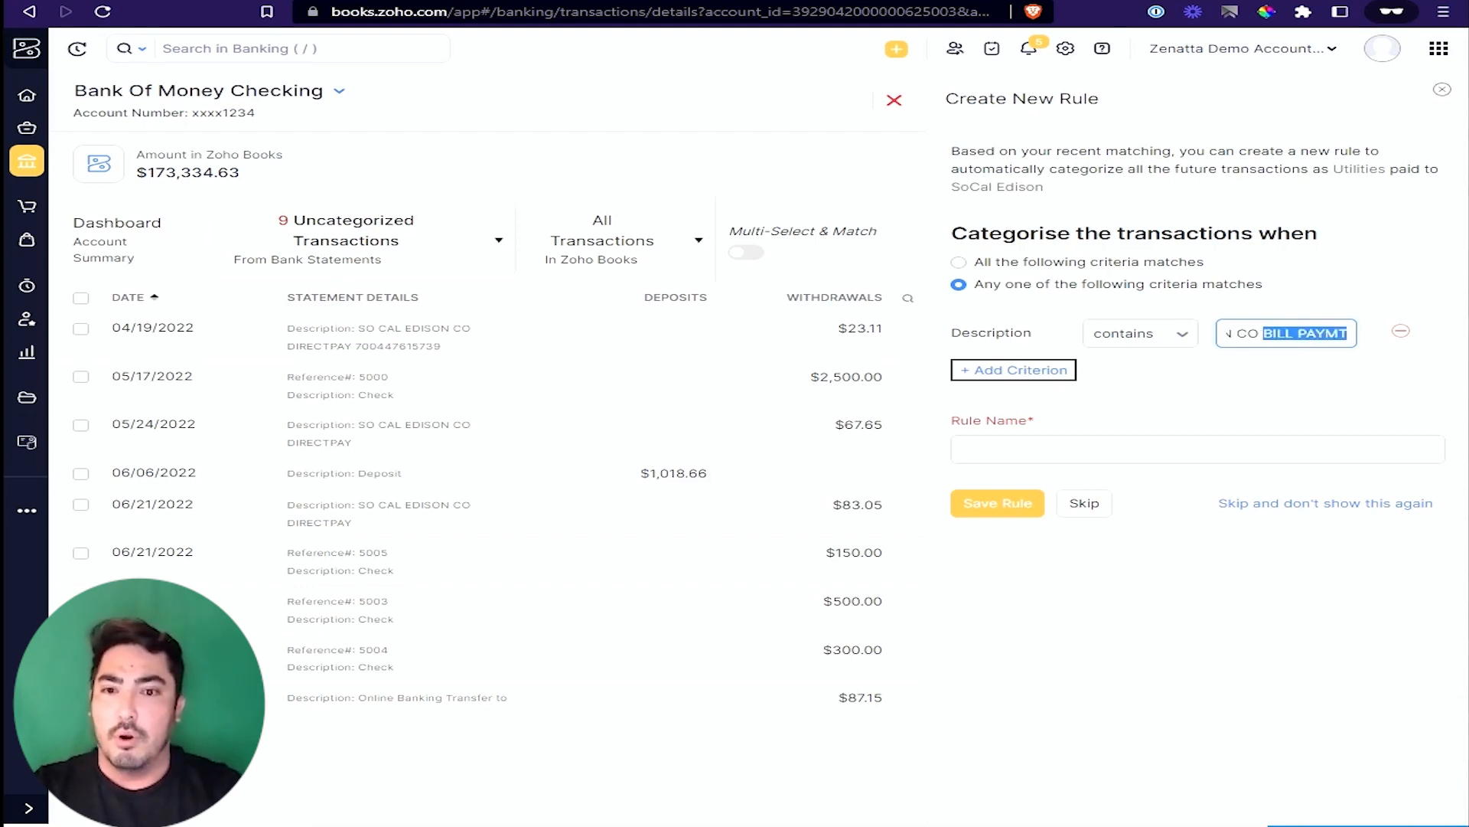
click(1287, 333)
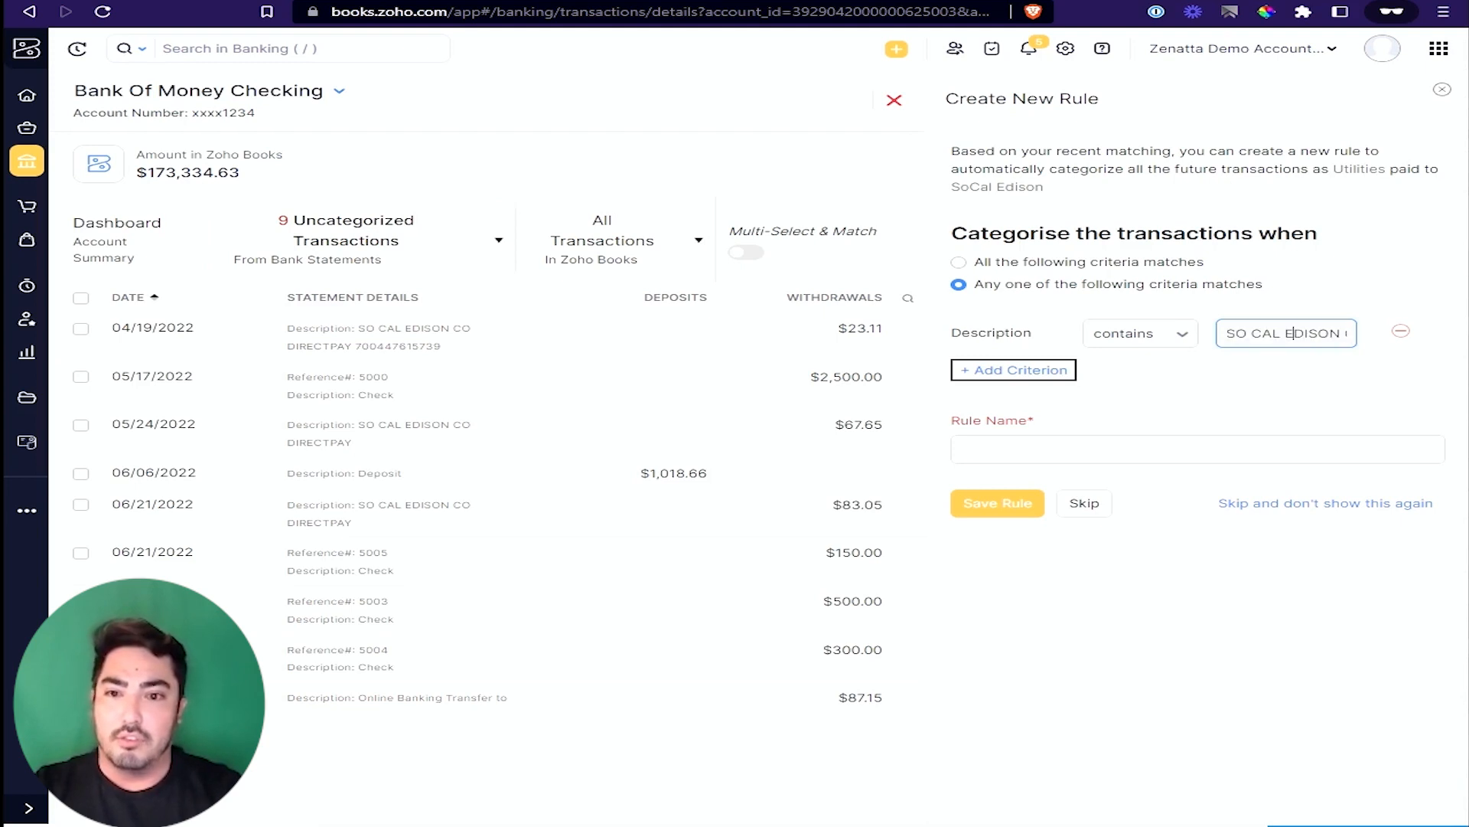
drag(1342, 334, 1219, 343)
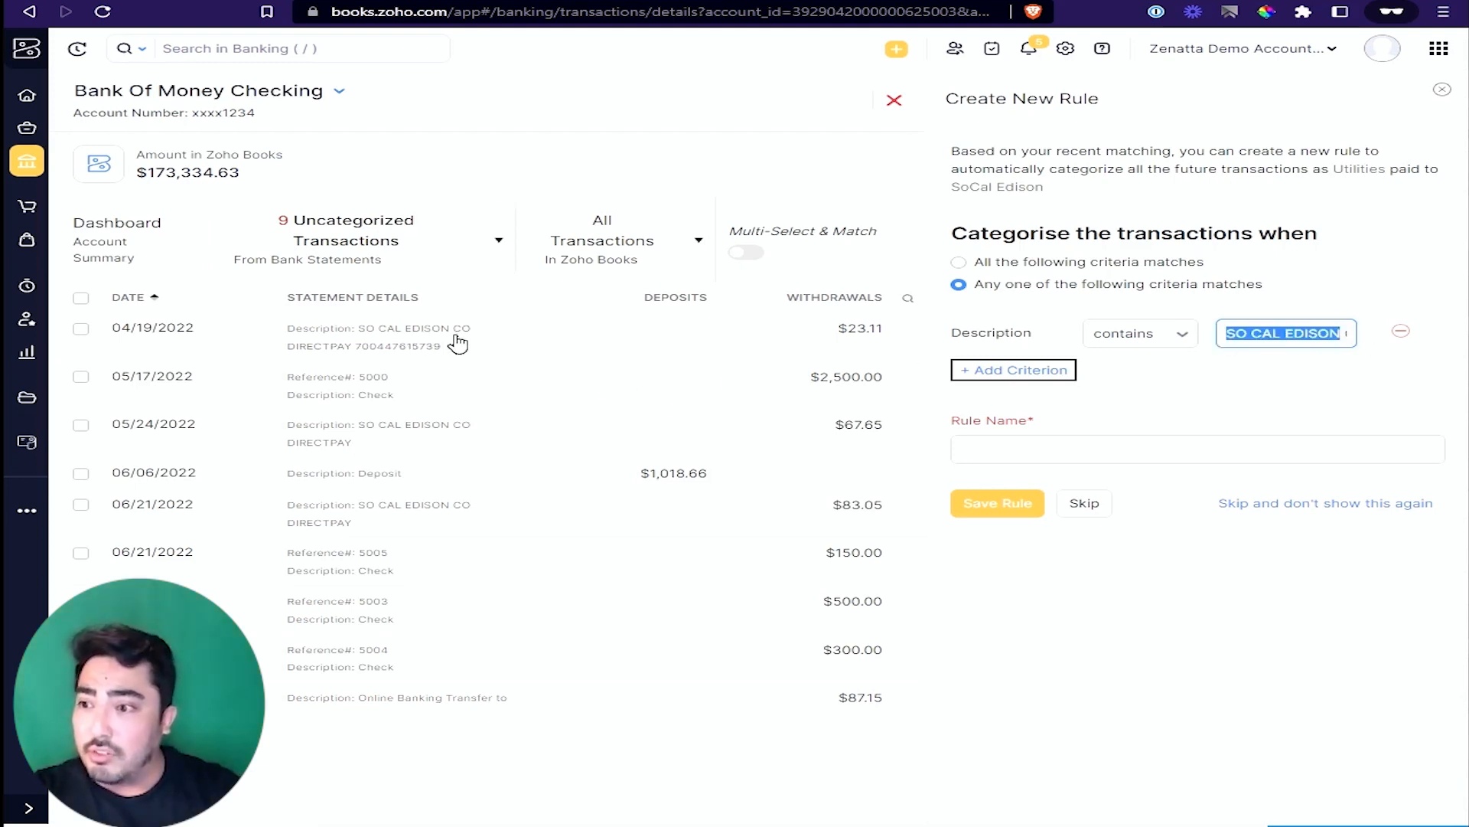
click(1275, 333)
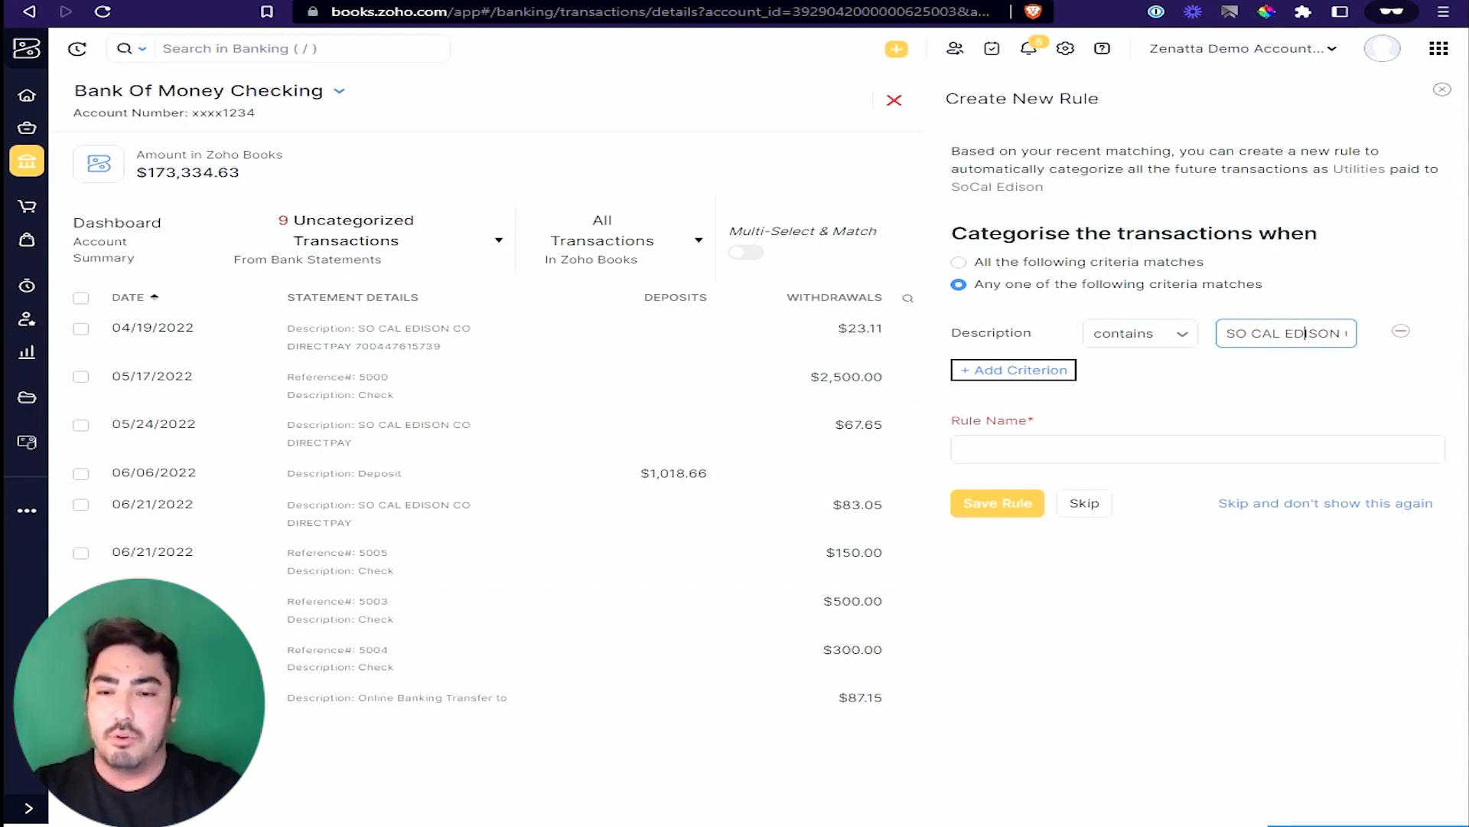
drag(1344, 334, 1350, 334)
click(1349, 335)
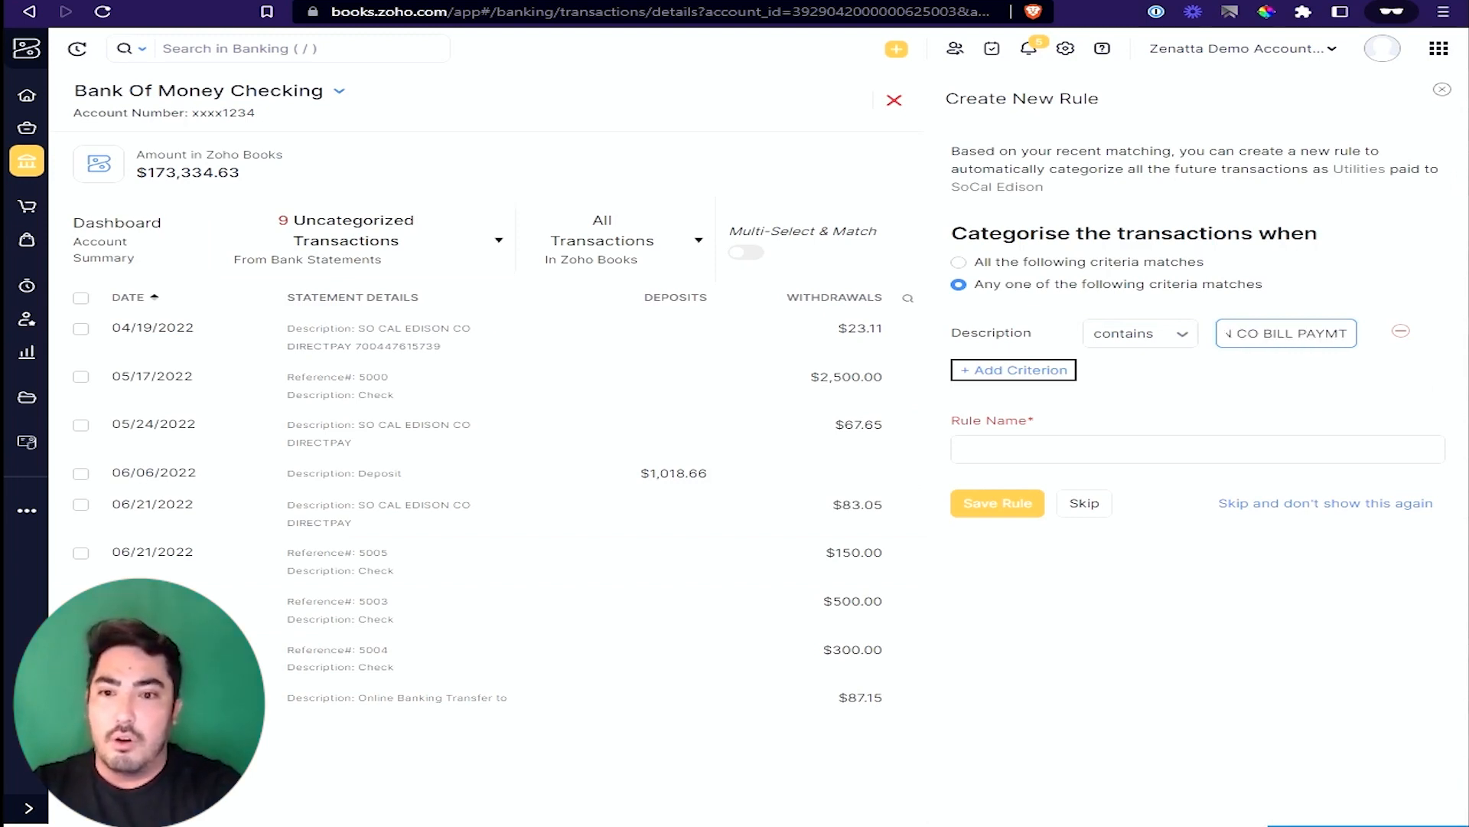
drag(1261, 334, 1350, 335)
key(BackSpace)
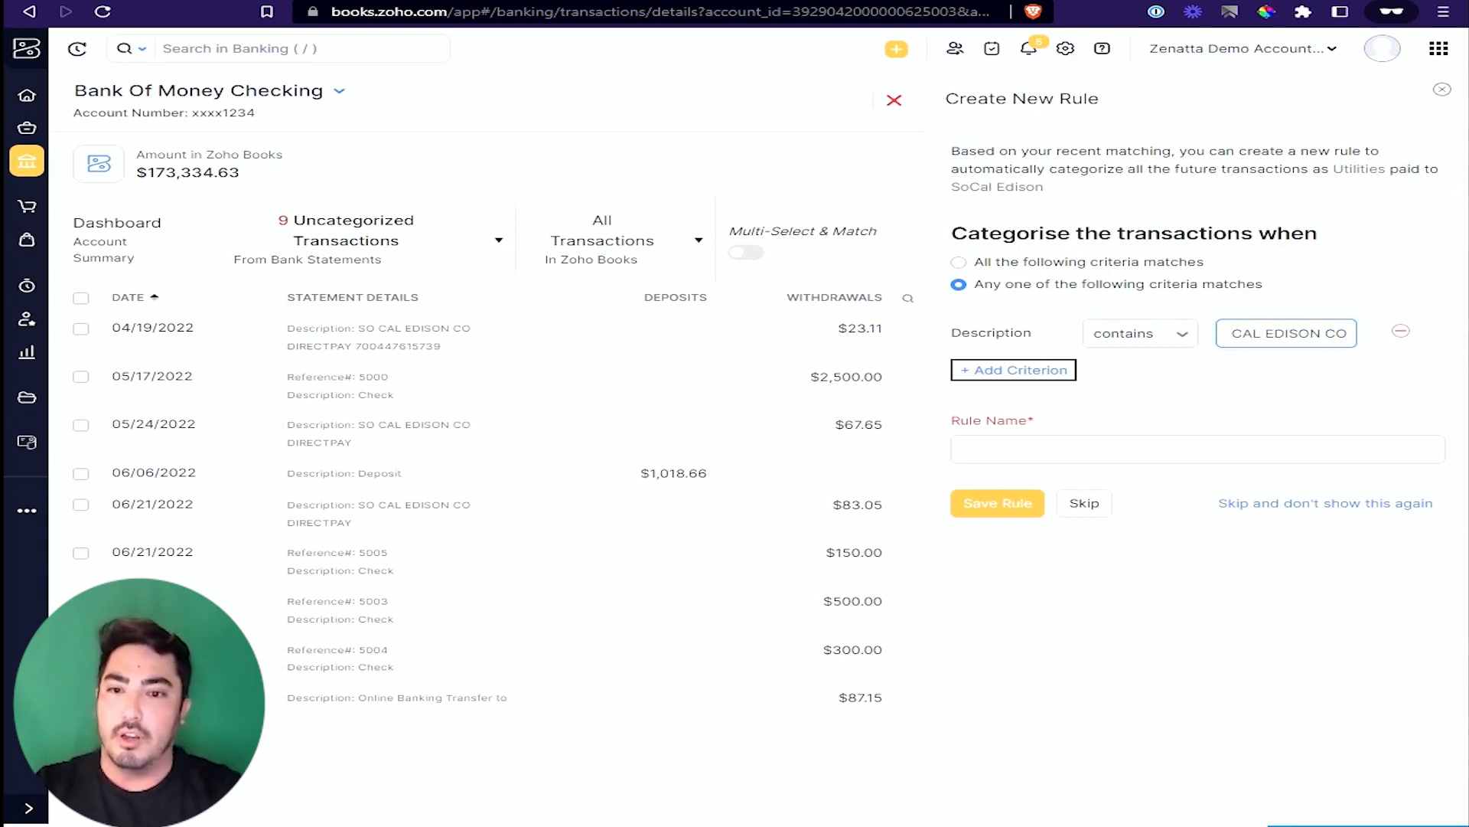
Step: Name the transaction rule SO CAL EDISON and save it
triple_click(1313, 333)
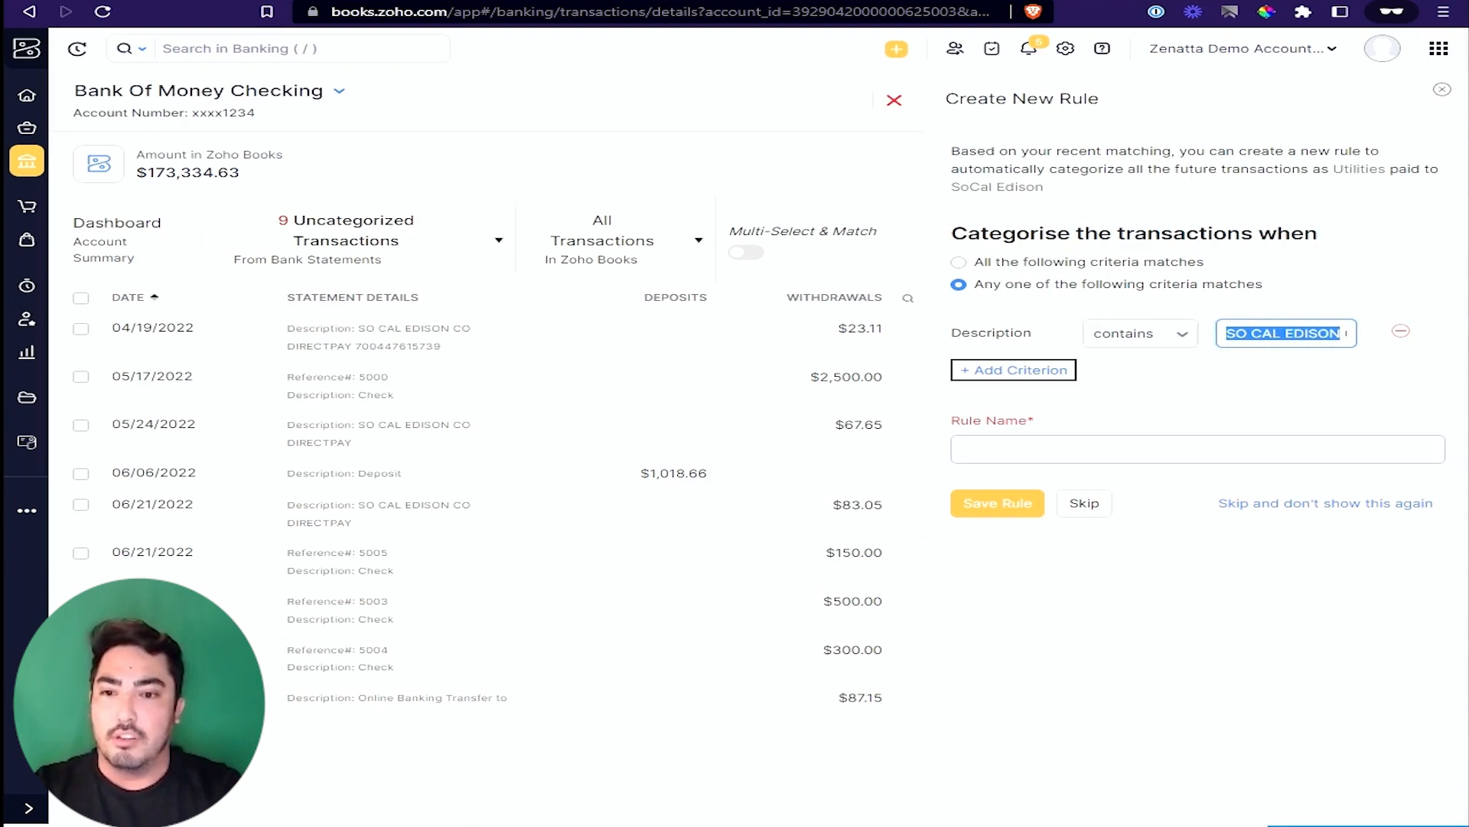
click(1151, 450)
text(SO CAL EDISON)
click(998, 503)
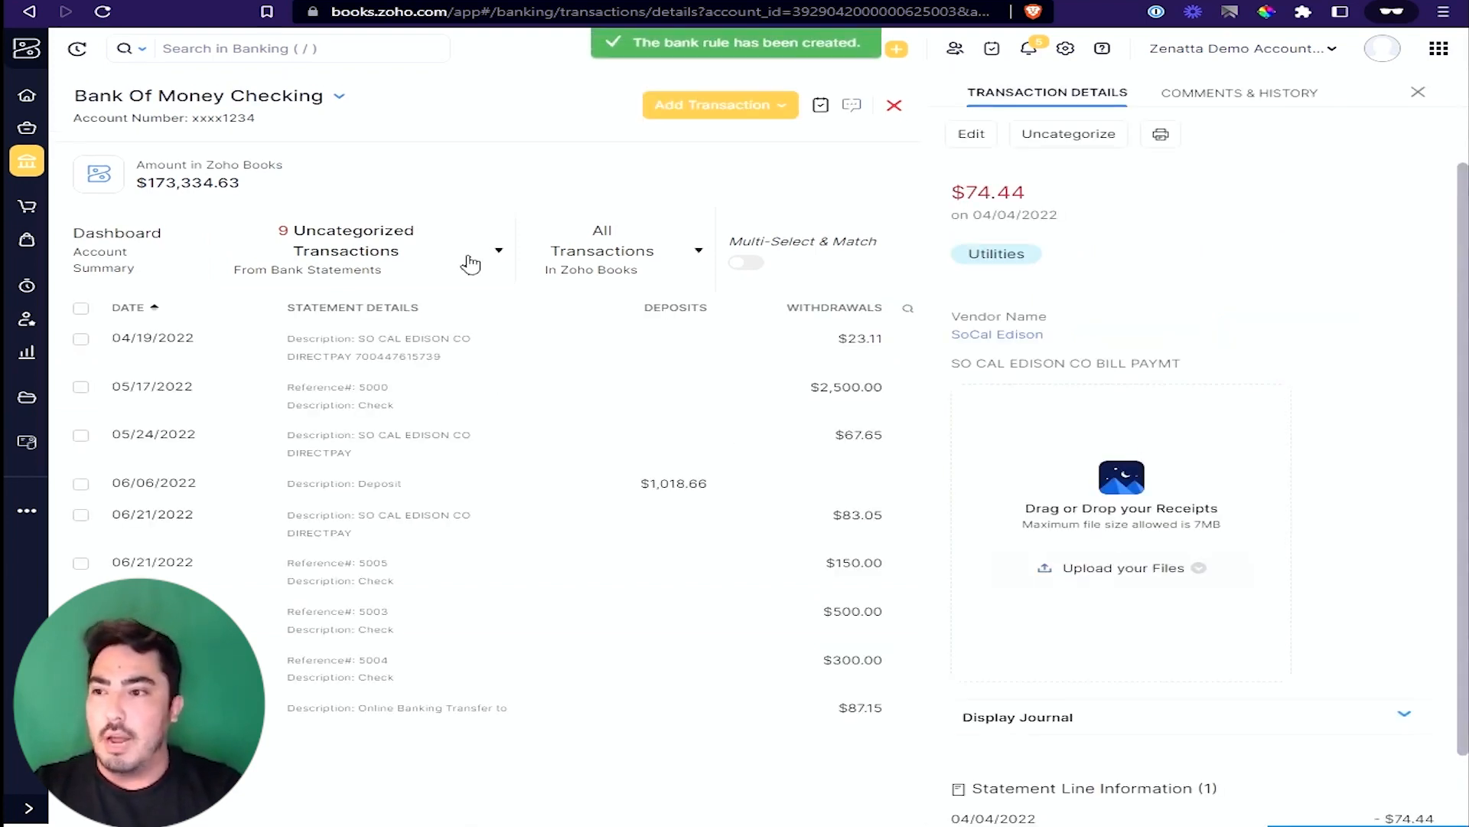
Step: Categorize all recognized SoCal Edison transactions in bulk with confirmation, and return to the Uncategorized statement transactions
click(500, 252)
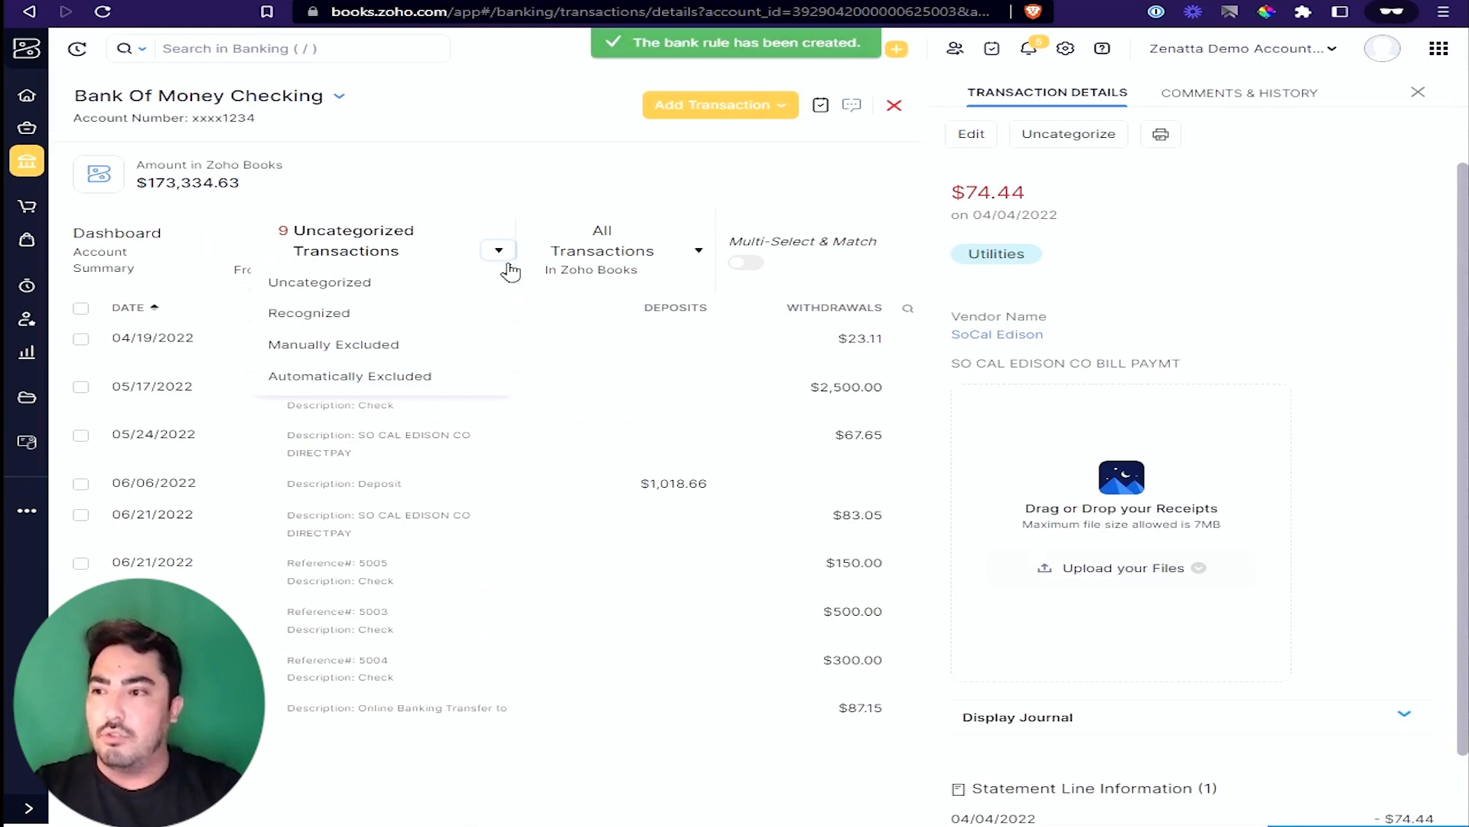
click(395, 319)
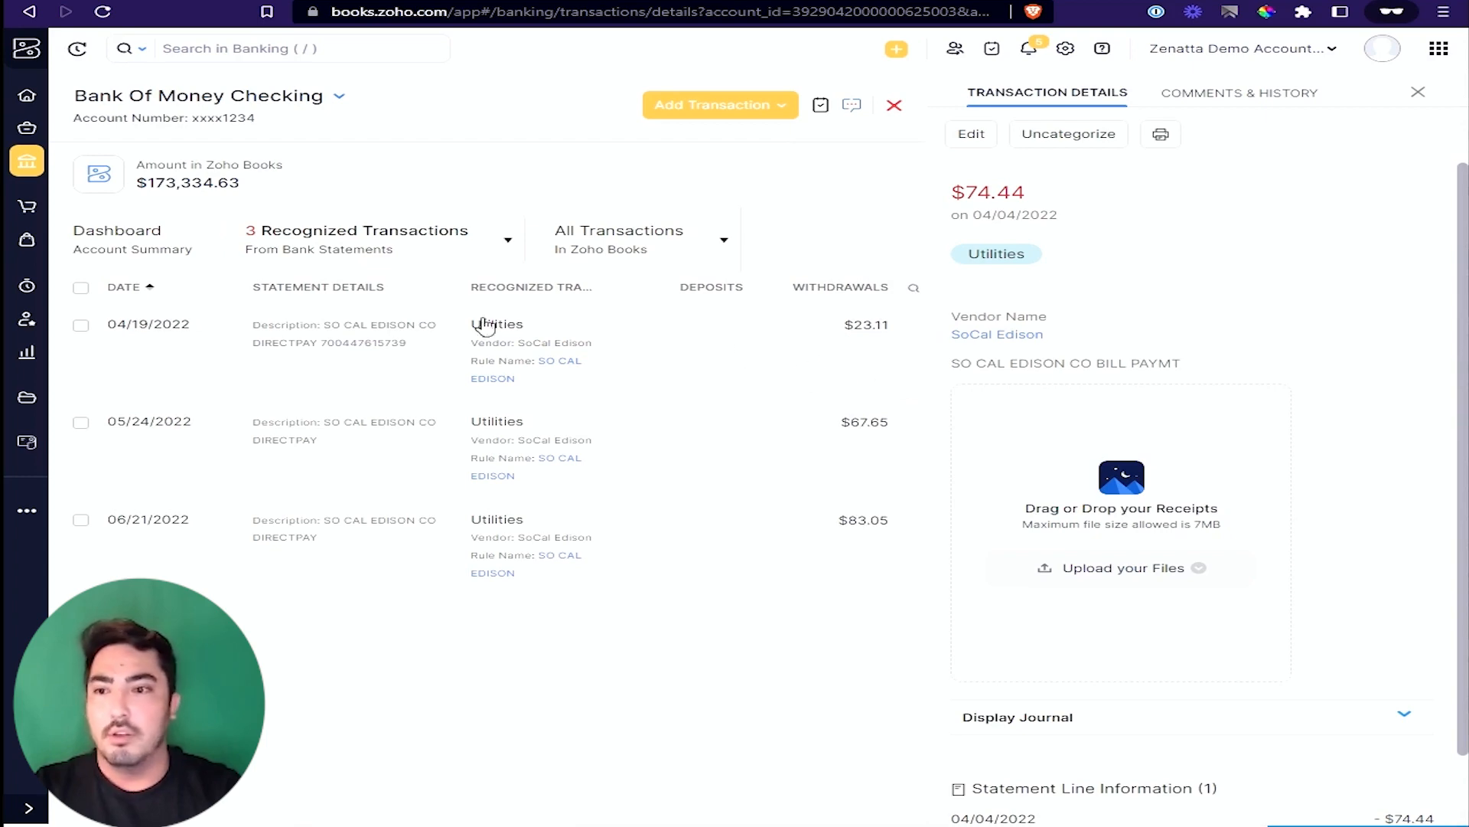
click(80, 287)
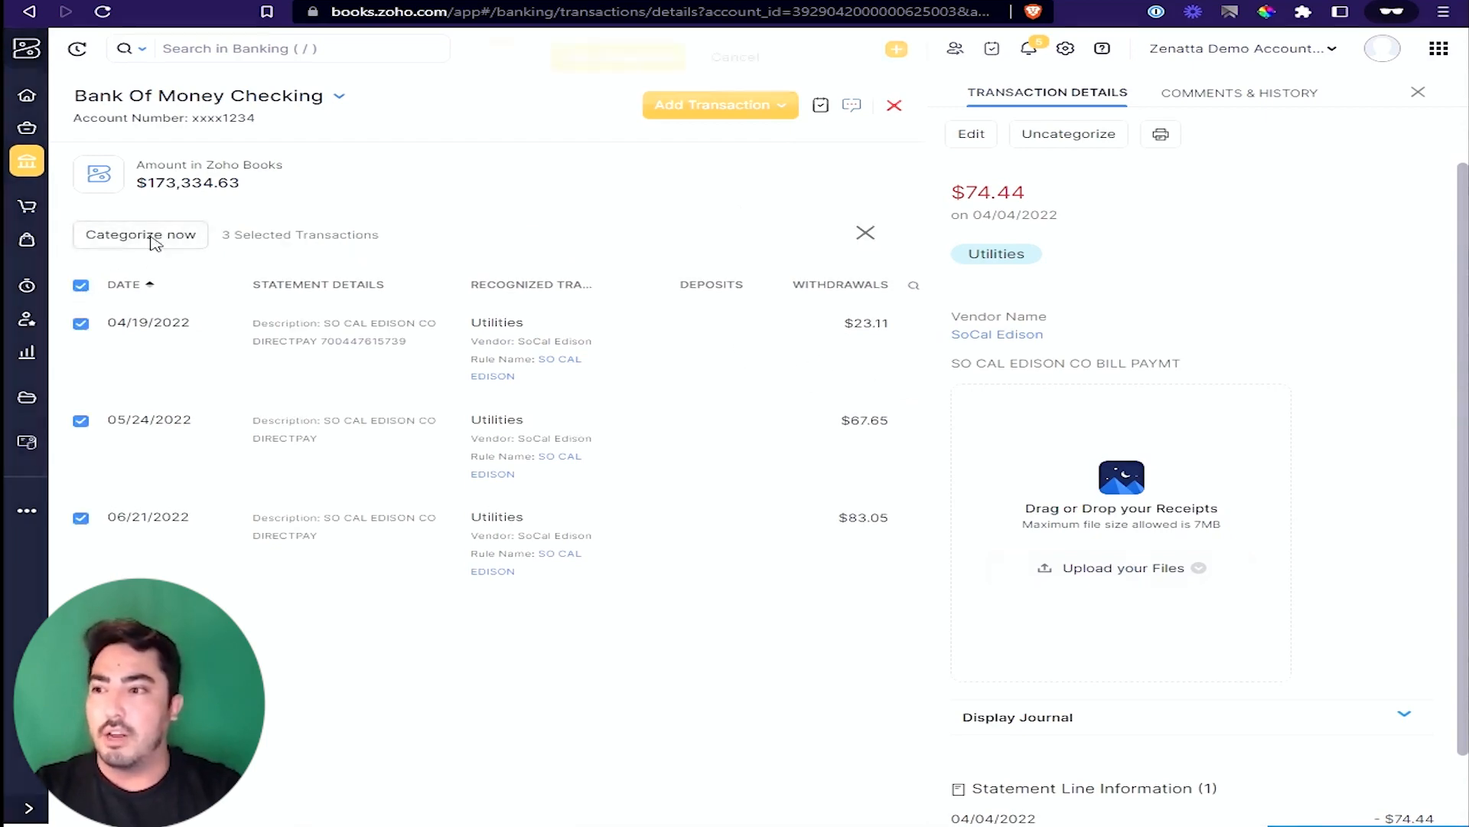
click(153, 236)
click(602, 93)
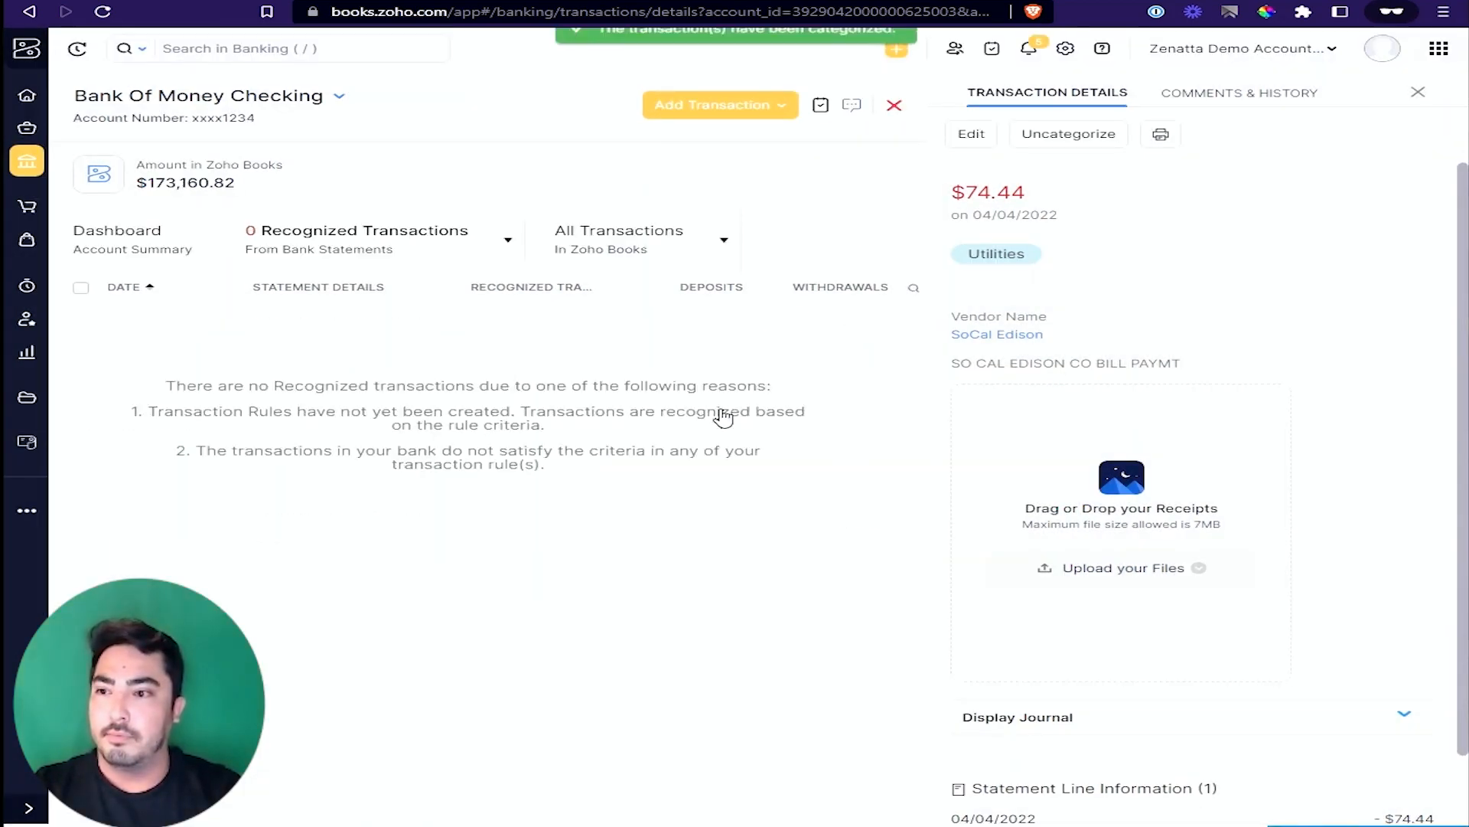
click(509, 242)
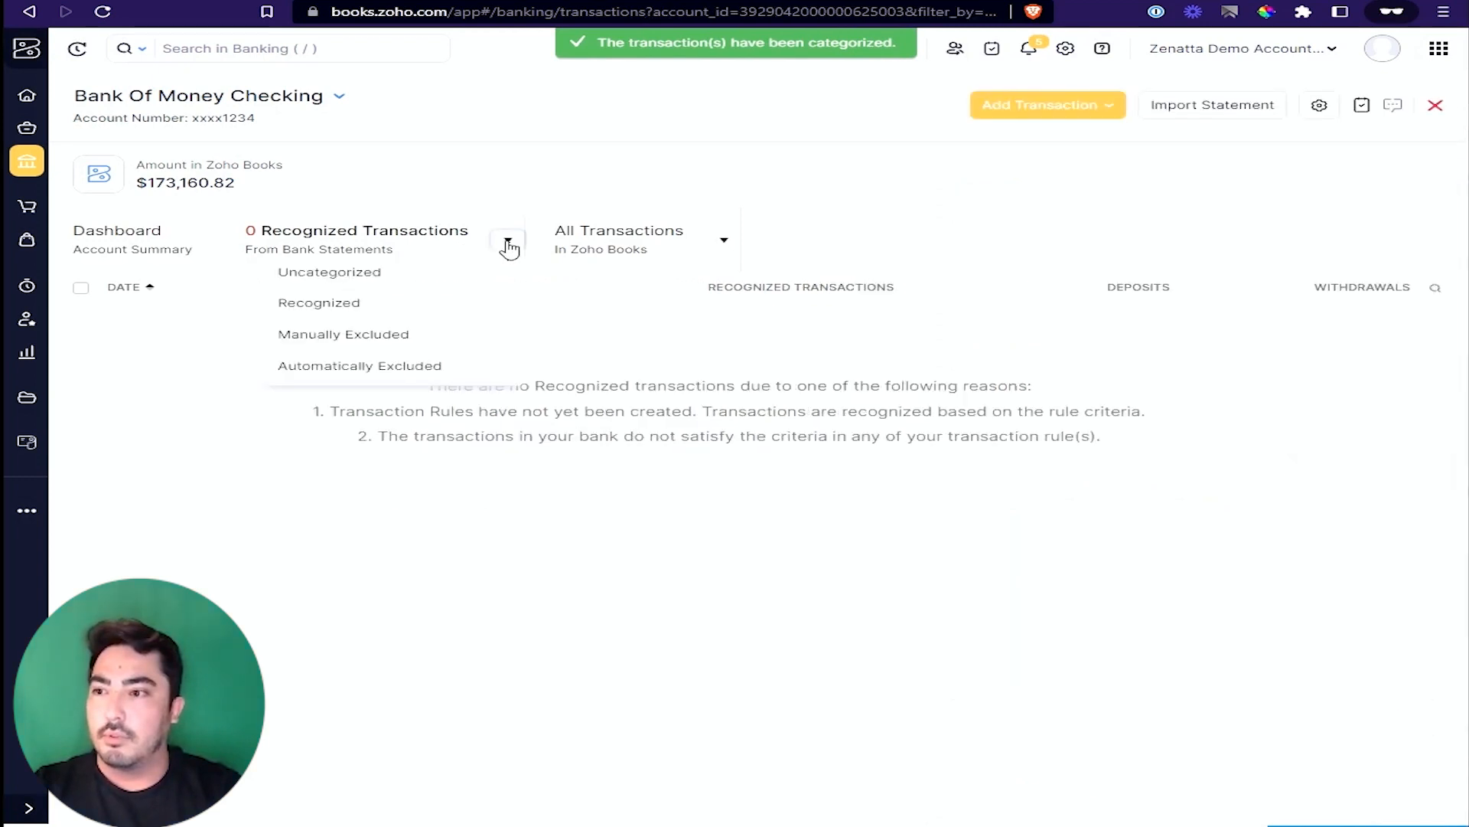
click(450, 271)
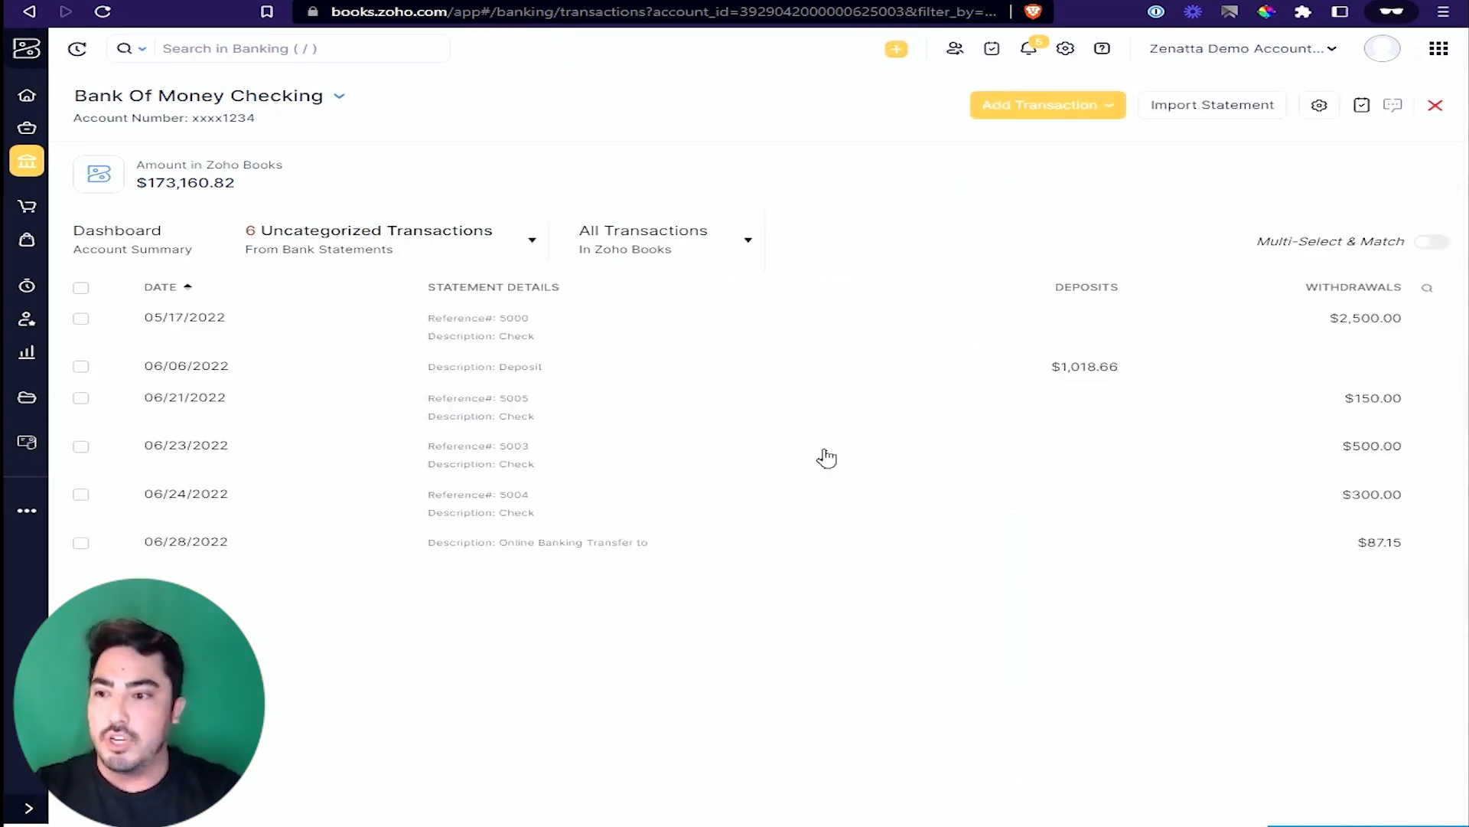
Step: Match the 06/21/2022 $150.00 check to the Vendatta vendor payment and the 06/23/2022 $500.00 check to the Vendatta bill
click(831, 413)
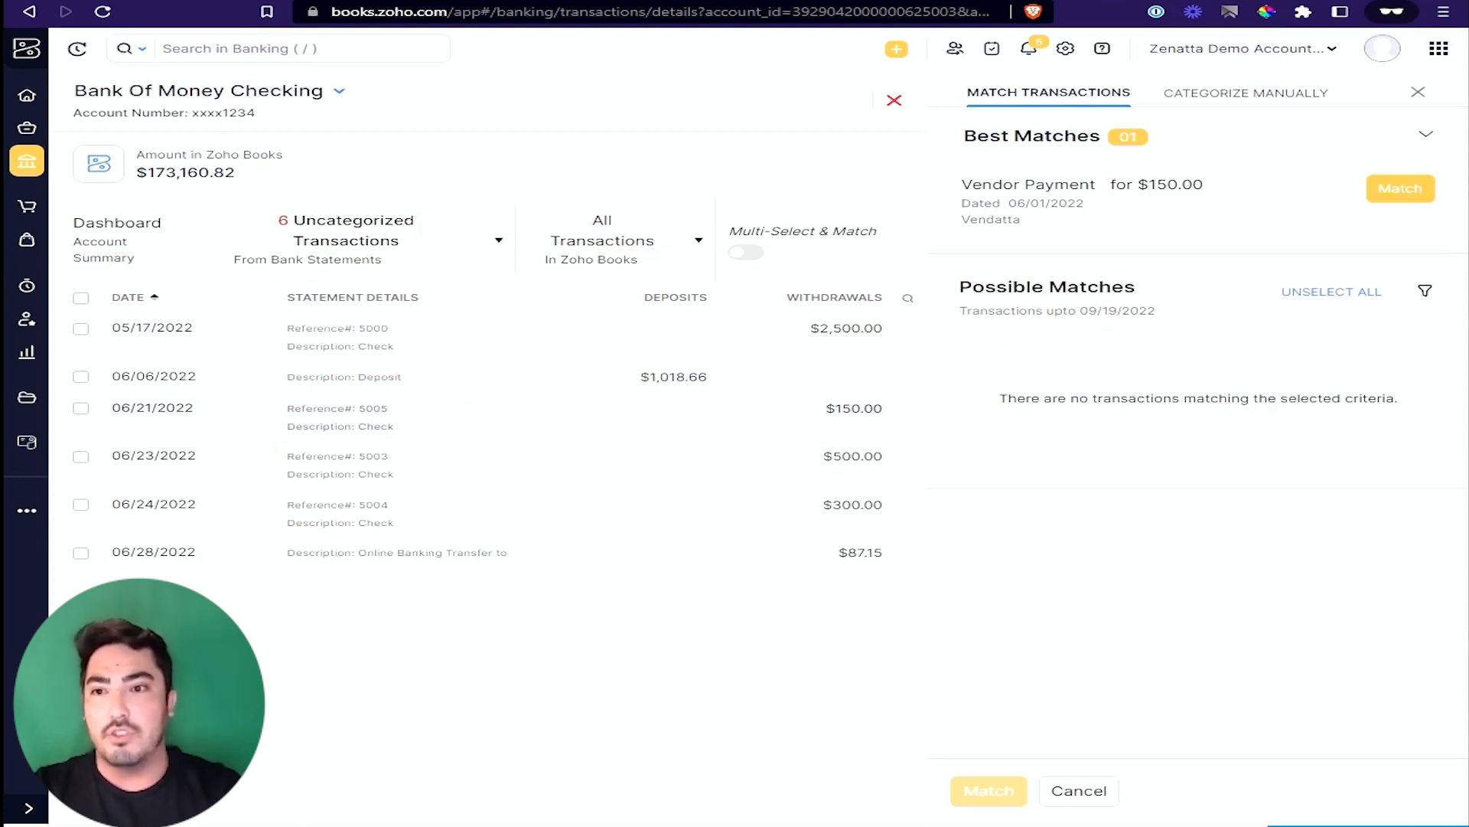
click(1401, 191)
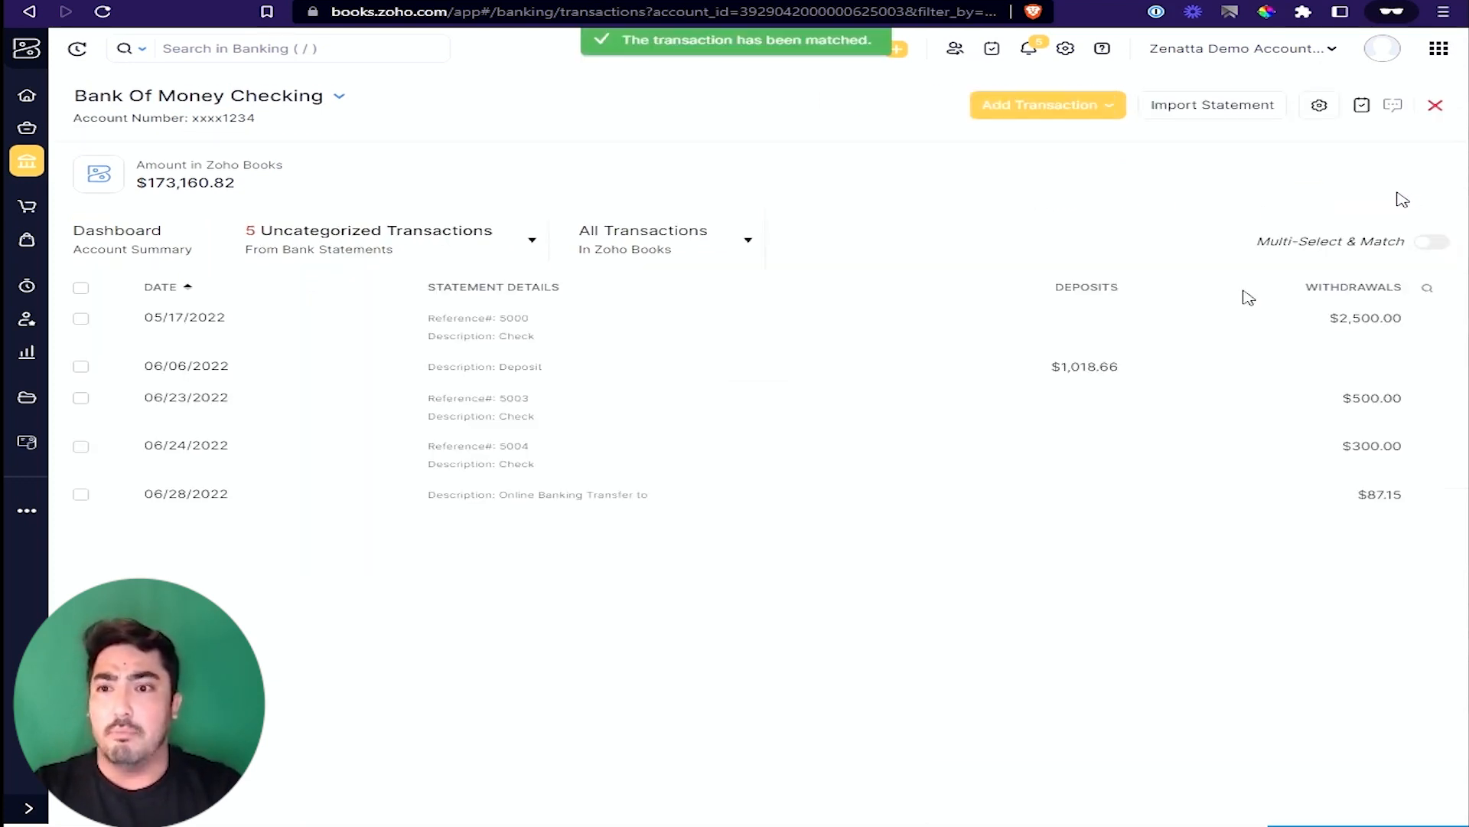
click(758, 420)
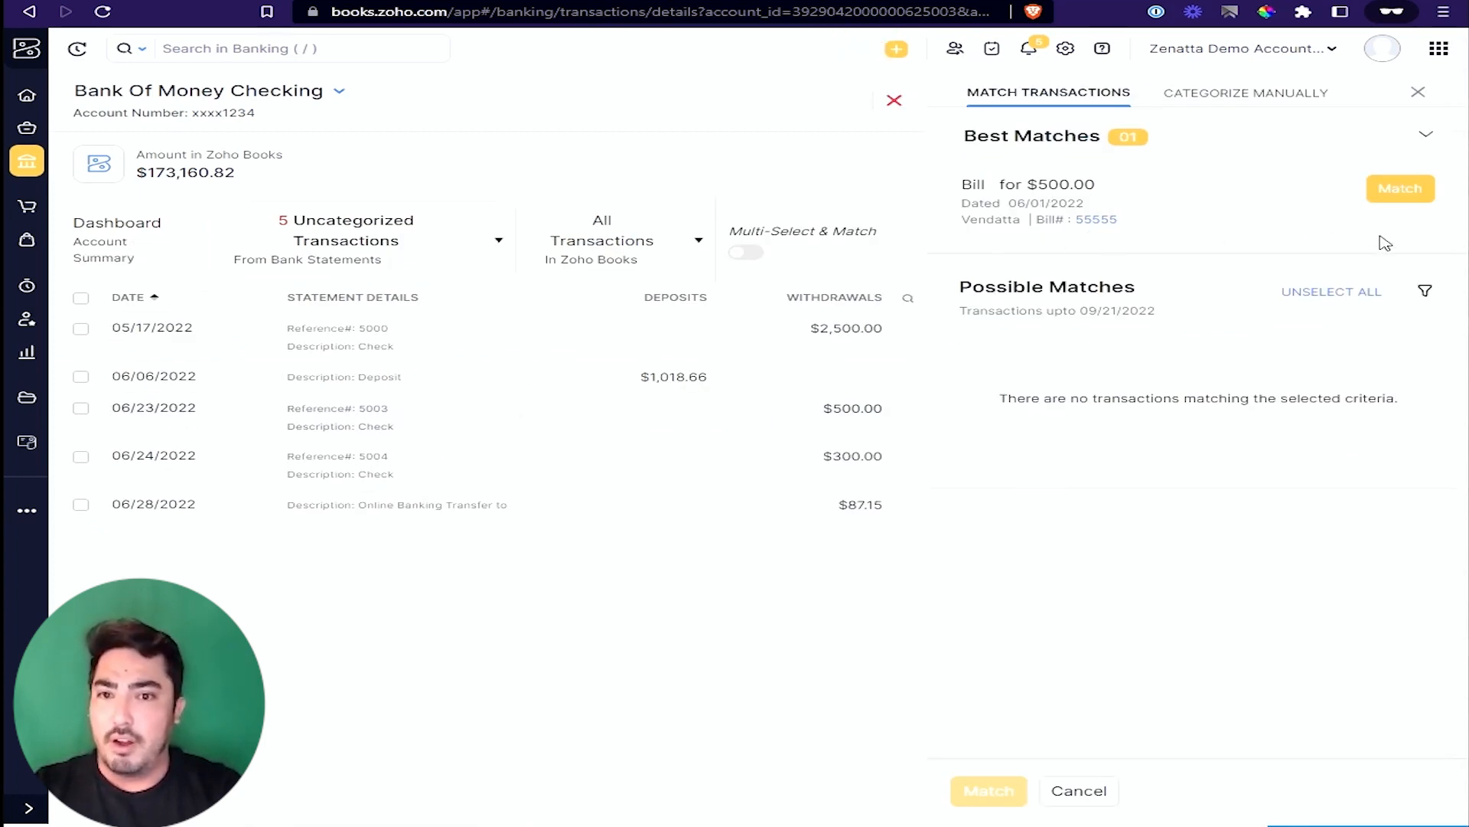
click(1386, 197)
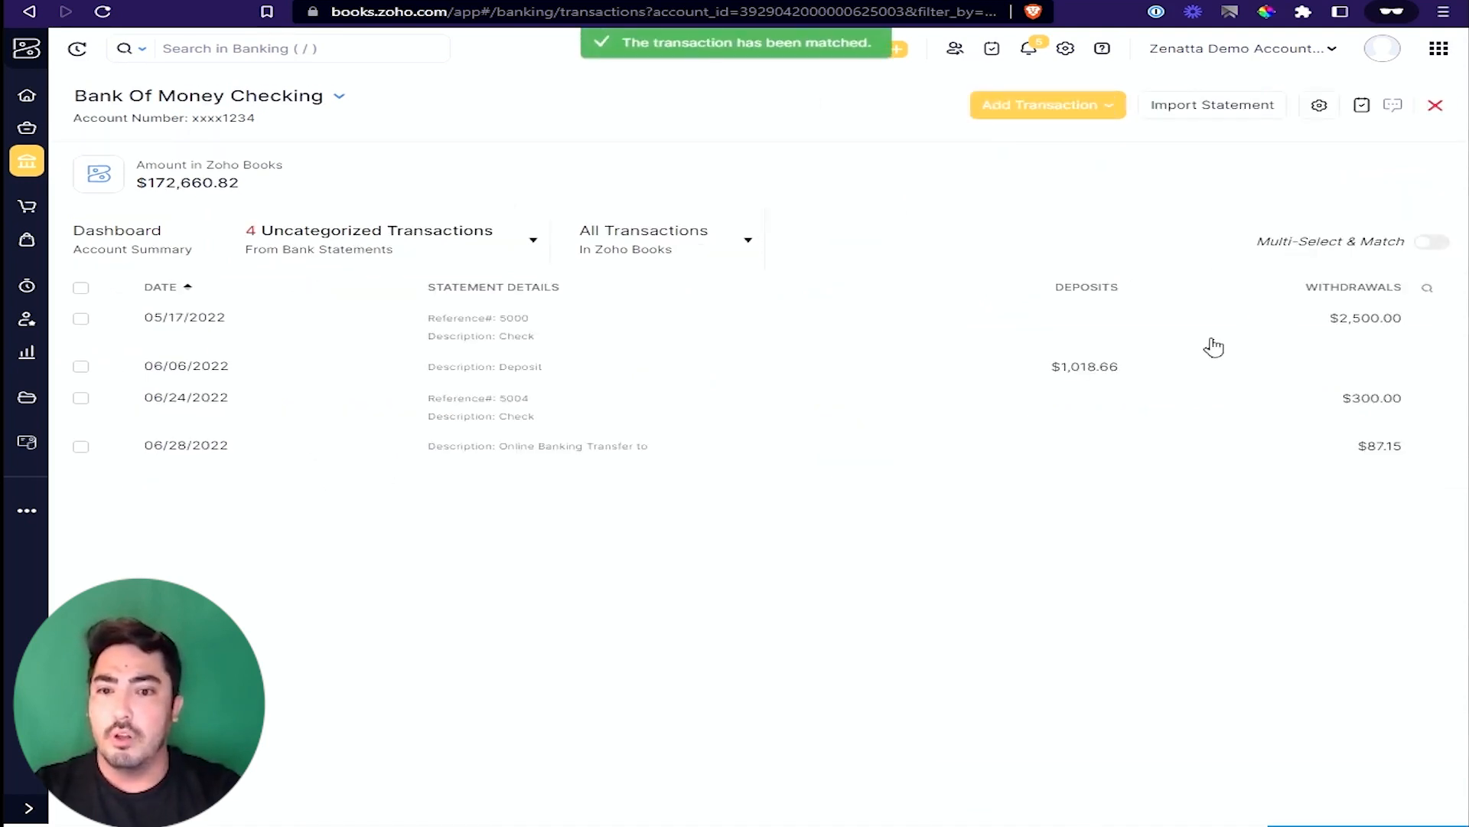
Step: Categorize the 06/24/2022 $300.00 check manually as a Vendor Payment to Vendatta, paid via Check
click(987, 411)
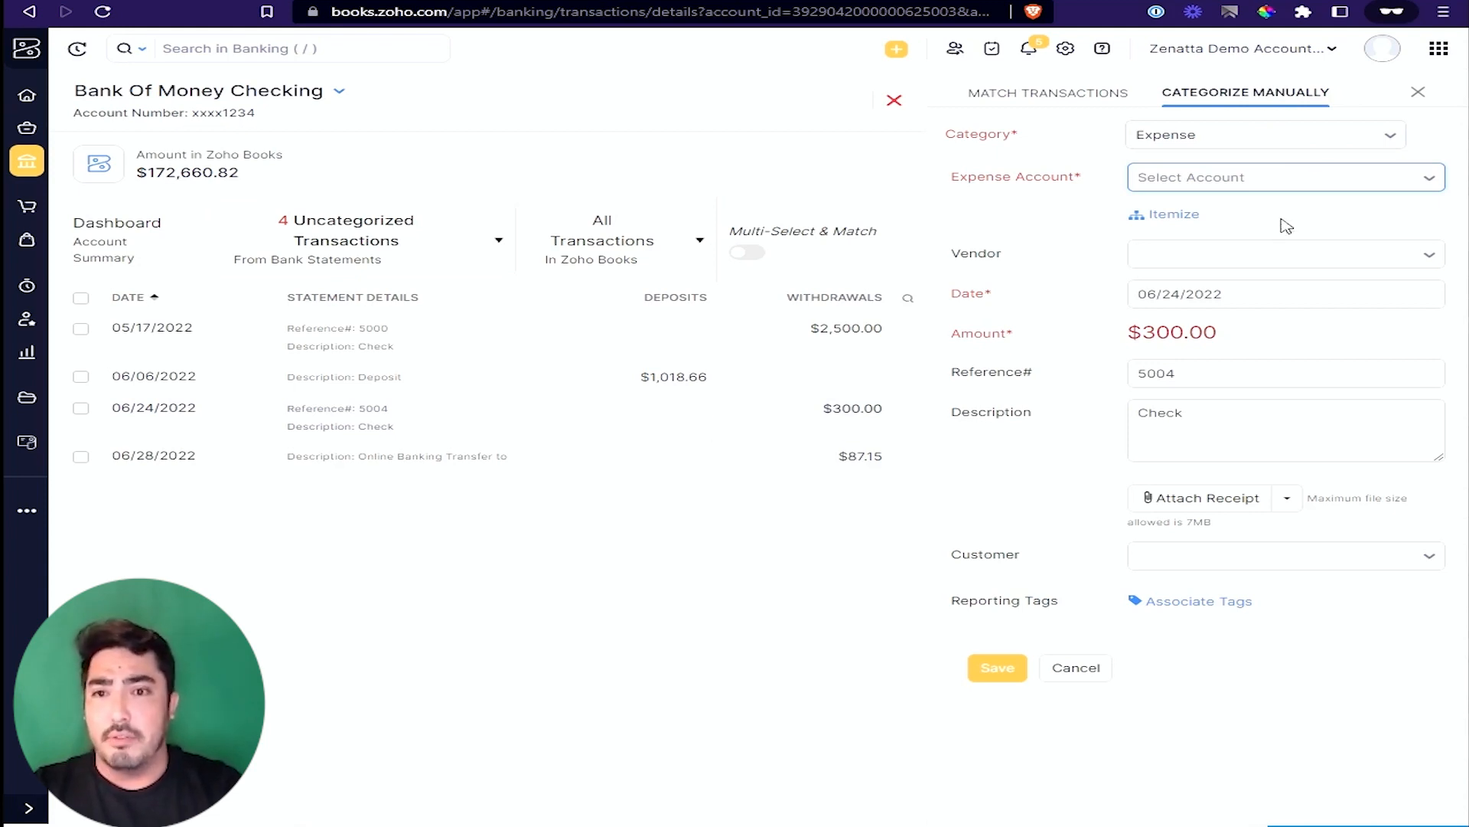
click(1318, 134)
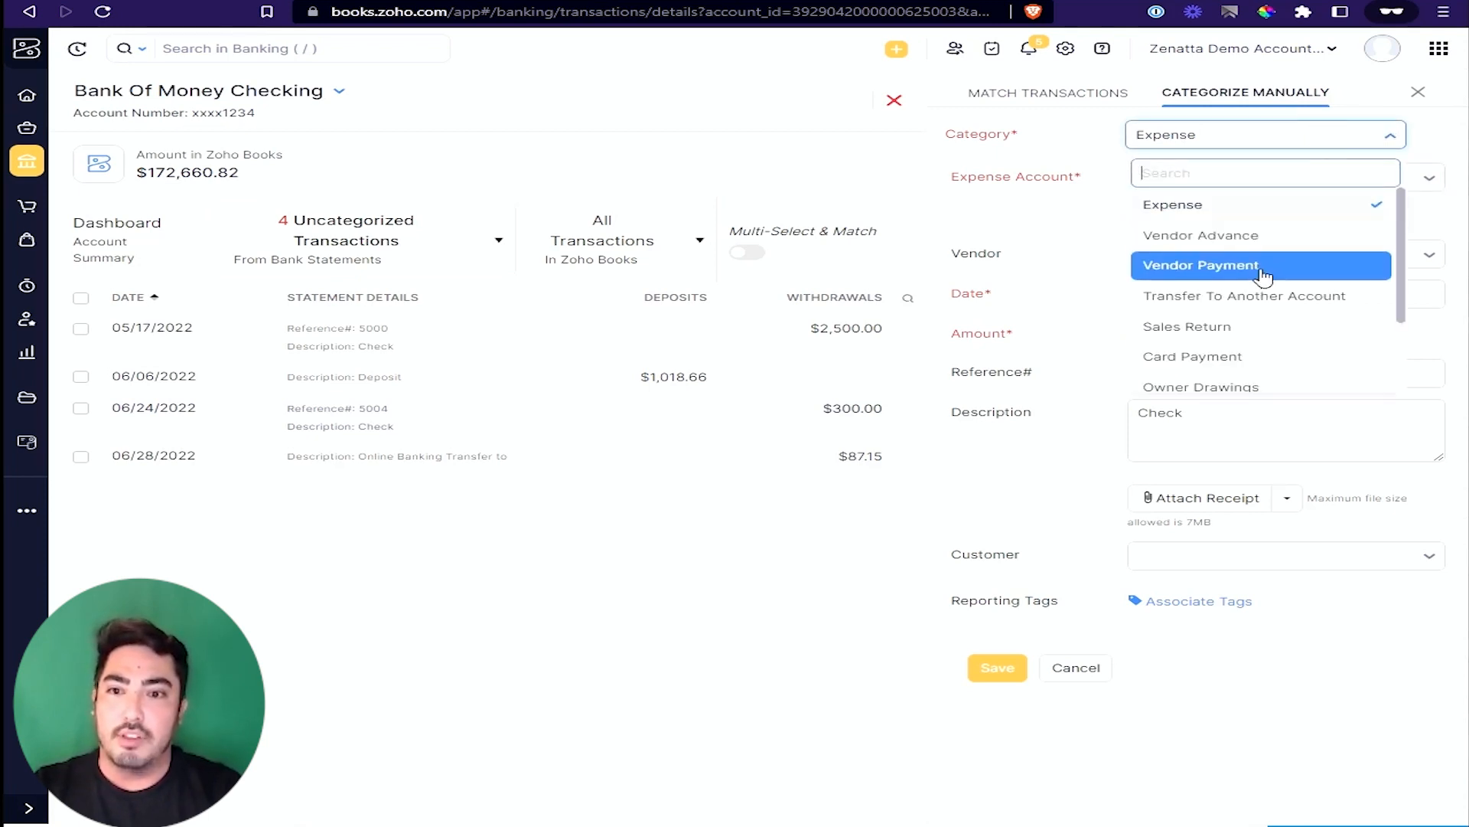
click(1228, 272)
click(1200, 193)
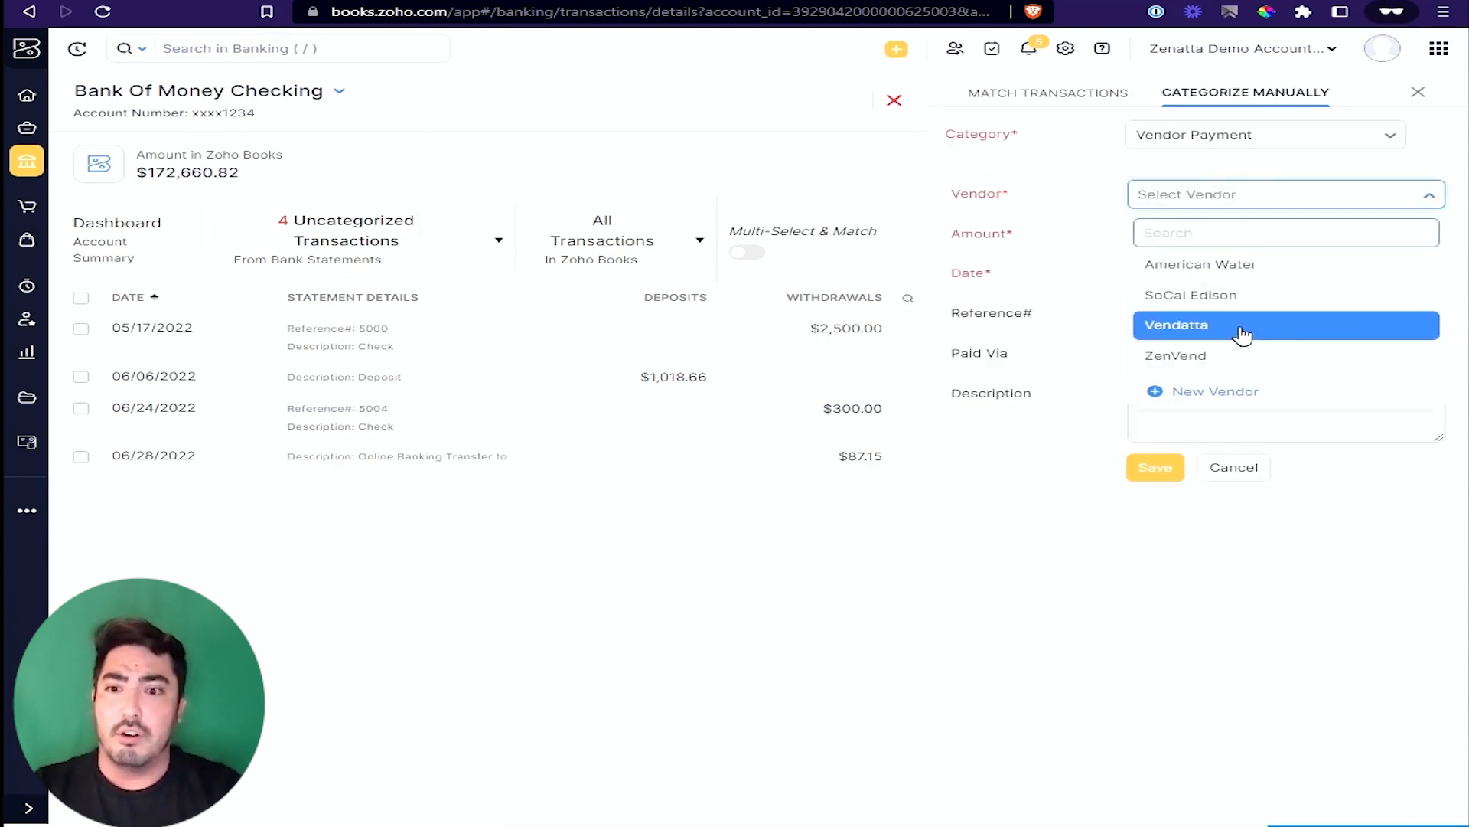
click(1241, 328)
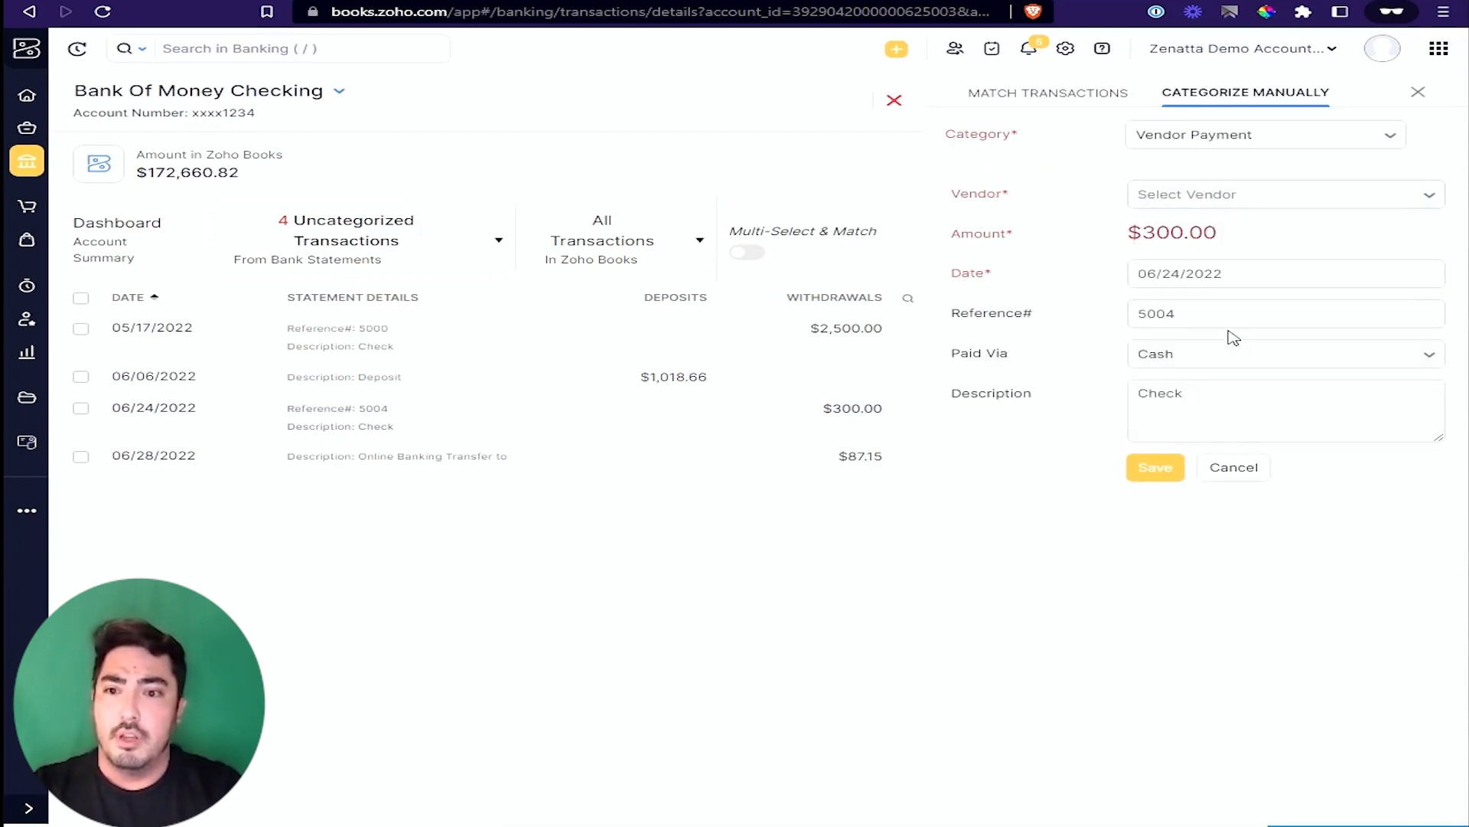
click(1205, 365)
click(1194, 515)
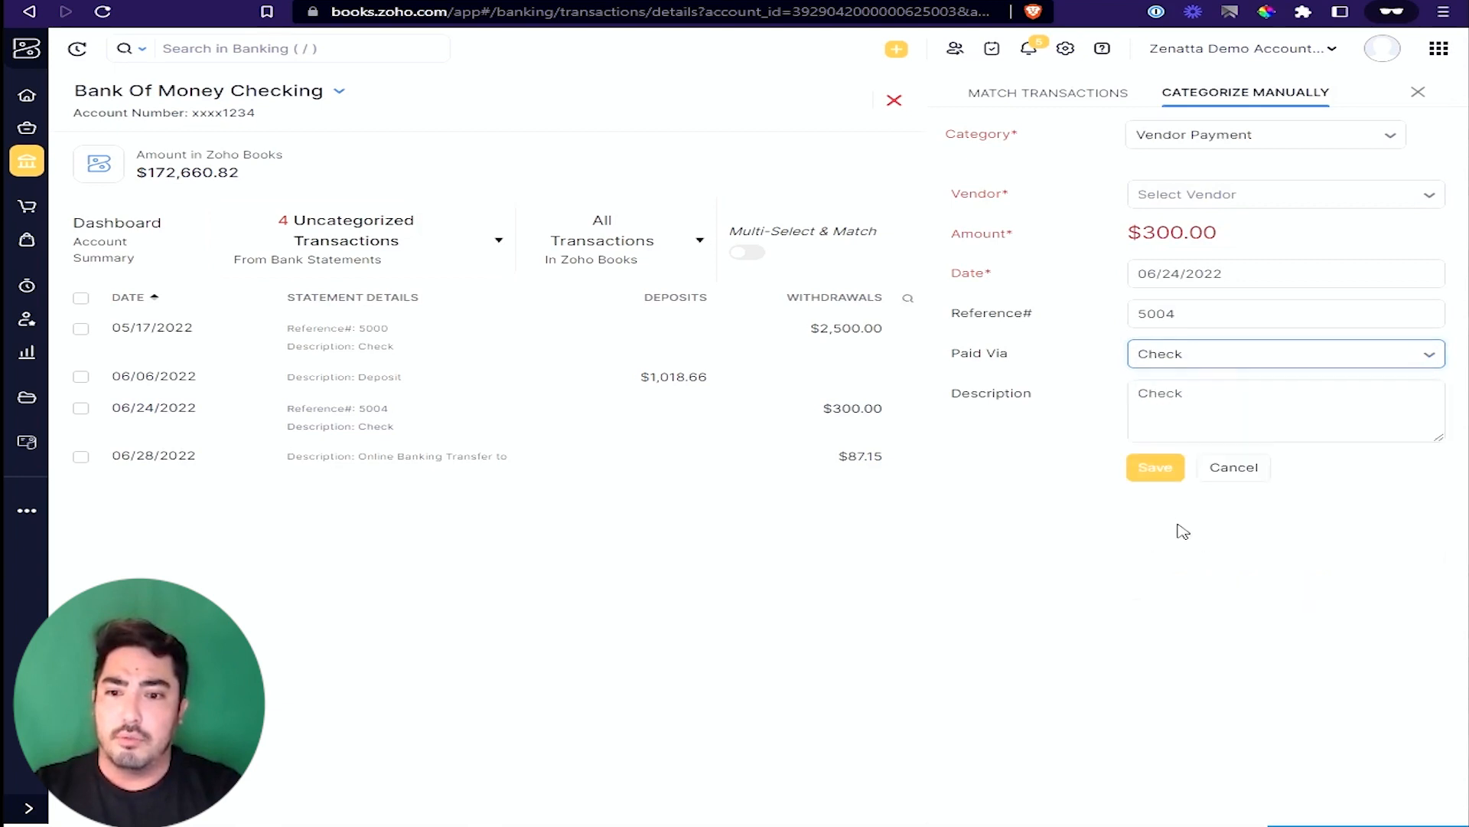
Step: Extend the vendor payment's description to read "Check Down payment for inventory items"
click(1154, 320)
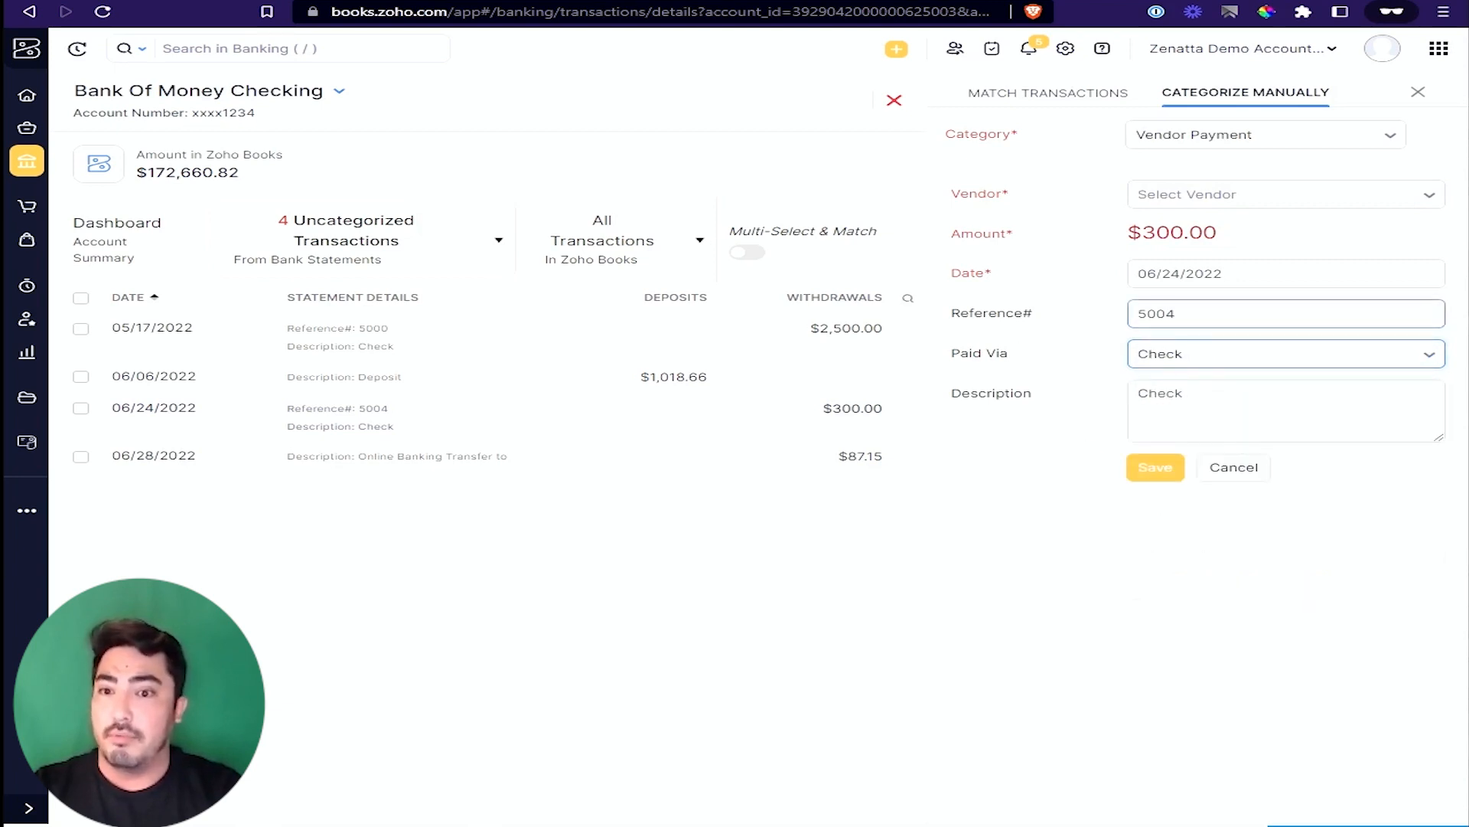
key(Tab)
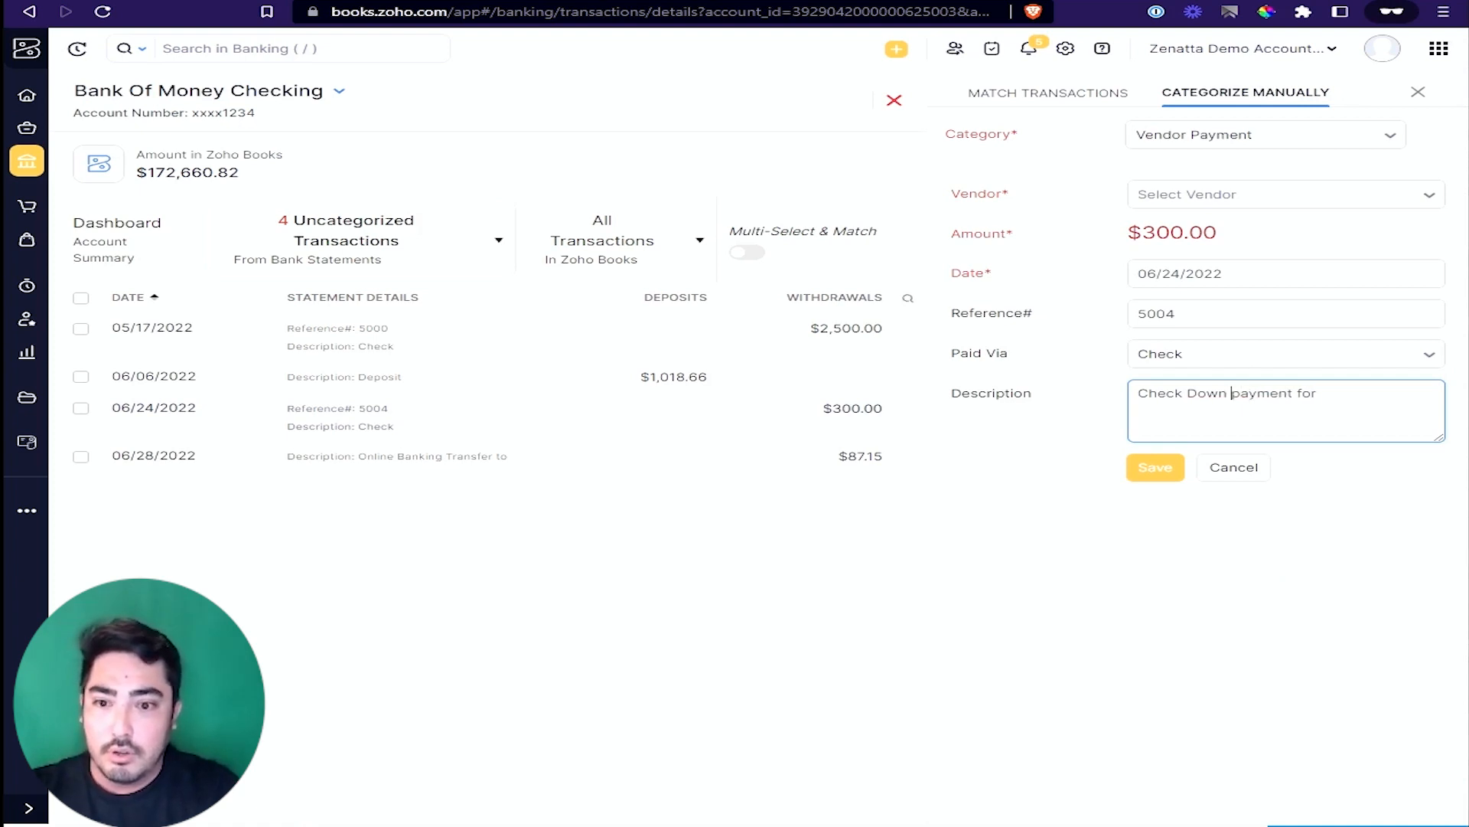
text(inventory)
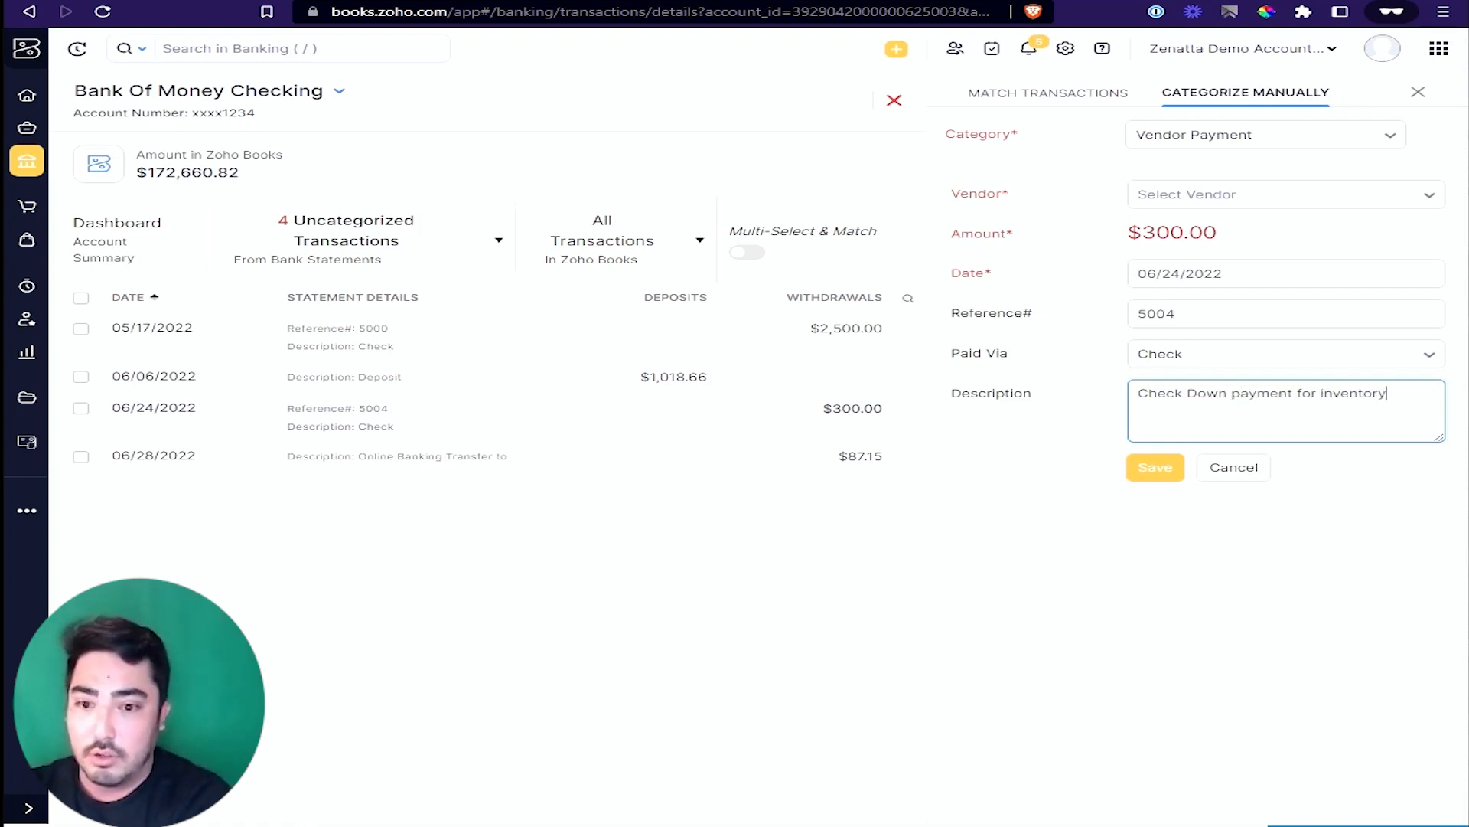
text( items)
Step: Save the Vendatta payment, accepting the full $300.00 as an excess payment deposited in Prepaid Expenses
click(1157, 468)
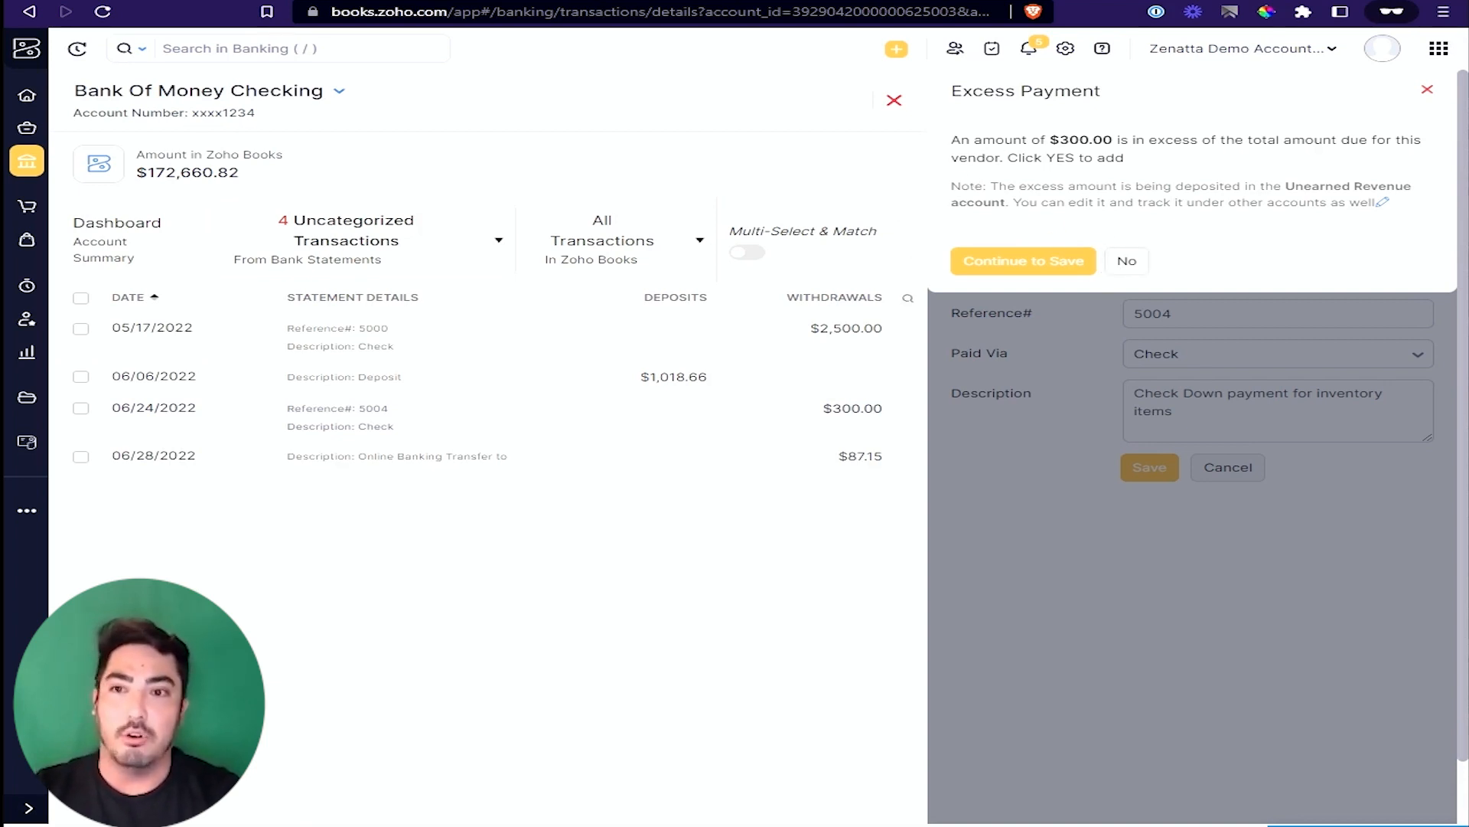
click(1026, 268)
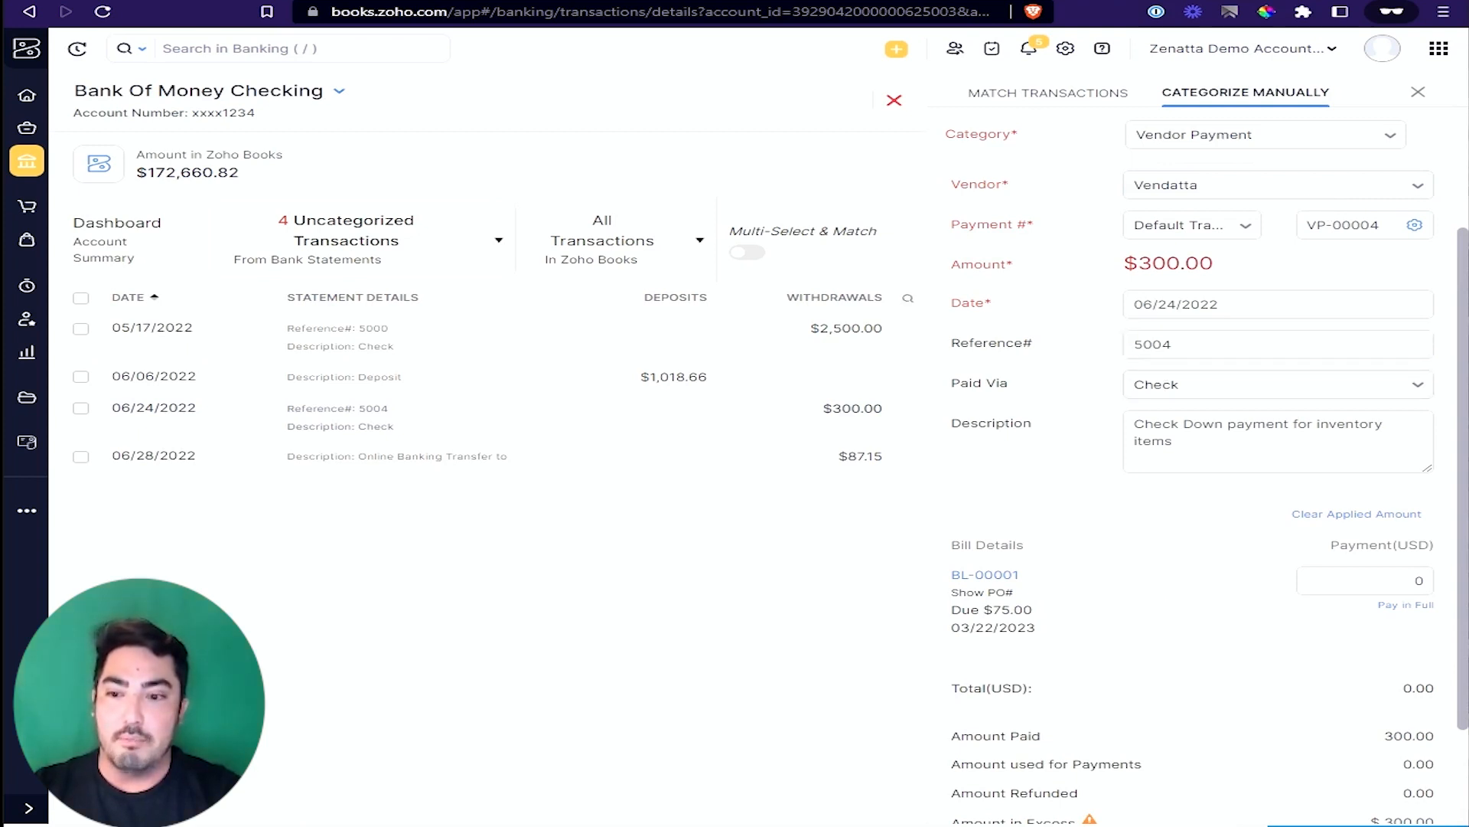
click(1400, 581)
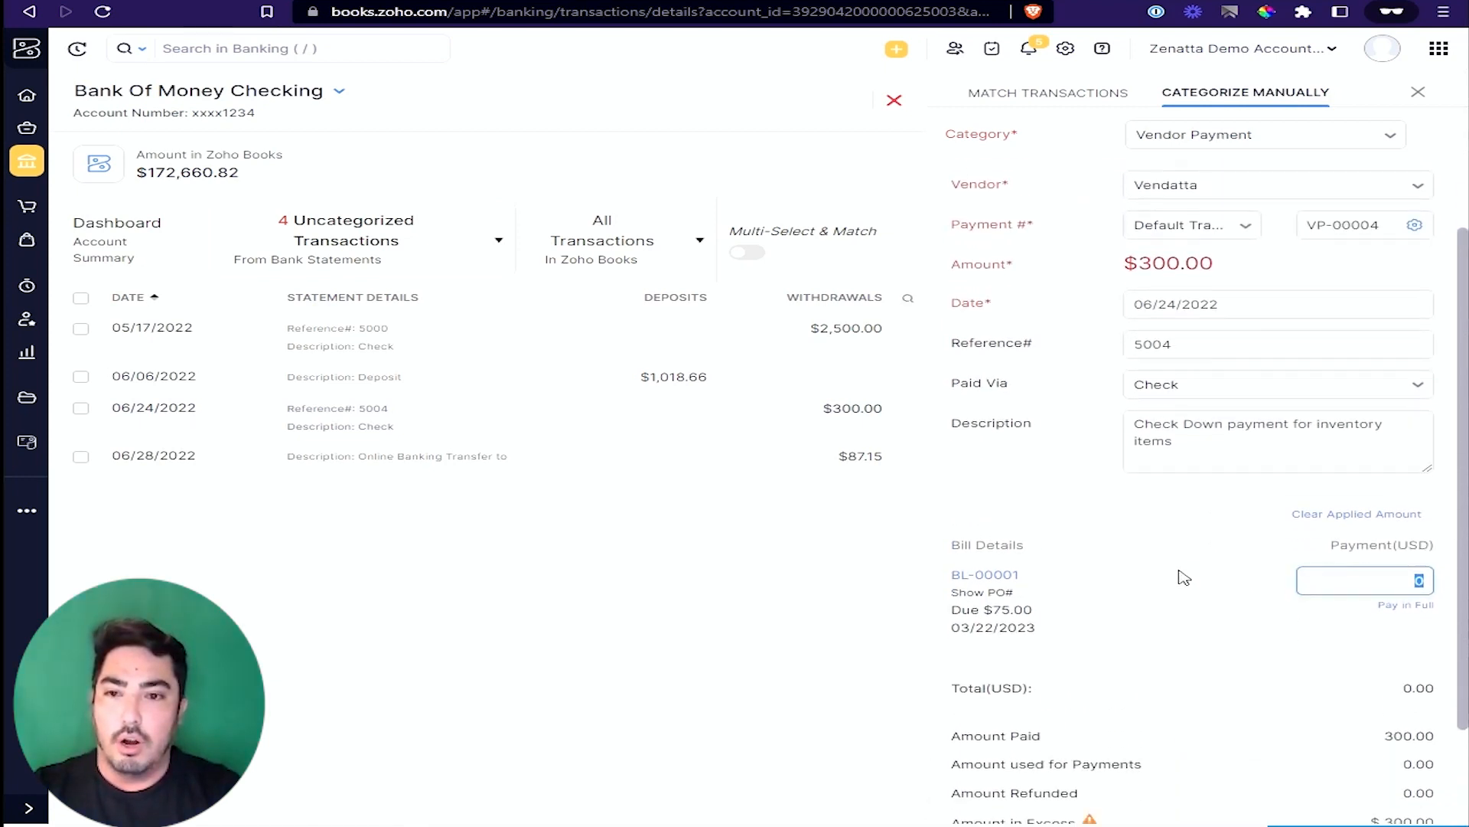
scroll(1171, 570, down, 2)
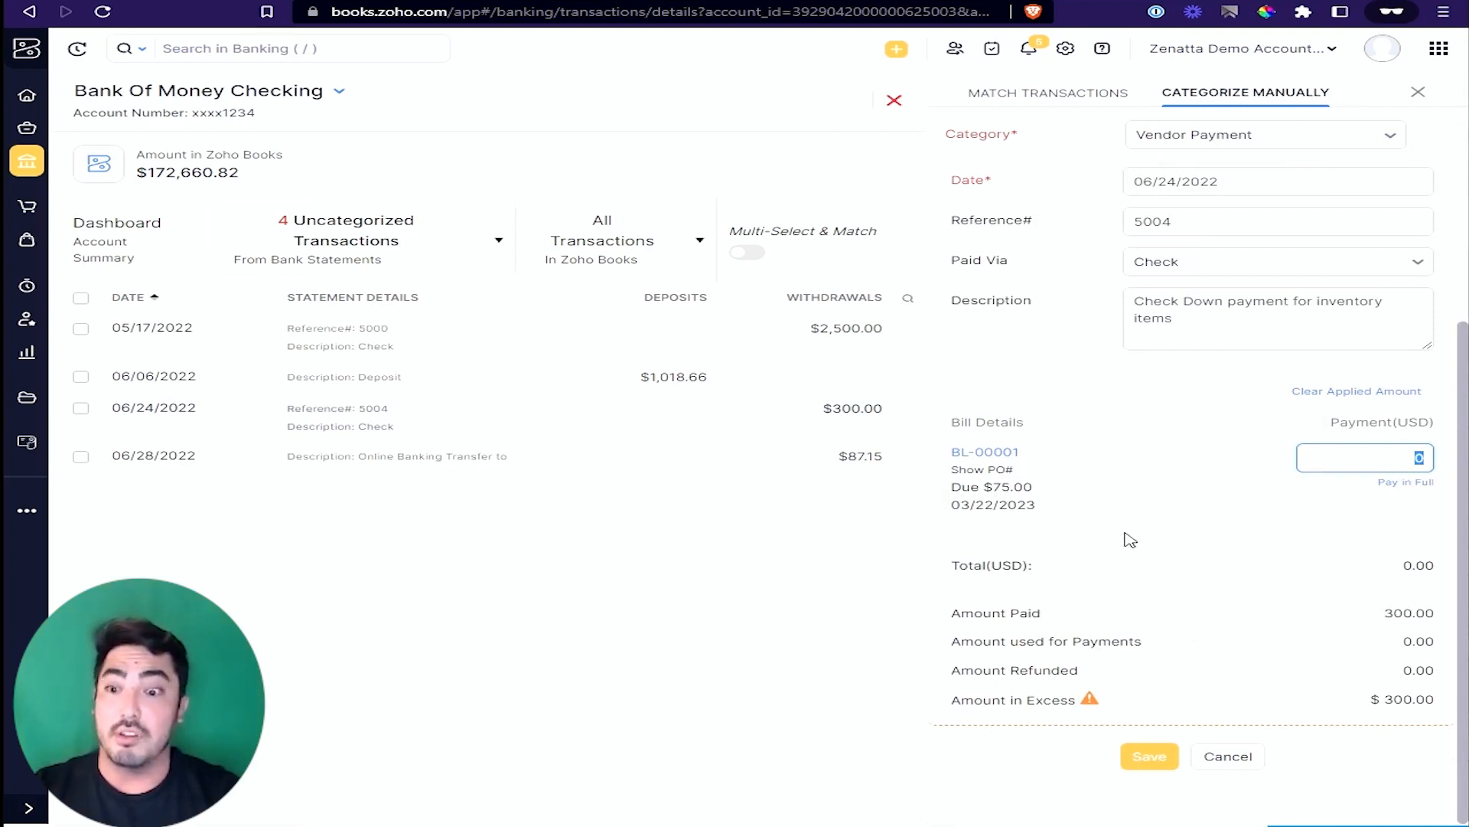
click(1148, 758)
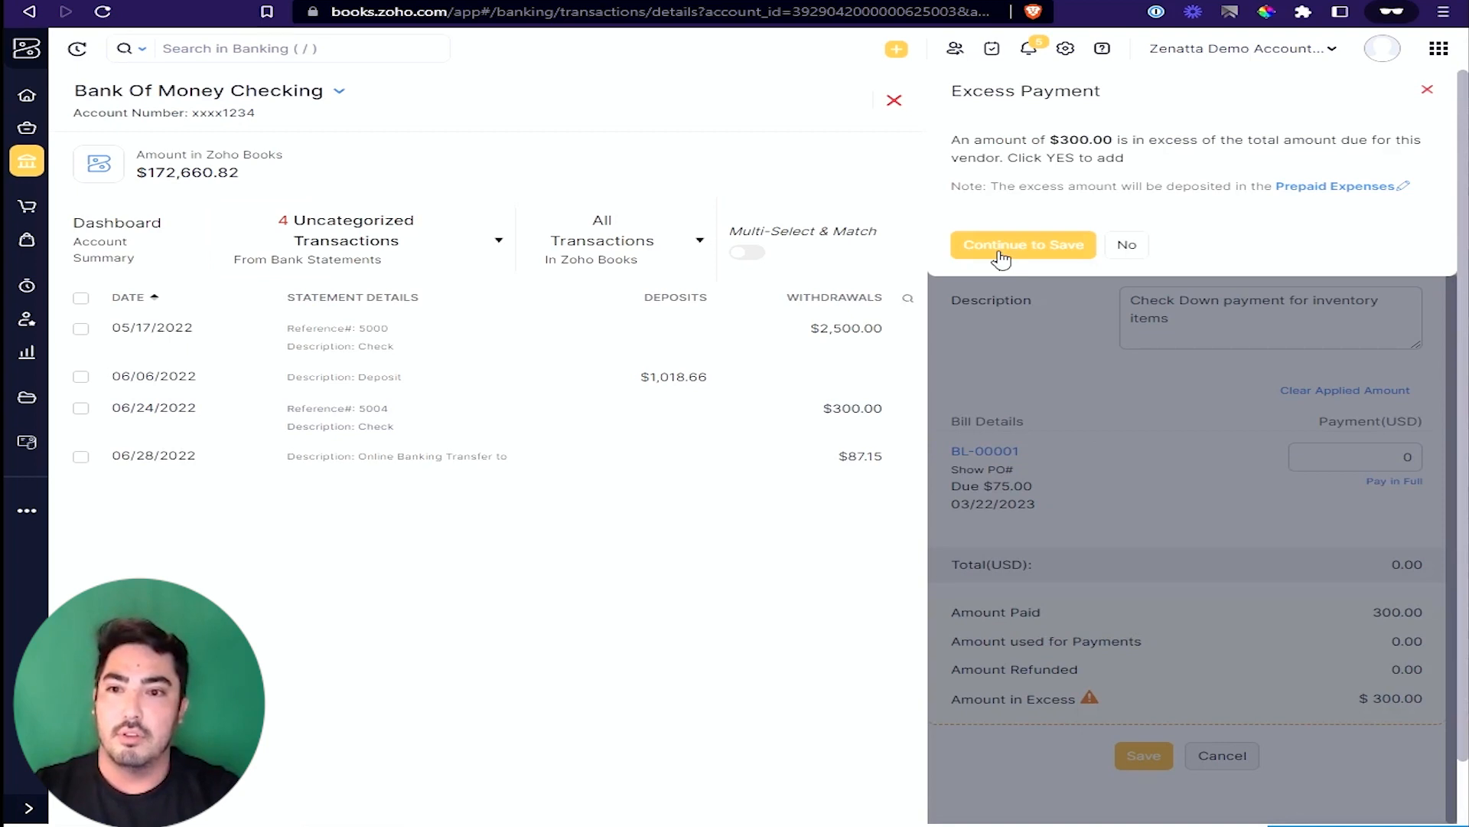
click(1001, 246)
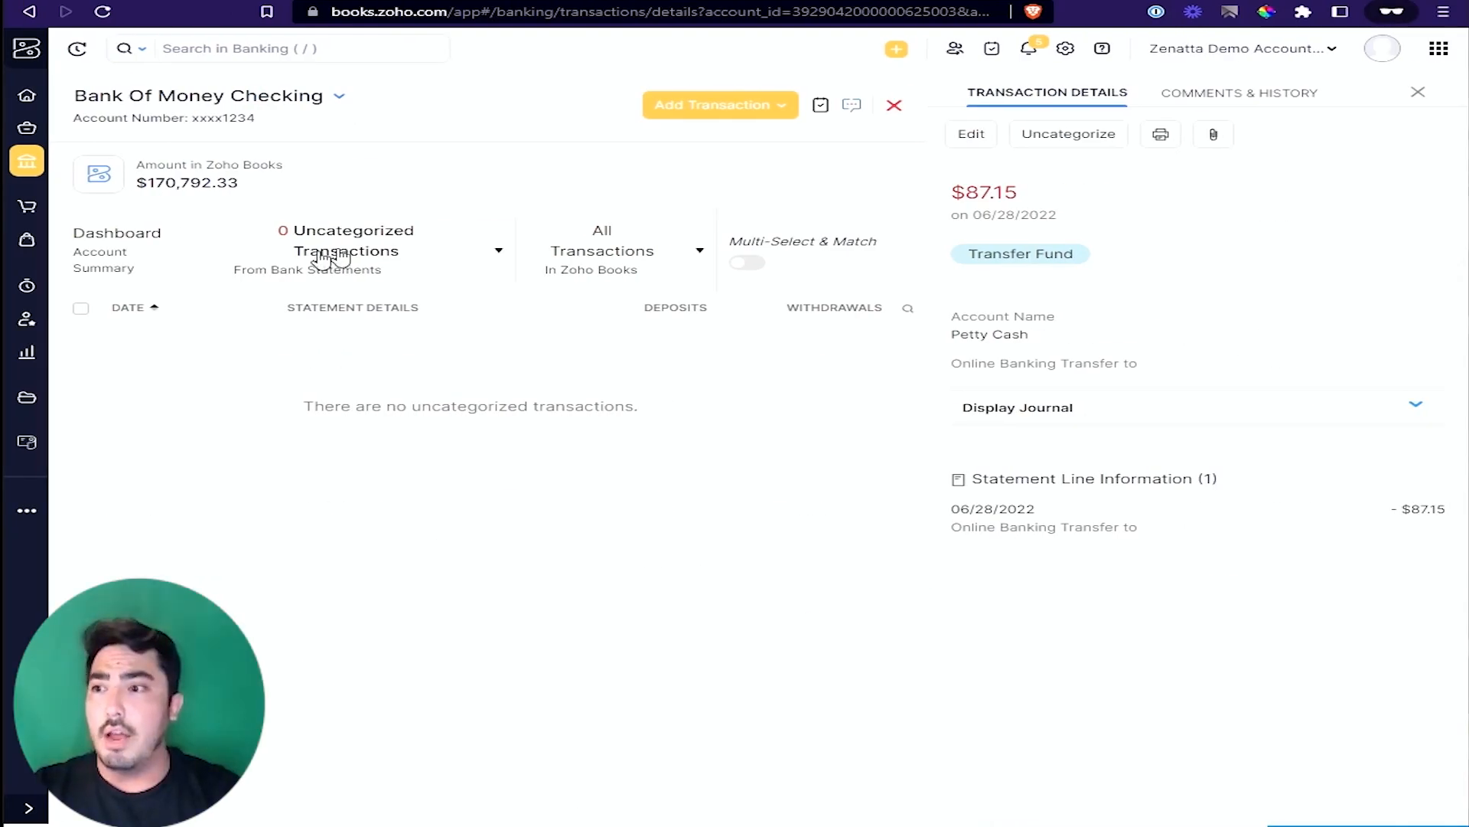
Step: Close the transaction details and open the reconciliation page of the Bank Of Money Checking account
click(1418, 92)
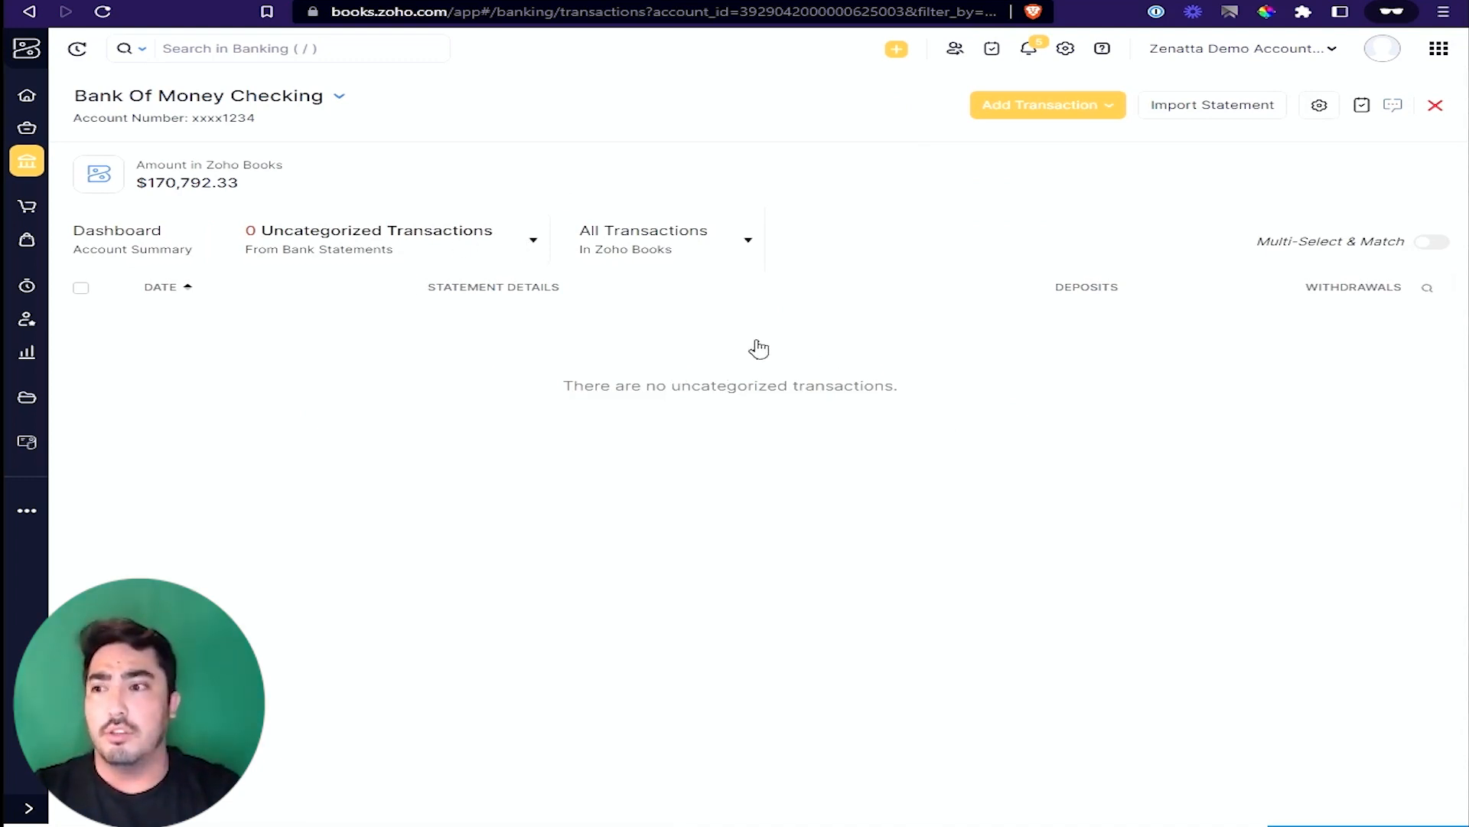
click(1319, 107)
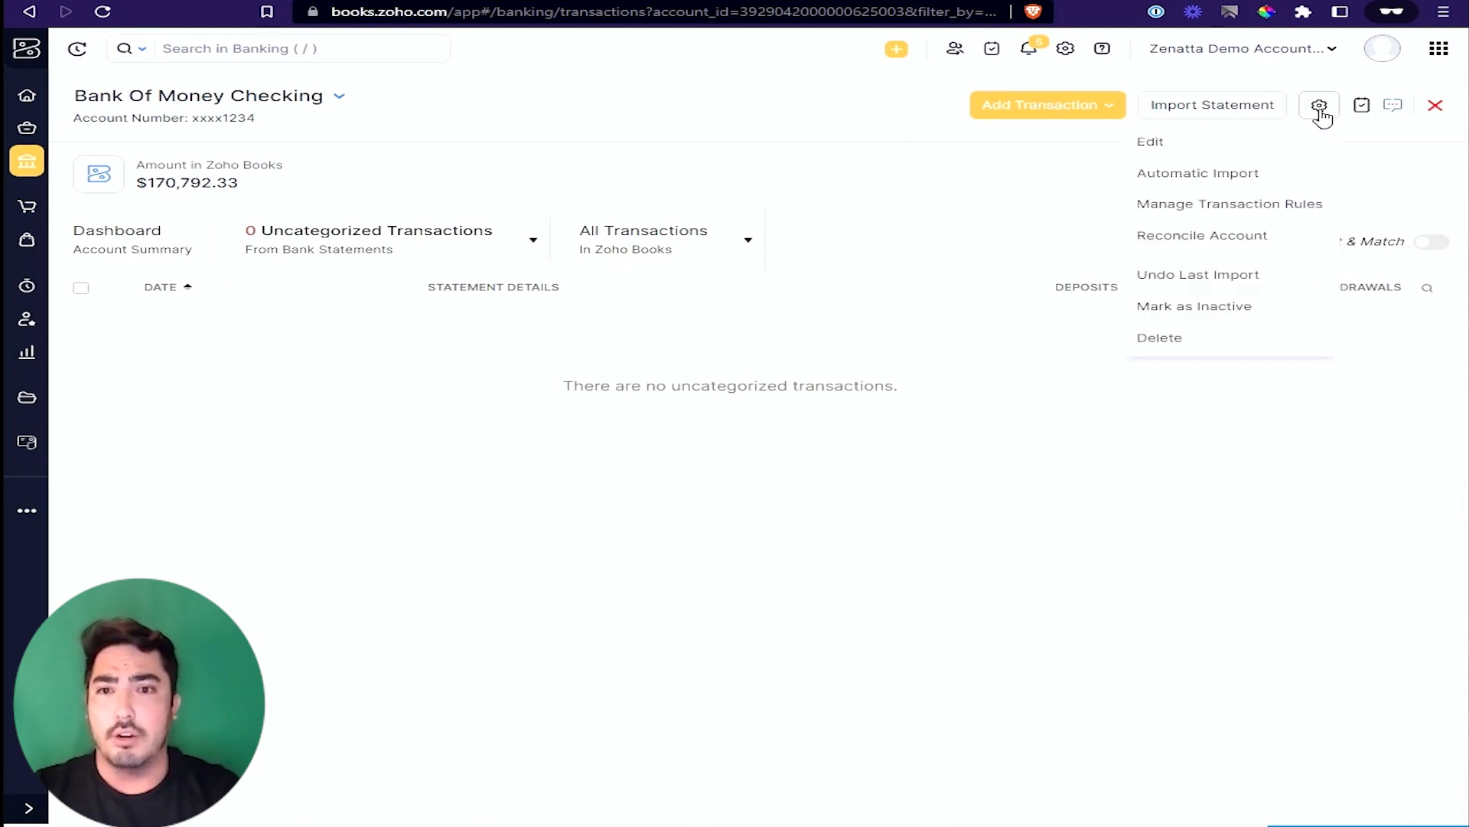
click(1240, 248)
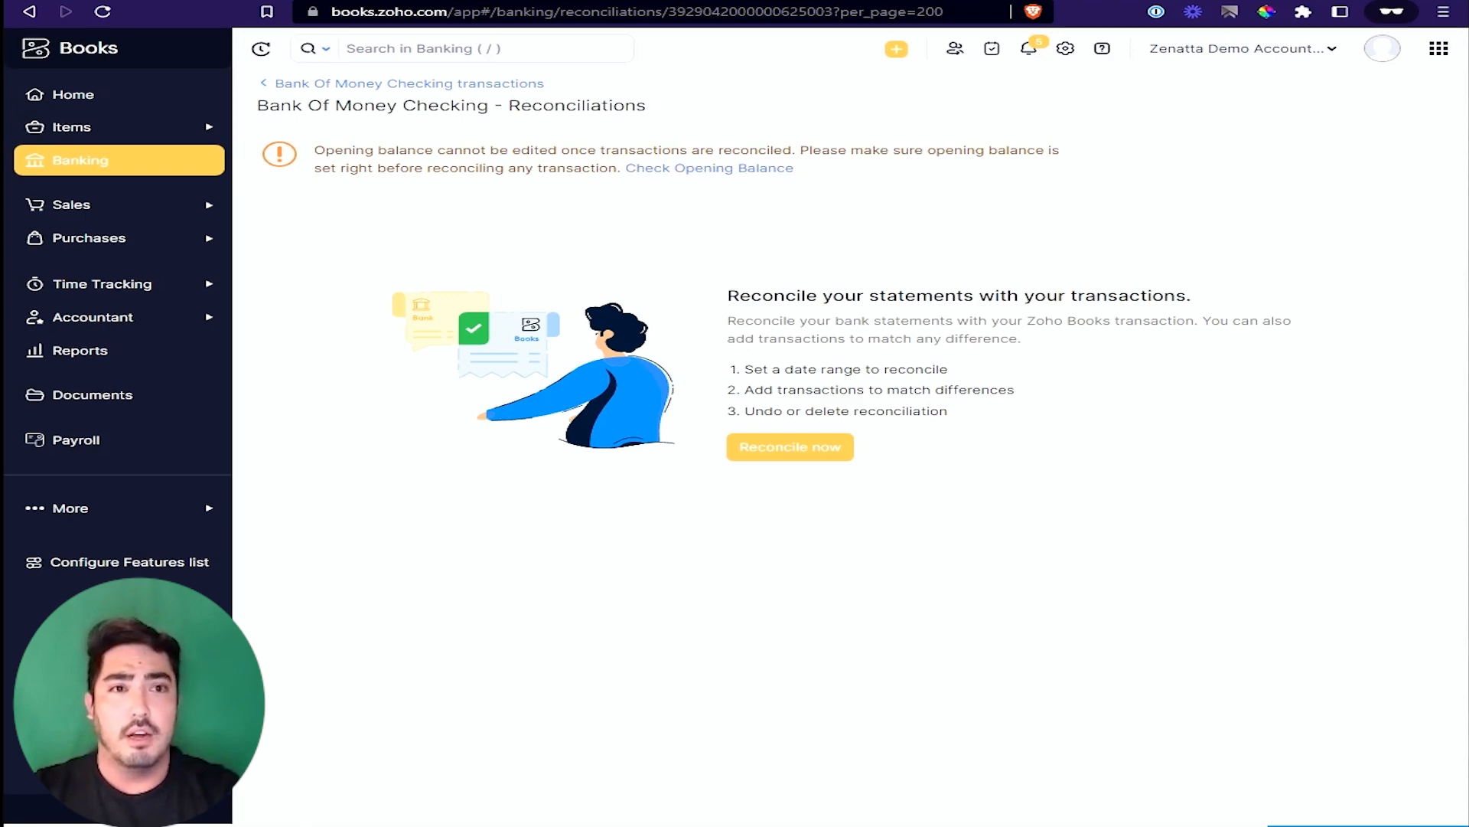
Step: Bring up the Excel bank statement and examine its account name, account number, starting and ending balances, and date range
drag(1468, 23, 925, 22)
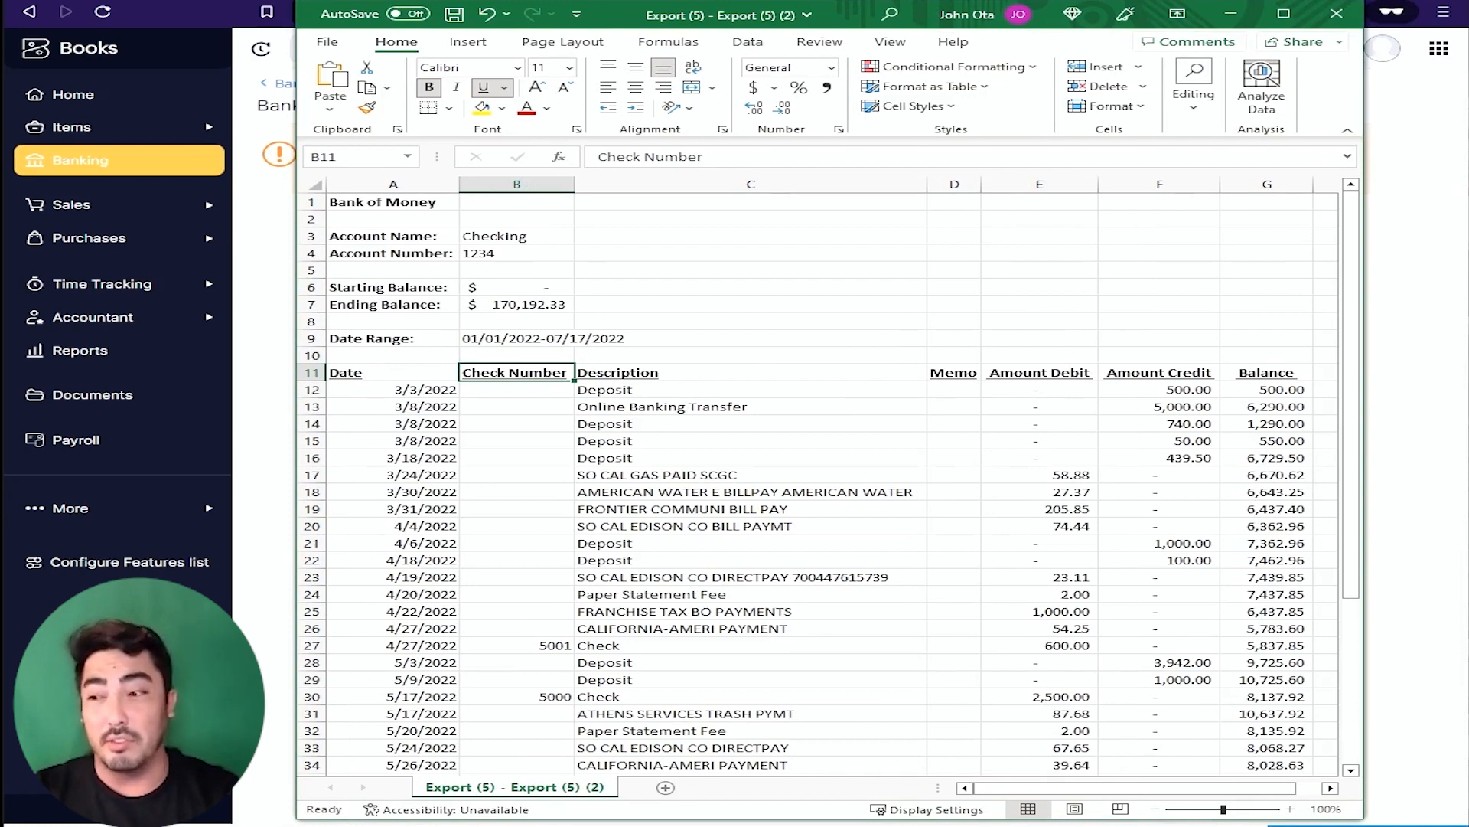
click(517, 235)
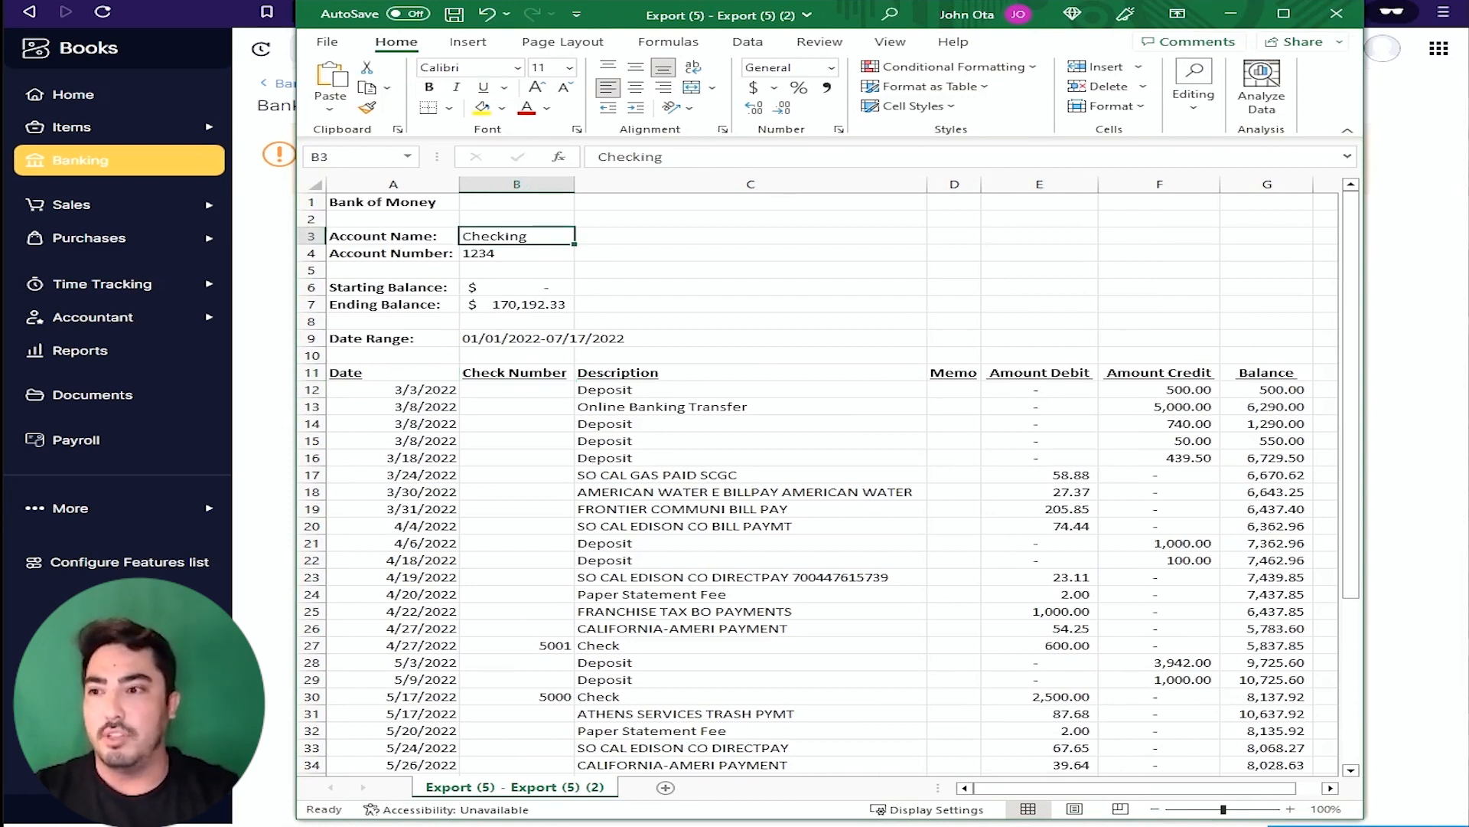
click(517, 253)
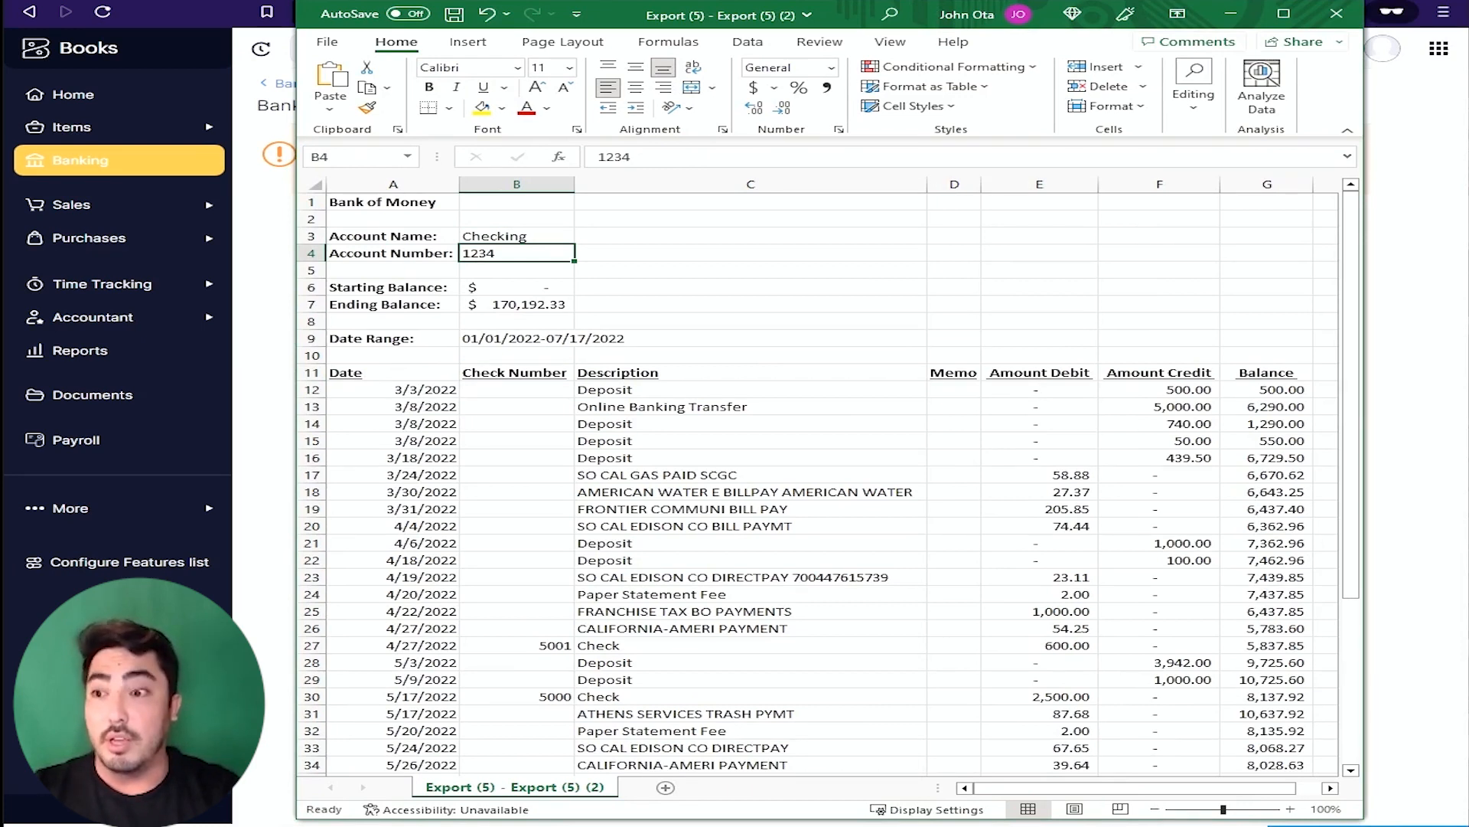
click(517, 287)
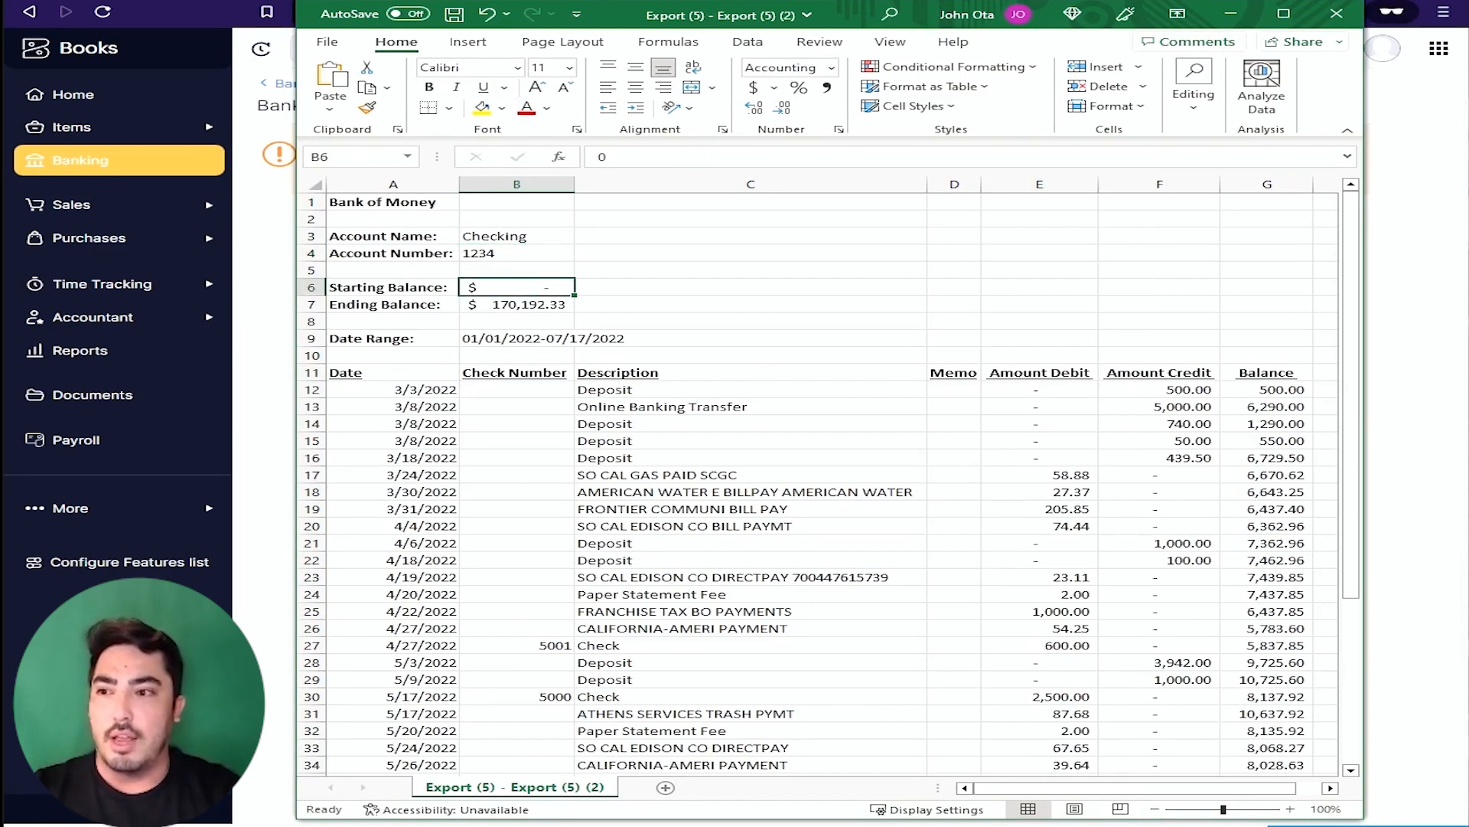
click(517, 304)
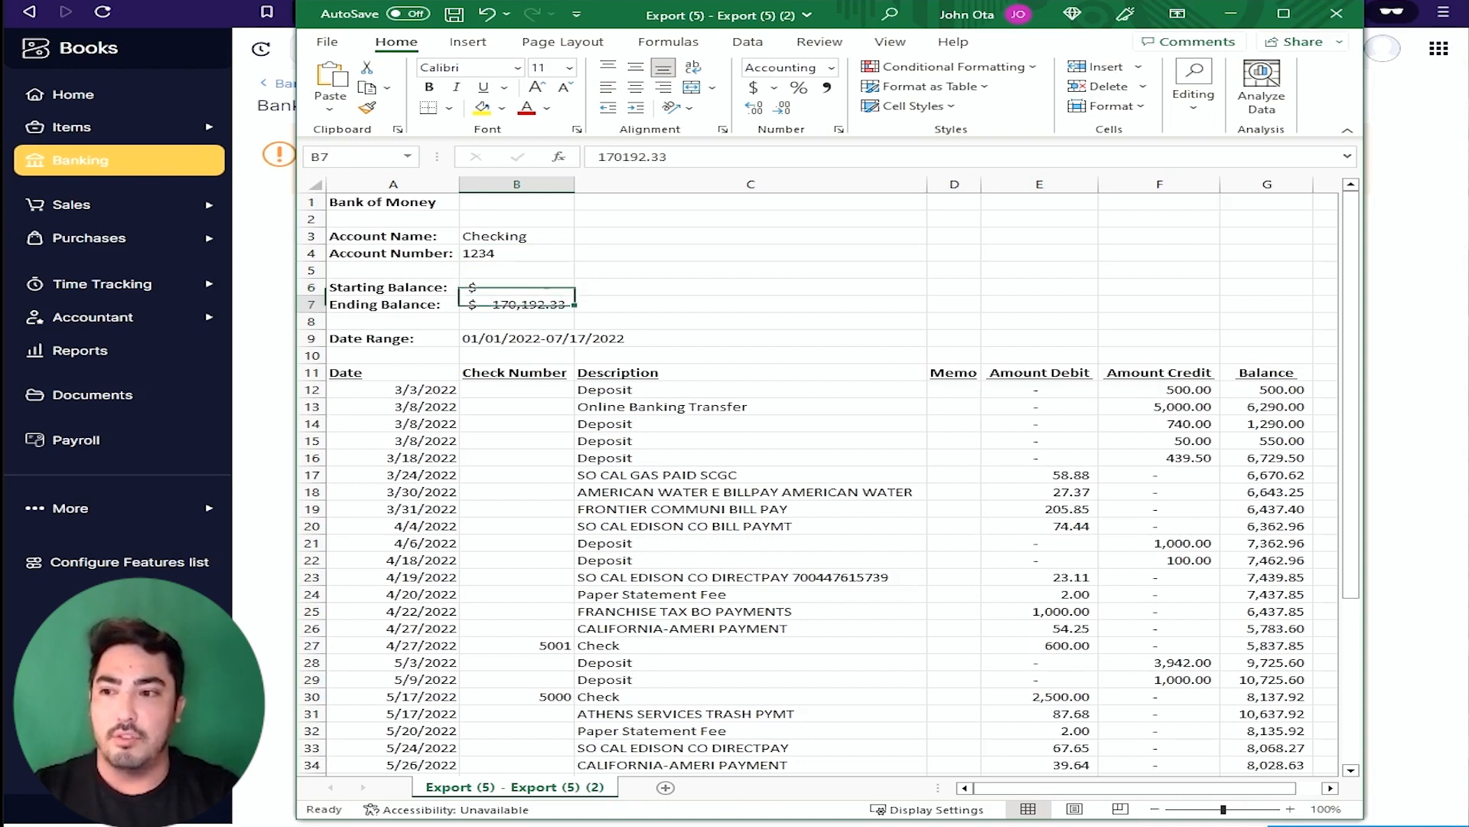
click(573, 338)
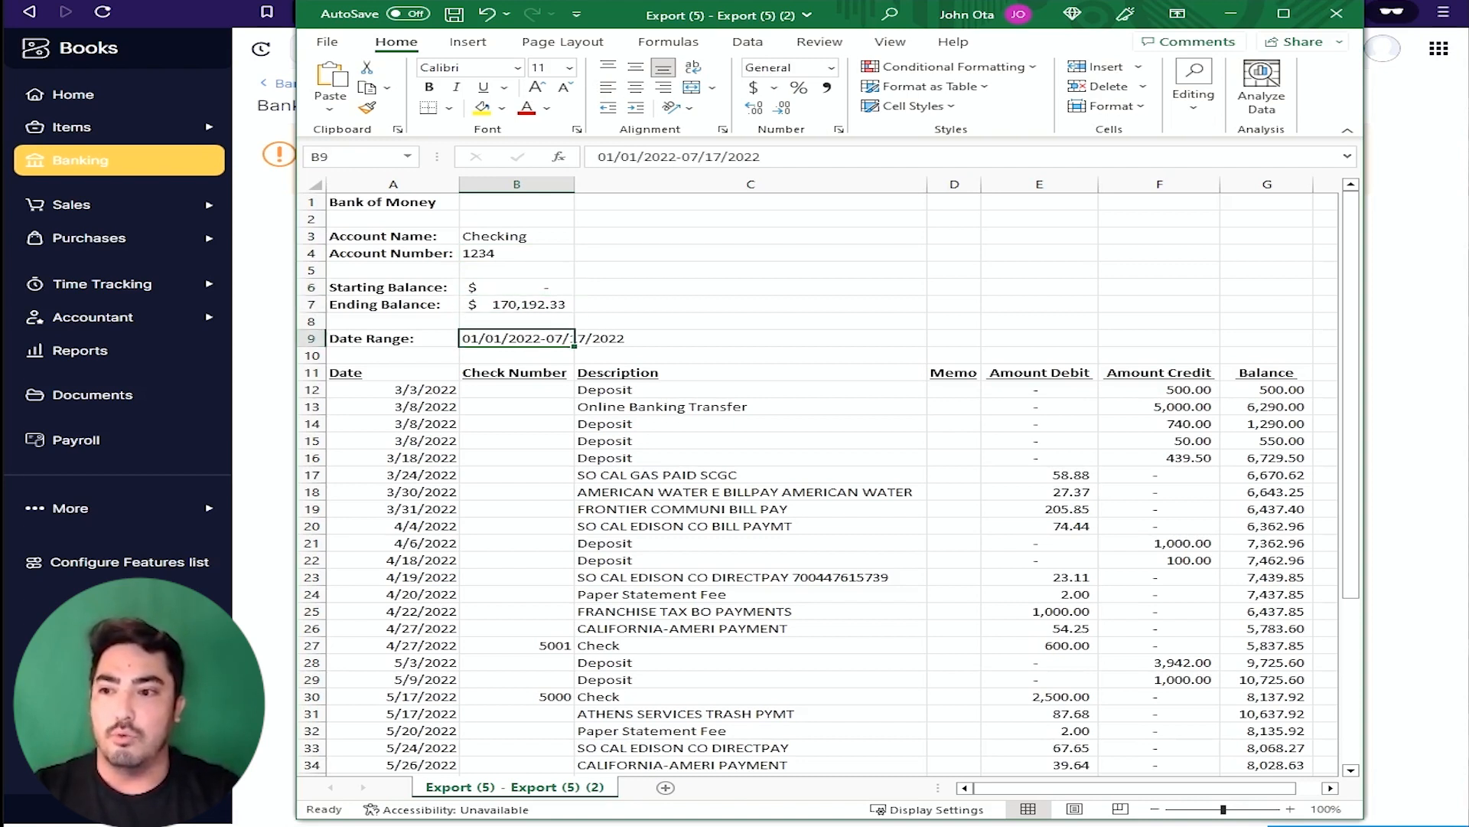
click(575, 339)
click(1039, 338)
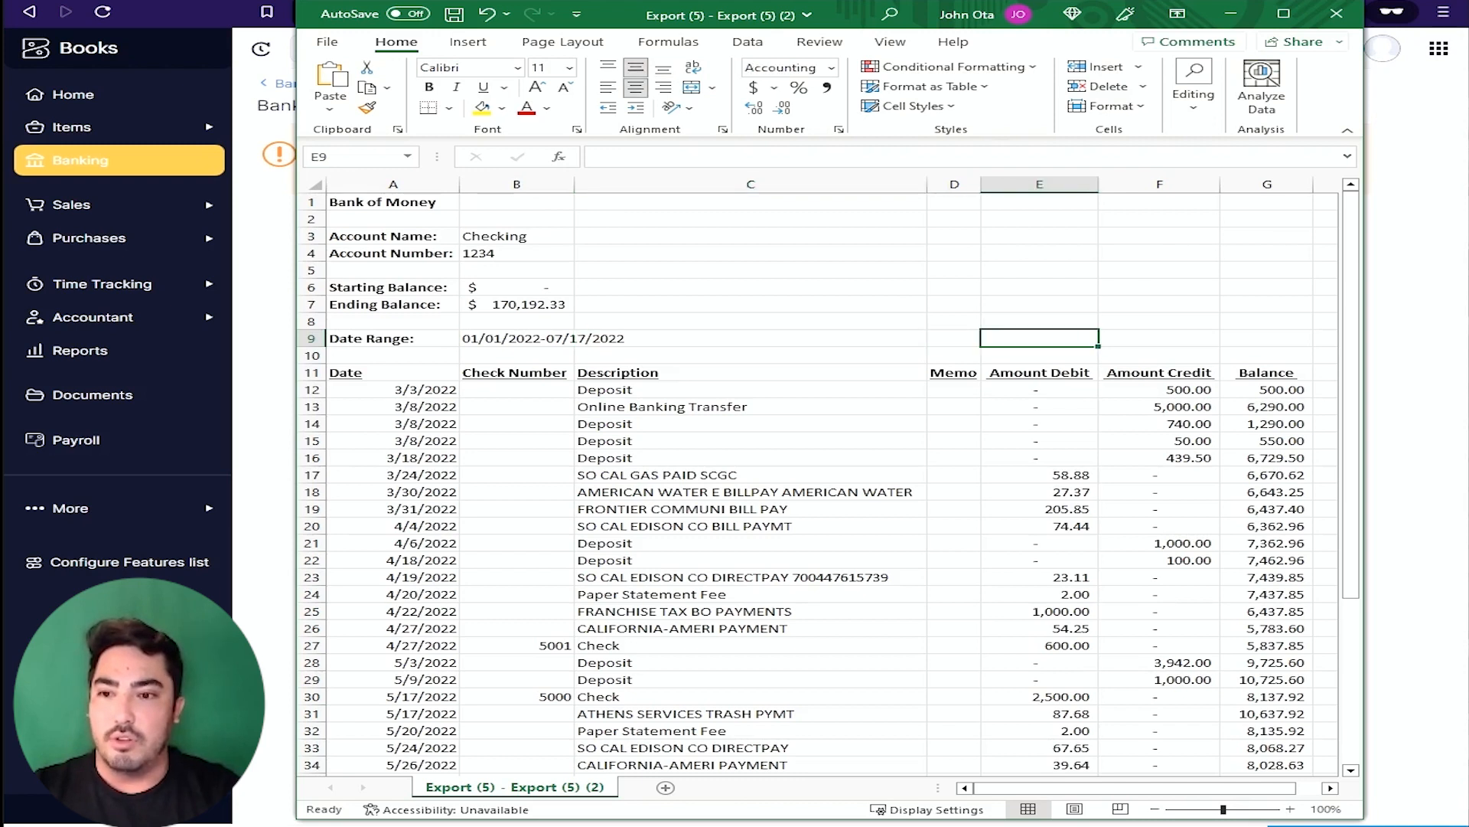
click(954, 338)
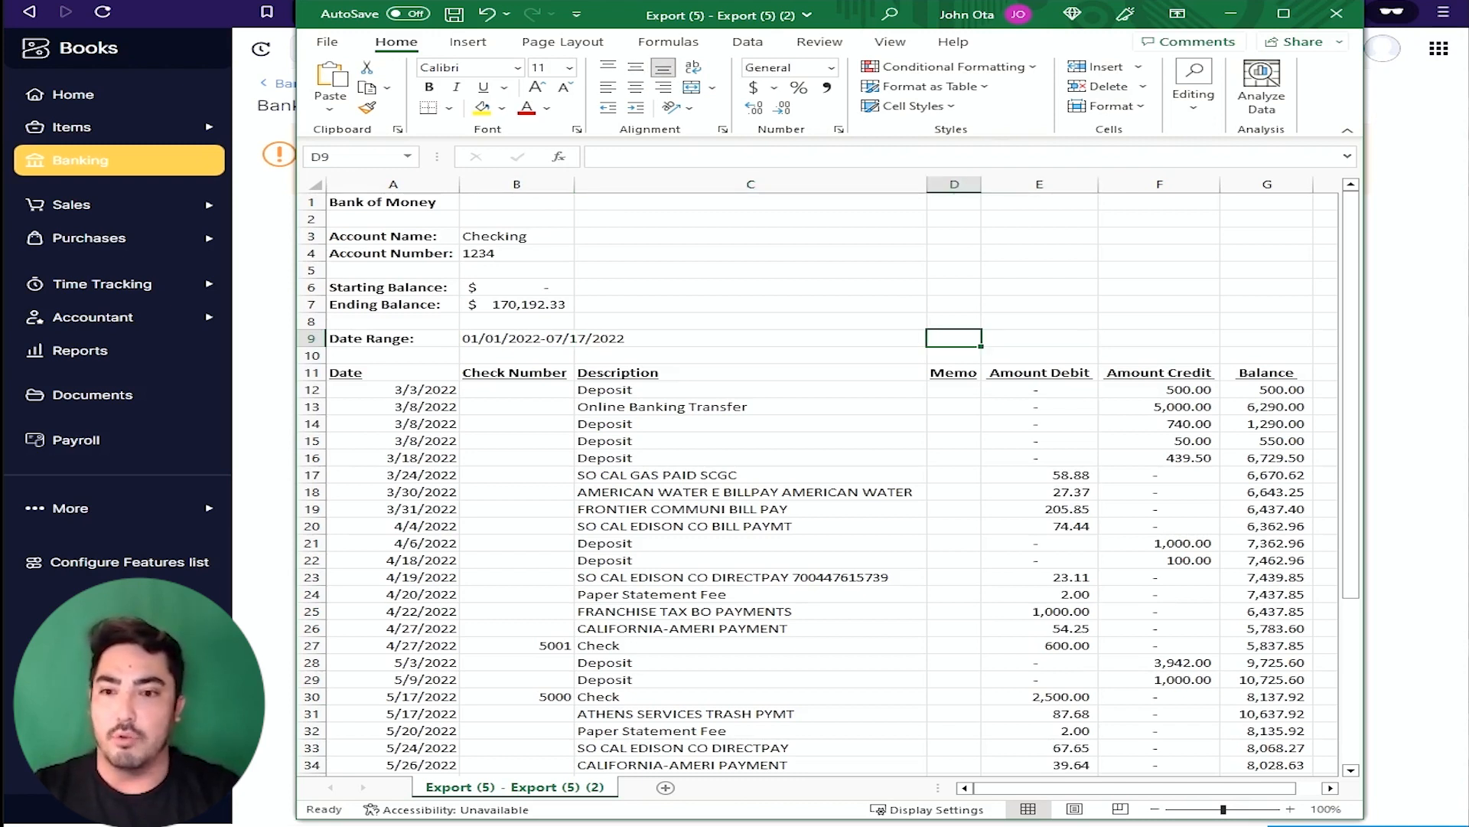
Step: Examine the starting balance and the March 2022 rows of the statement, and return to Zoho Books
drag(394, 389, 1268, 509)
click(394, 390)
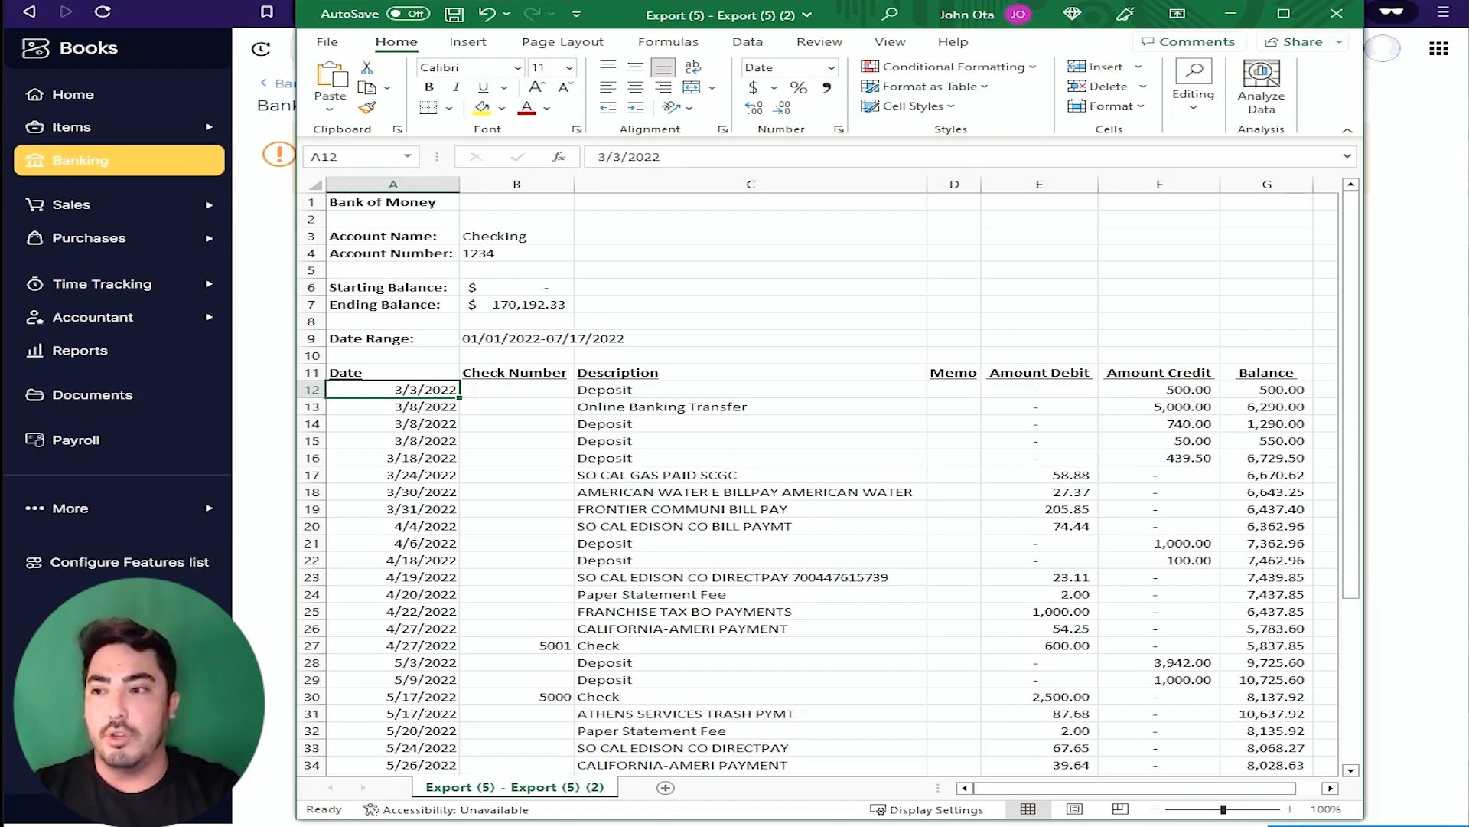
click(517, 288)
drag(393, 390, 1183, 511)
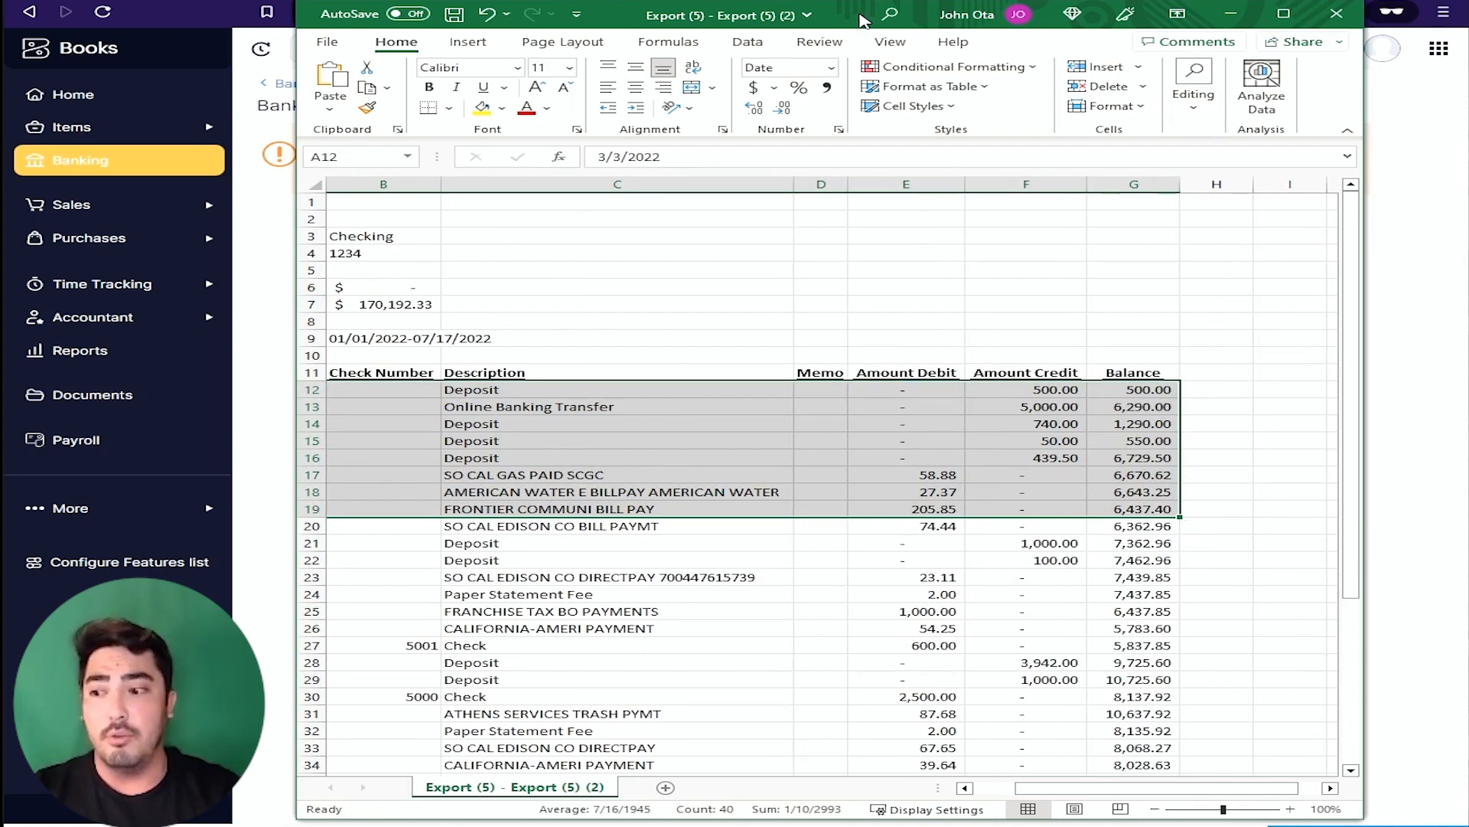
drag(860, 15, 1468, 42)
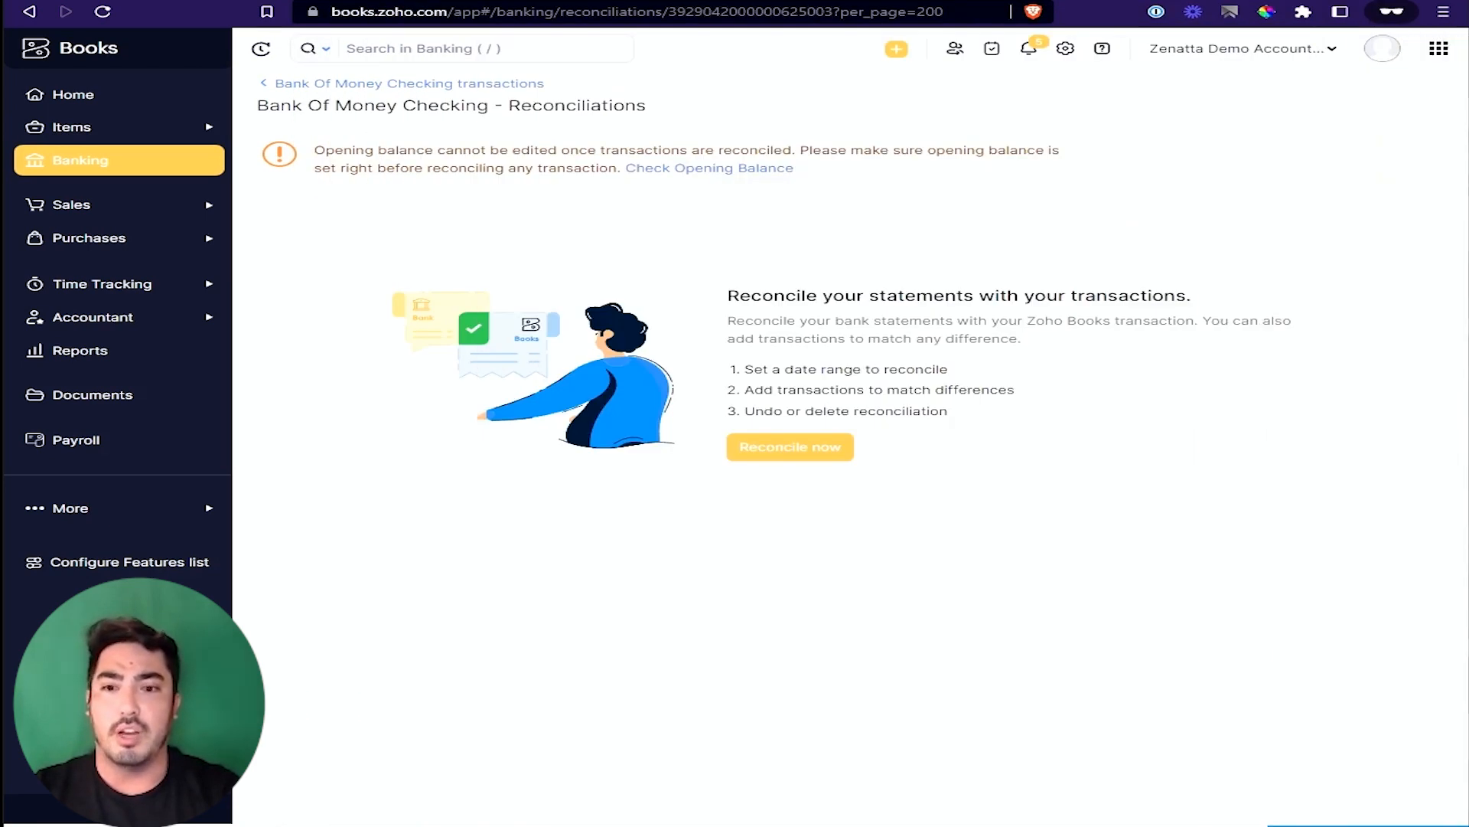
Step: Create a new reconciliation for the checking account with 03/01/2022 as its start date
click(775, 453)
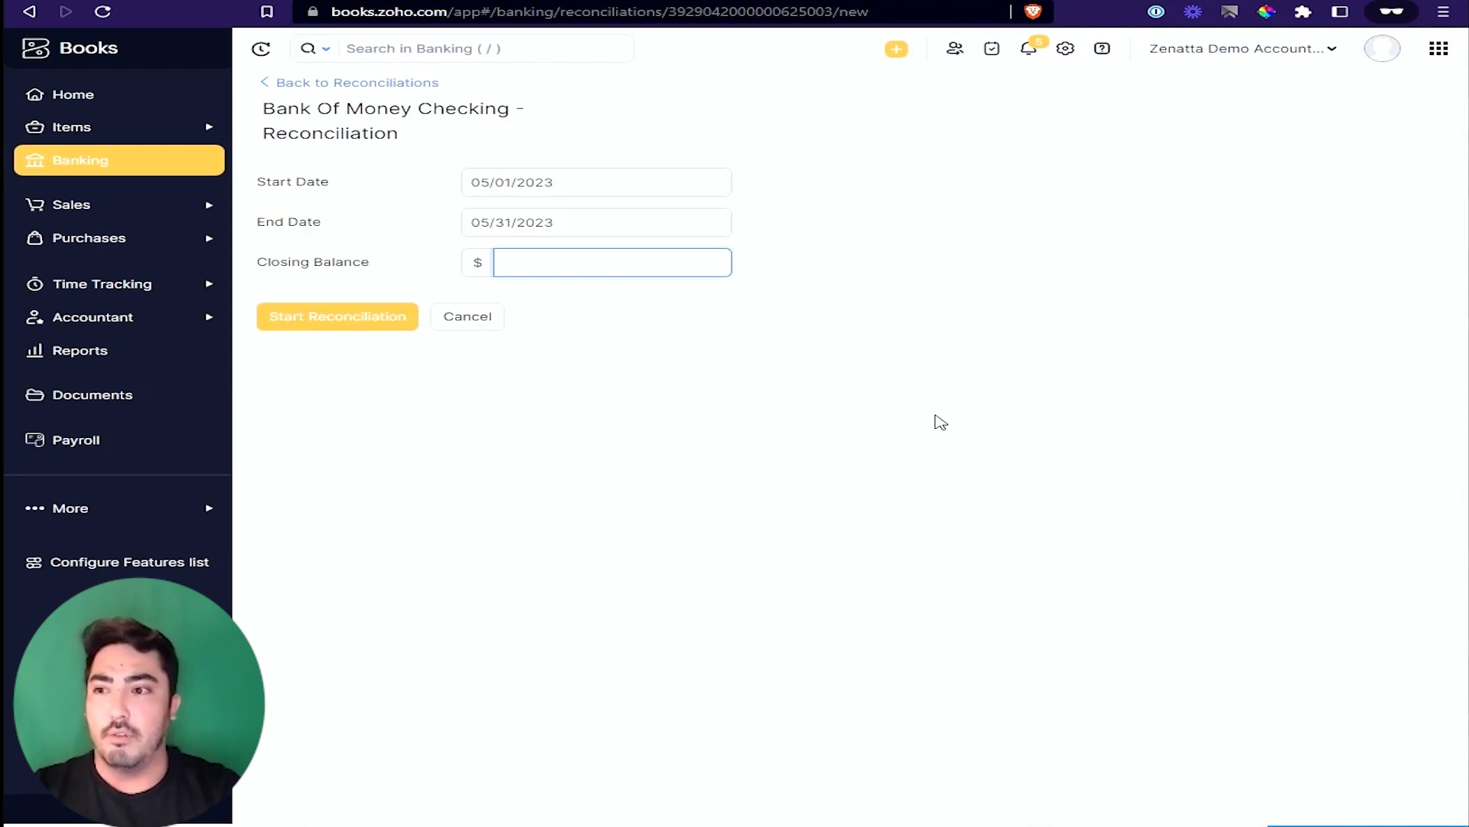
click(471, 182)
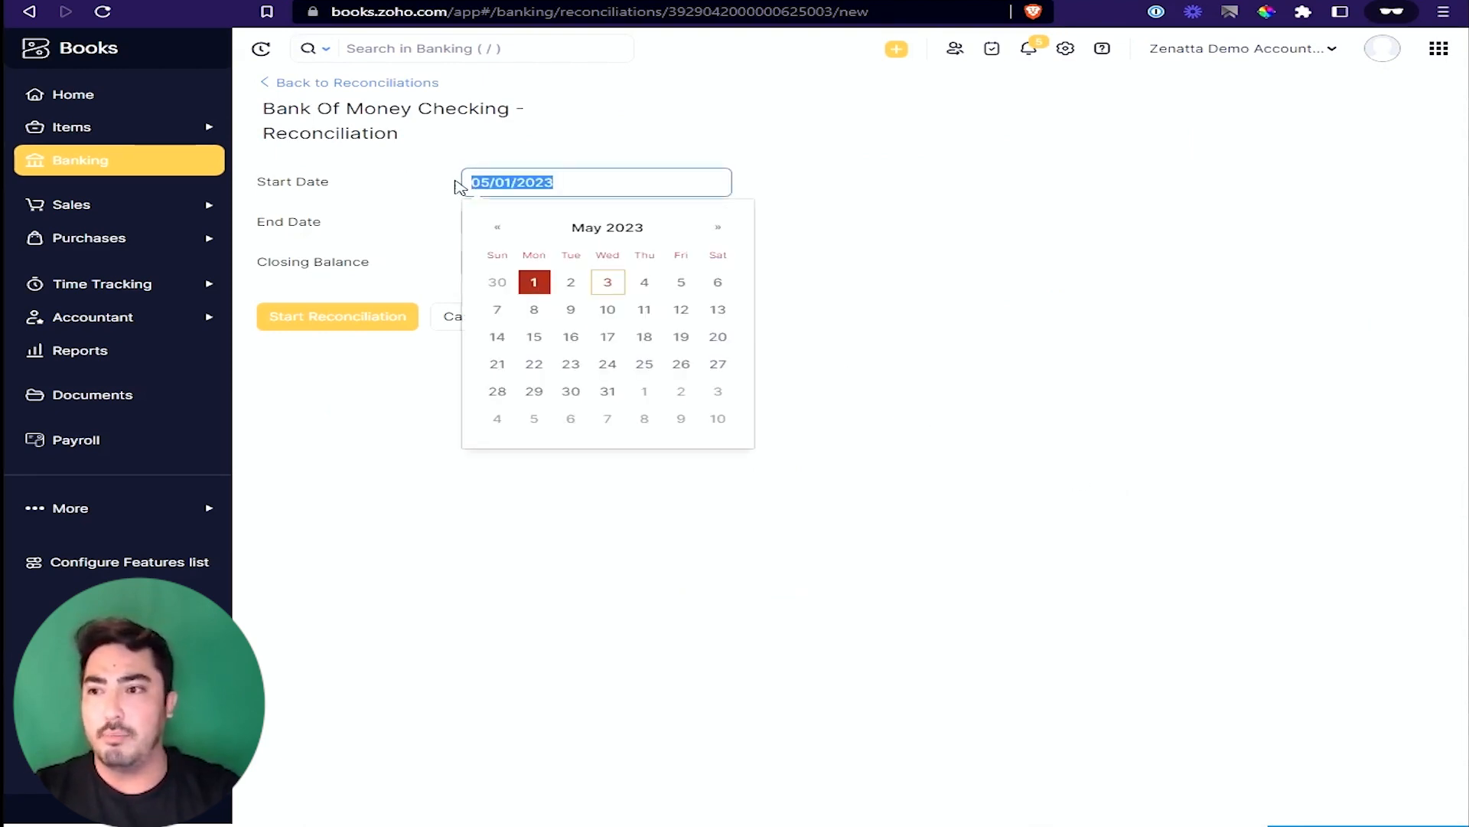
click(623, 229)
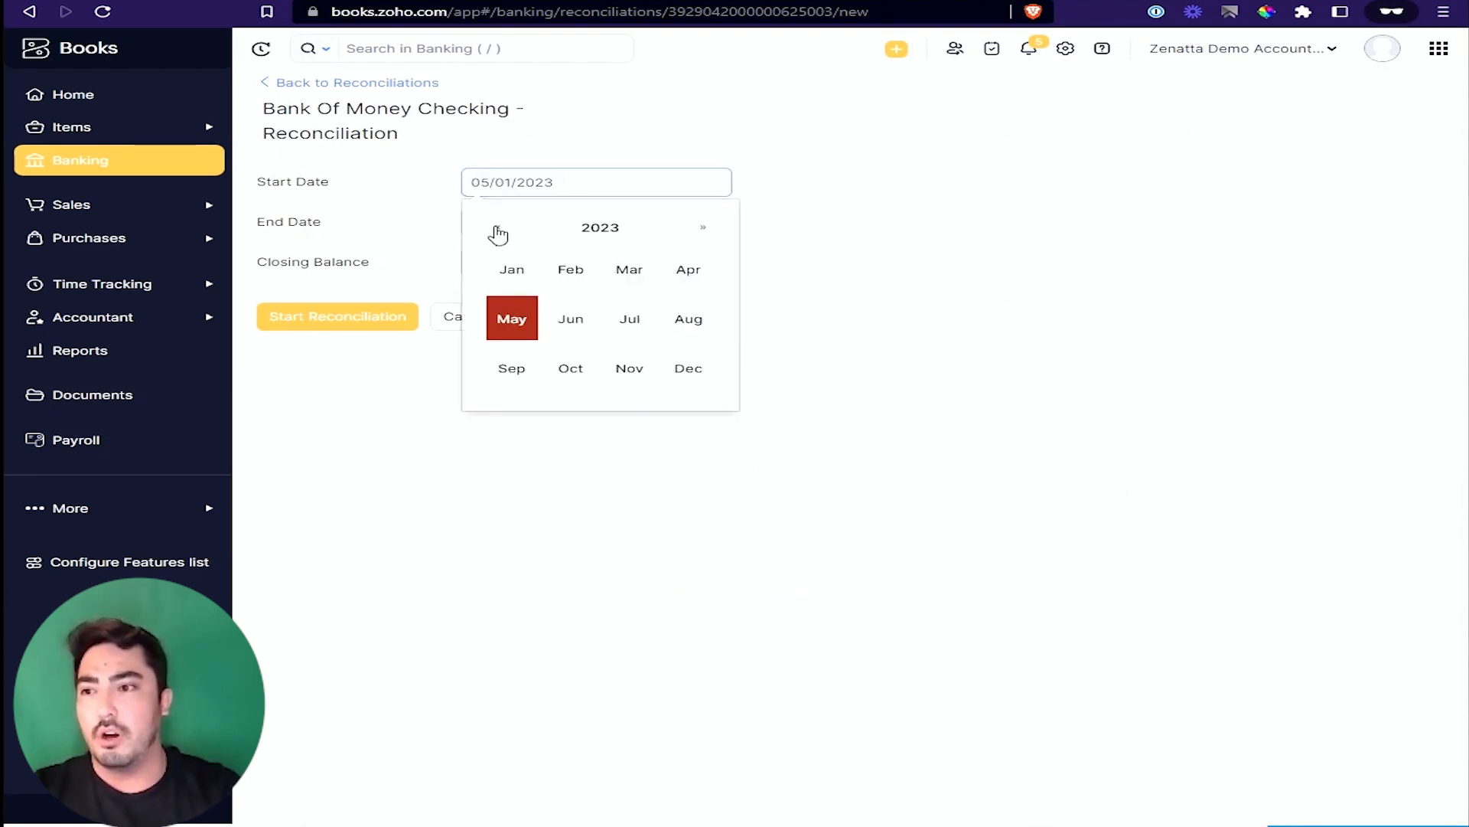
click(497, 229)
click(630, 273)
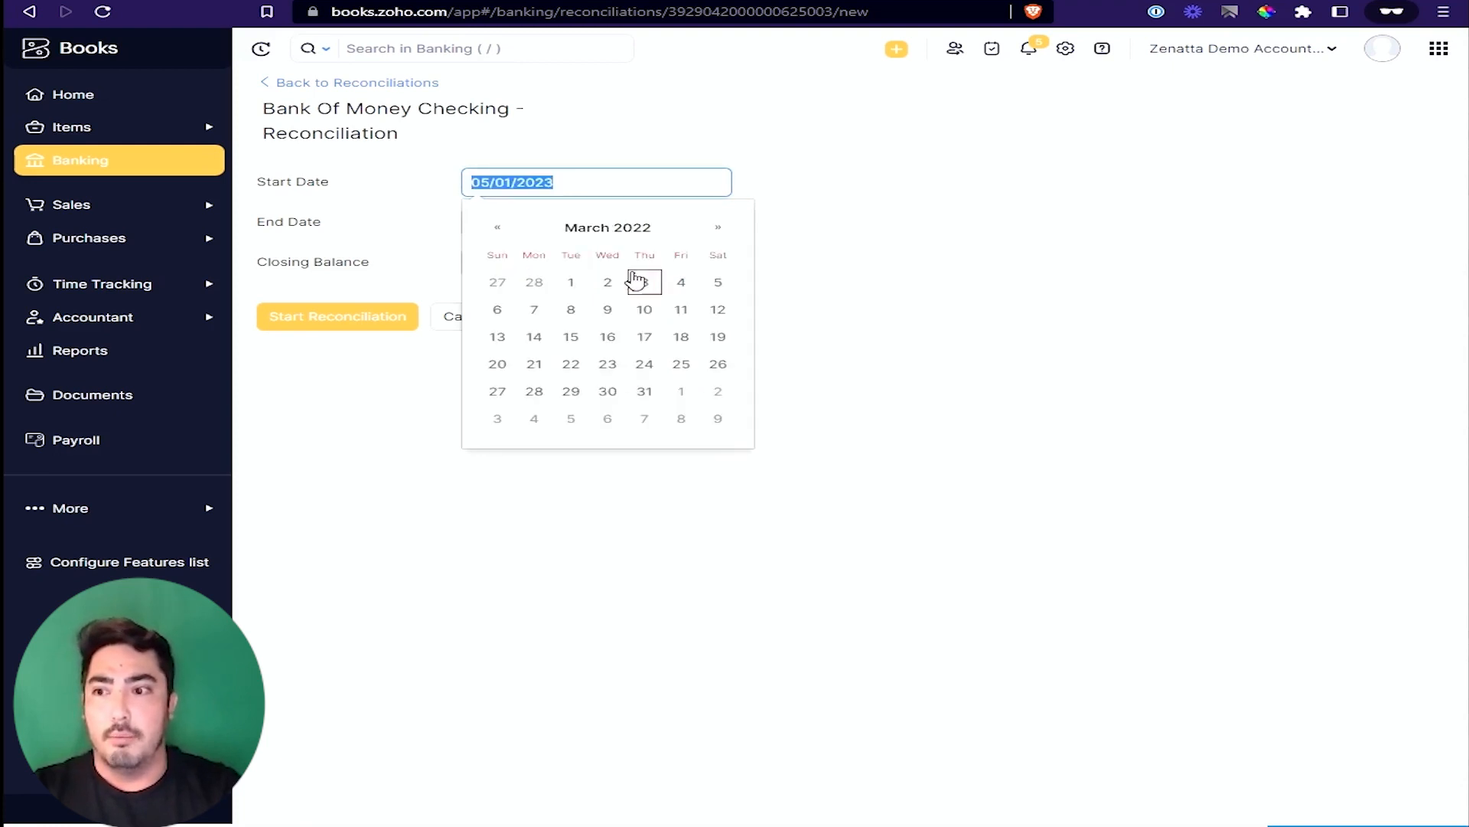
click(571, 282)
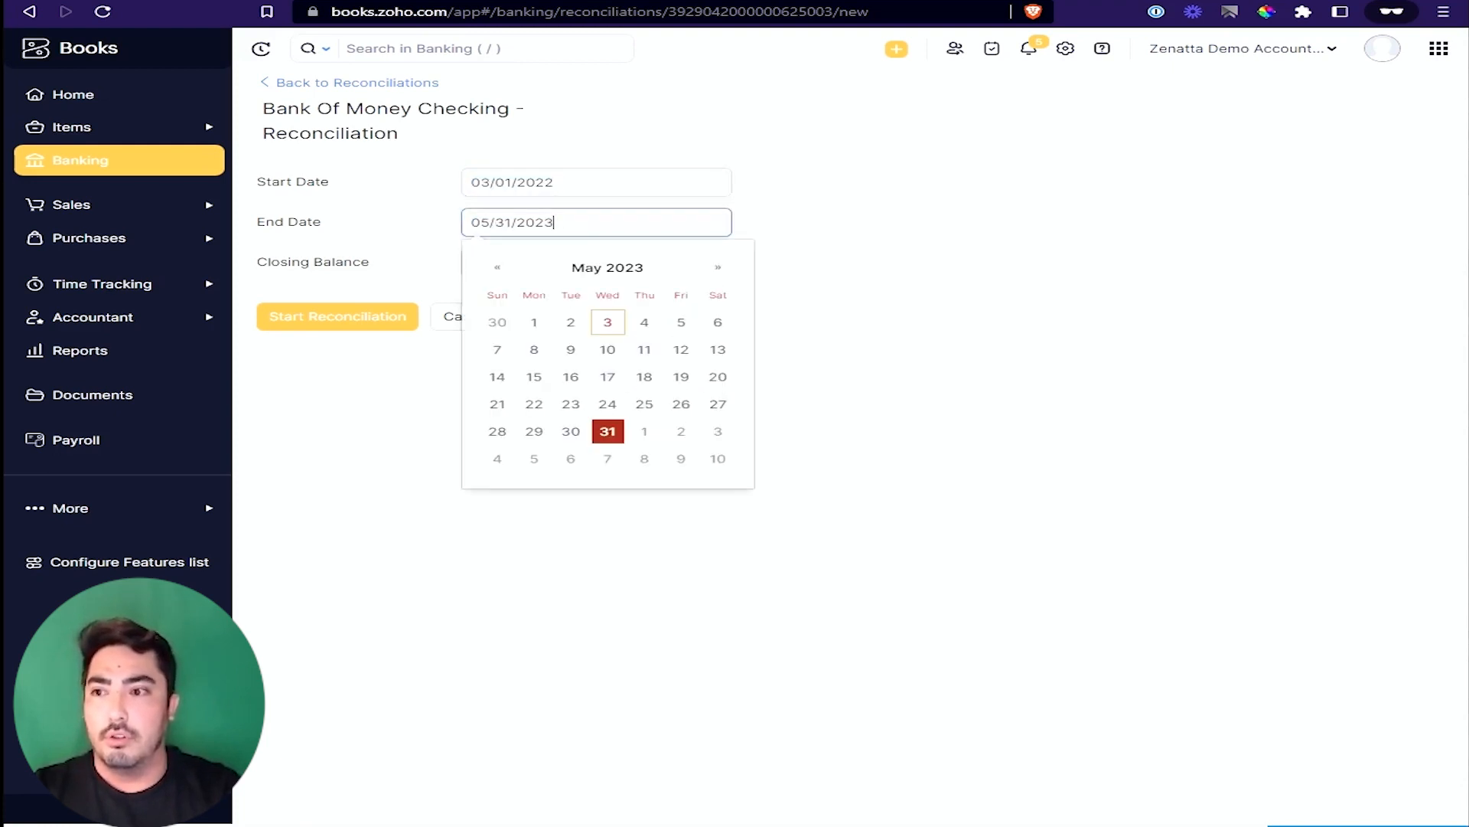
Step: Set the reconciliation's end date to 03/31/2022
click(604, 270)
click(498, 267)
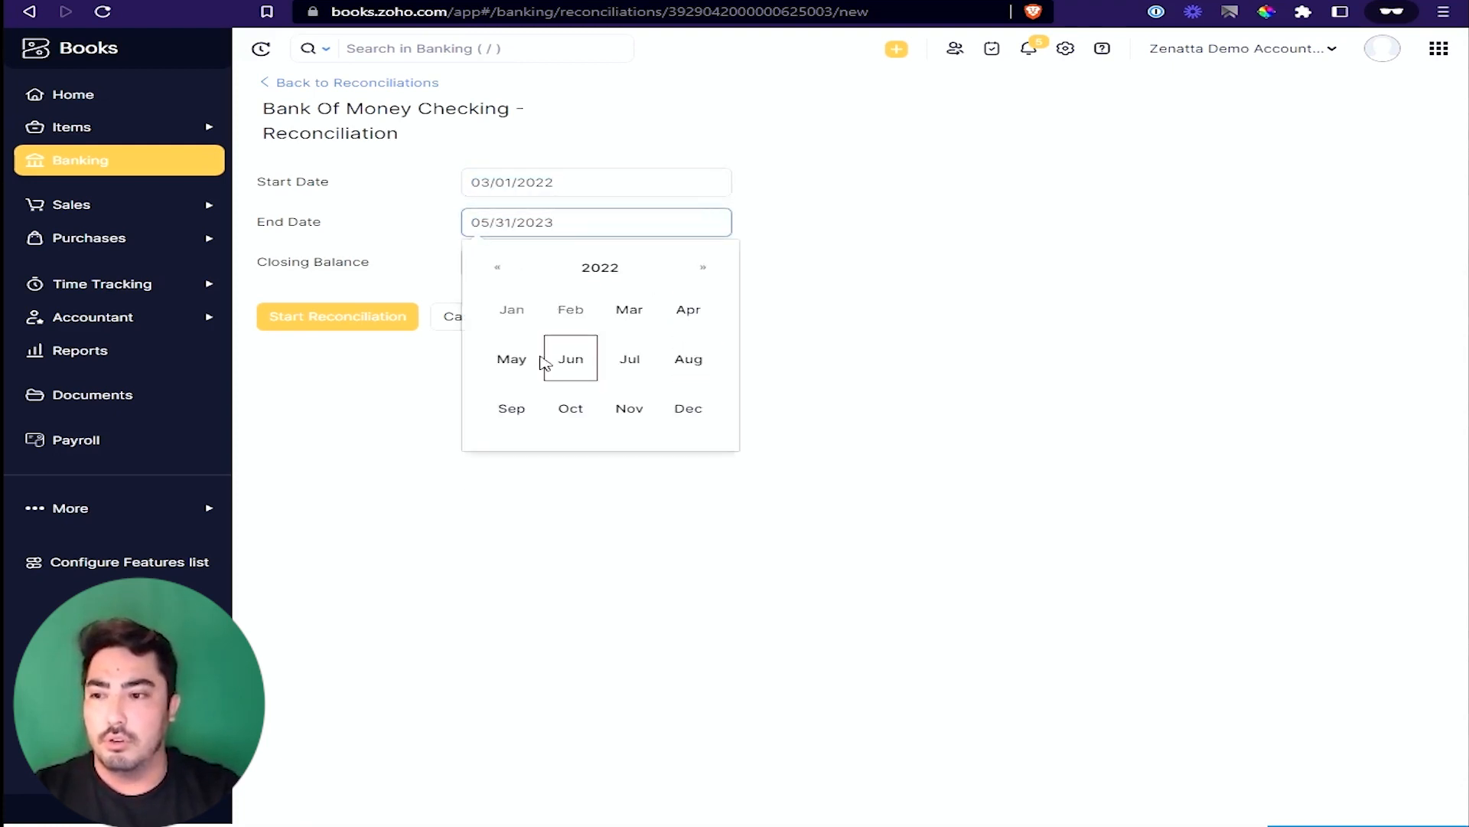
click(628, 320)
click(656, 433)
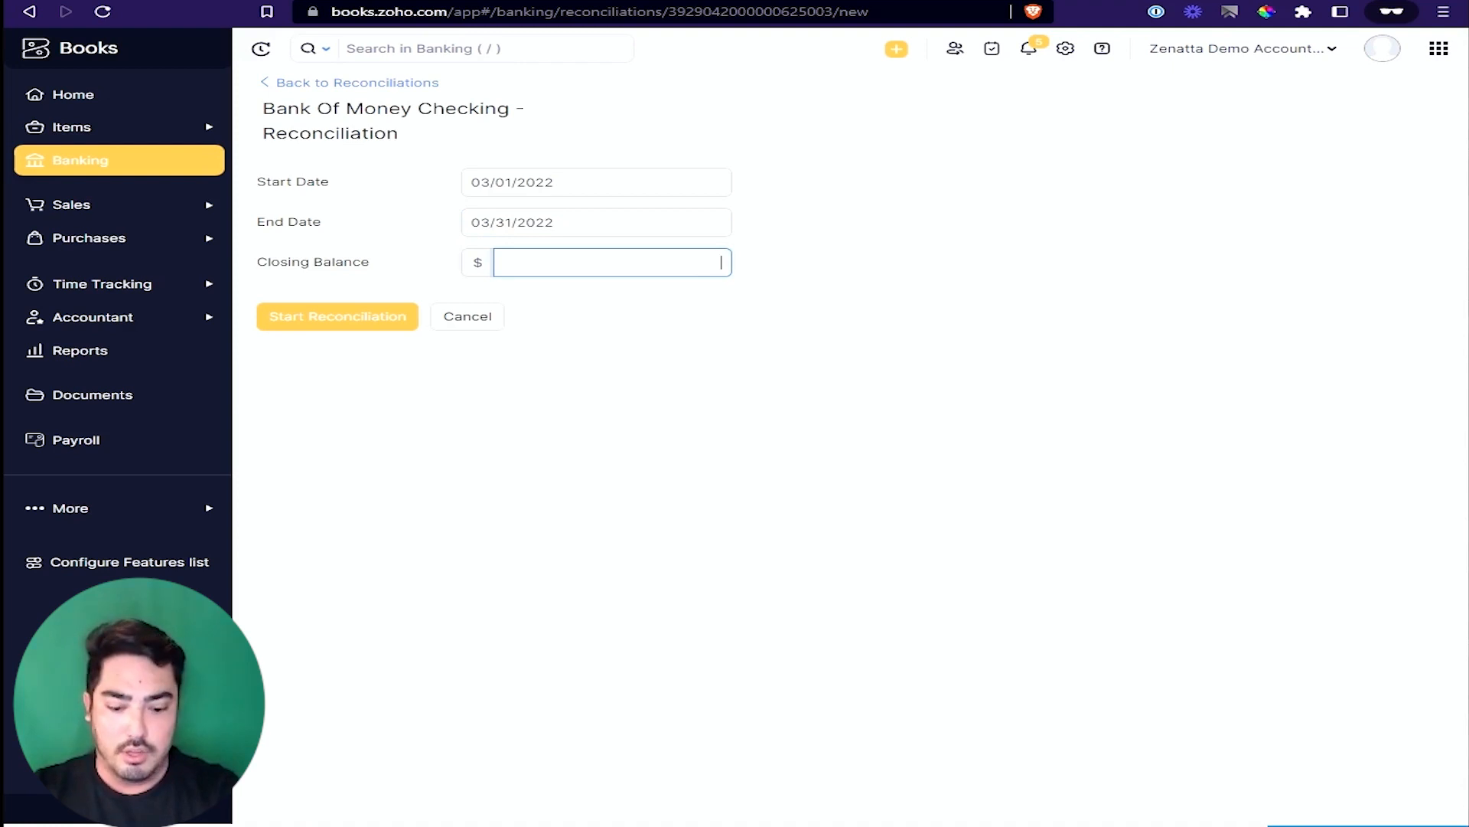
Step: Set the closing balance to 6437.40 and start the reconciliation
text(6437.40)
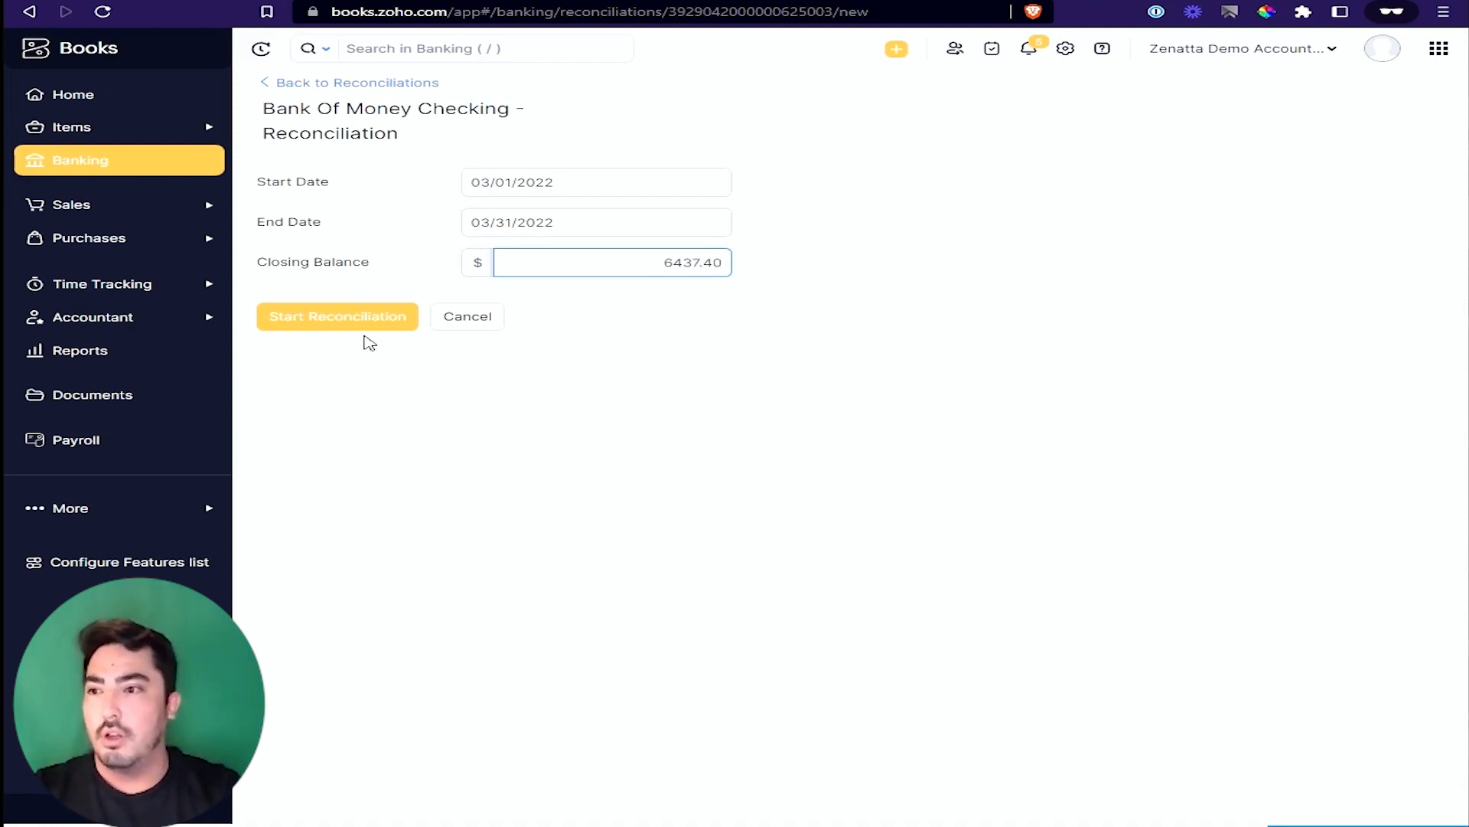
click(341, 327)
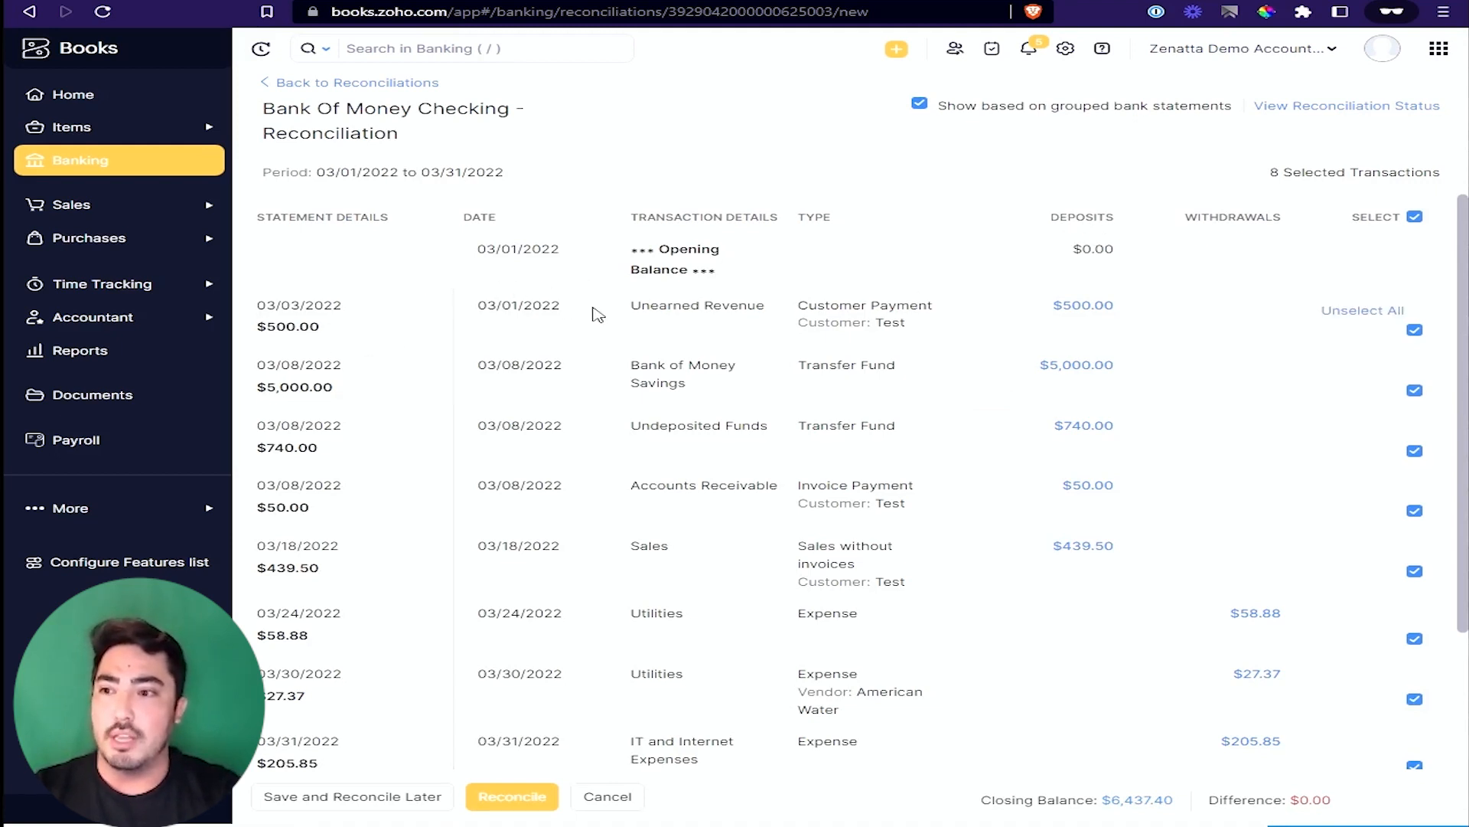
Step: Examine the March 2022 transactions selected for reconciliation and compare the closing balance, cleared amount and difference
scroll(394, 594, down, 5)
scroll(388, 603, up, 5)
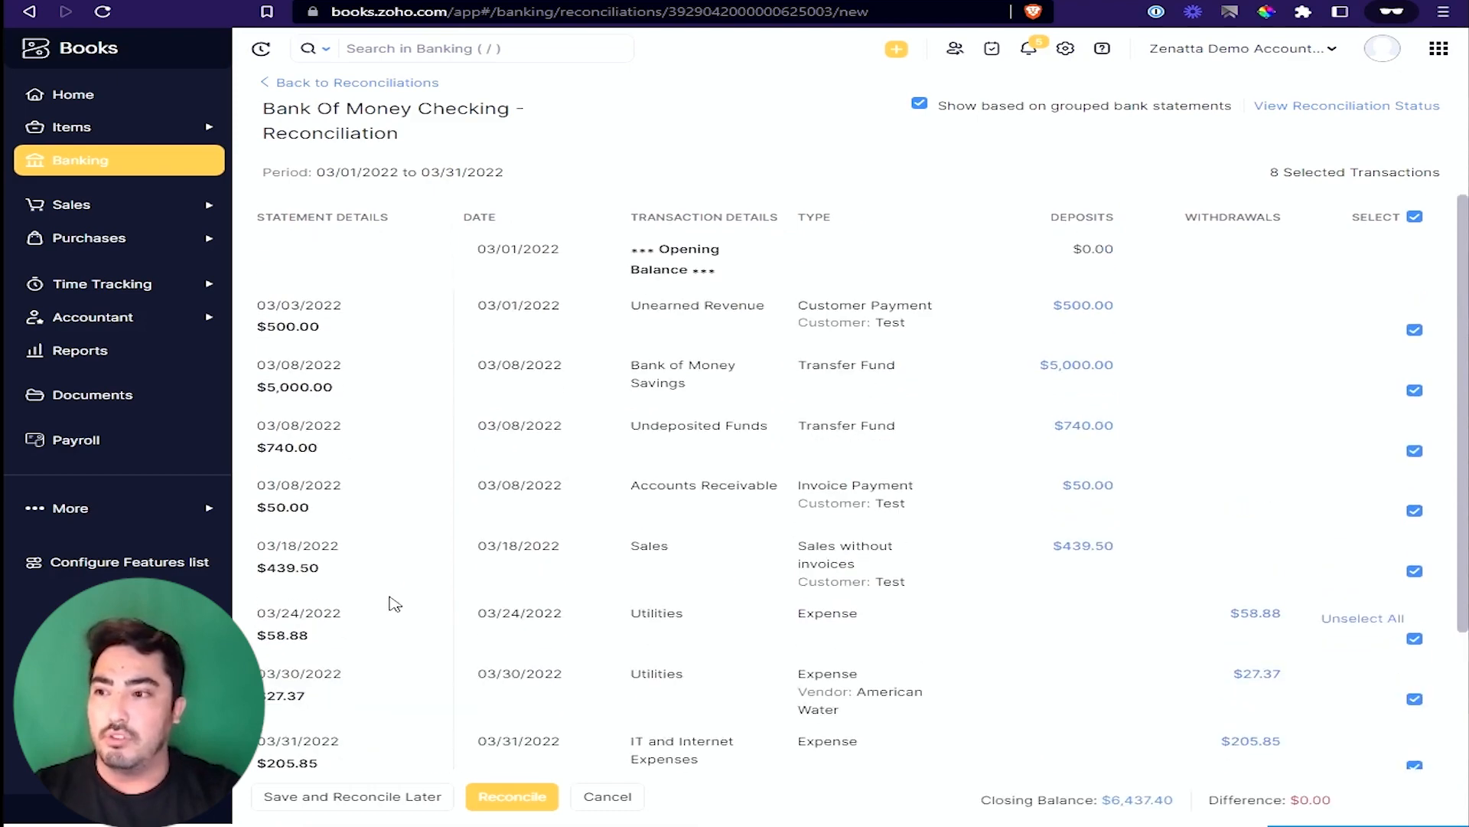
scroll(385, 605, down, 3)
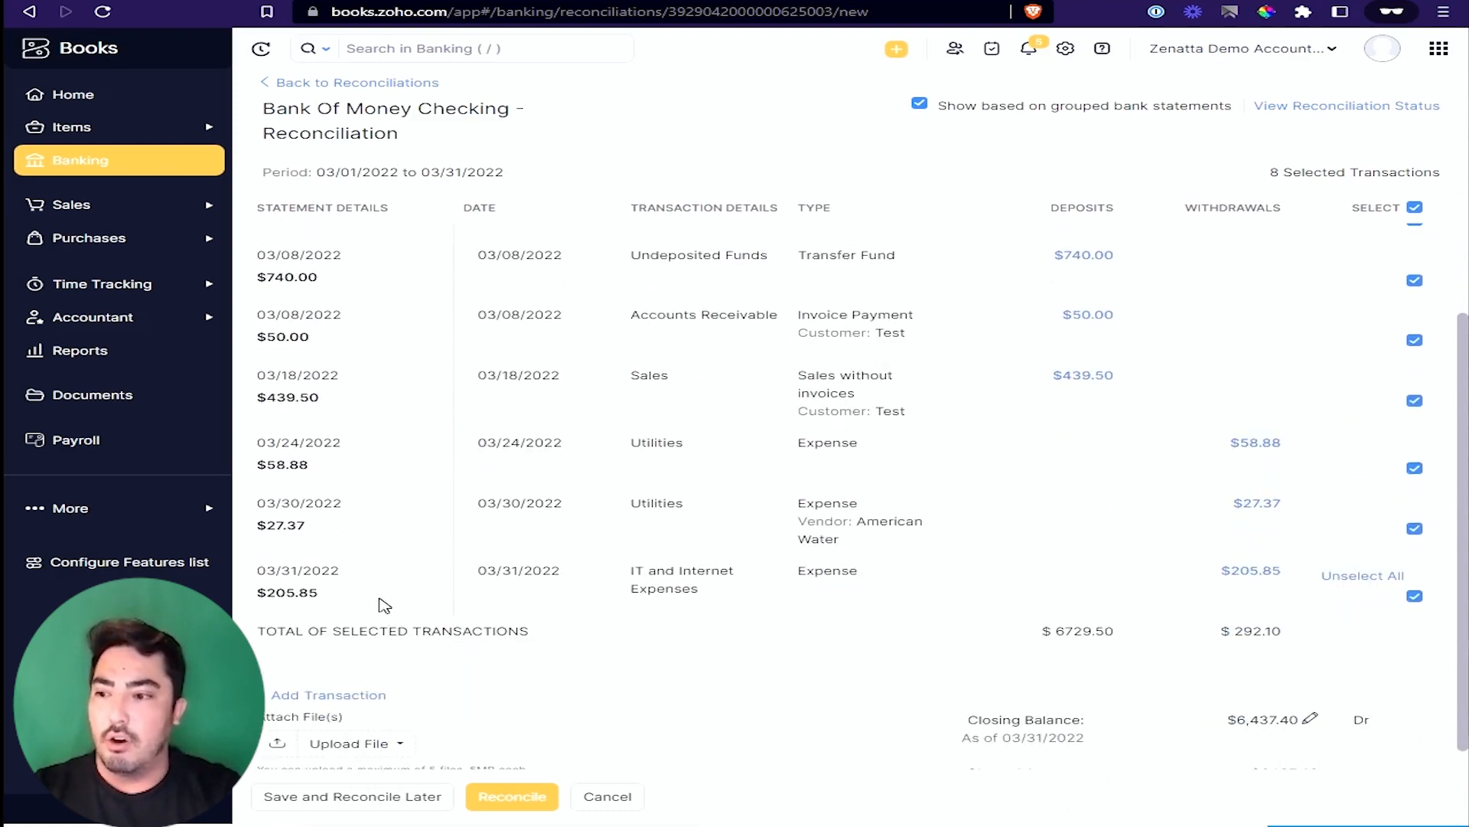
scroll(440, 601, up, 3)
scroll(440, 600, down, 1)
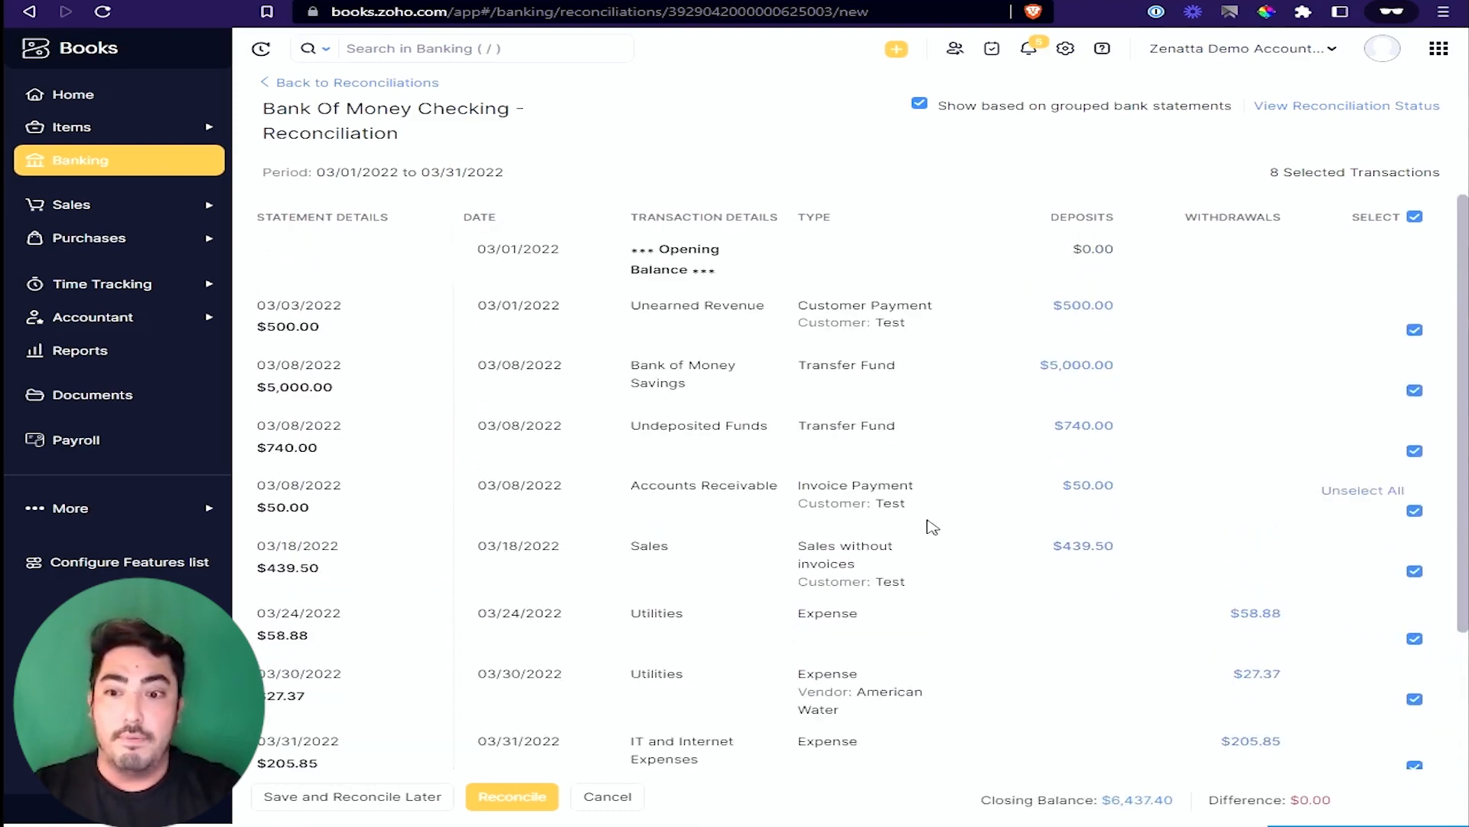
scroll(1040, 459, up, 2)
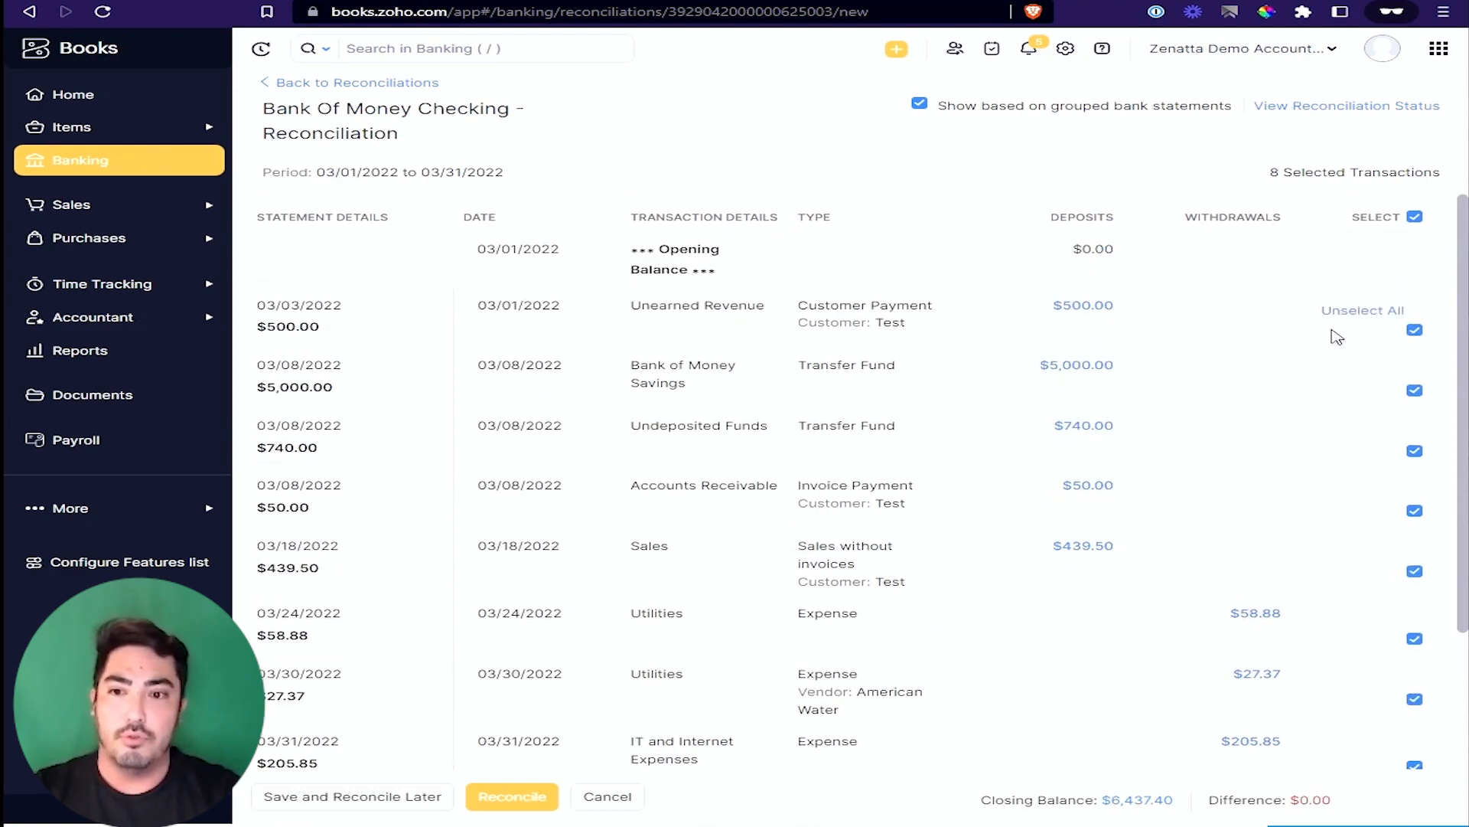
scroll(1309, 414, down, 3)
scroll(1255, 673, down, 2)
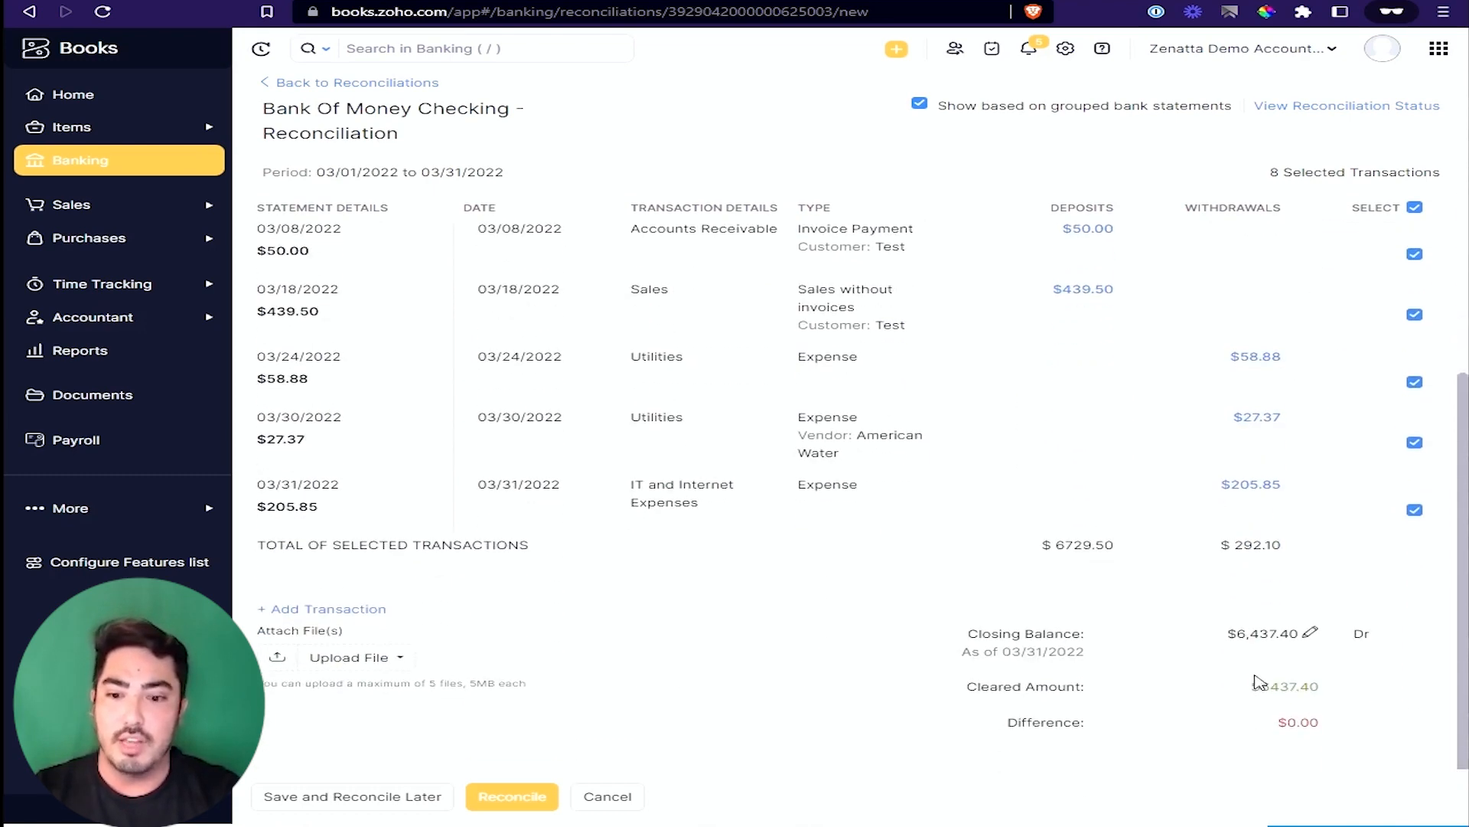
drag(1140, 712, 1364, 717)
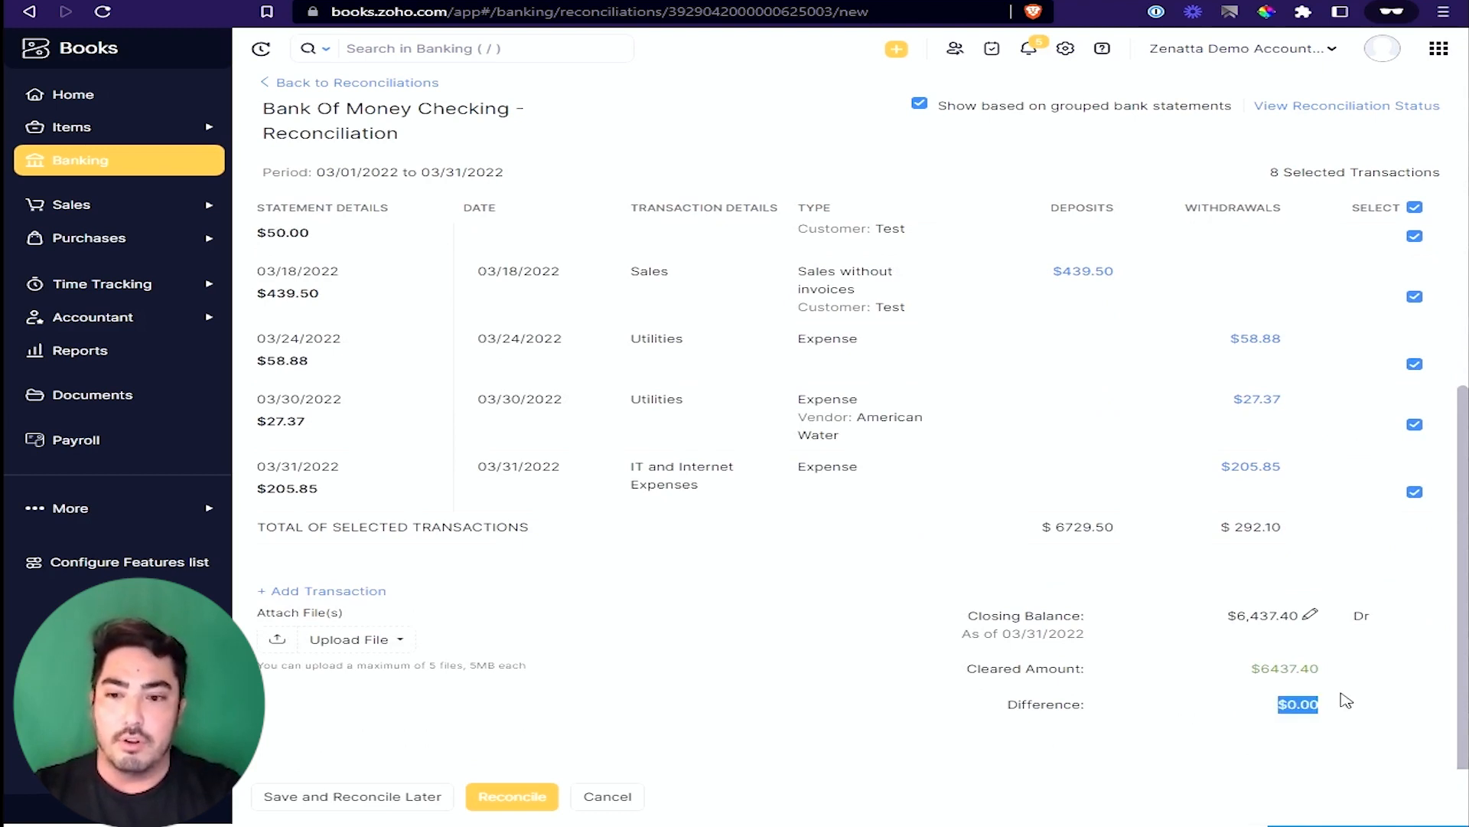
drag(1225, 617, 1291, 617)
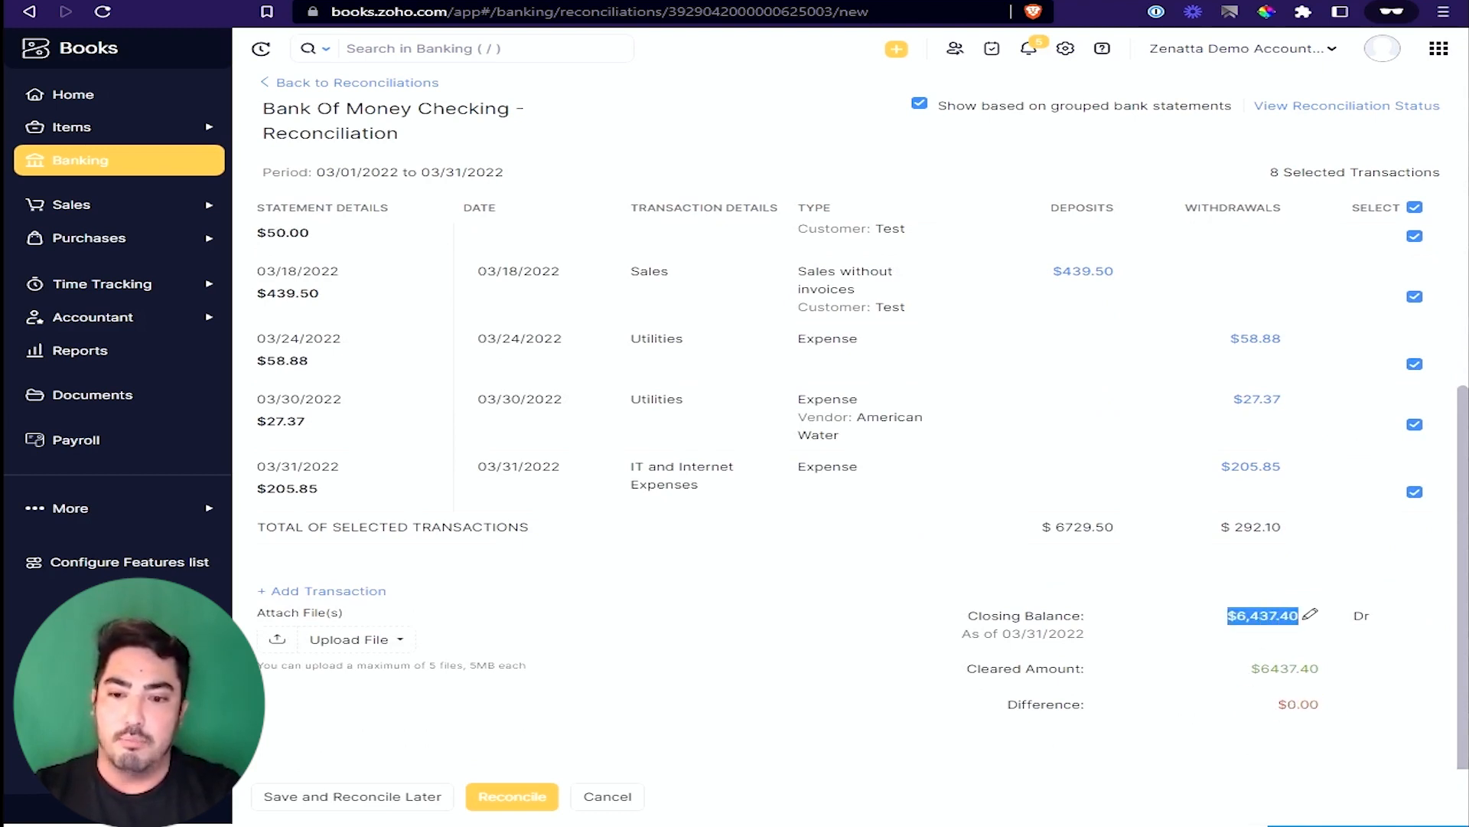
drag(1236, 675, 1369, 681)
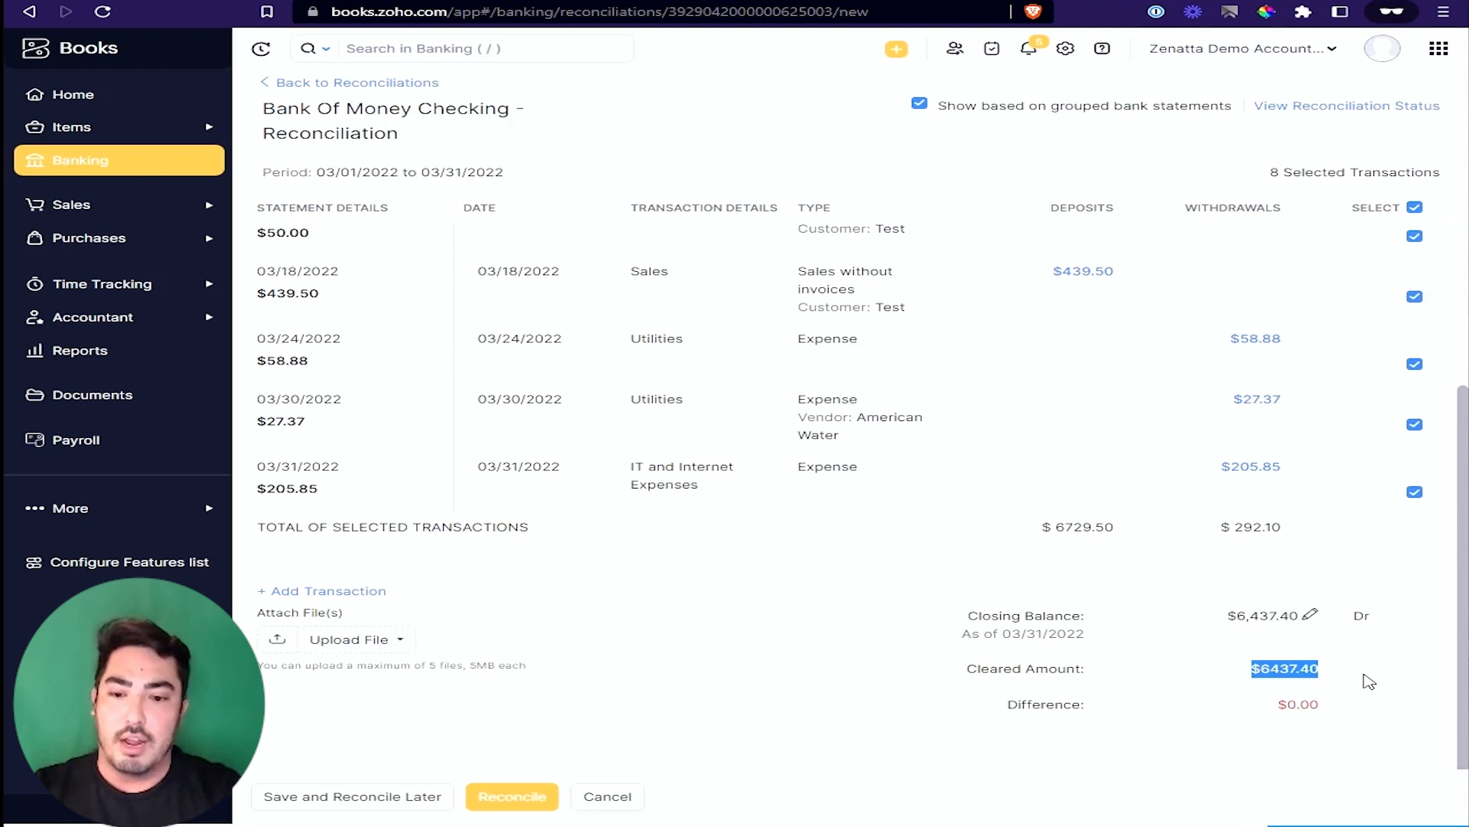
click(1370, 683)
Step: Recheck the selected transactions and the difference, and complete the March 2022 reconciliation of the checking account
scroll(1392, 695, up, 5)
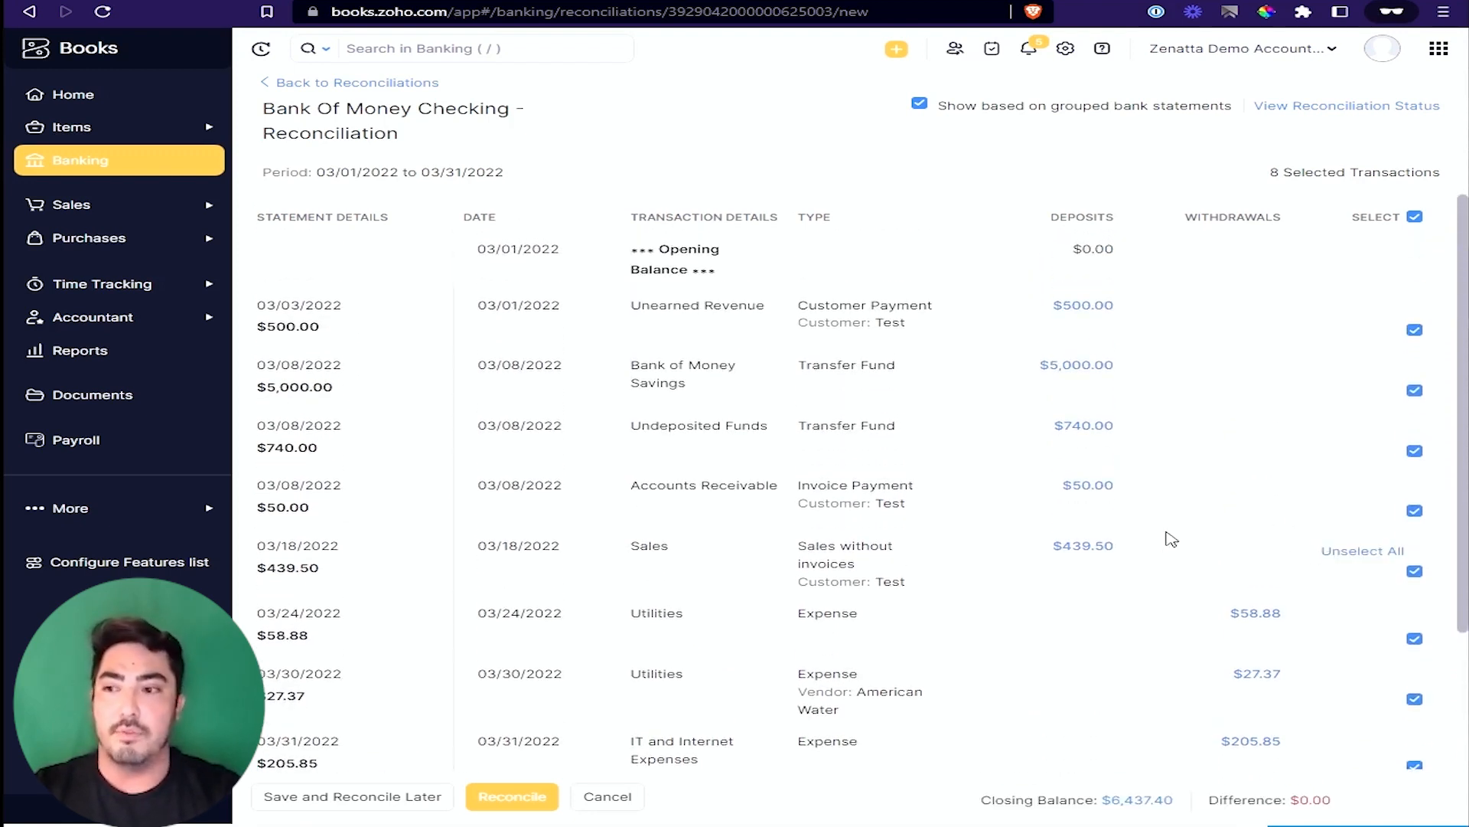
scroll(1158, 558, down, 2)
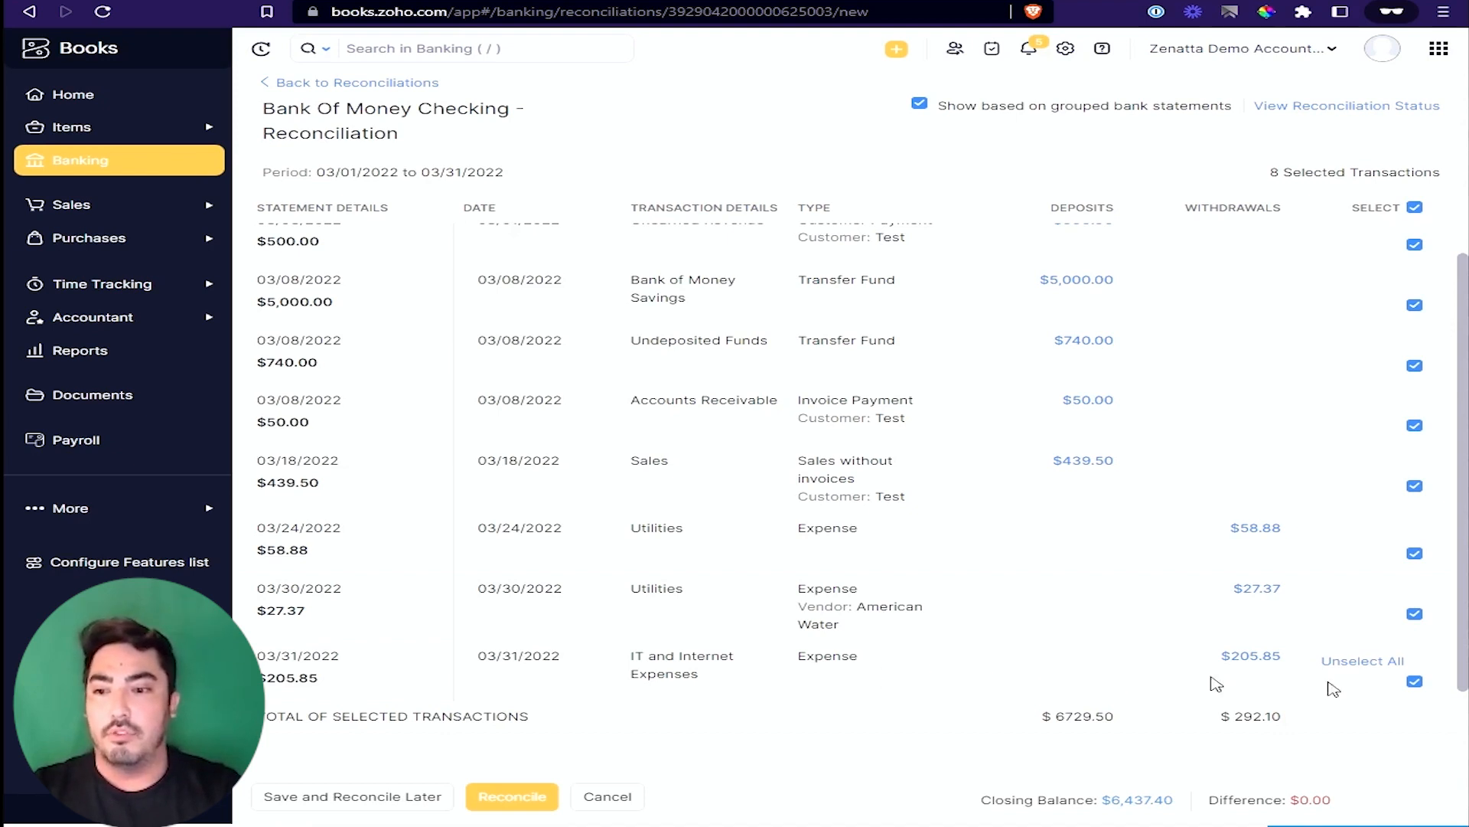
scroll(968, 541, up, 2)
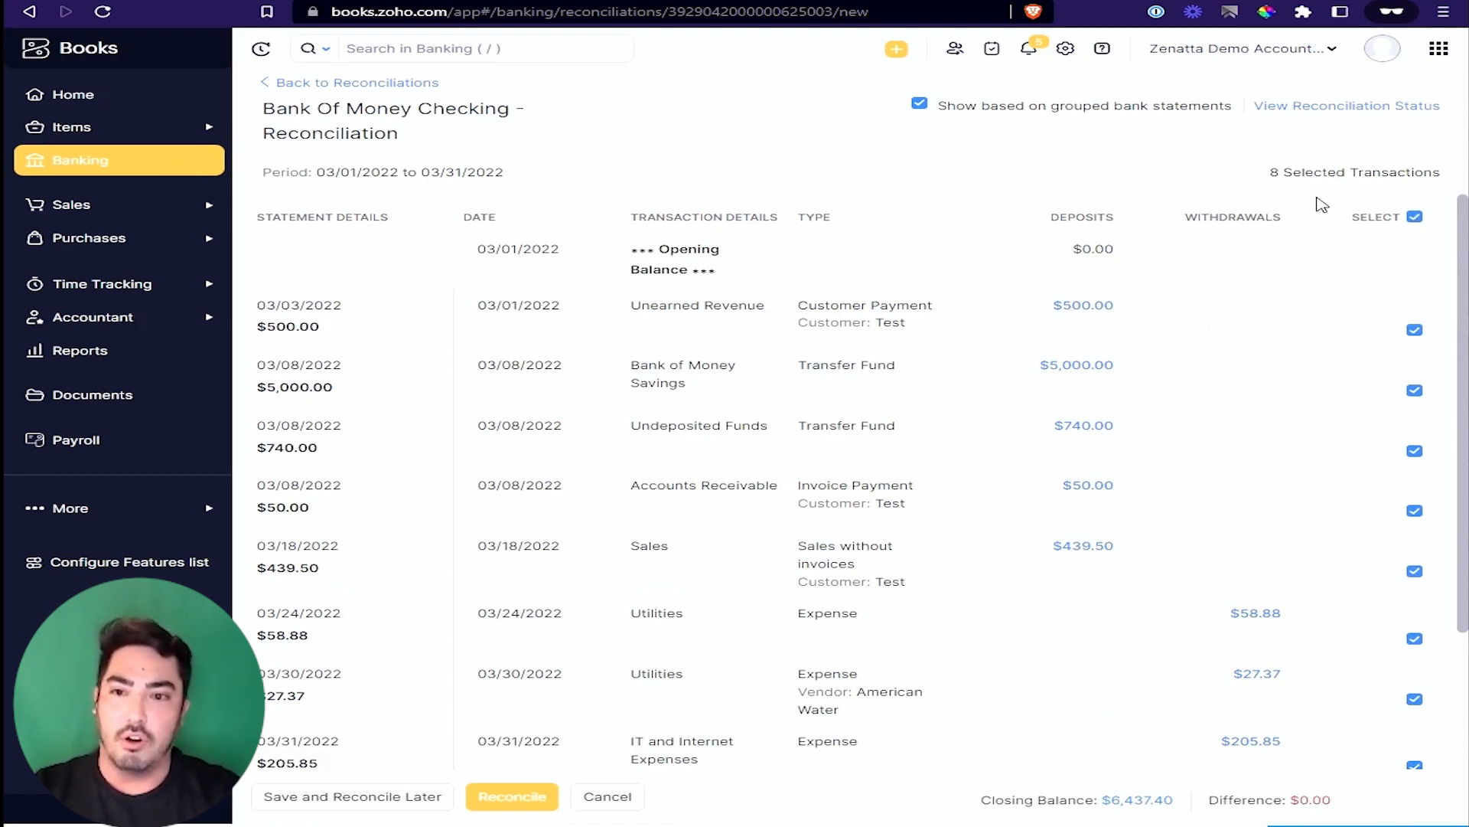
scroll(1152, 674, down, 5)
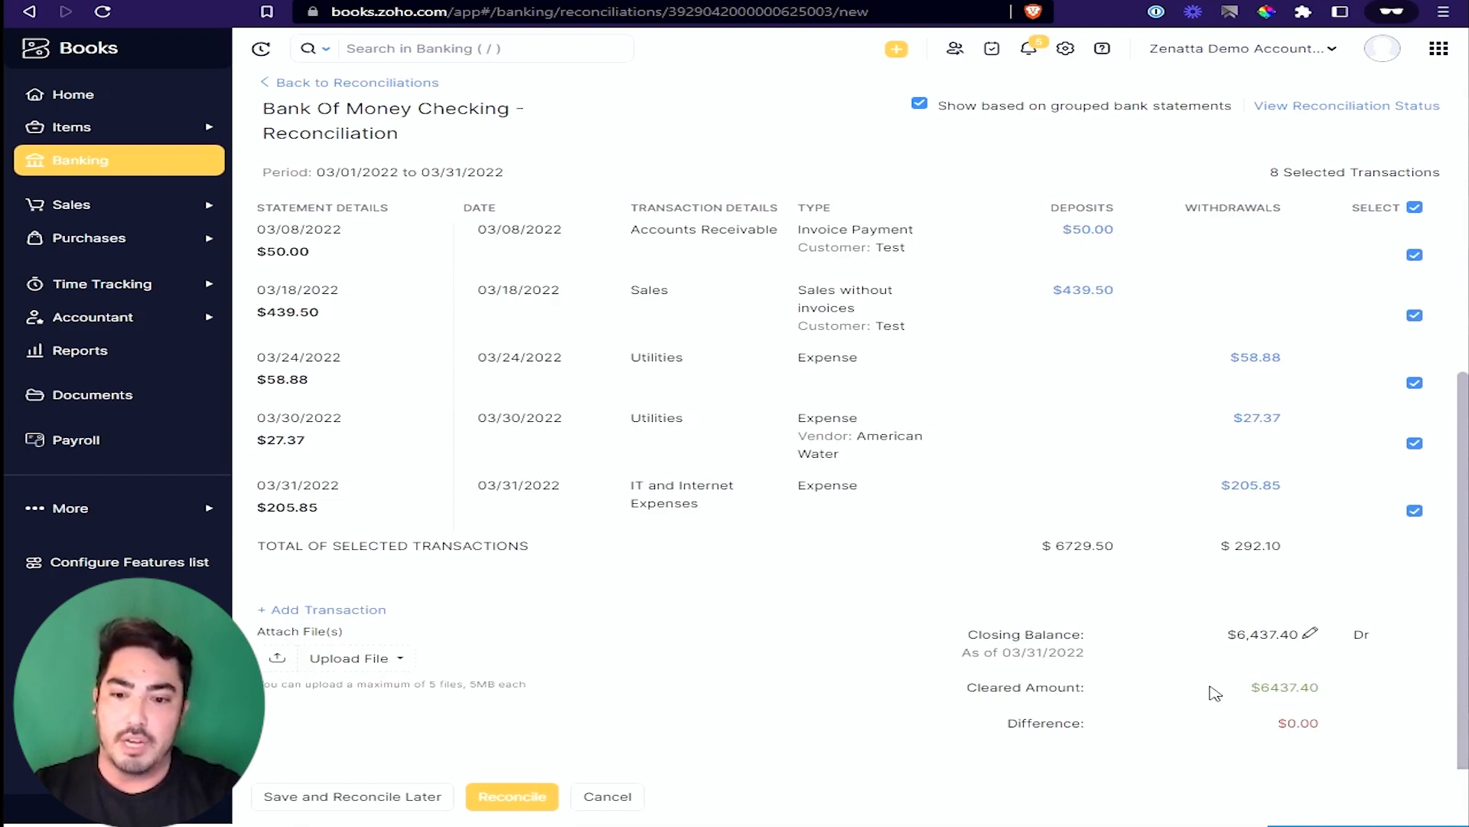
drag(1249, 724, 1326, 727)
click(1167, 691)
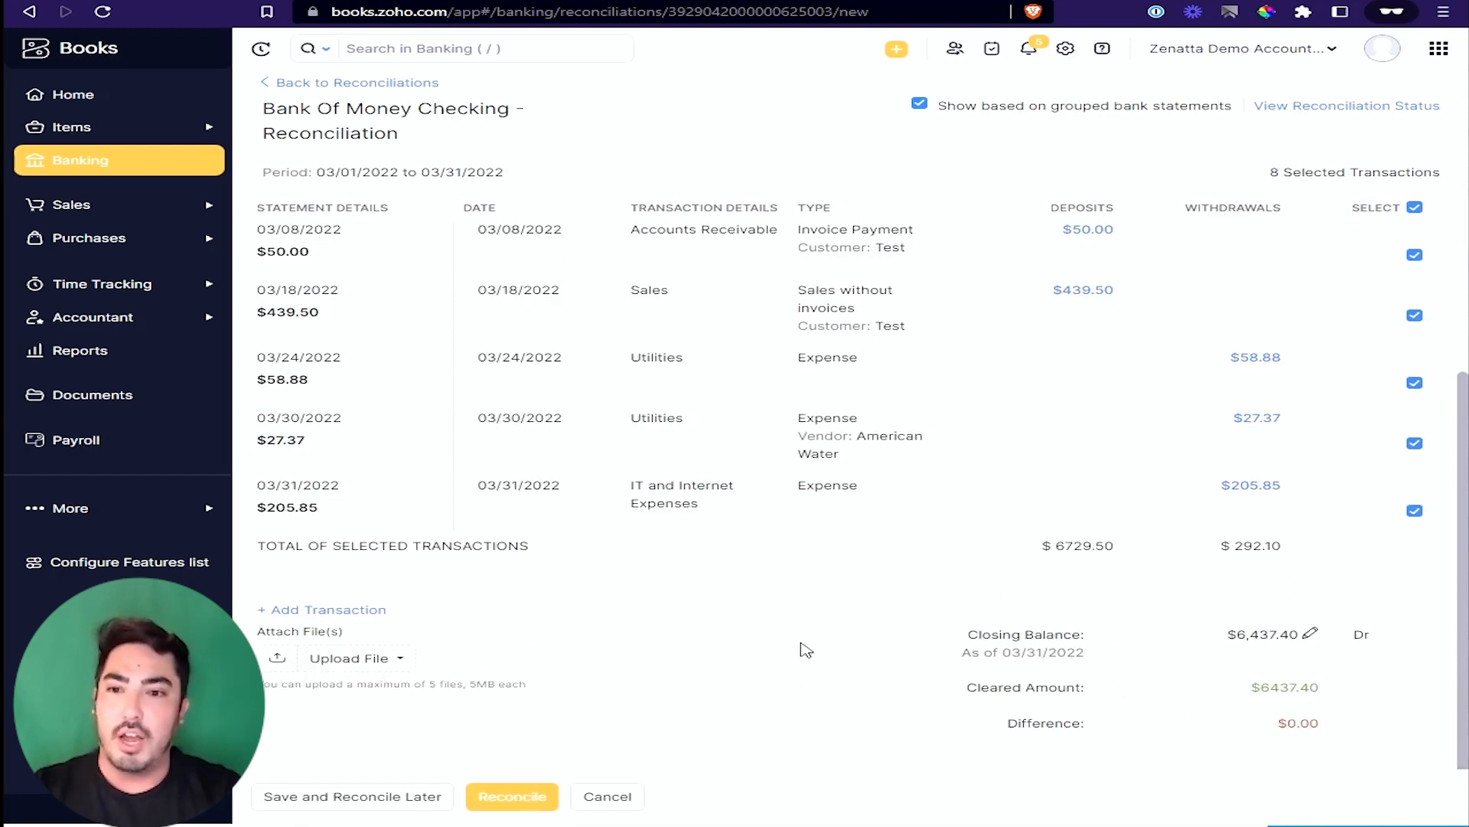
scroll(805, 649, up, 3)
scroll(803, 646, down, 3)
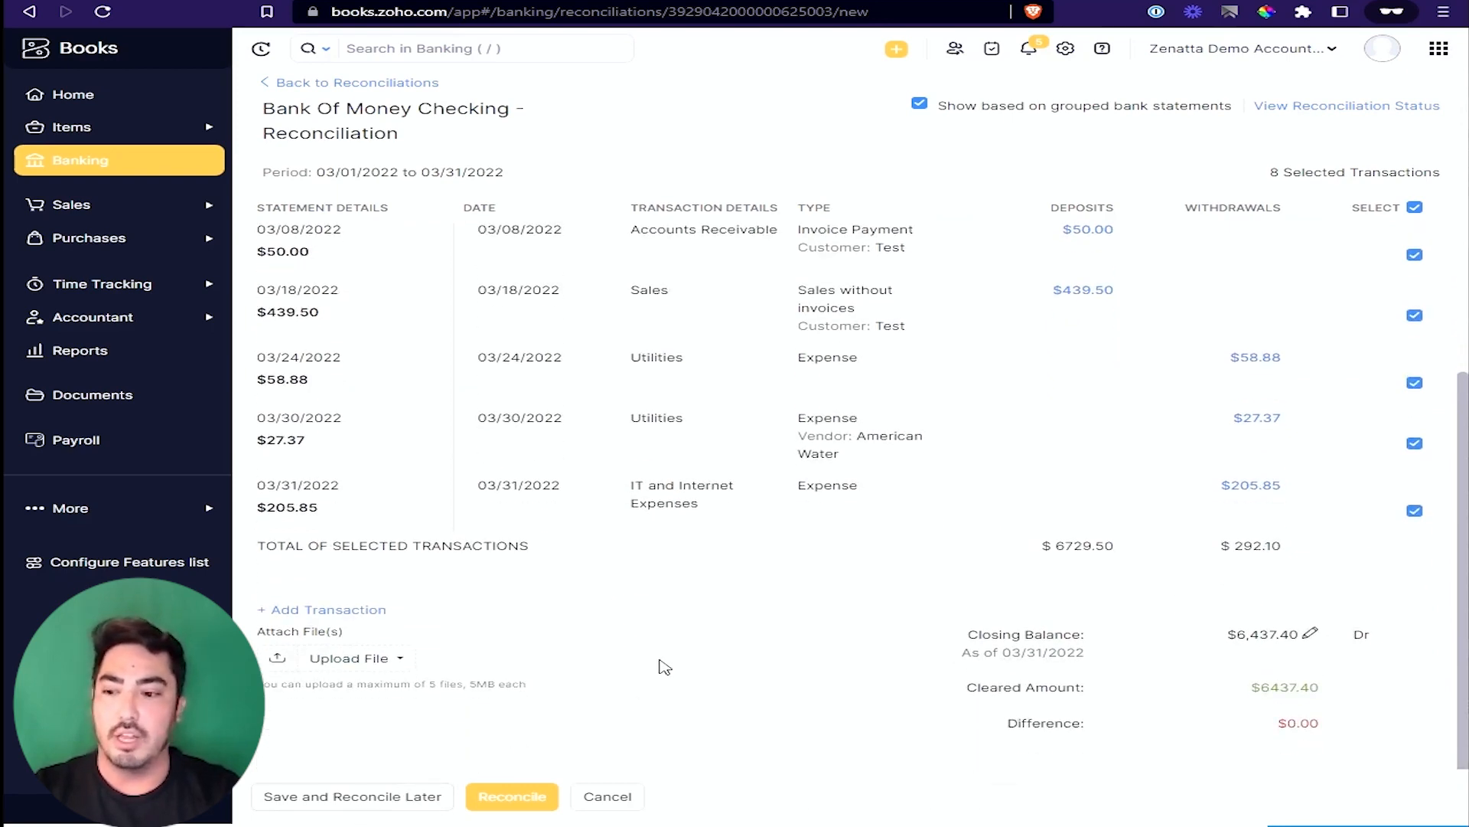
scroll(664, 666, up, 4)
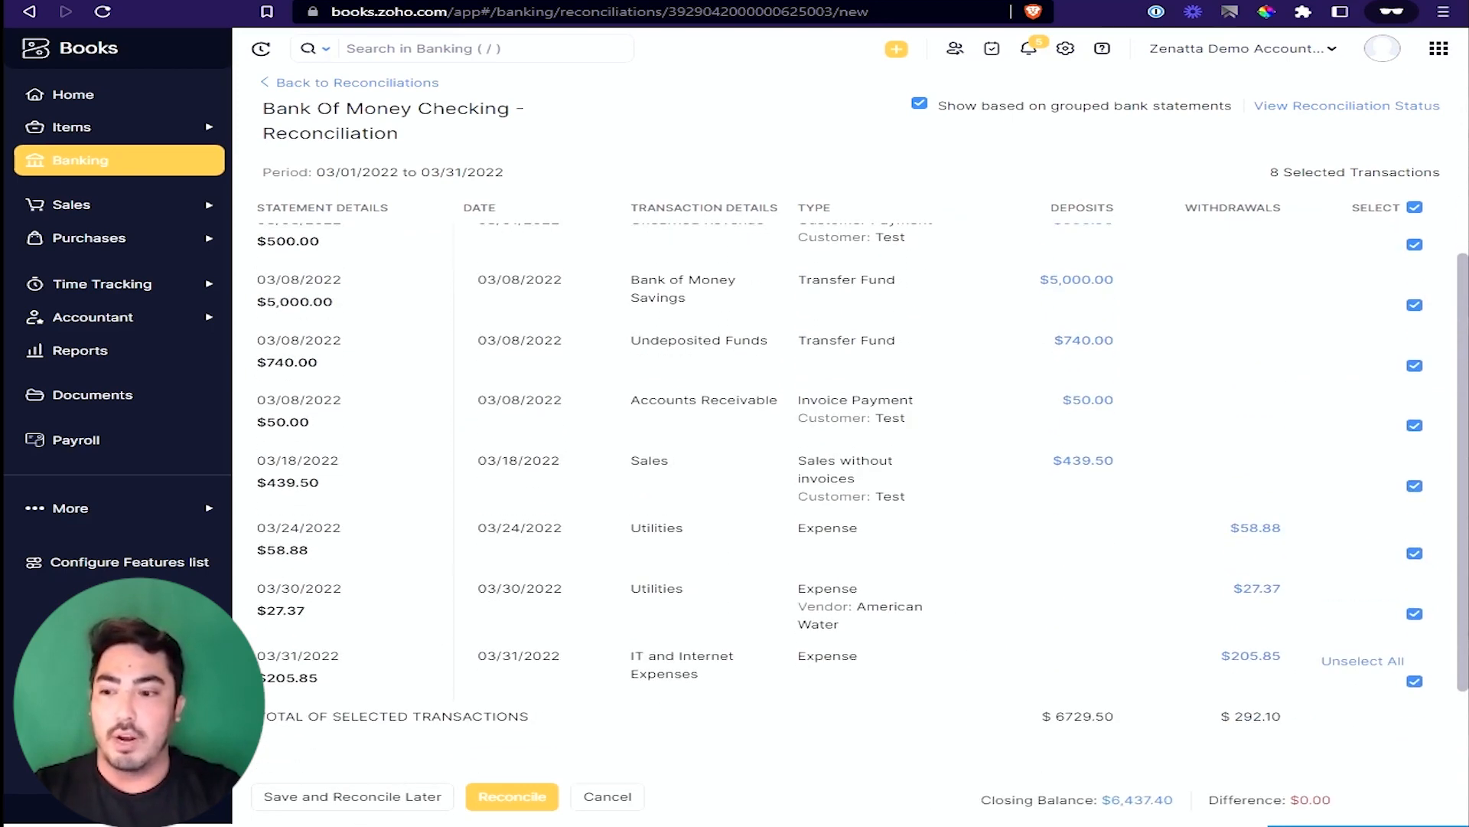
click(523, 798)
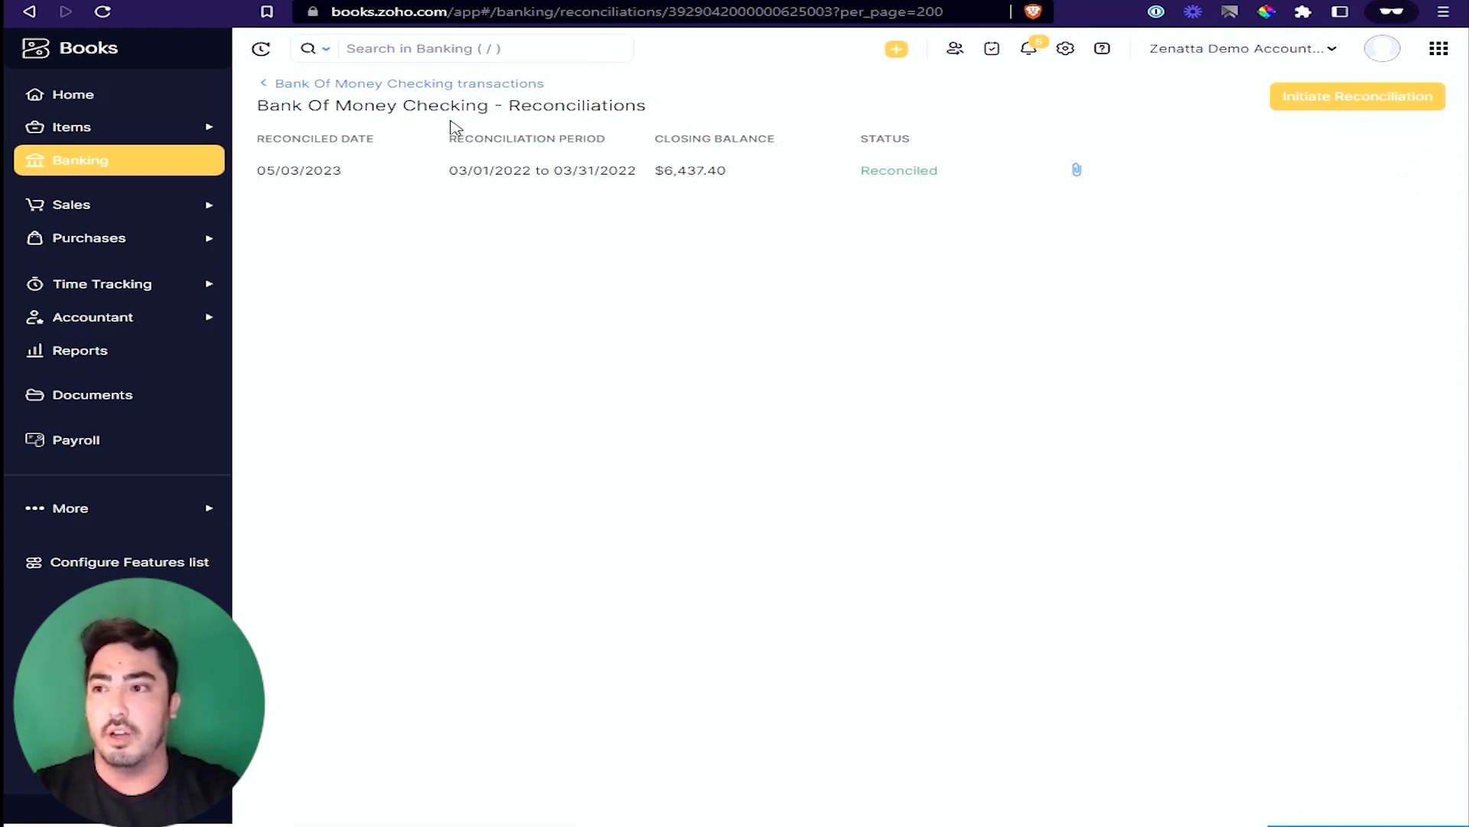
Step: Review the statuses of the March 2022 entries in the checking account's transaction list and return to the account's reconciliations
click(468, 86)
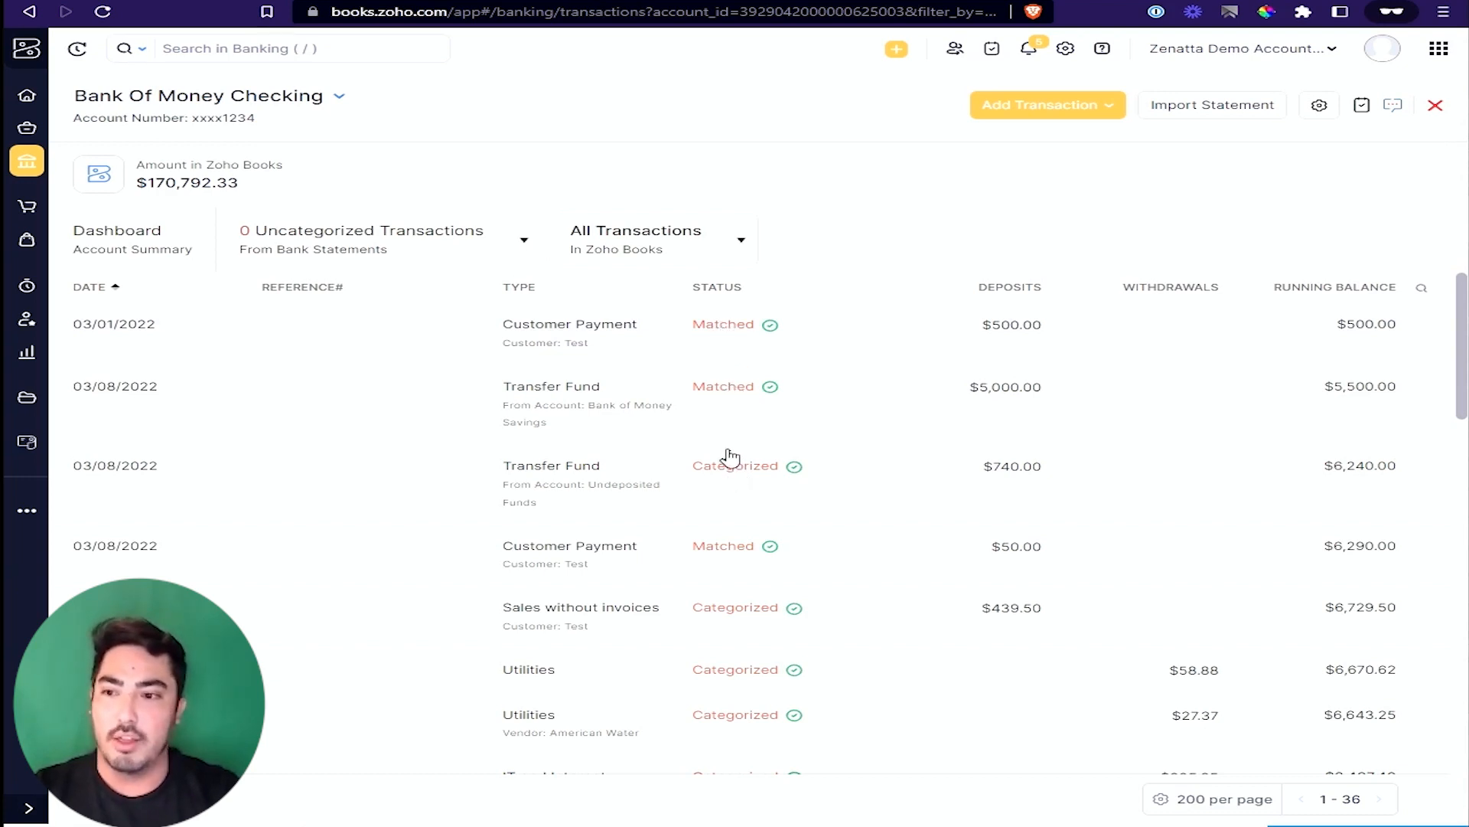
mouse_move(771, 327)
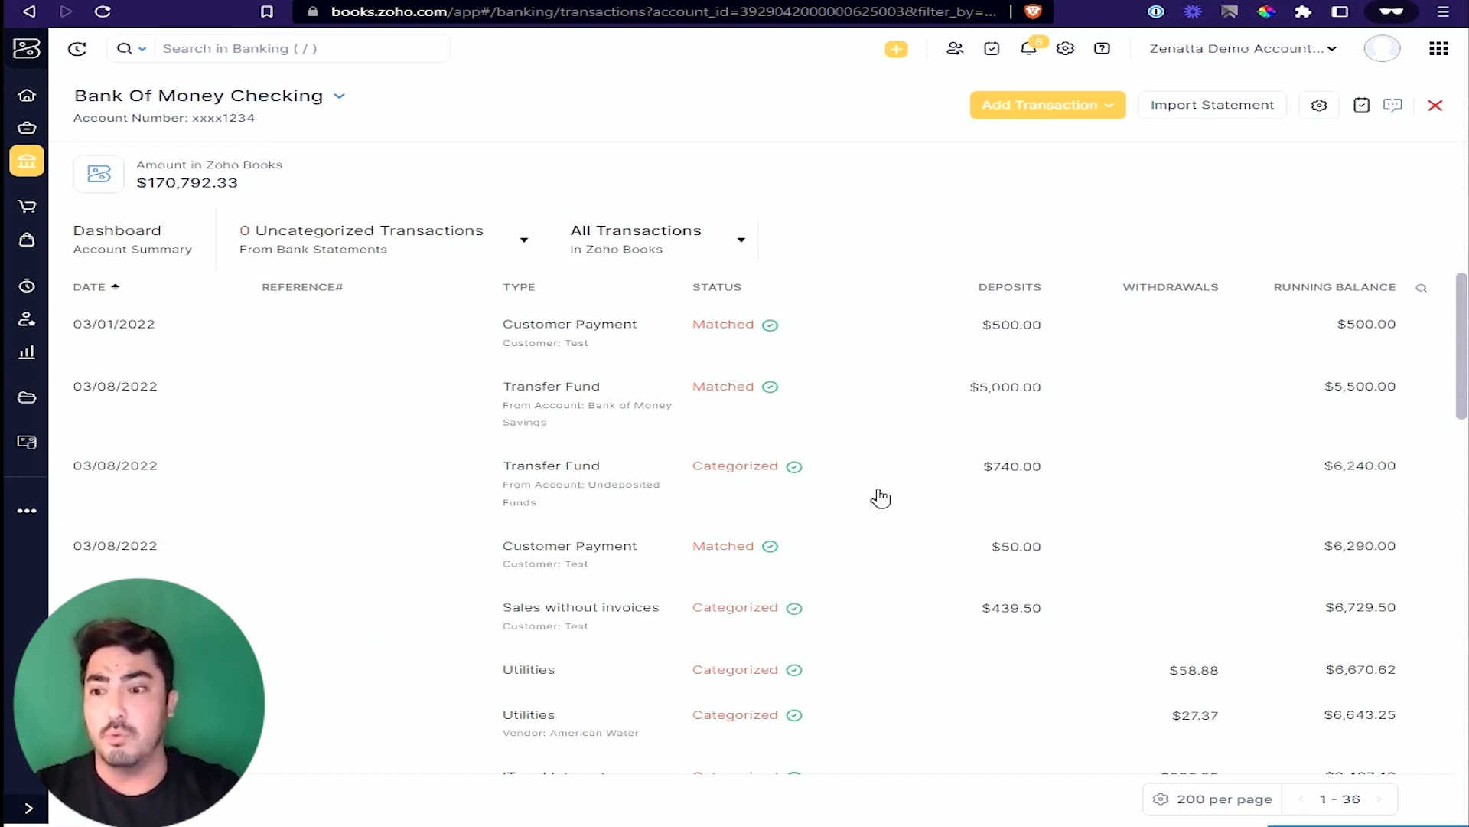
scroll(880, 563, down, 4)
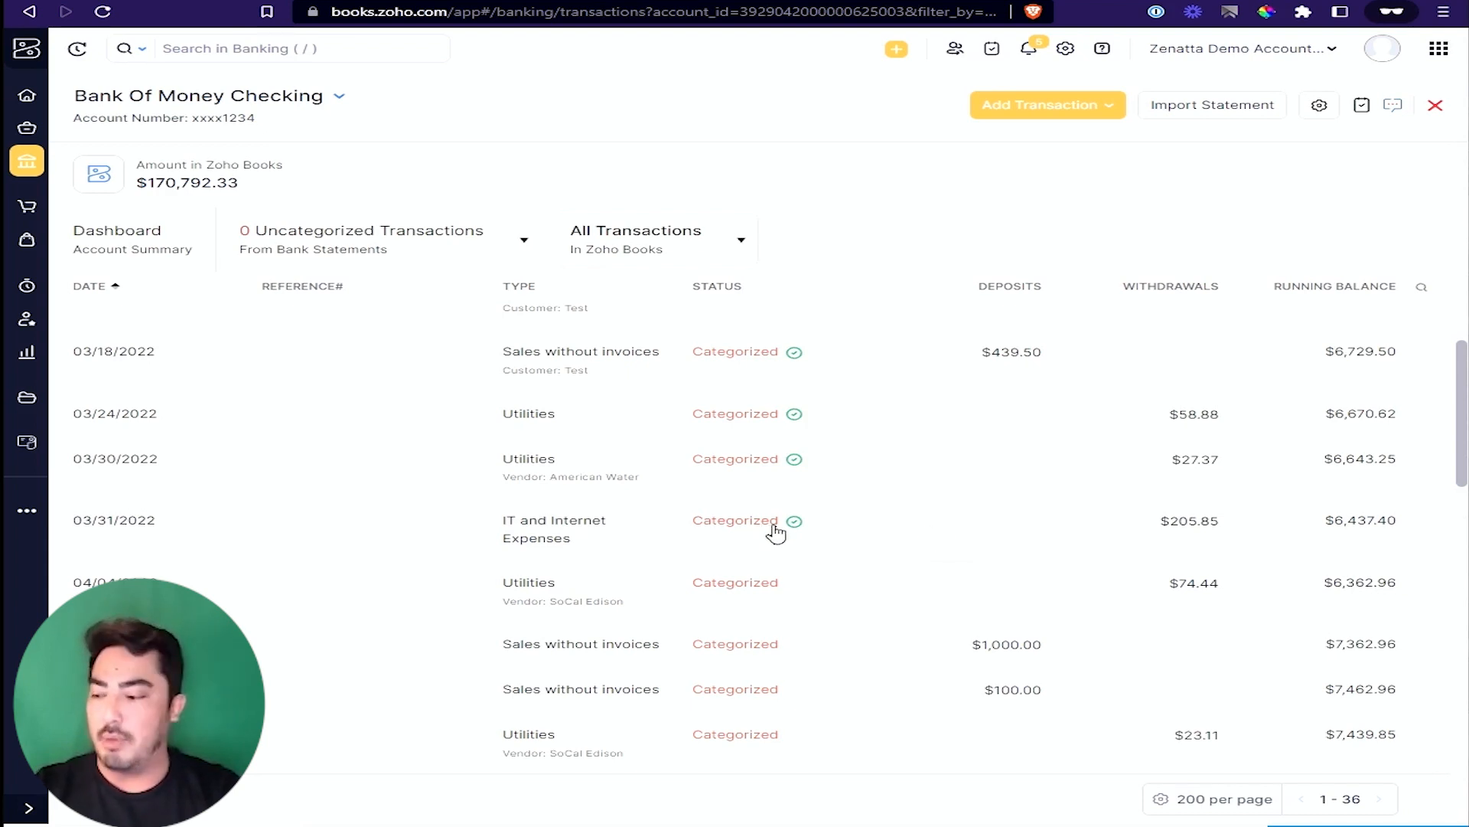
scroll(921, 541, up, 2)
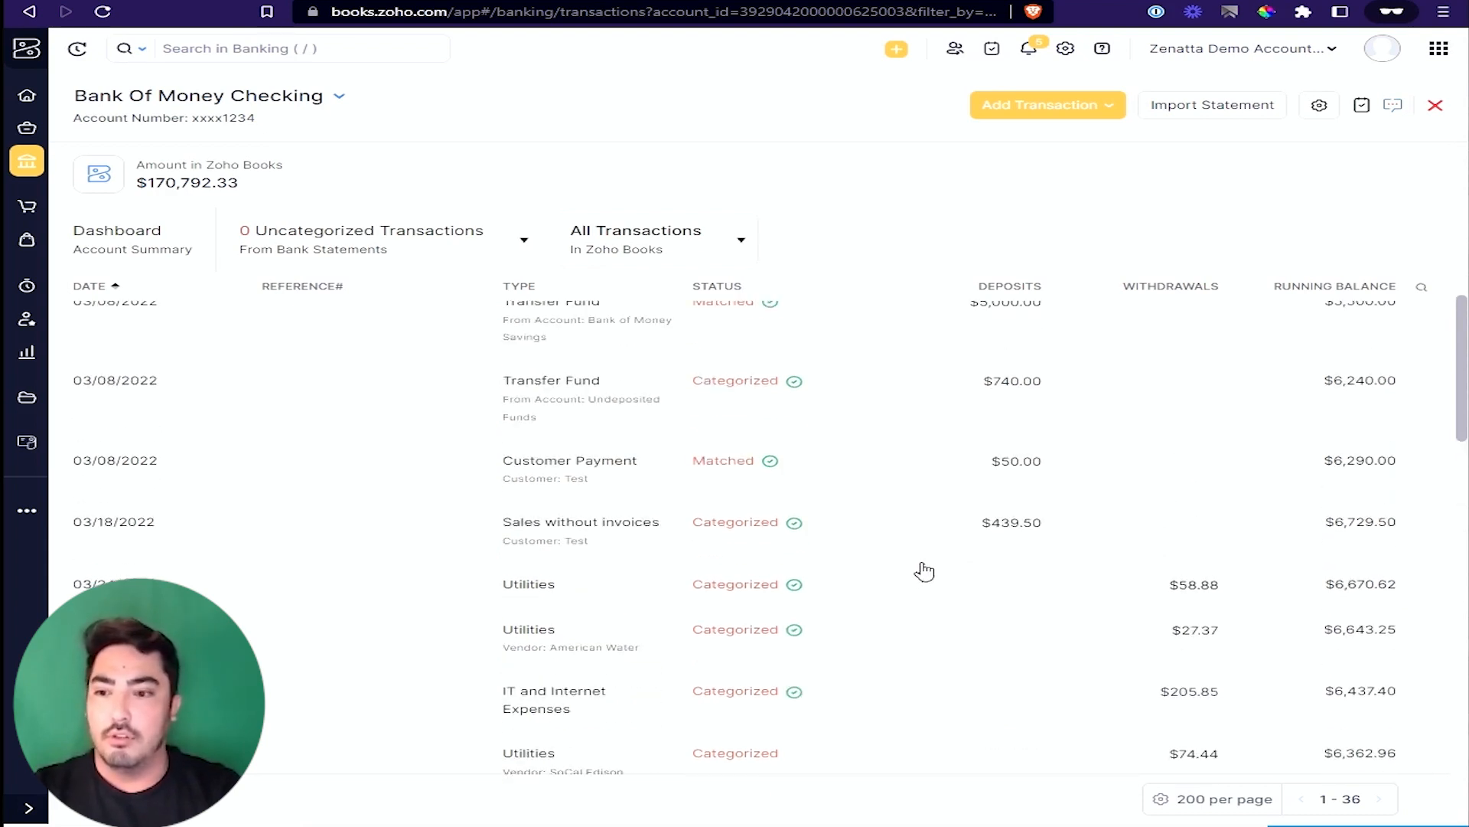
scroll(921, 566, up, 1)
click(1326, 114)
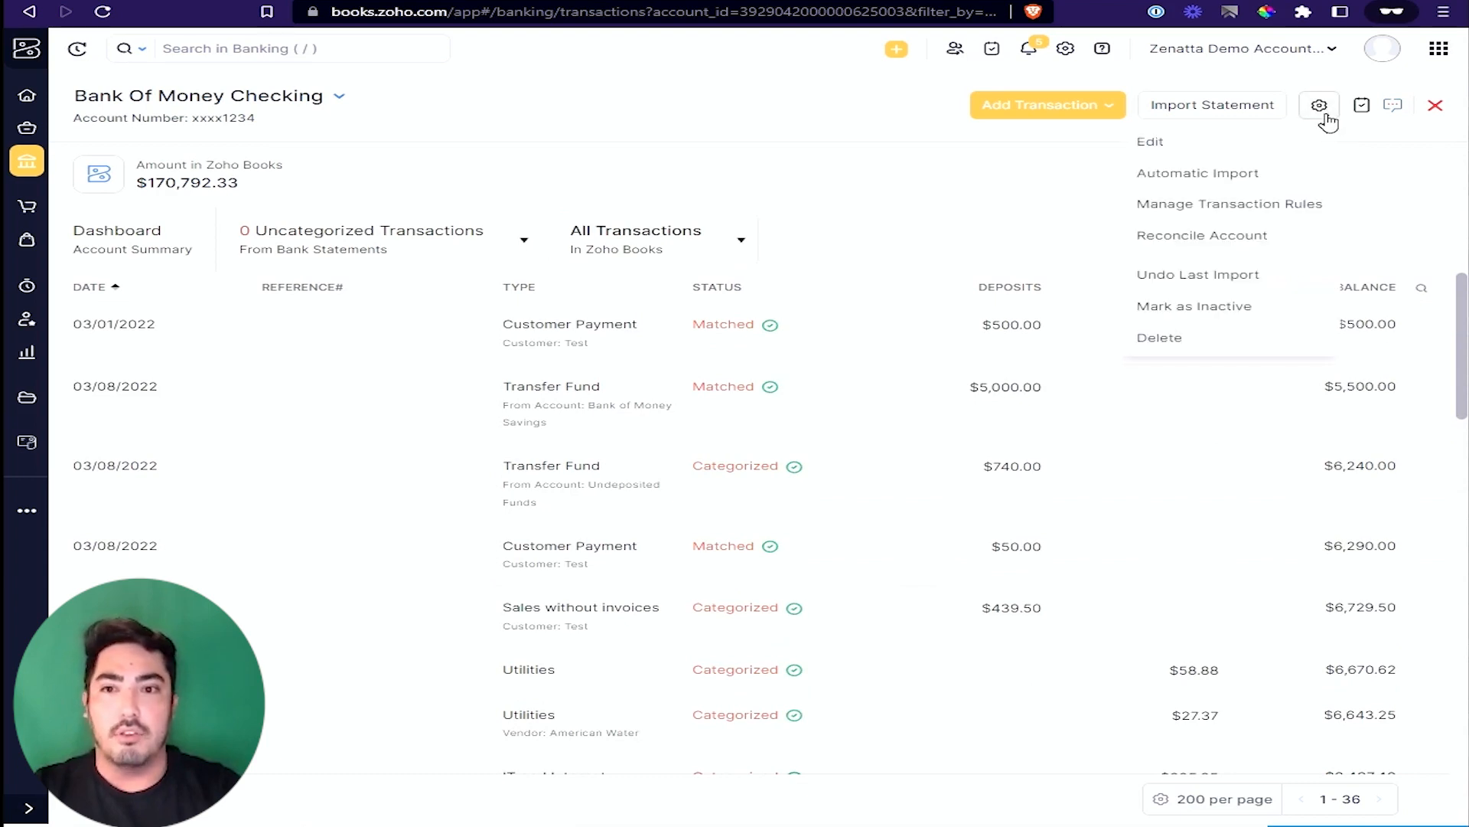
click(1266, 235)
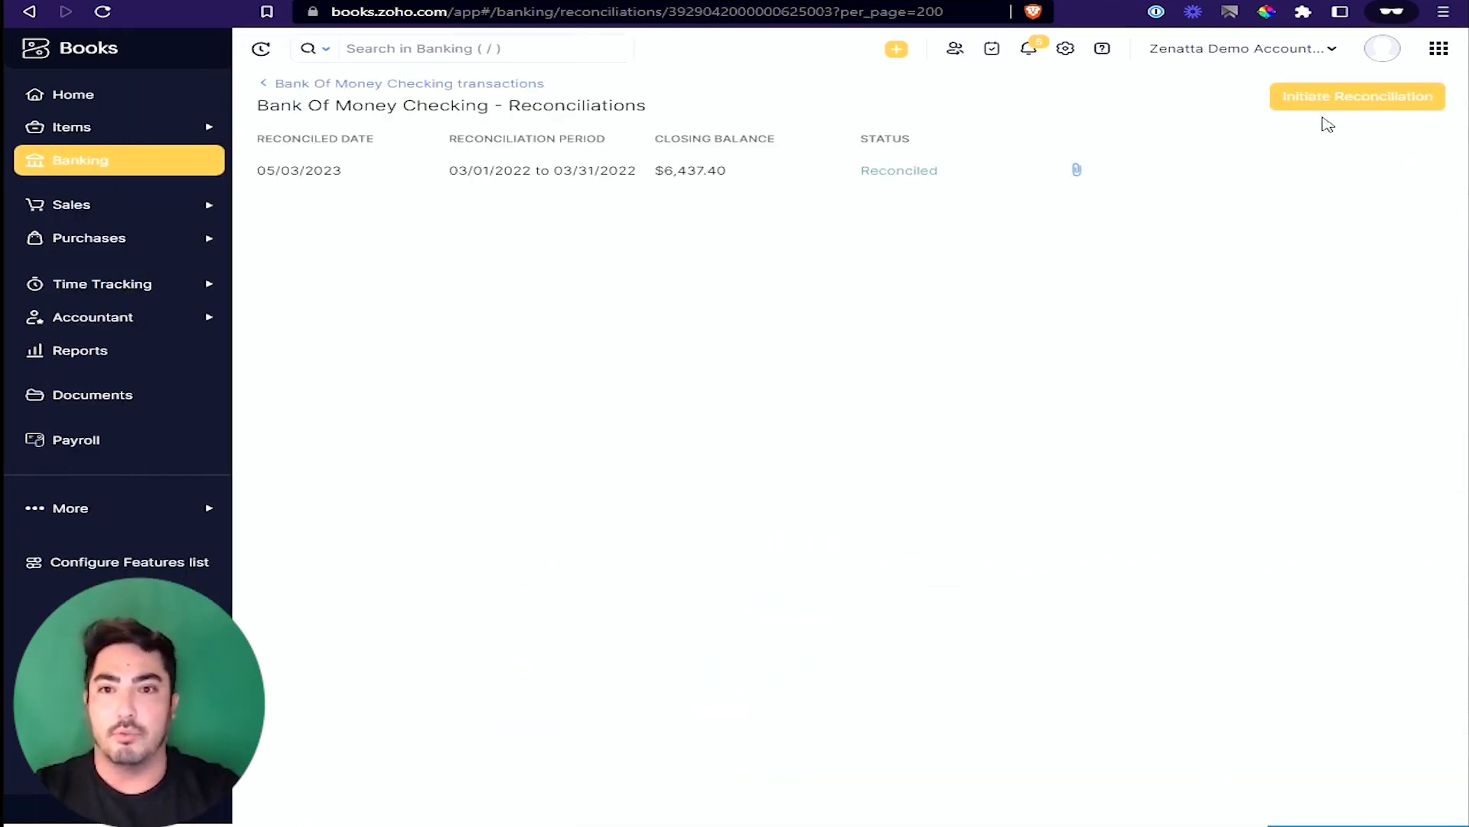
Step: Switch to the Excel bank statement and fill the March 2022 rows 12 to 19 and balance cell G27 with yellow
drag(1468, 53, 880, 27)
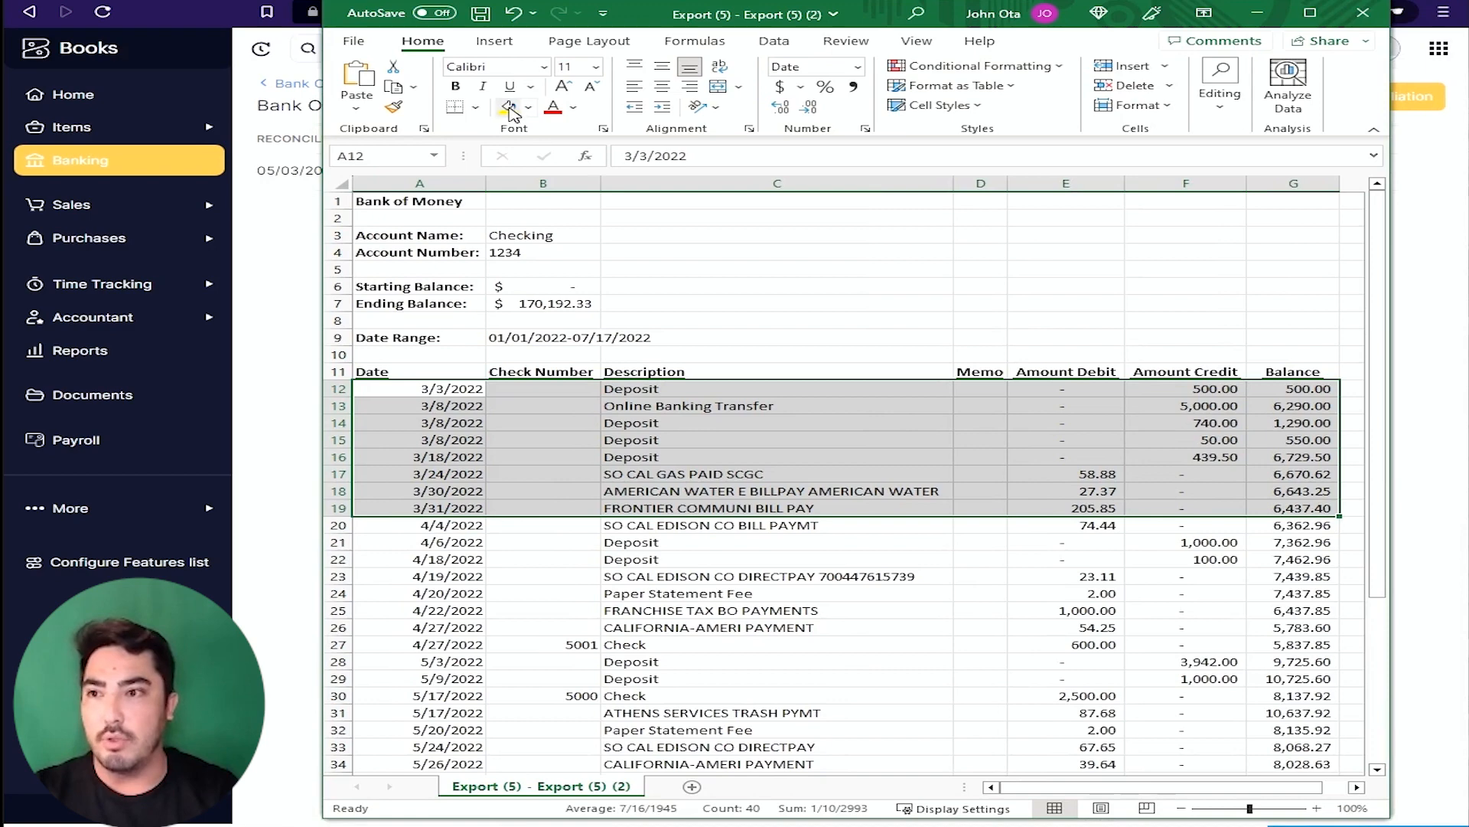
click(509, 106)
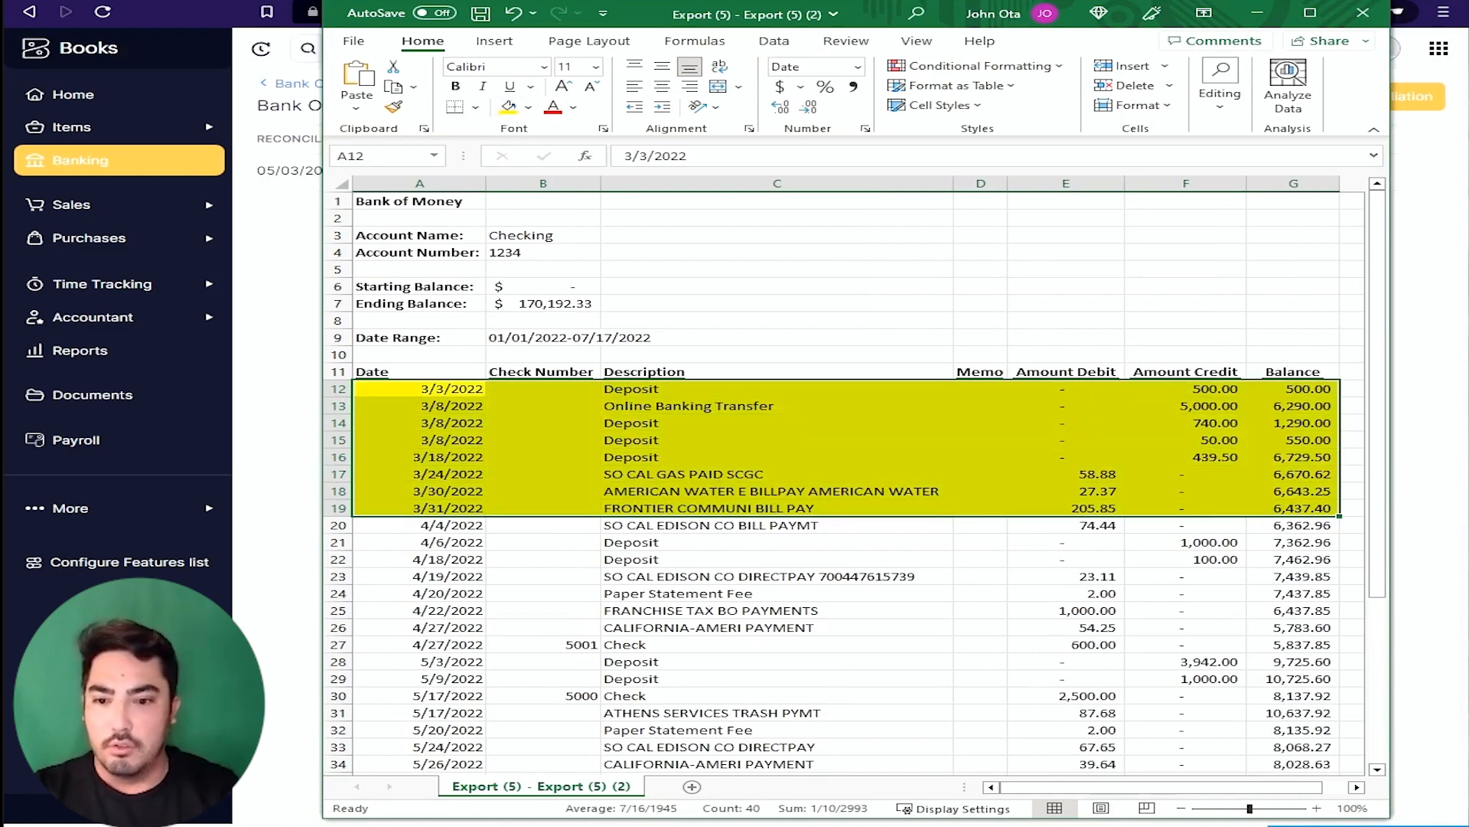
scroll(844, 482, down, 3)
click(429, 491)
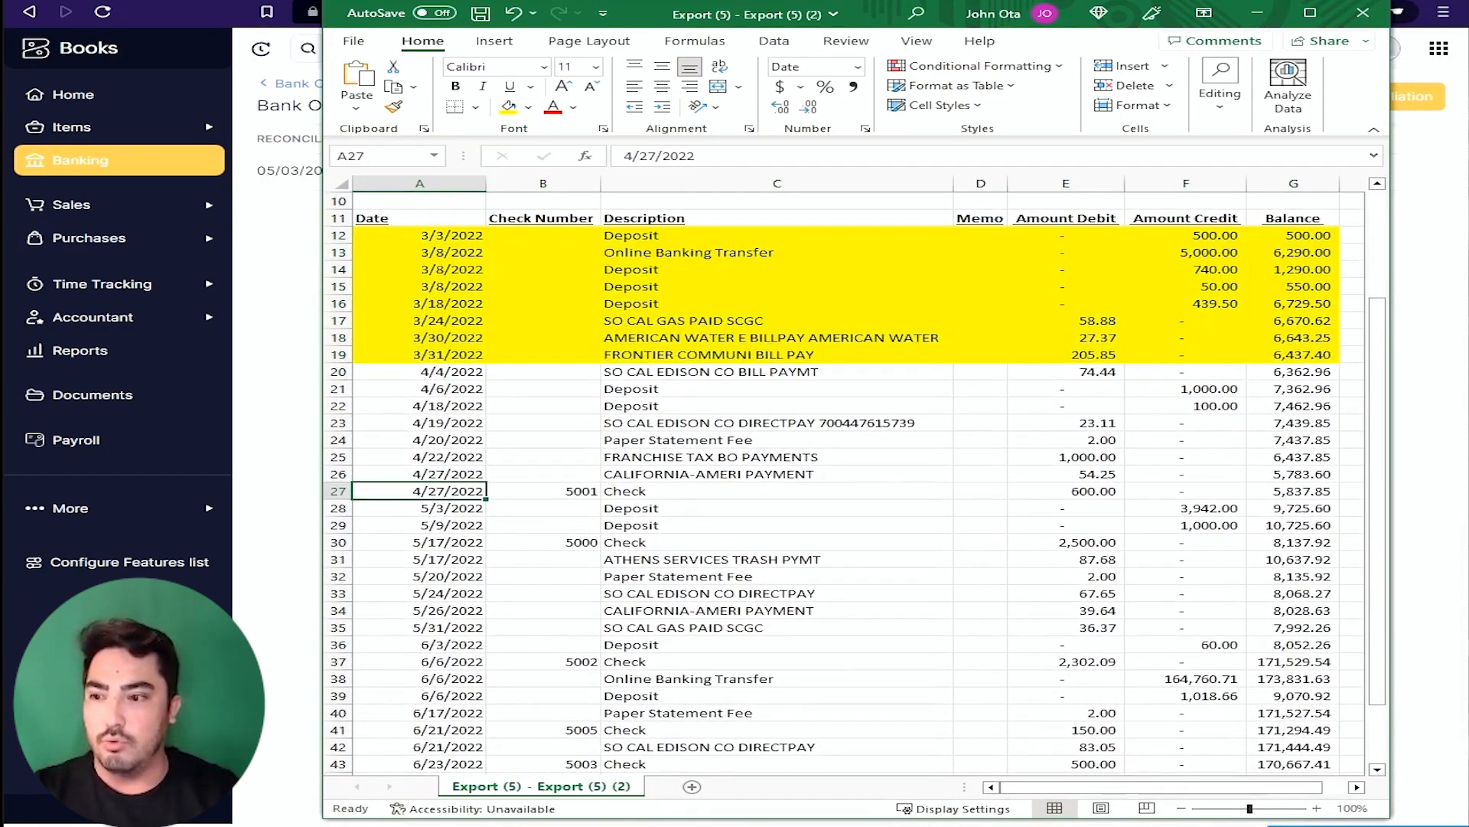
click(1294, 491)
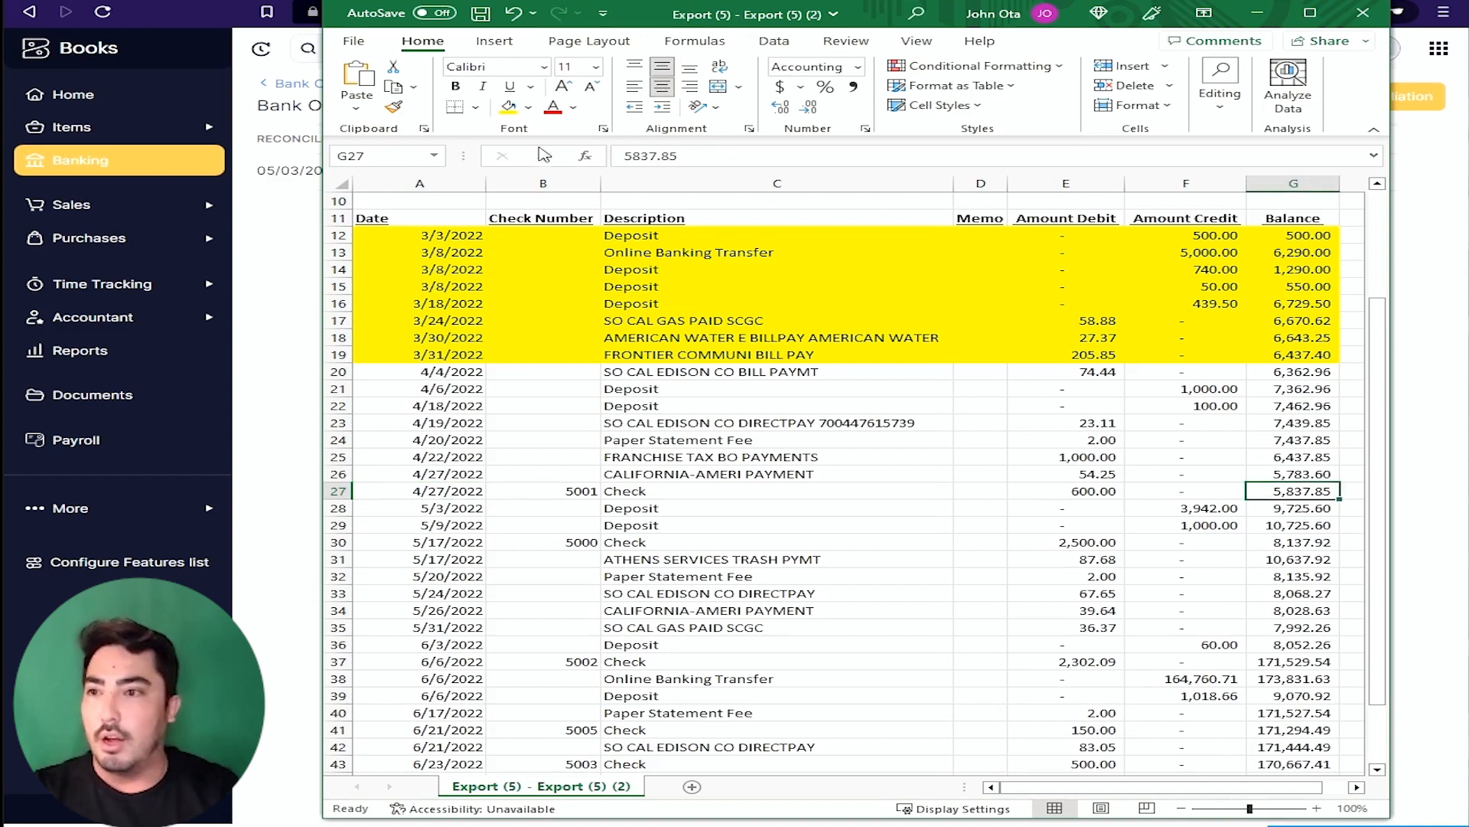
click(509, 106)
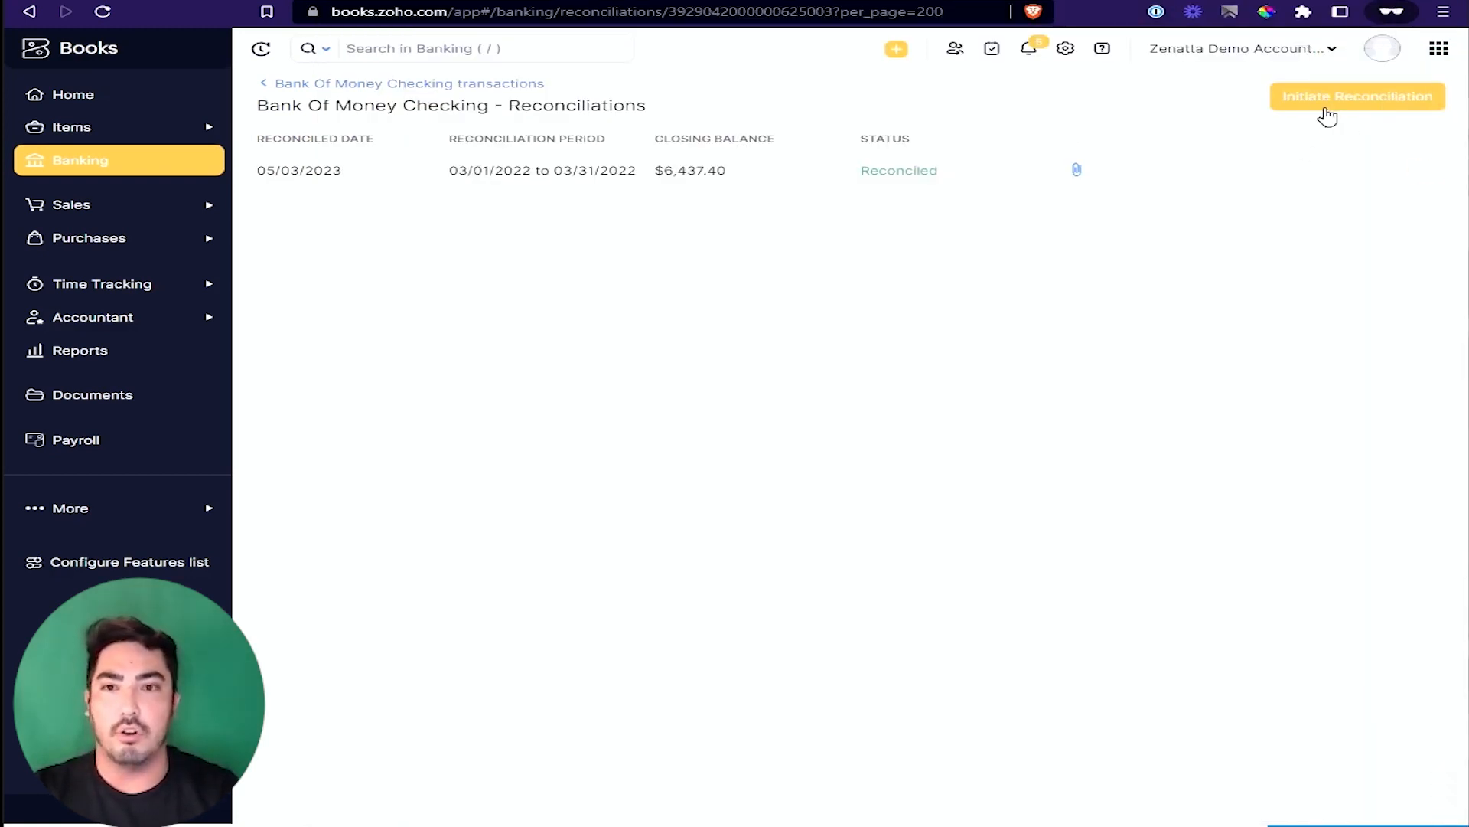
Step: Initiate another reconciliation for the checking account in Zoho Books with 05/31/2022 as its end date
click(1333, 102)
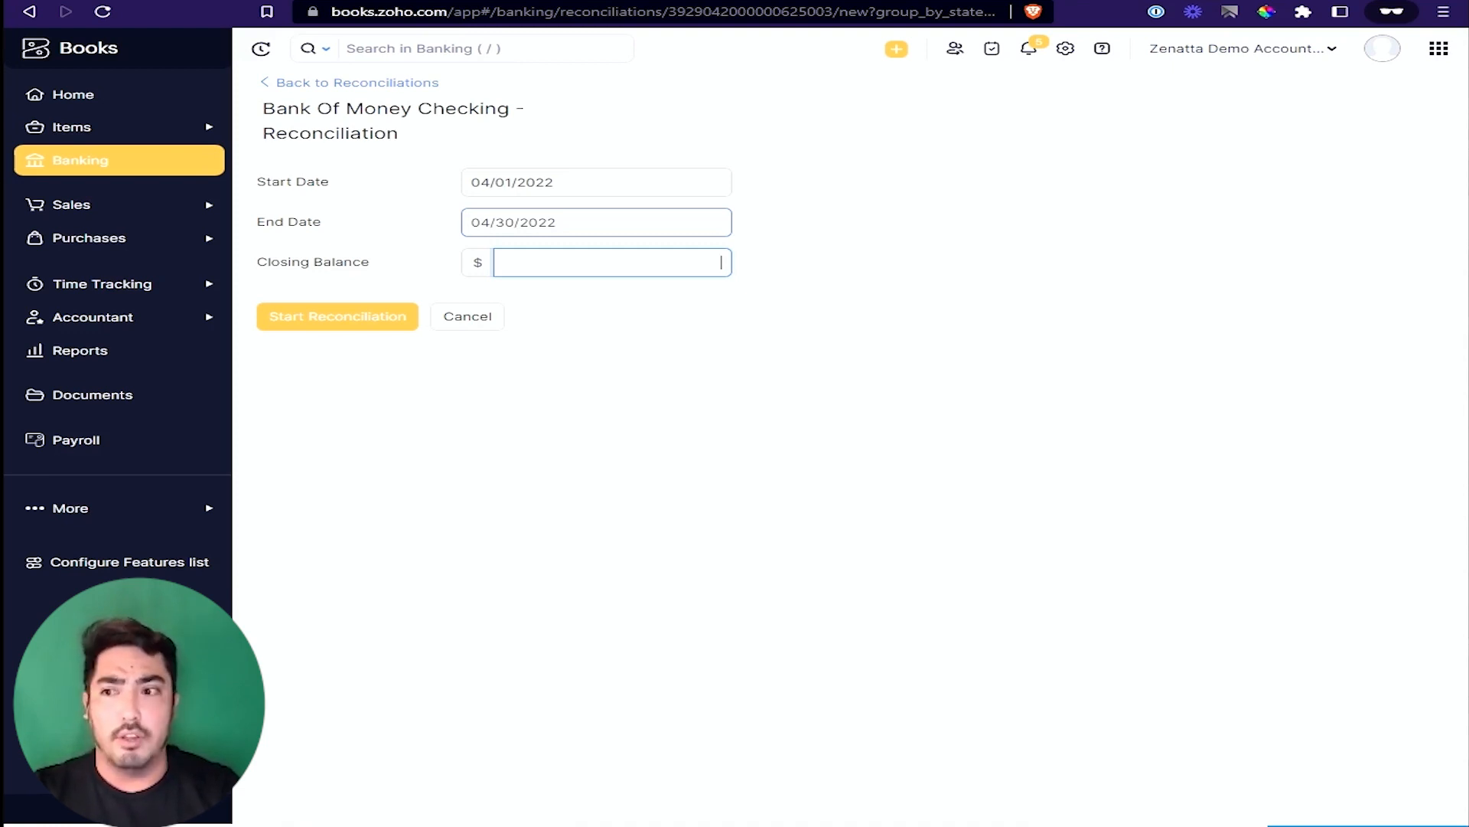
drag(565, 223, 460, 222)
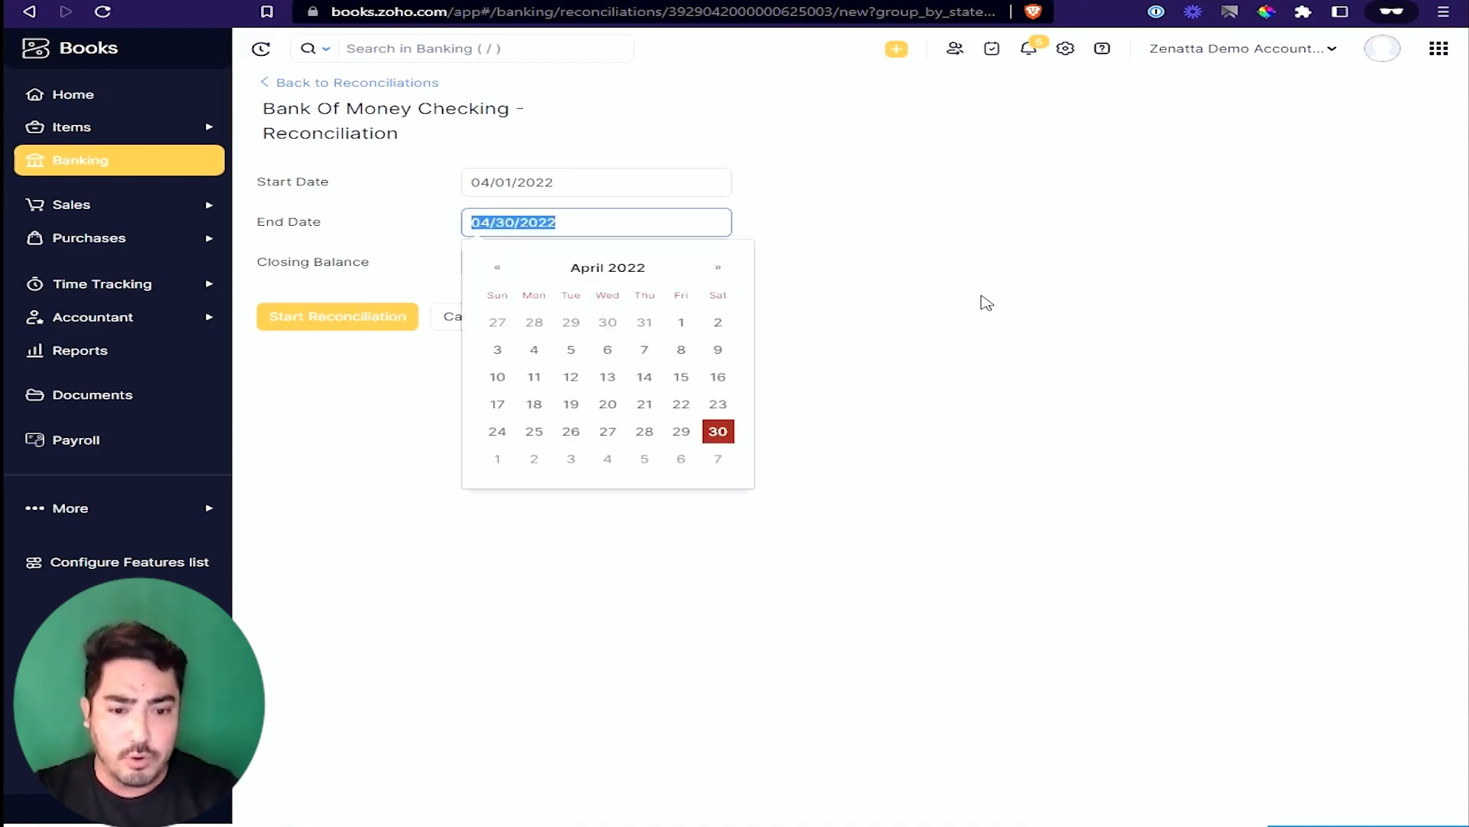
text(5/31/20)
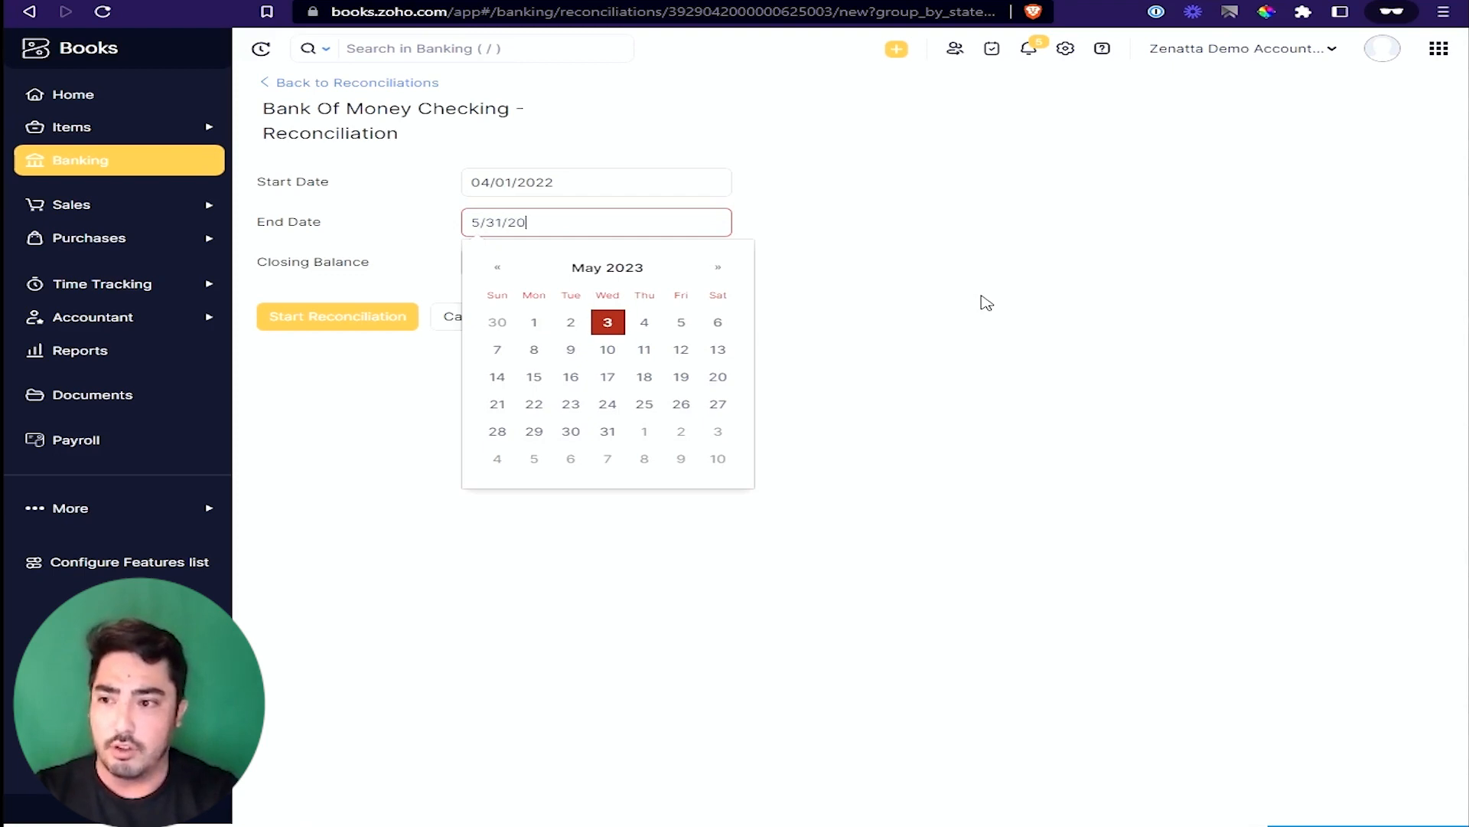
text(22)
click(1016, 314)
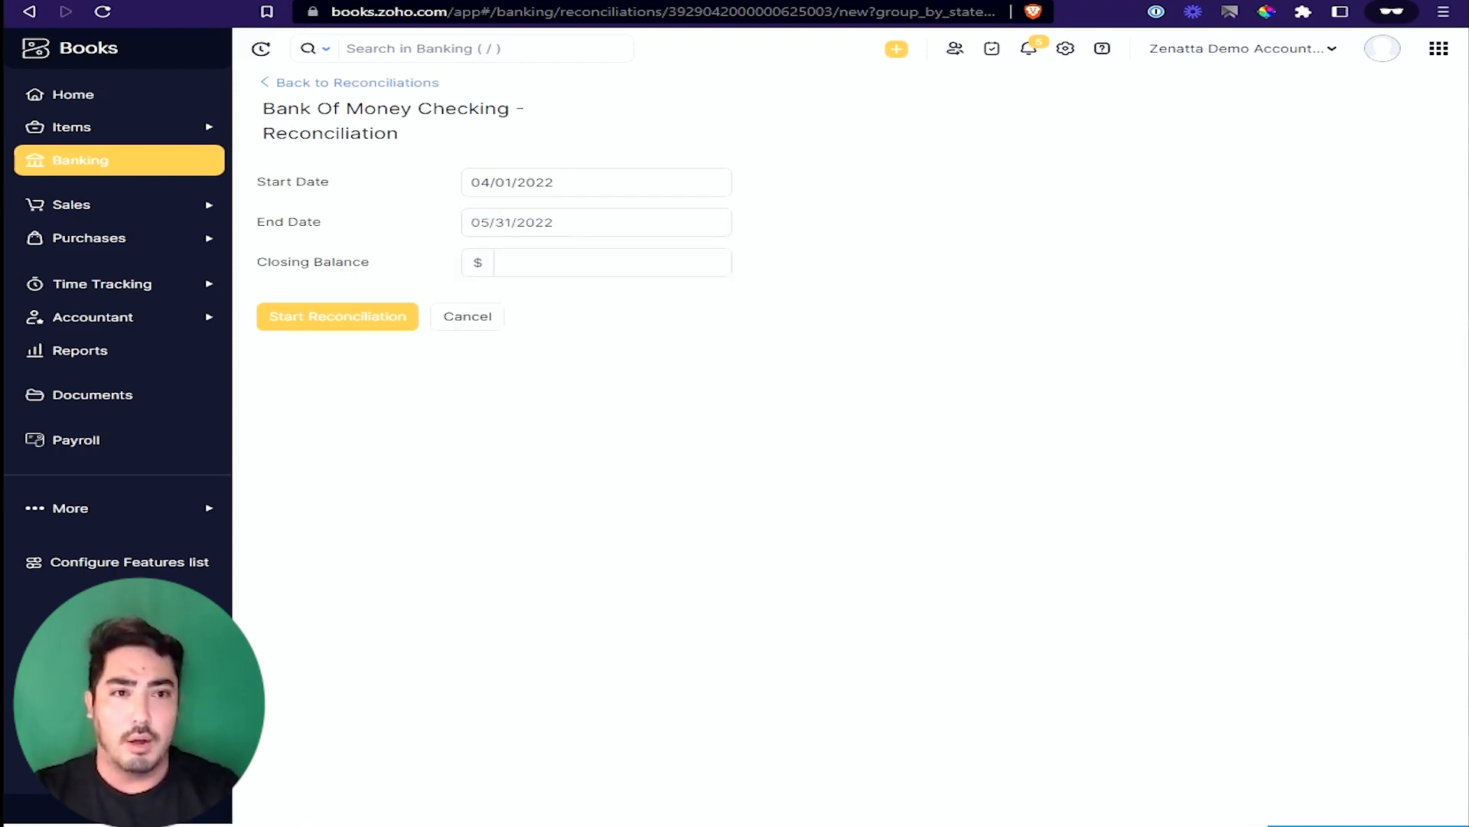
Step: Switch to the Excel bank statement and look up the balance in the 5/31/2022 row
key(alt+Tab)
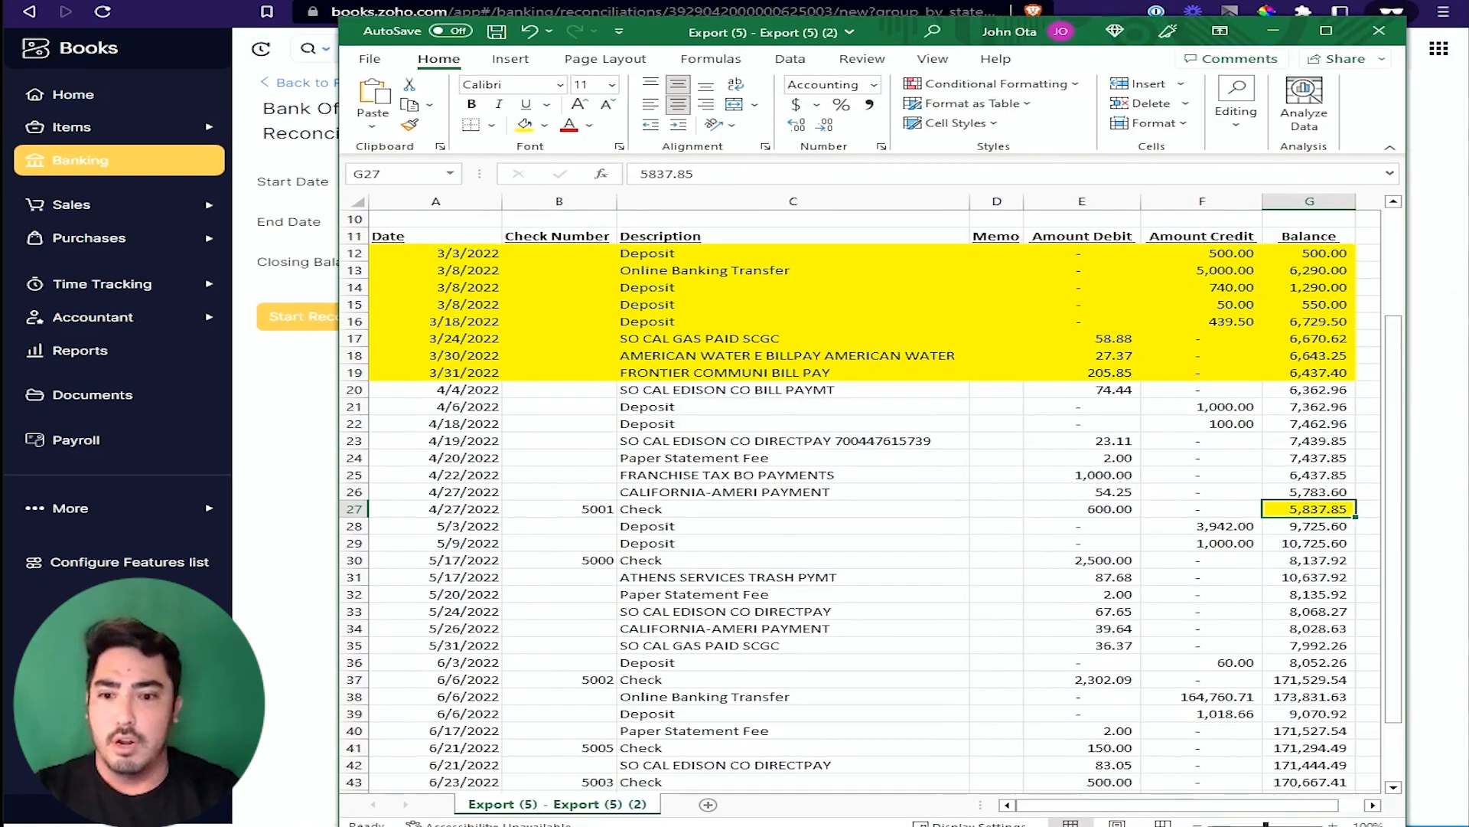
drag(452, 646, 1310, 646)
click(1309, 645)
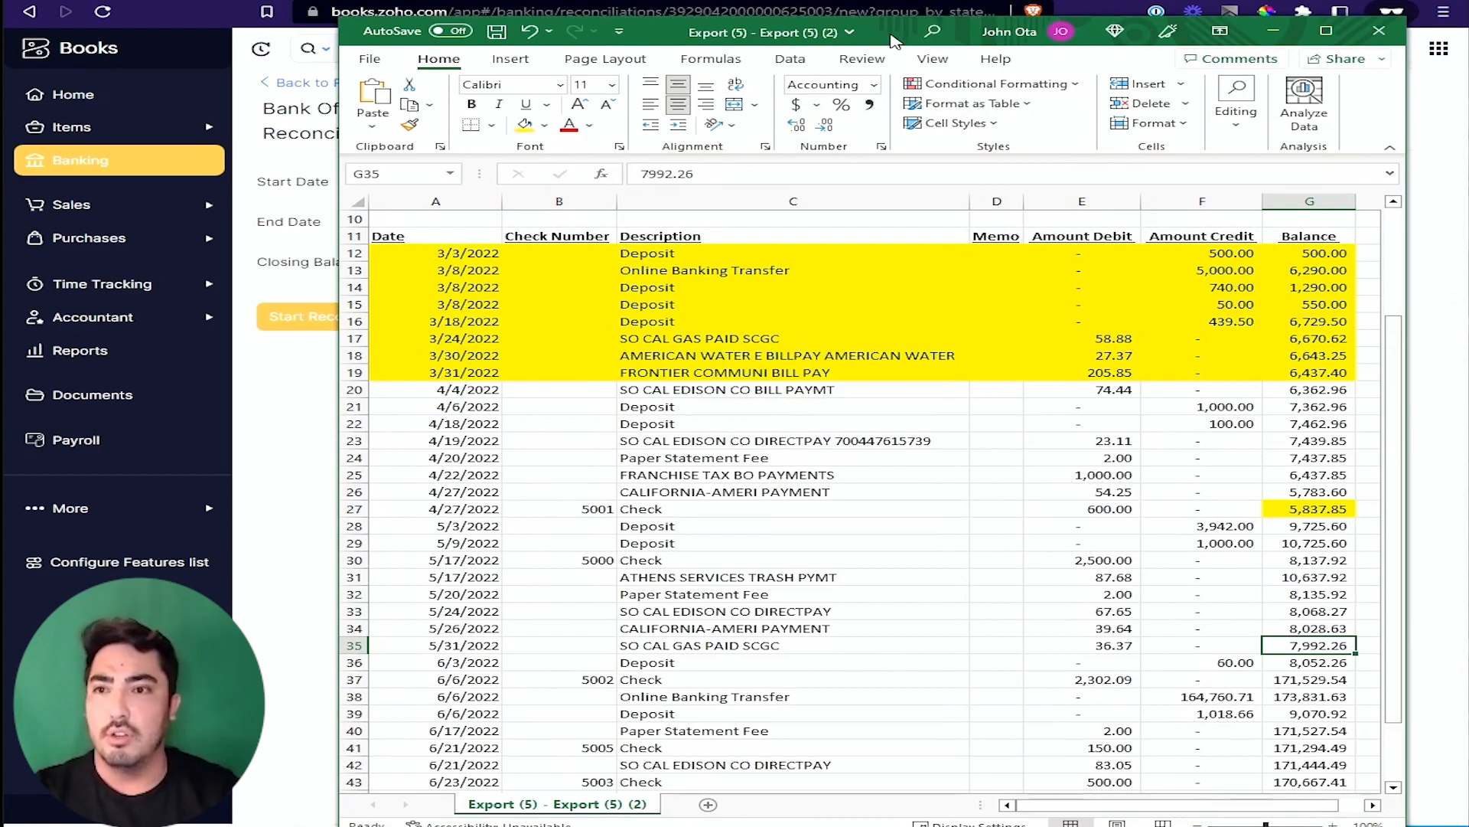
Step: Switch back to Zoho Books, set the closing balance to 7992.26 and start the reconciliation
key(alt+Tab)
click(612, 262)
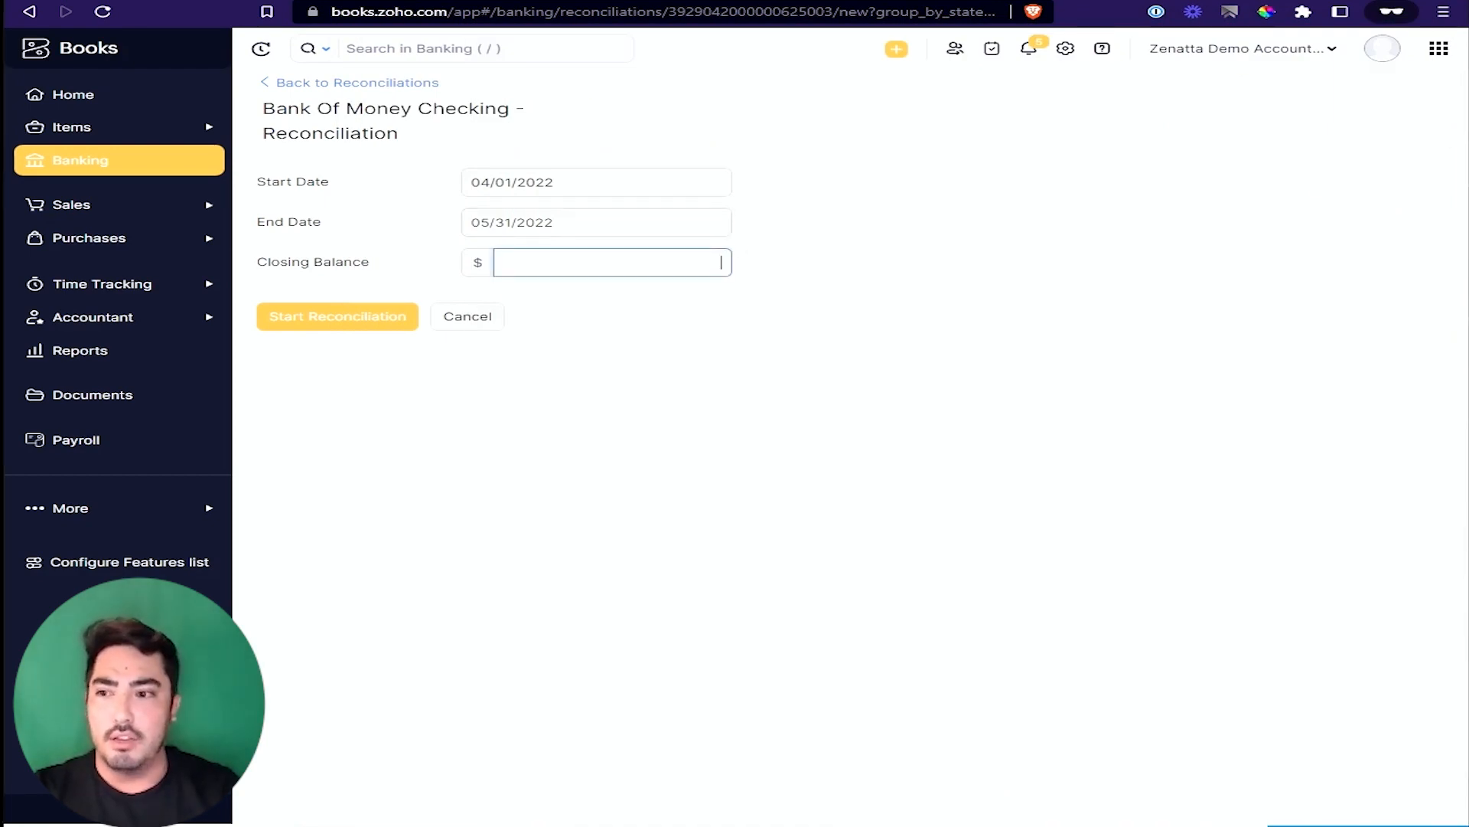
text(7992.26)
click(354, 322)
Step: Select all transactions for 04/01/2022 to 05/31/2022 and compare them with the Excel bank statement
click(1415, 217)
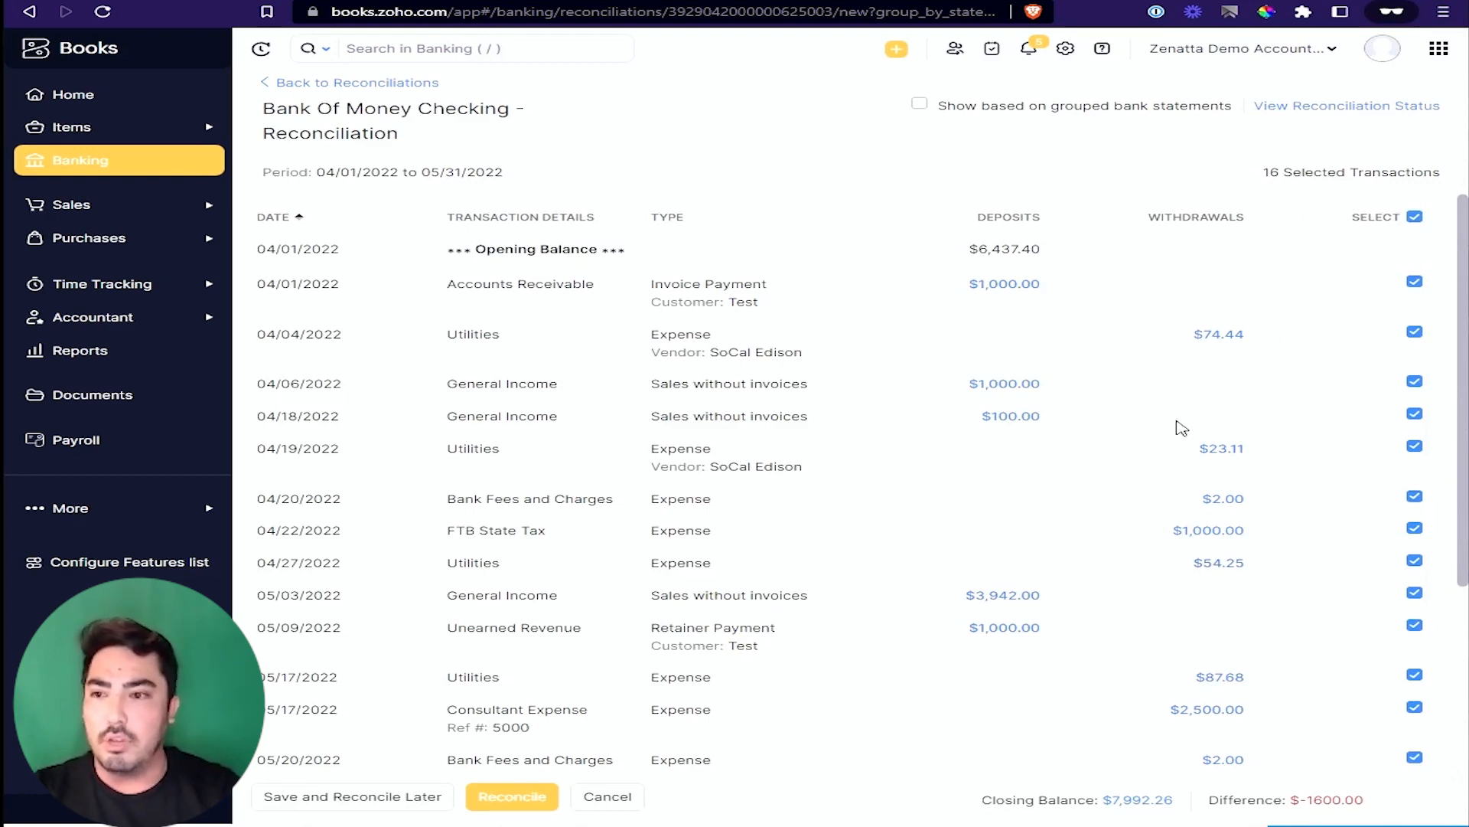
scroll(1164, 426, down, 5)
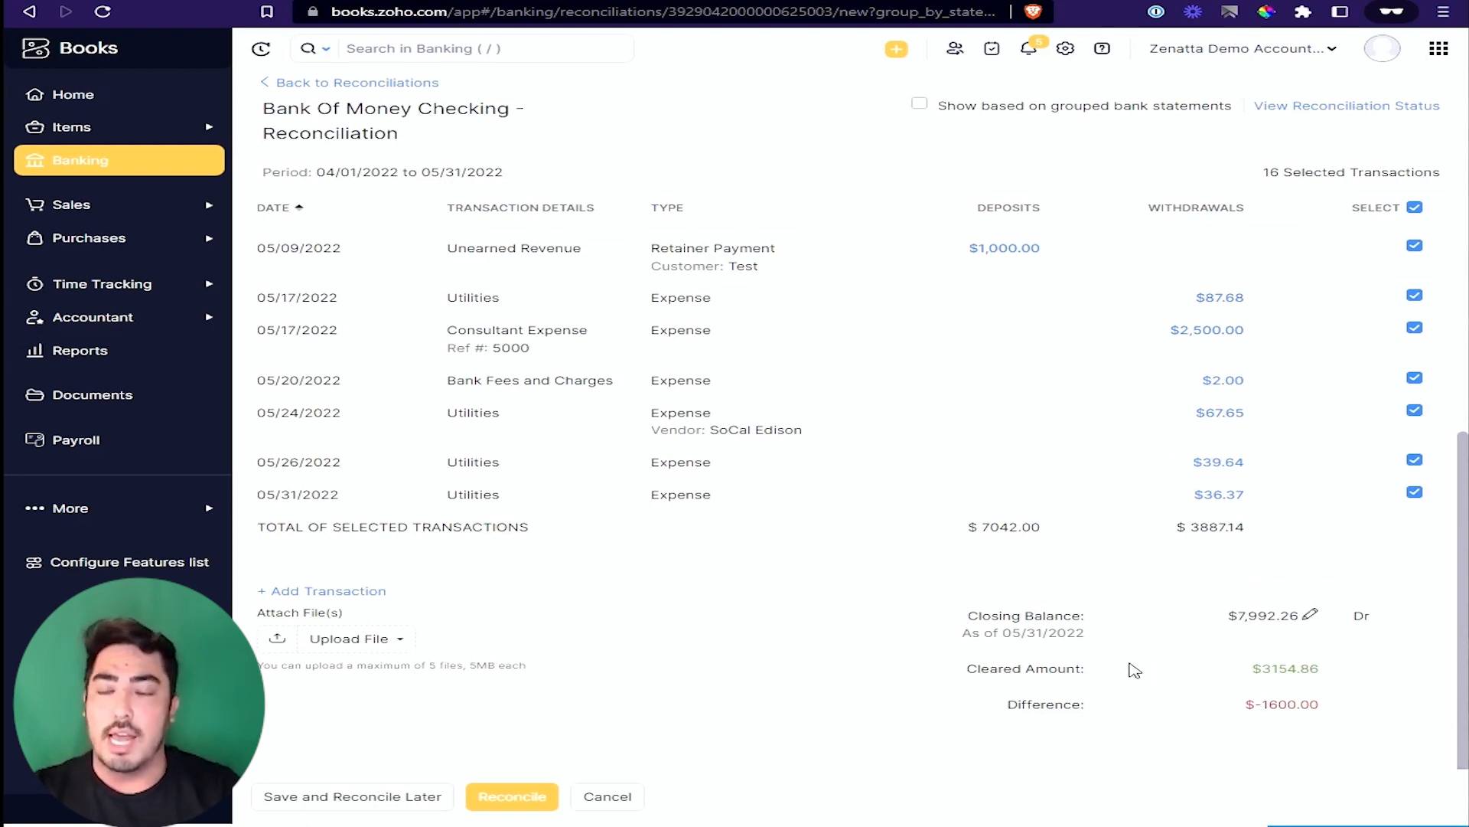
scroll(1136, 667, up, 5)
scroll(1135, 669, up, 1)
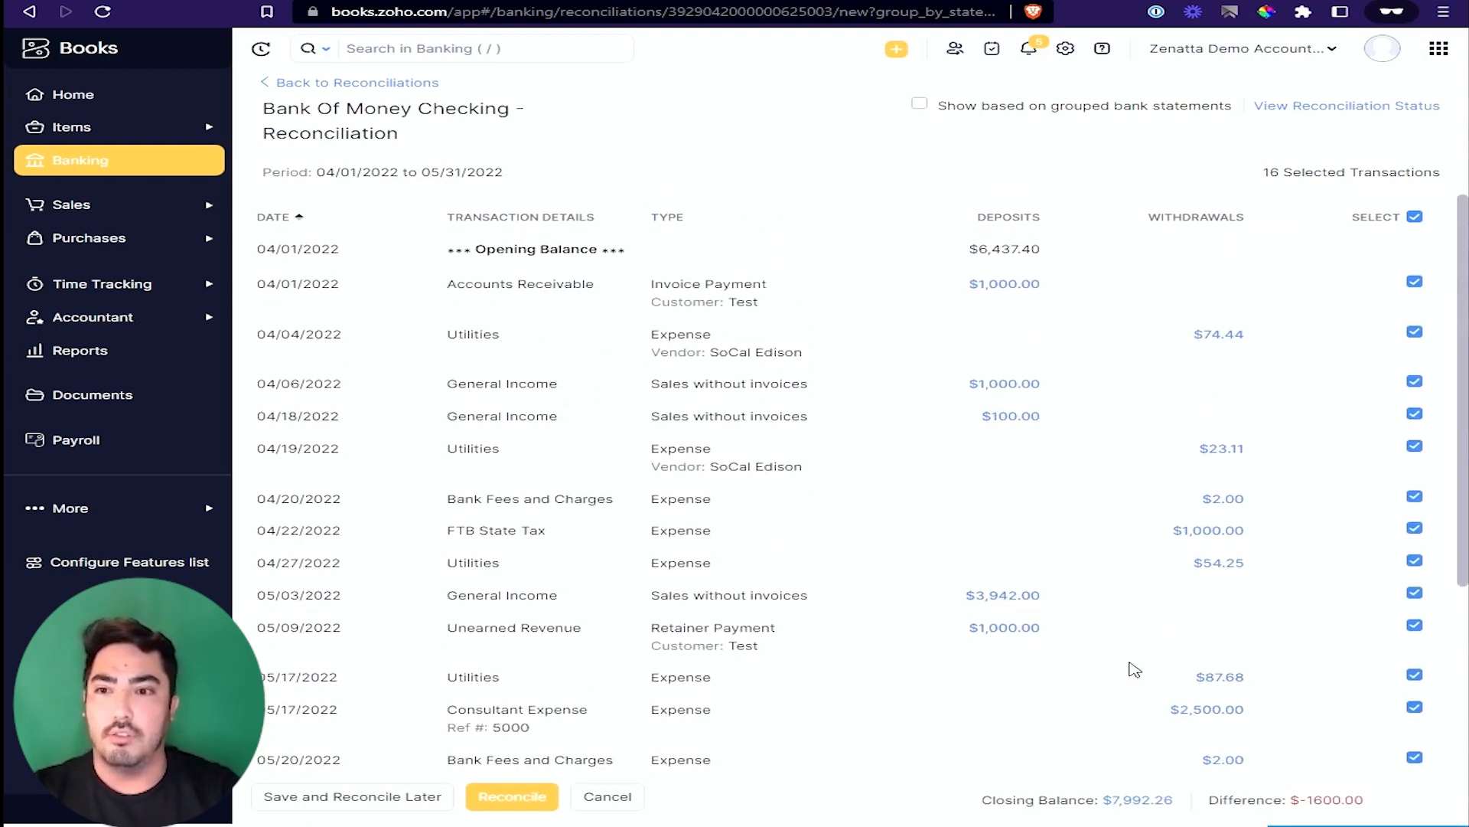
drag(1468, 26, 897, 25)
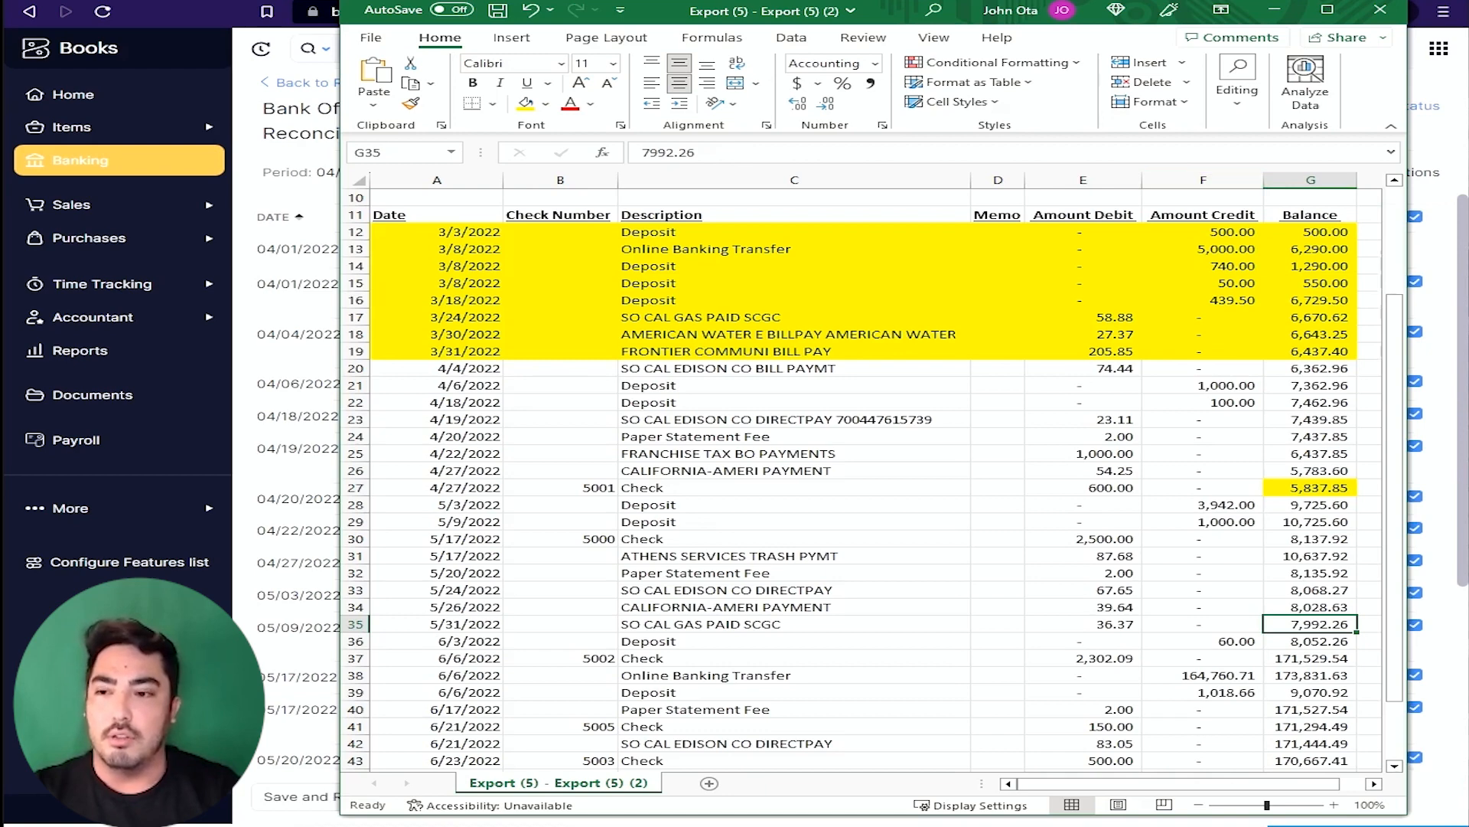
drag(908, 16, 1468, 15)
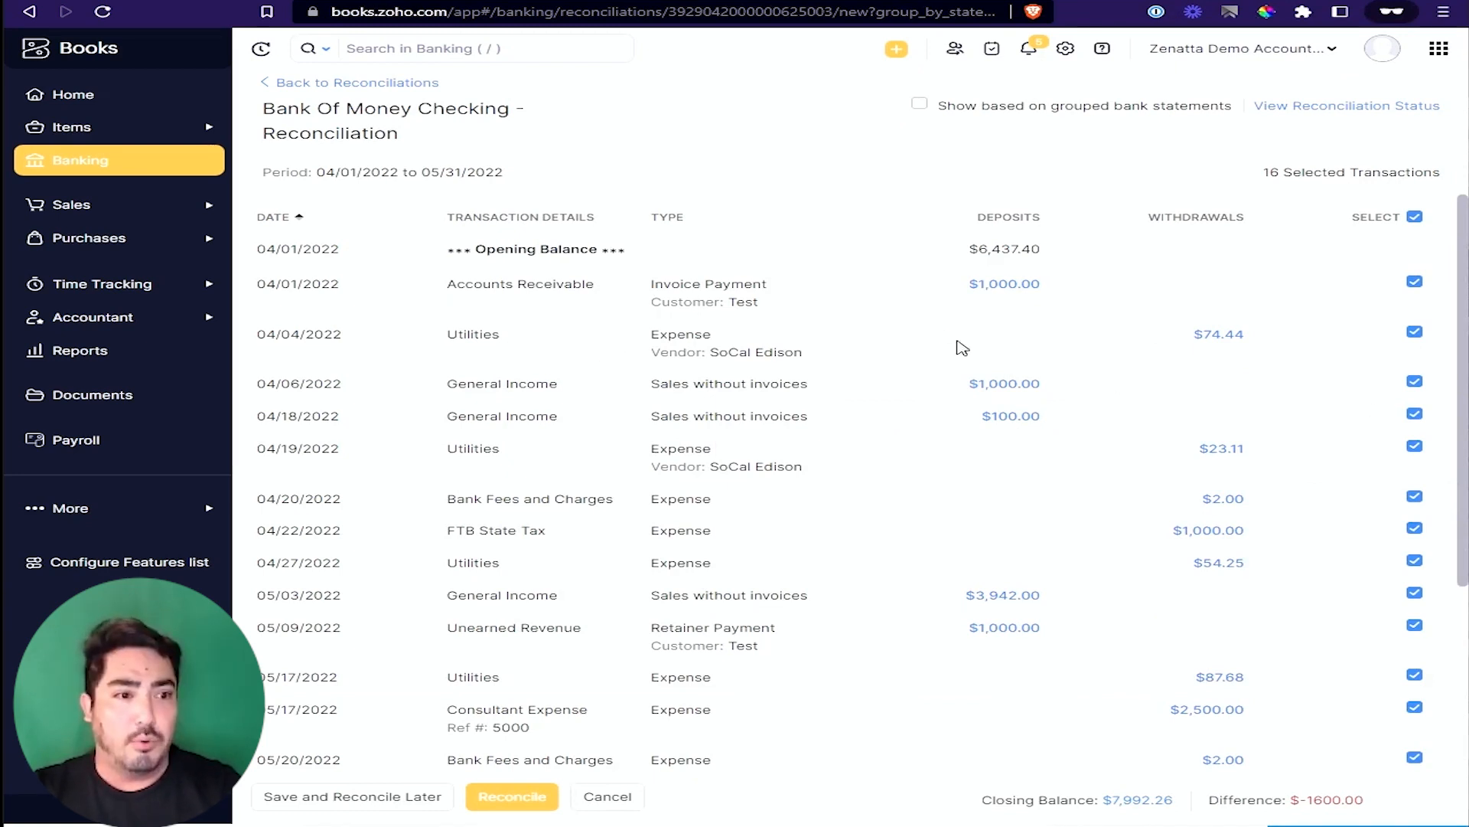
Step: Clear all selections, select the 04/04/2022 SoCal Edison expense, and fill its debit cell E20 yellow in the Excel statement
click(1415, 218)
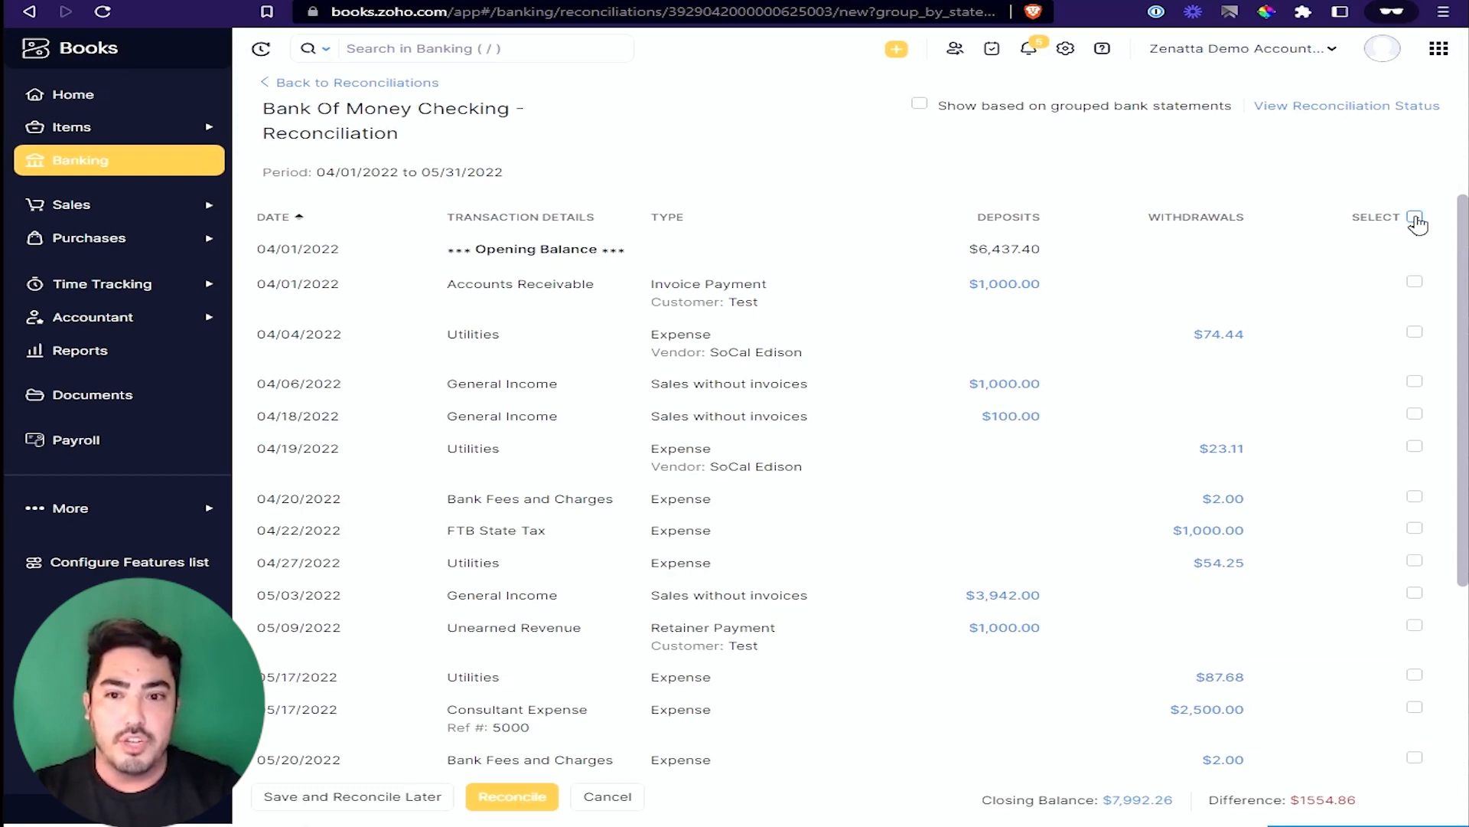
click(1415, 332)
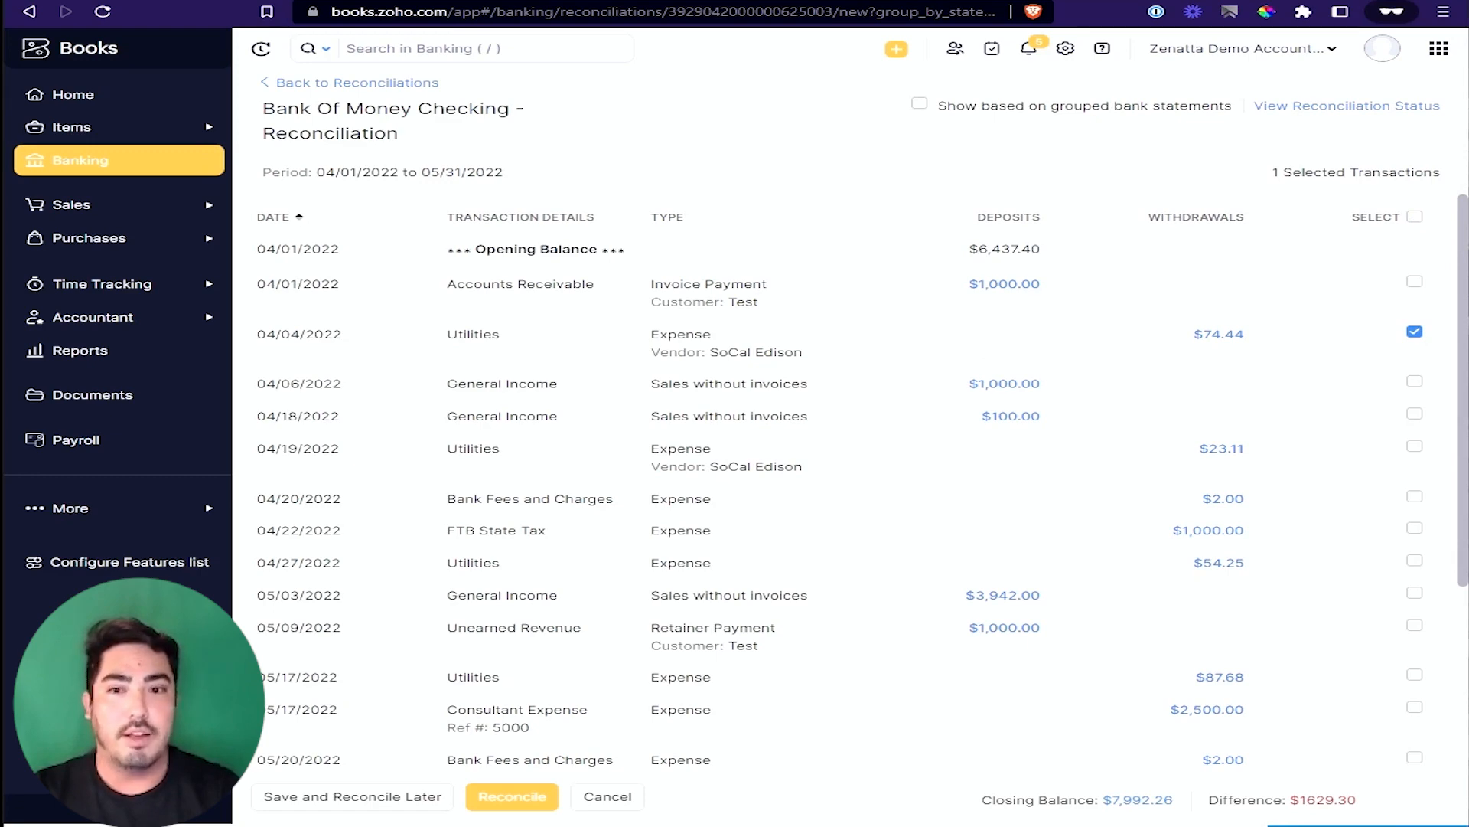
key(alt+Tab)
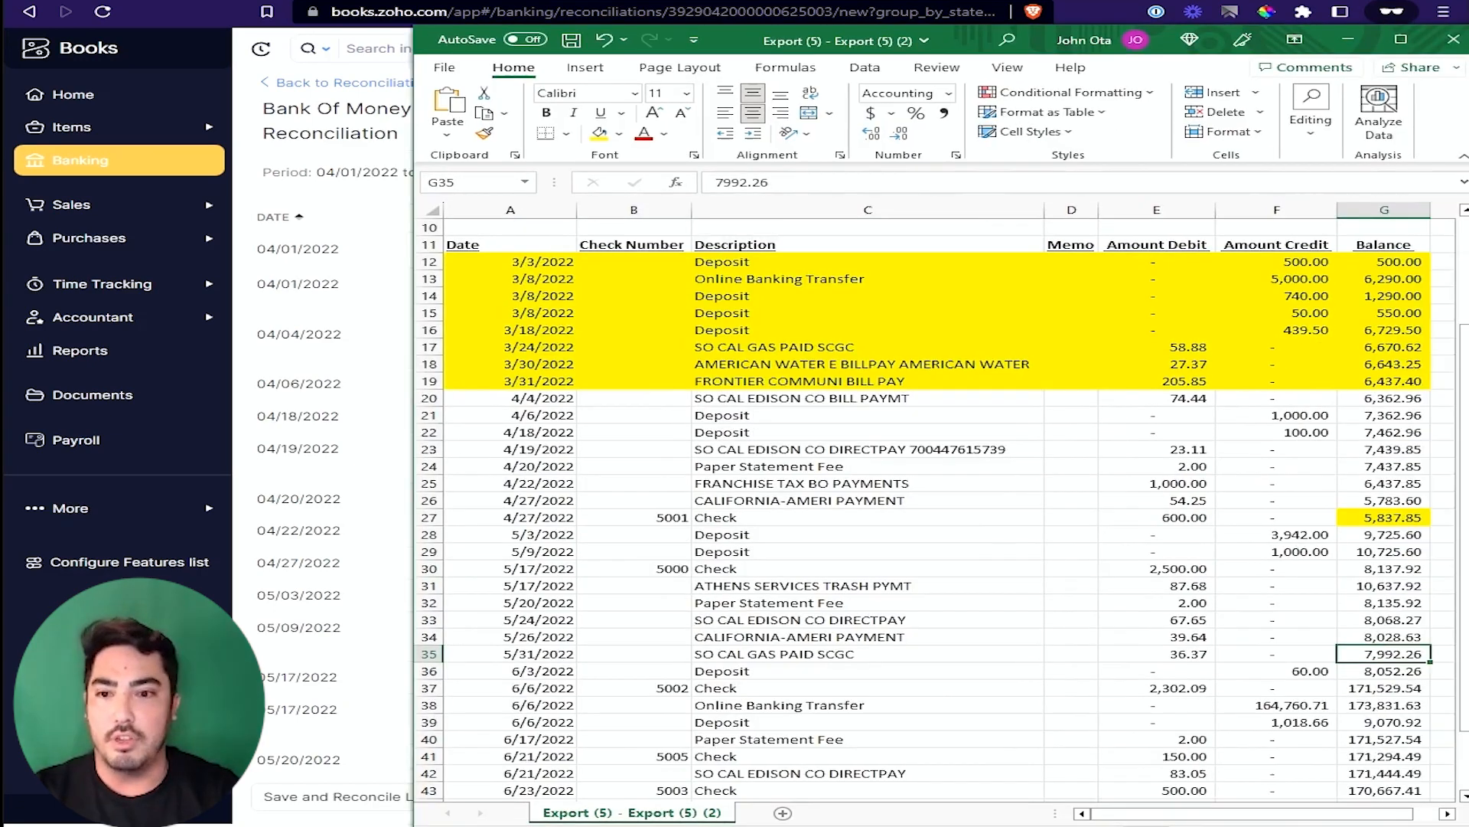
click(1156, 398)
click(599, 133)
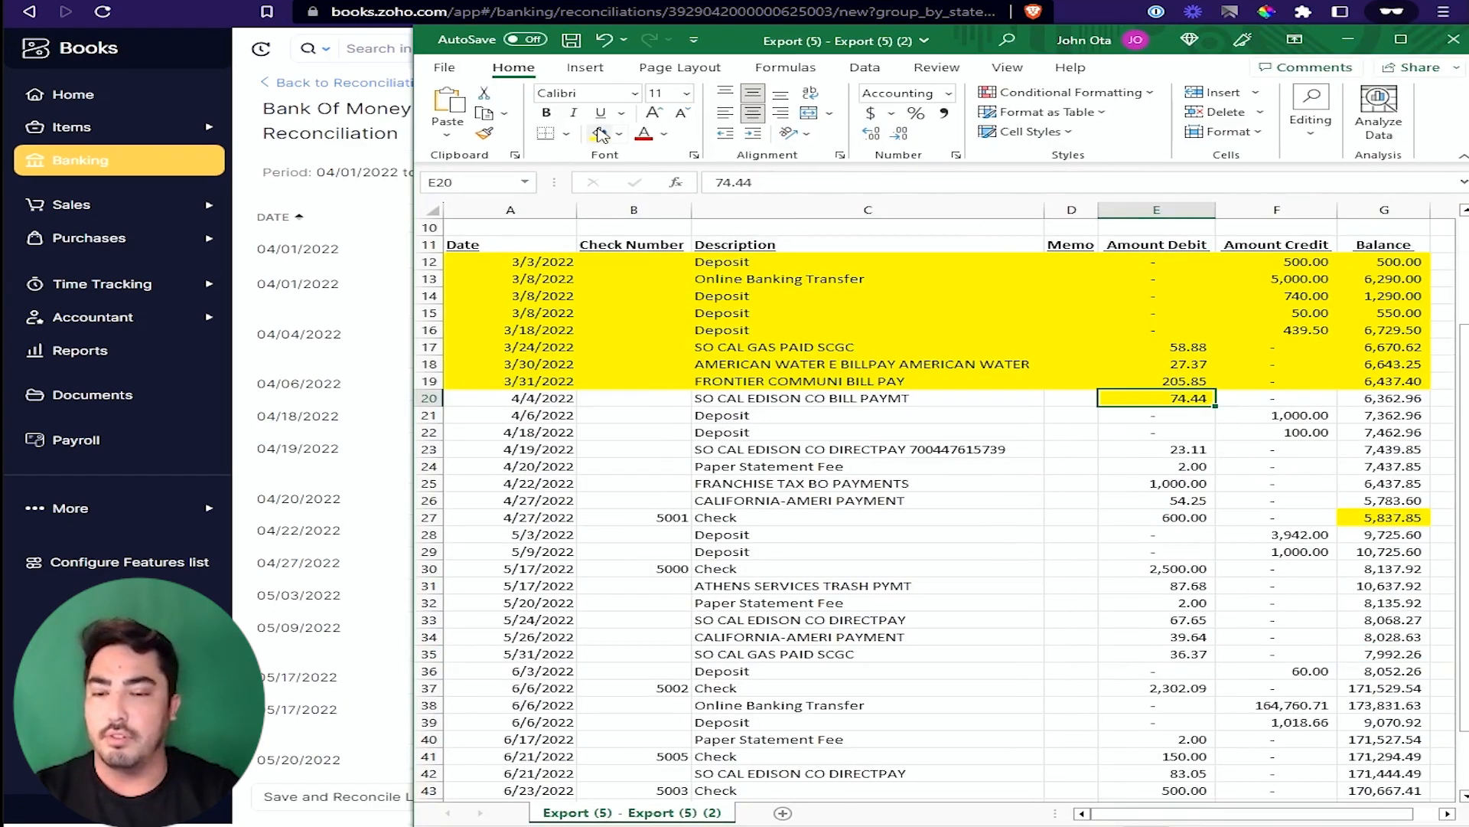
drag(976, 44, 1468, 57)
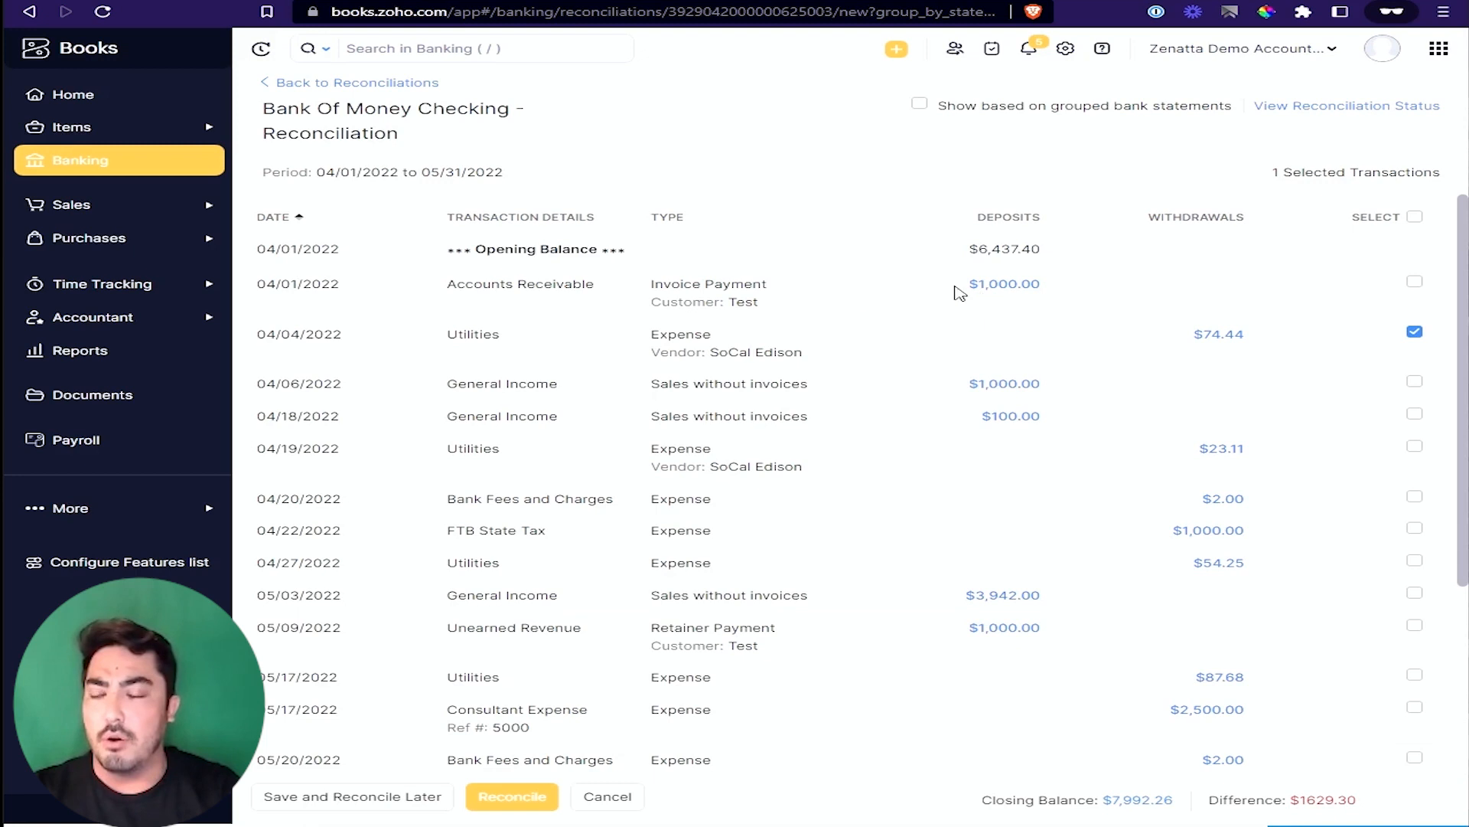
Step: Review the 04/01/2022 invoice payment and the other listed transactions, and save the reconciliation to finish another time
drag(957, 291, 1087, 294)
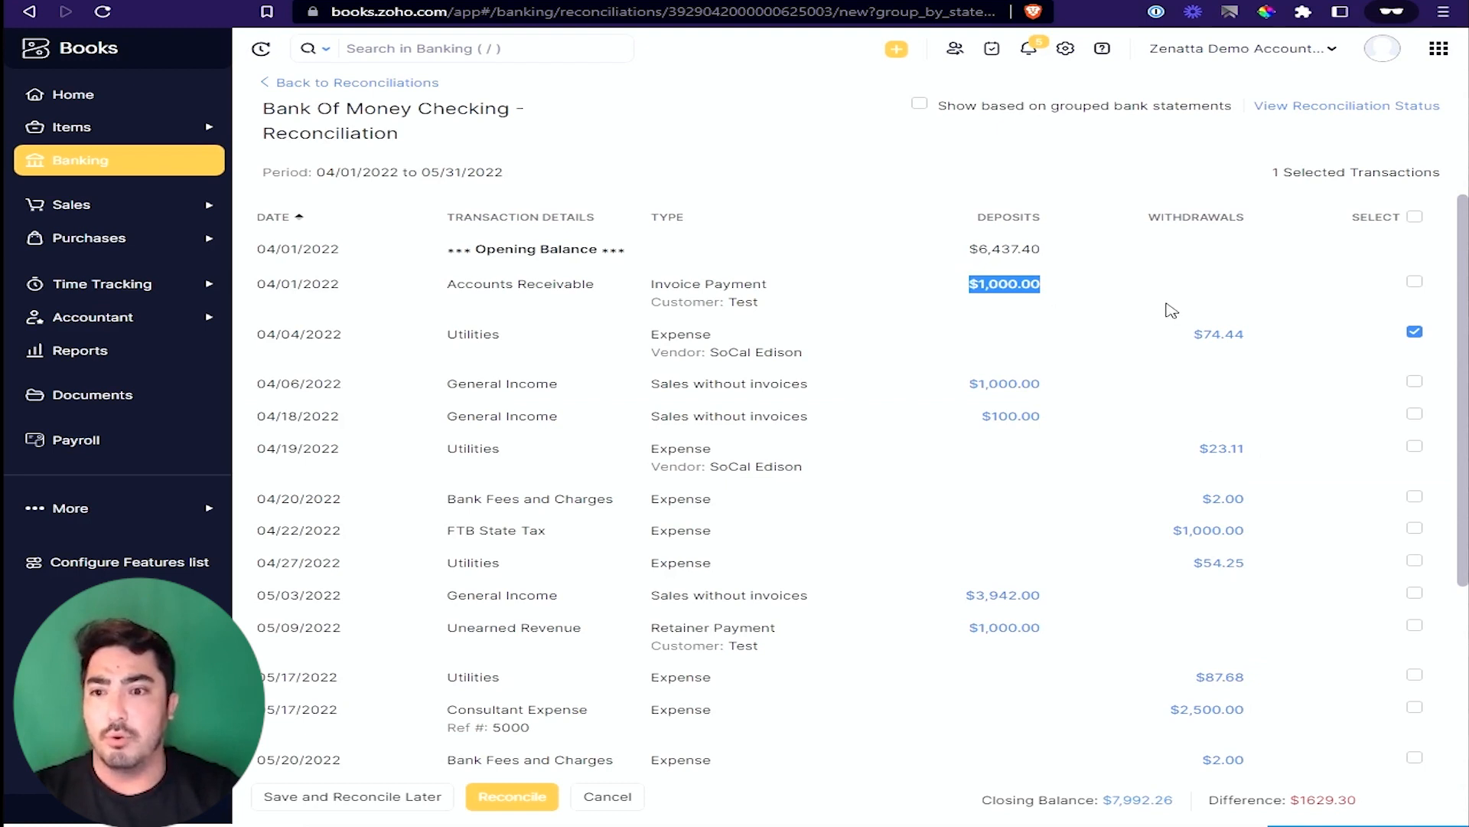
click(1107, 295)
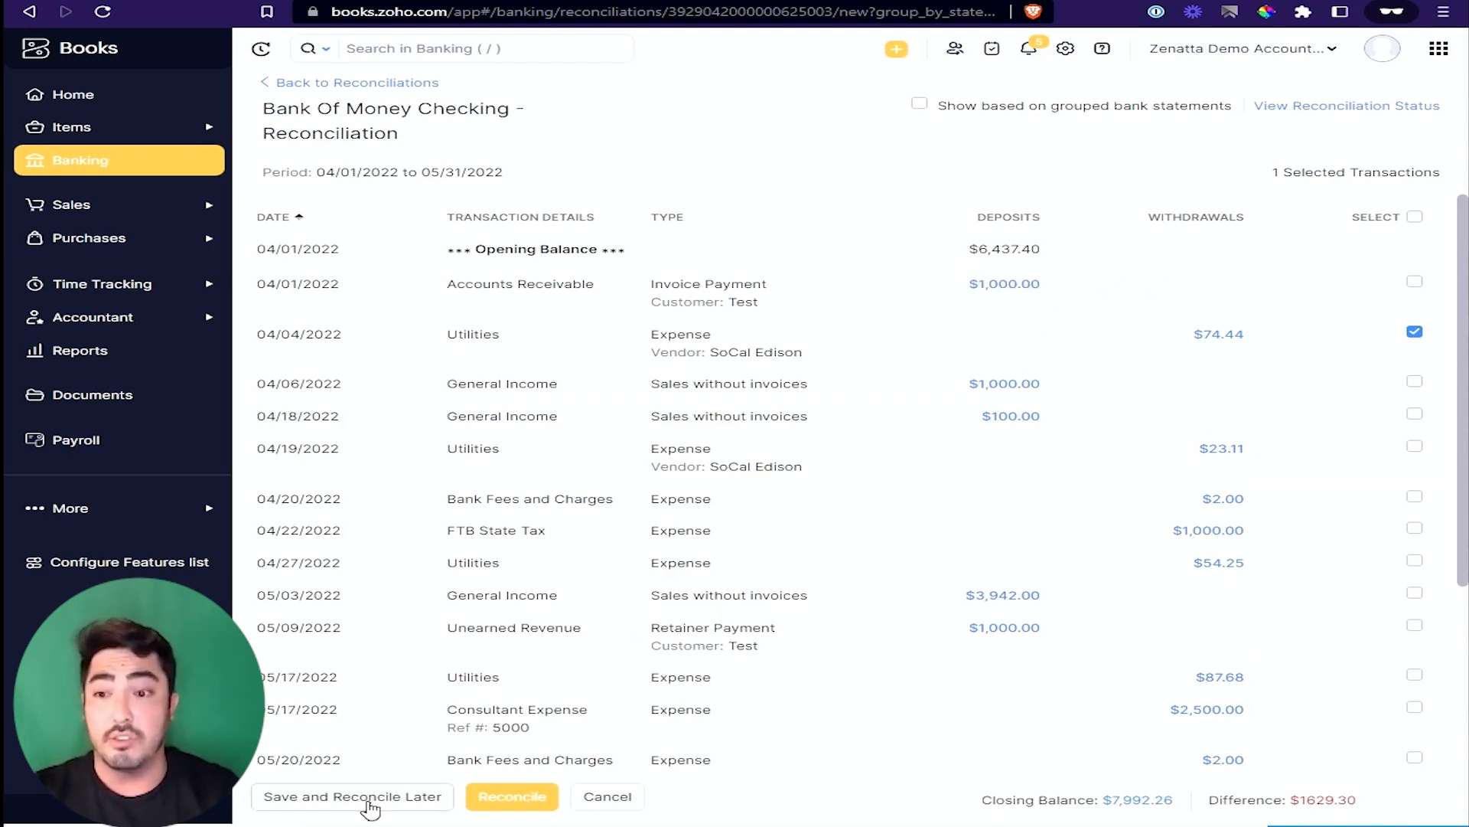
scroll(698, 652, down, 1)
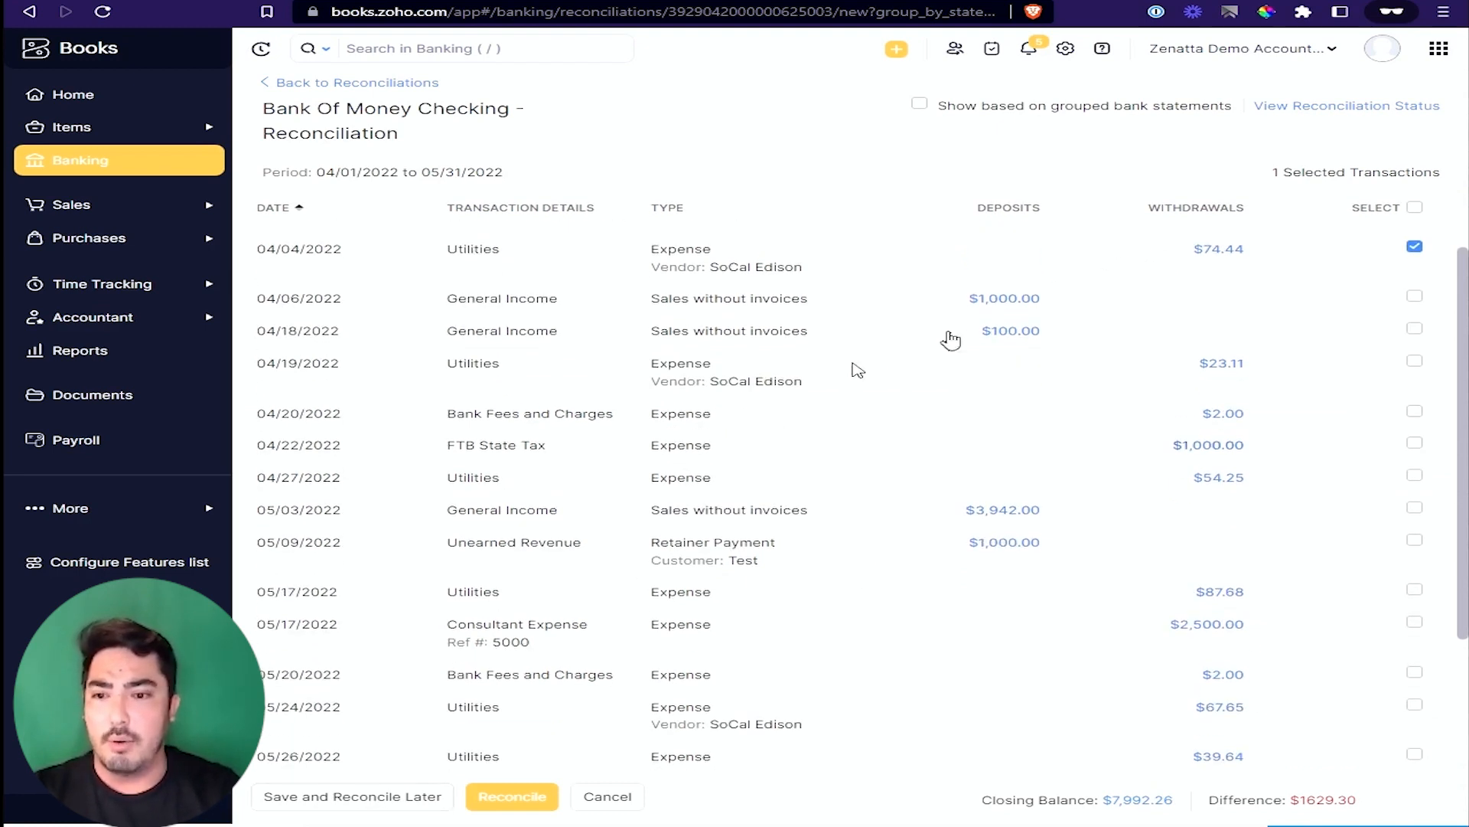
scroll(903, 413, down, 3)
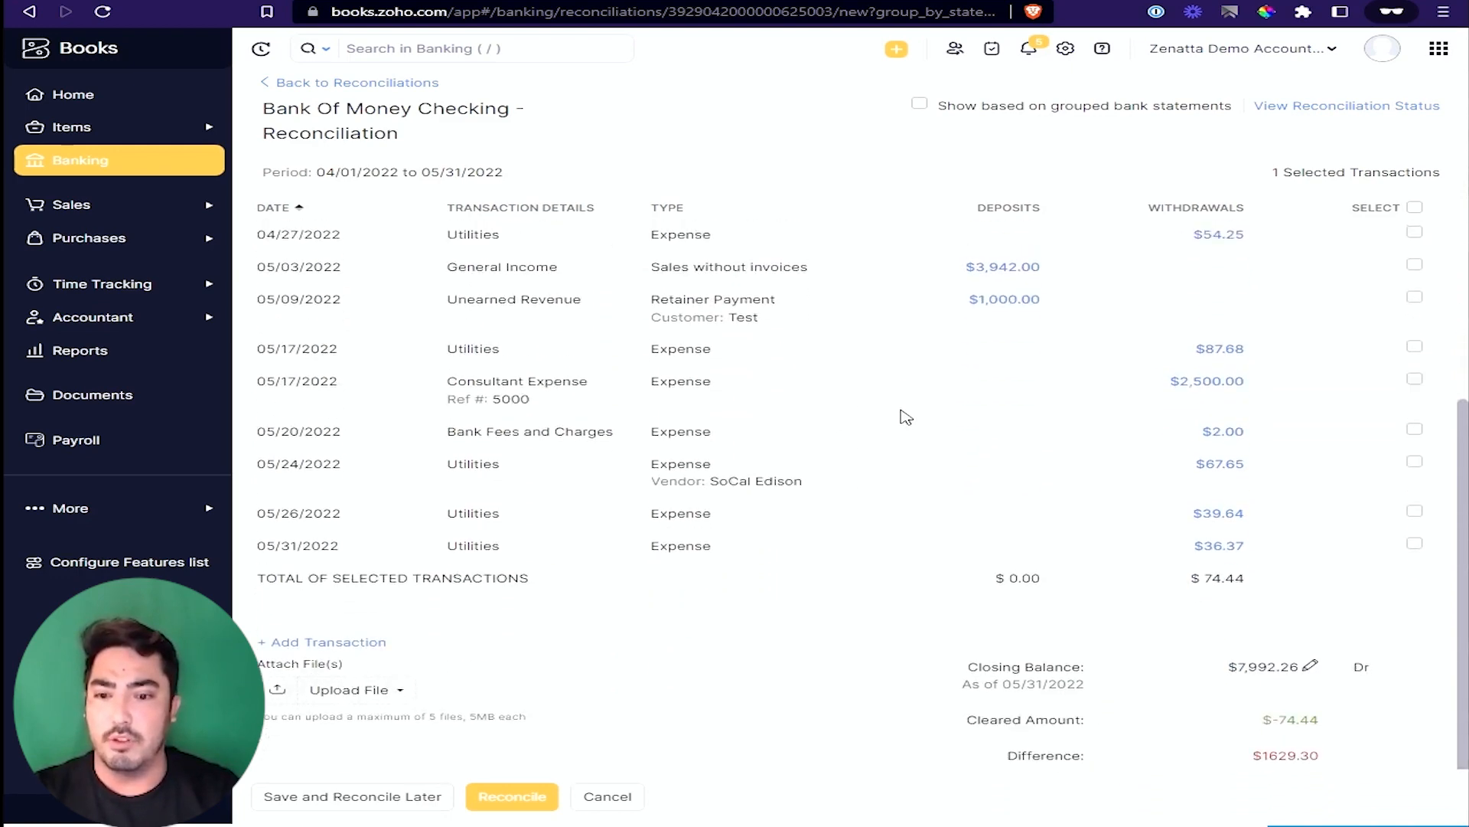
scroll(903, 413, up, 5)
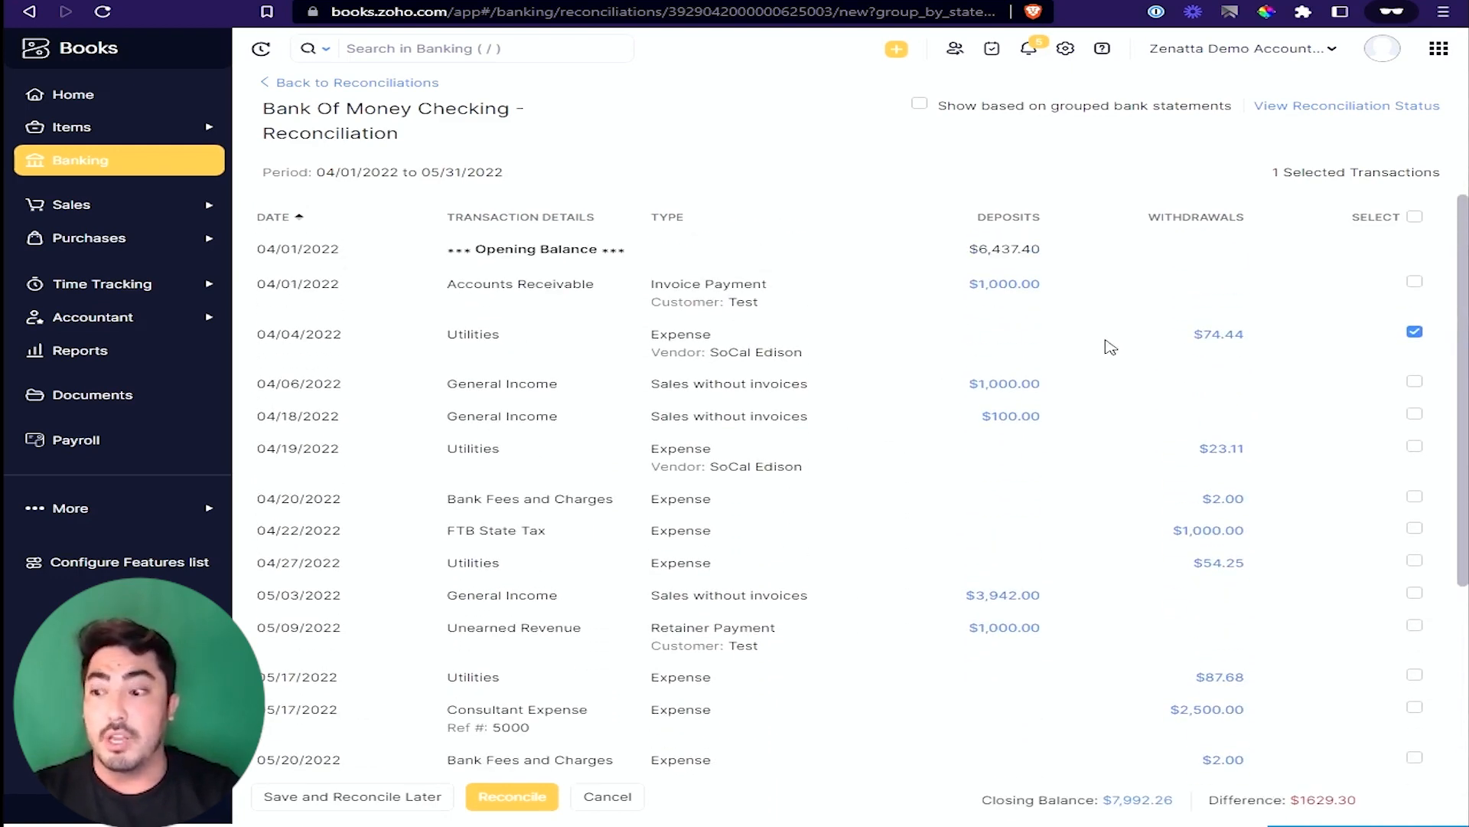
click(391, 799)
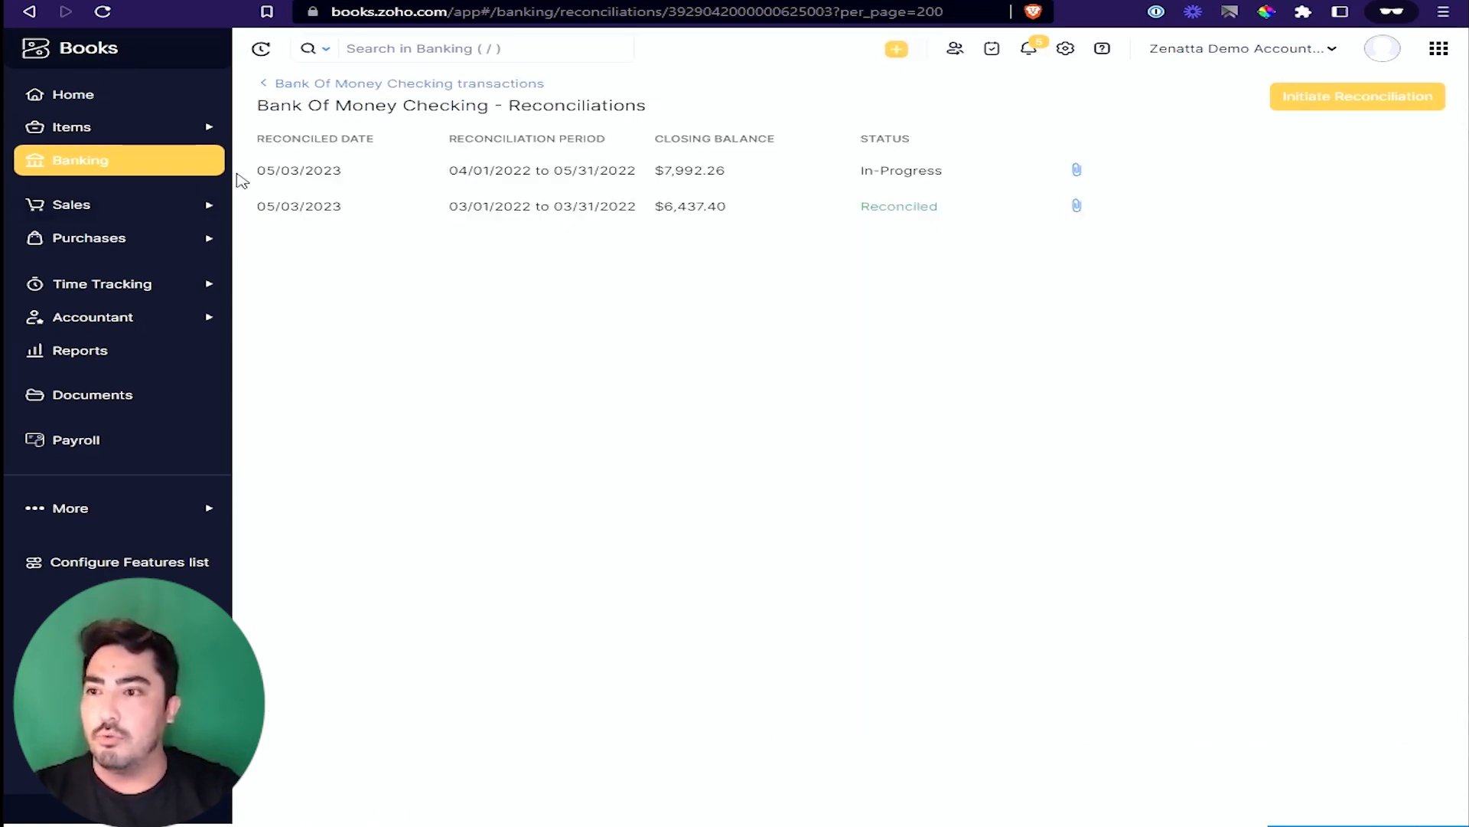
Step: Find the manually added 04/01/2022 customer payment in the checking account's transactions and open its details
click(385, 85)
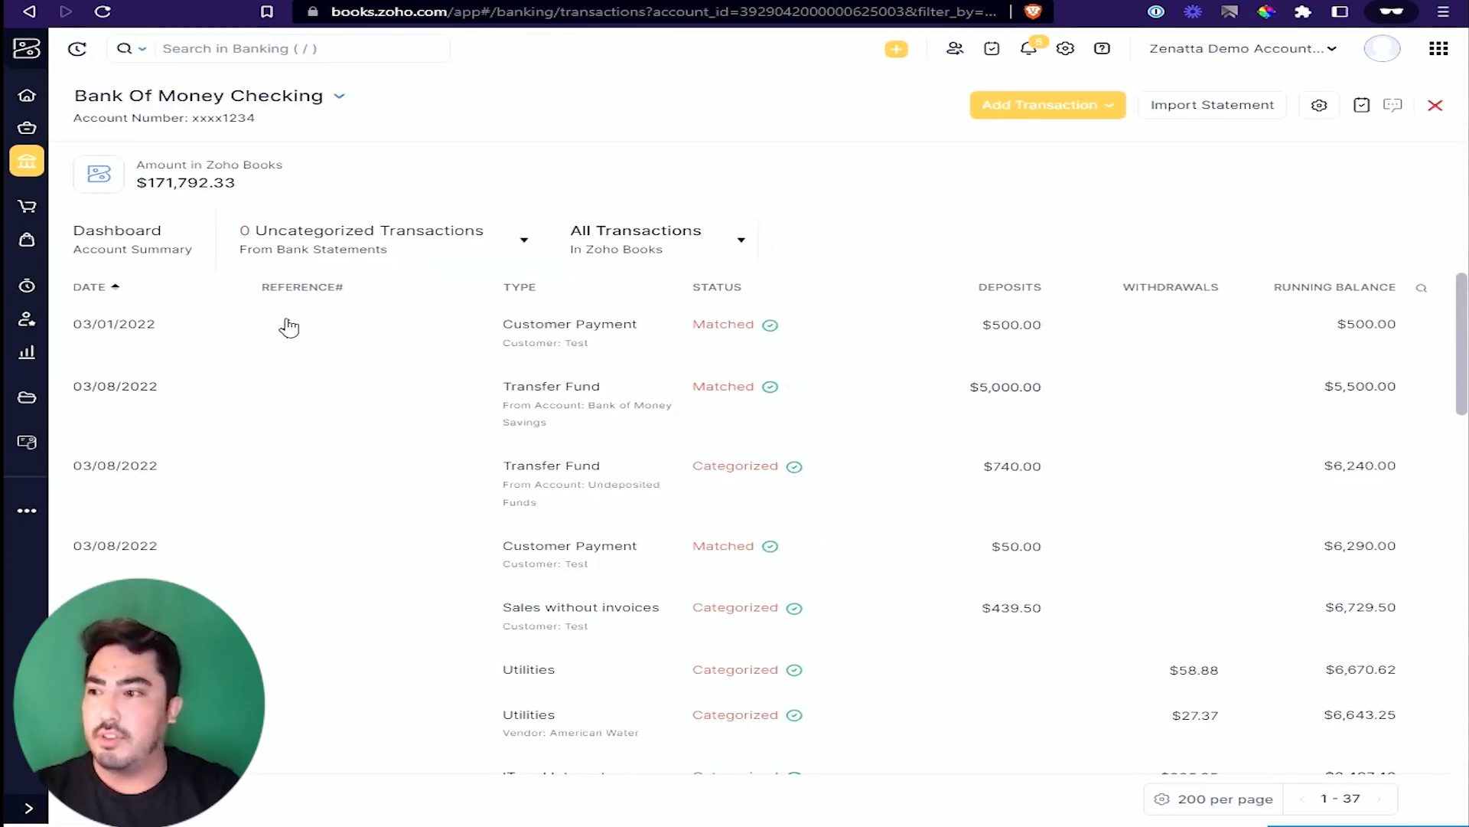
scroll(427, 348, down, 4)
scroll(872, 541, down, 1)
scroll(811, 459, down, 1)
scroll(908, 460, down, 1)
scroll(905, 497, up, 1)
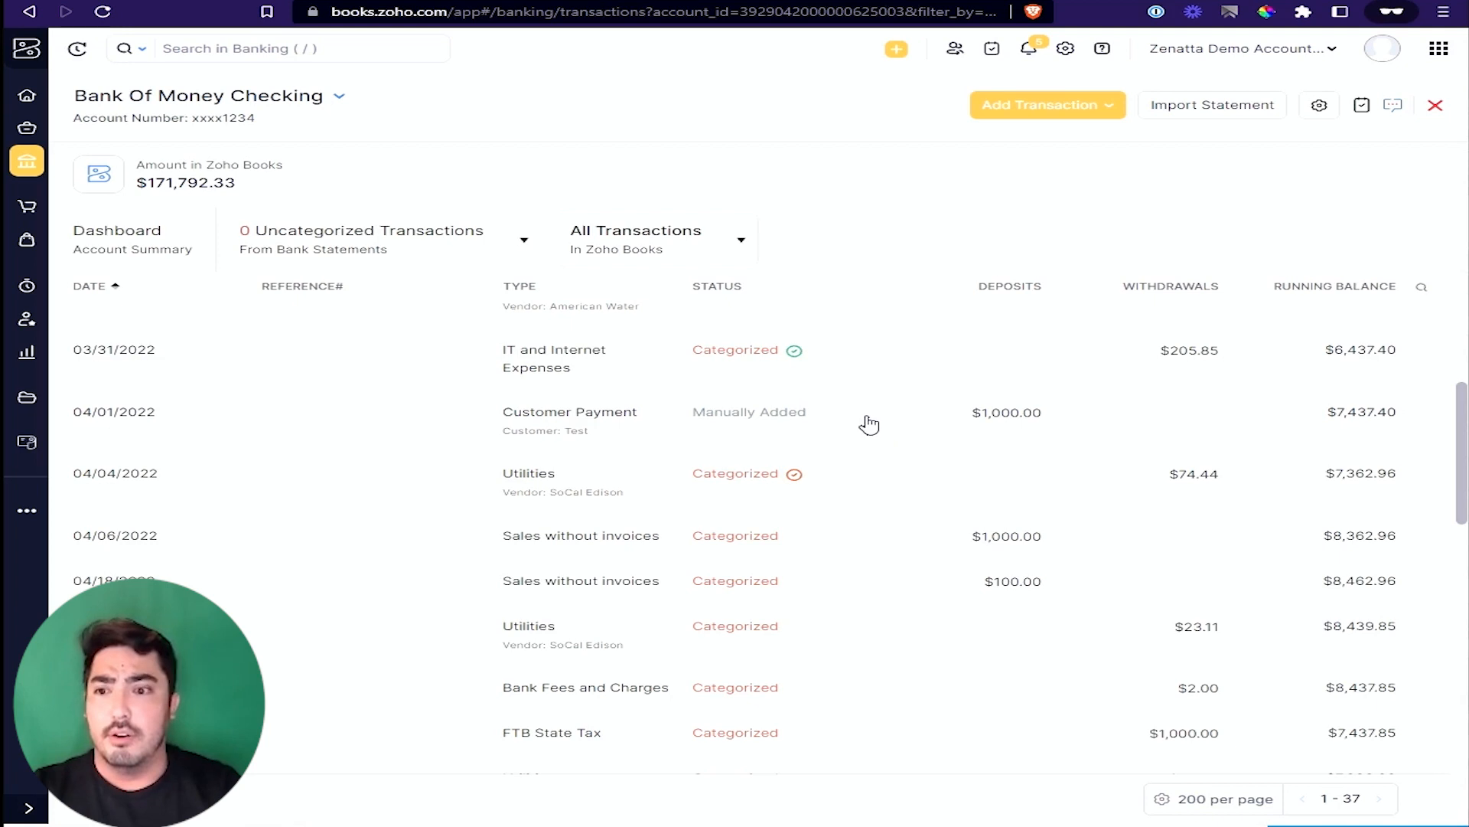
drag(694, 427, 807, 426)
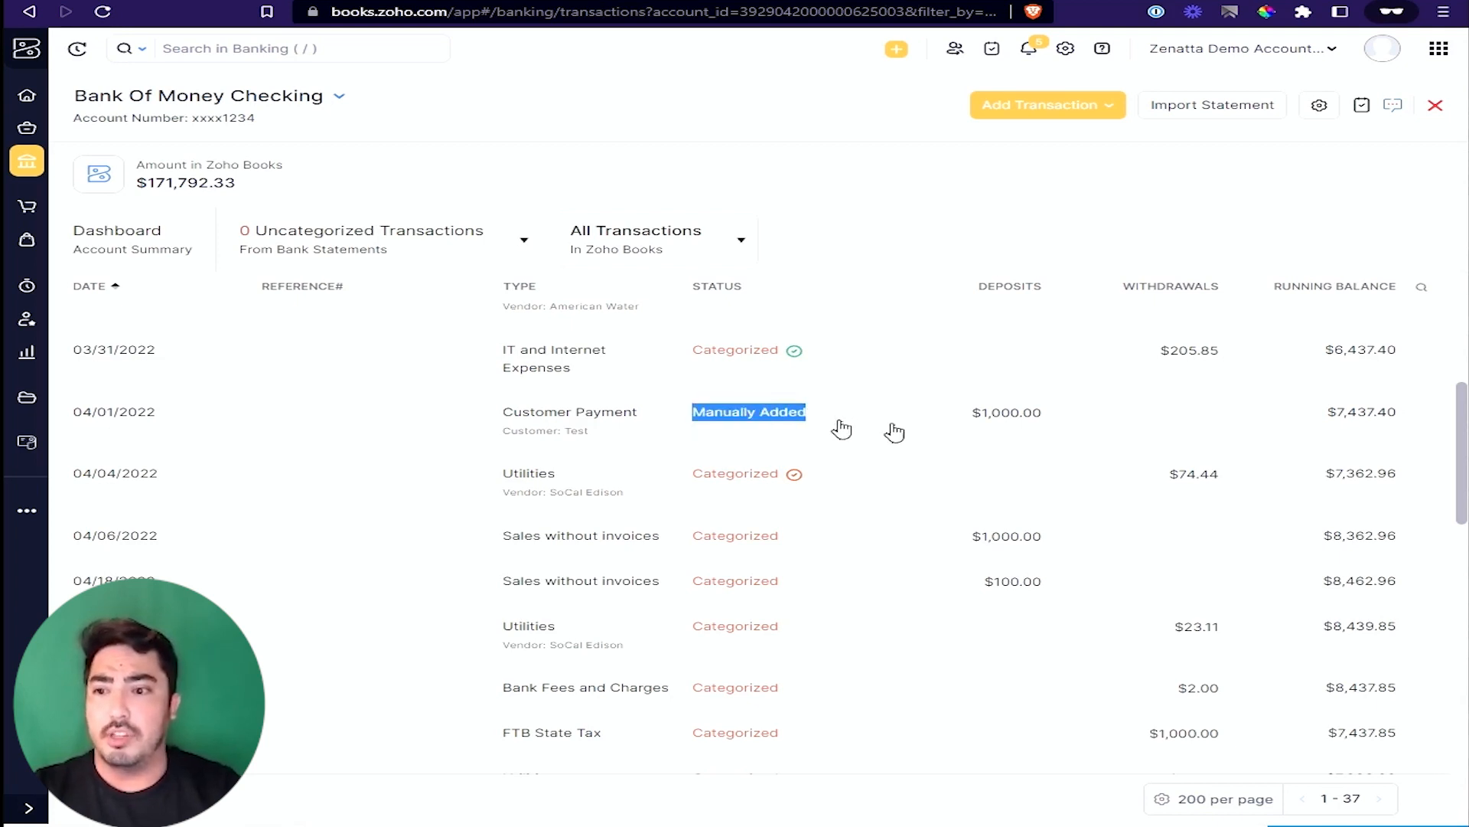
click(756, 482)
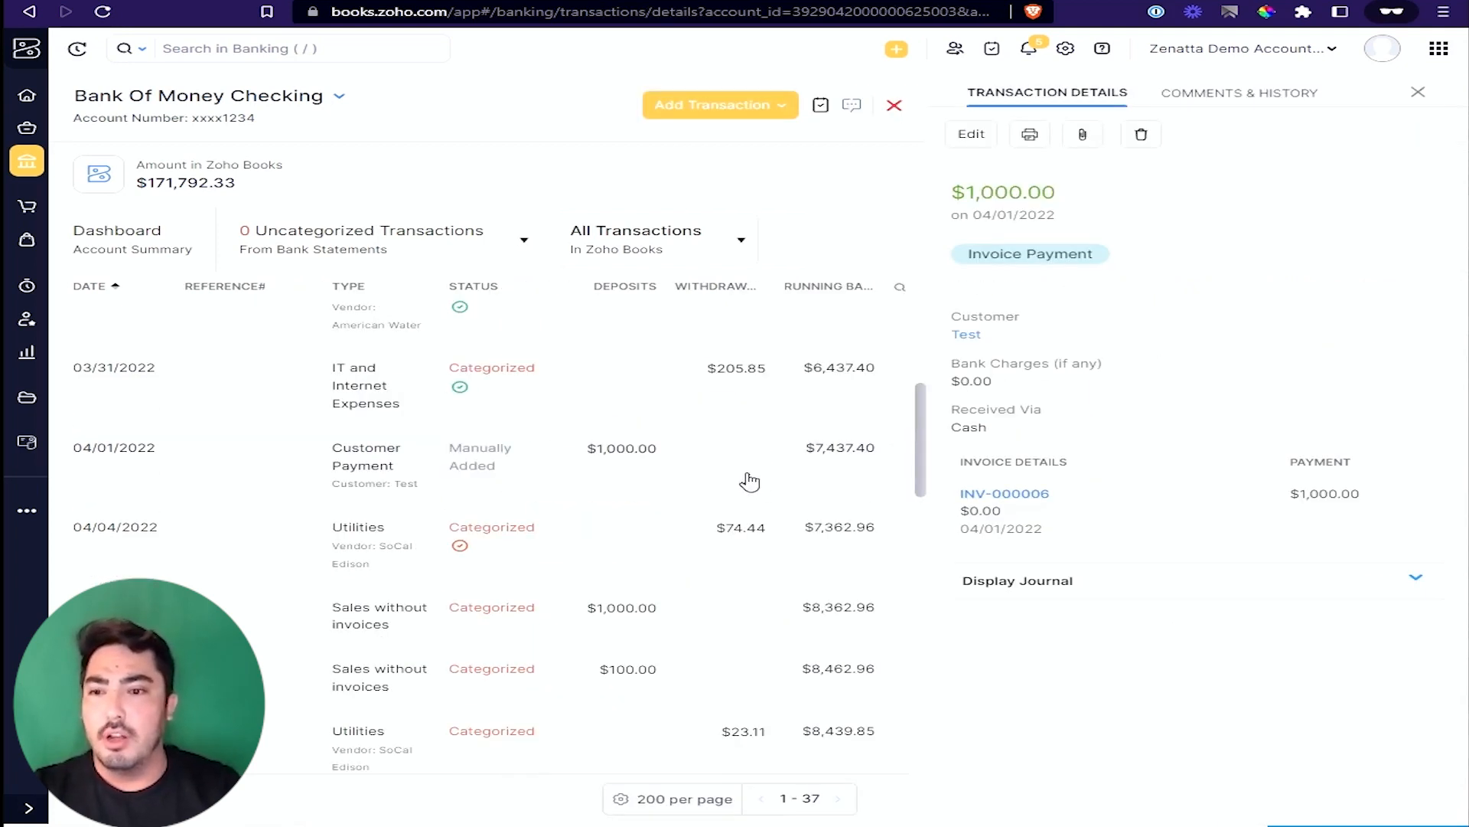
Step: Open the payment's linked invoice in a new browser tab and view the receipt of its $1,000.00 cash payment
right_click(1026, 503)
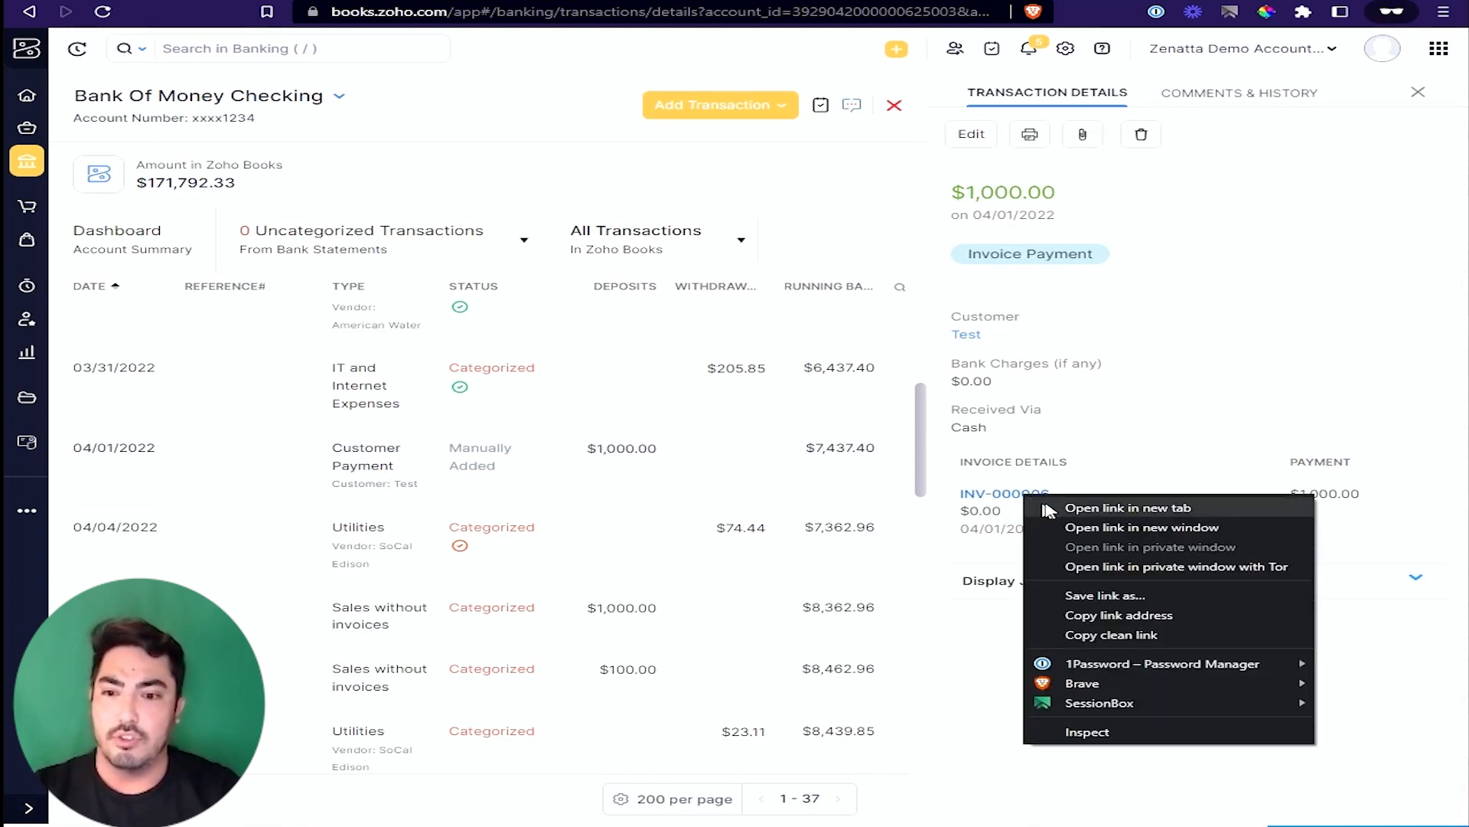
click(1092, 508)
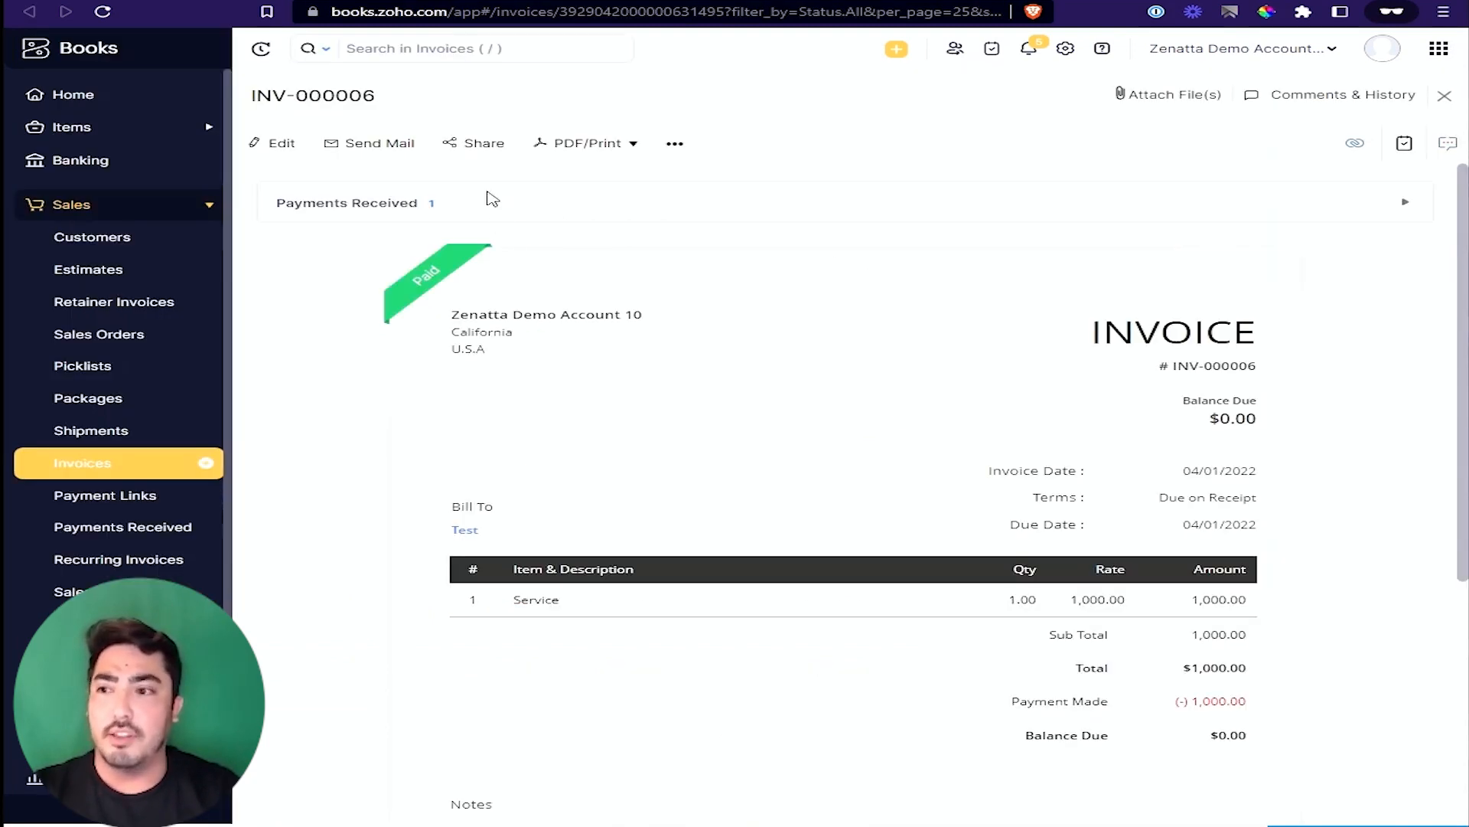
click(397, 205)
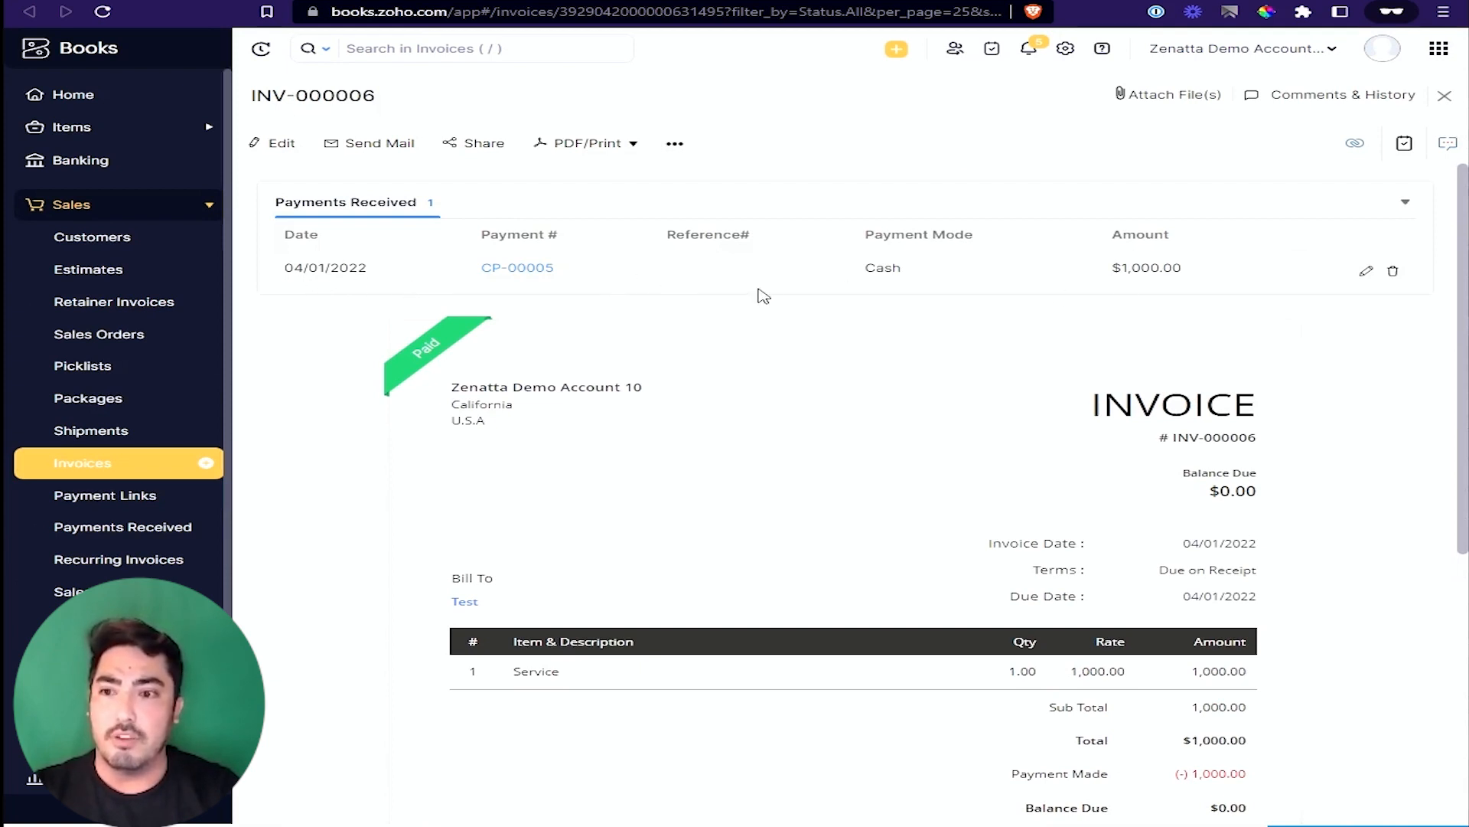
double_click(913, 282)
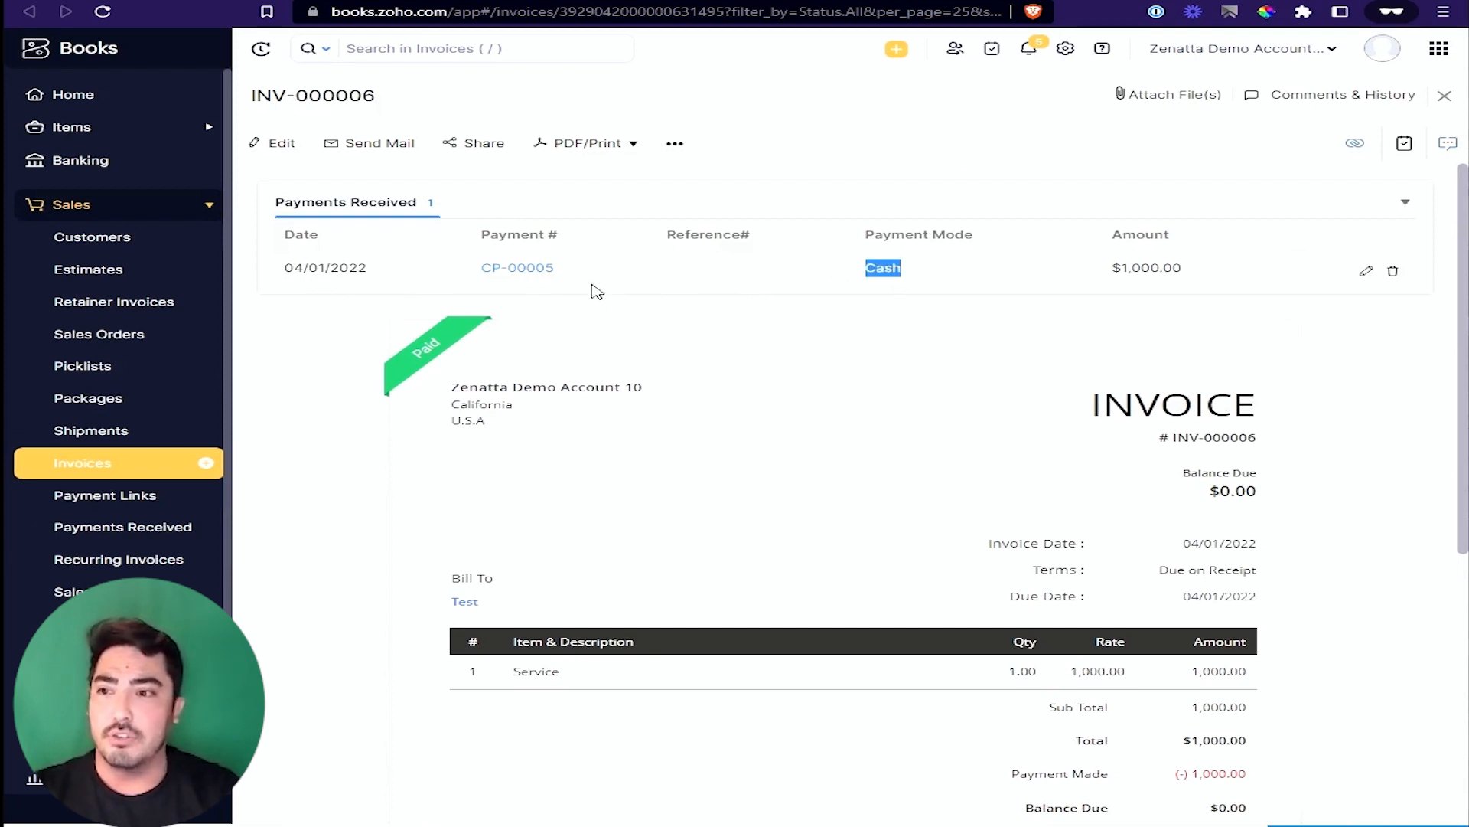
click(525, 271)
scroll(875, 520, down, 3)
scroll(861, 480, up, 2)
scroll(874, 486, up, 1)
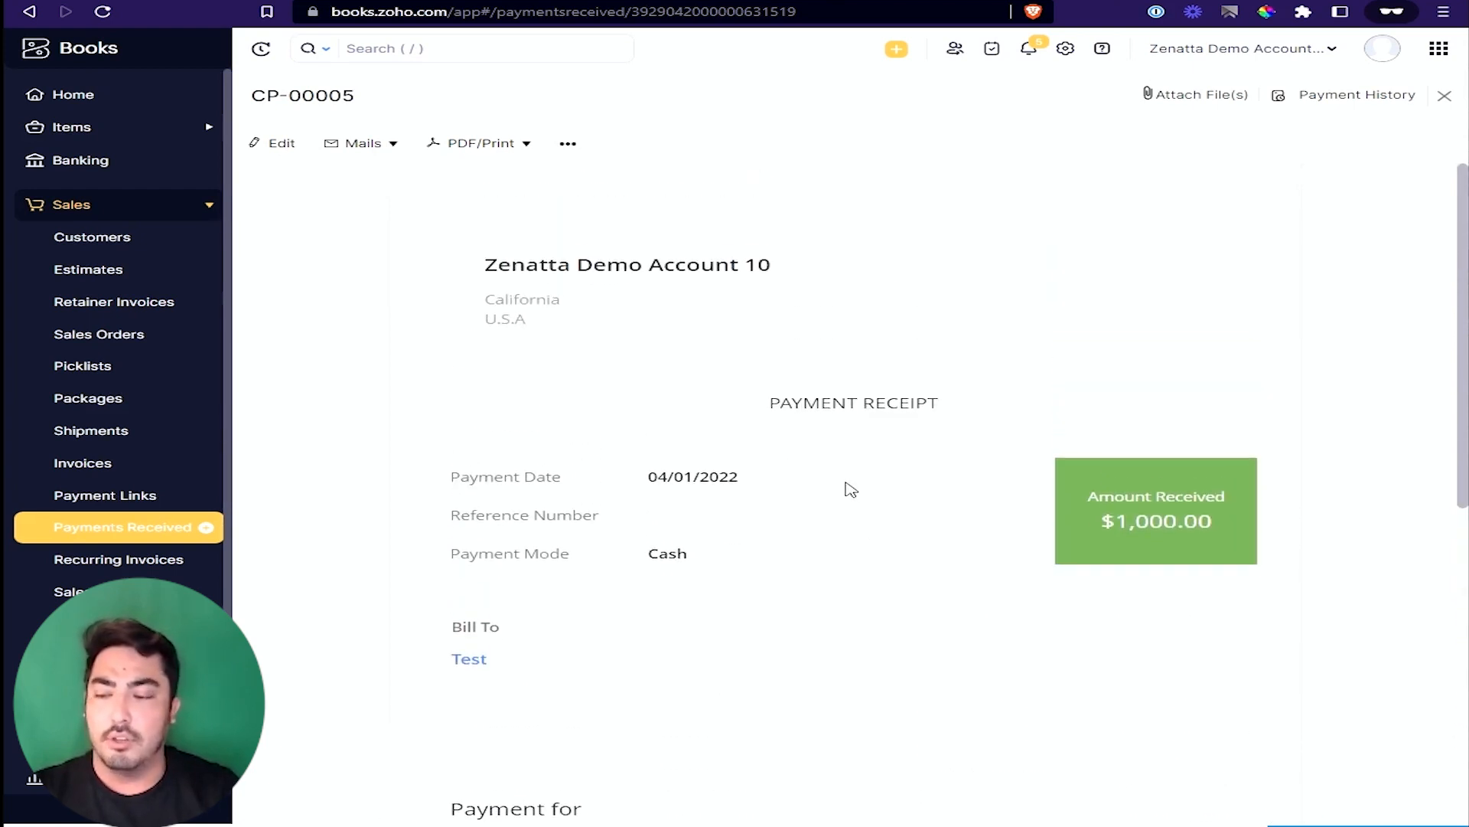
Step: Edit the payment so it is deposited to Petty Cash and save the change
click(281, 144)
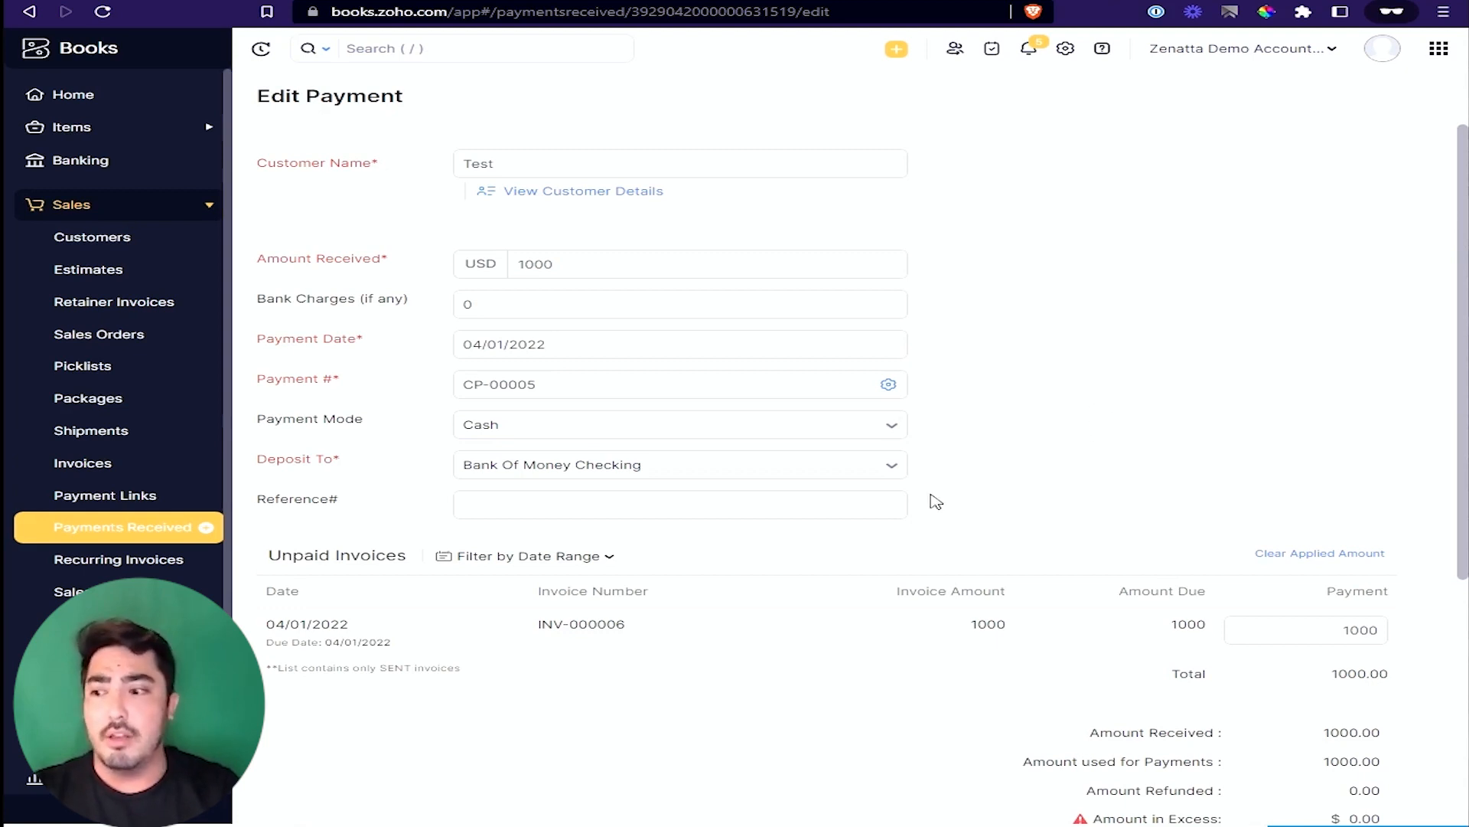
click(884, 473)
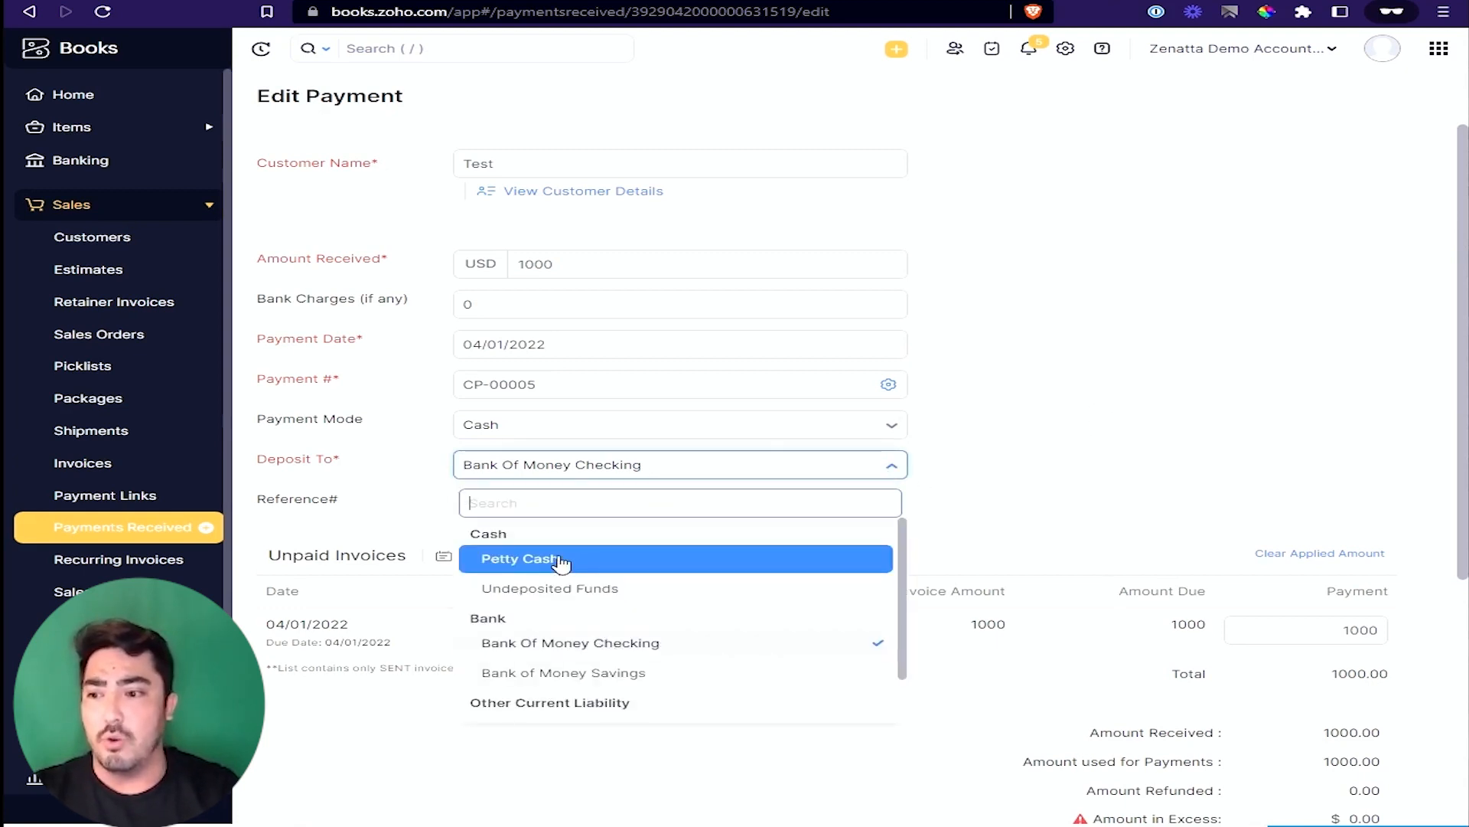
click(522, 558)
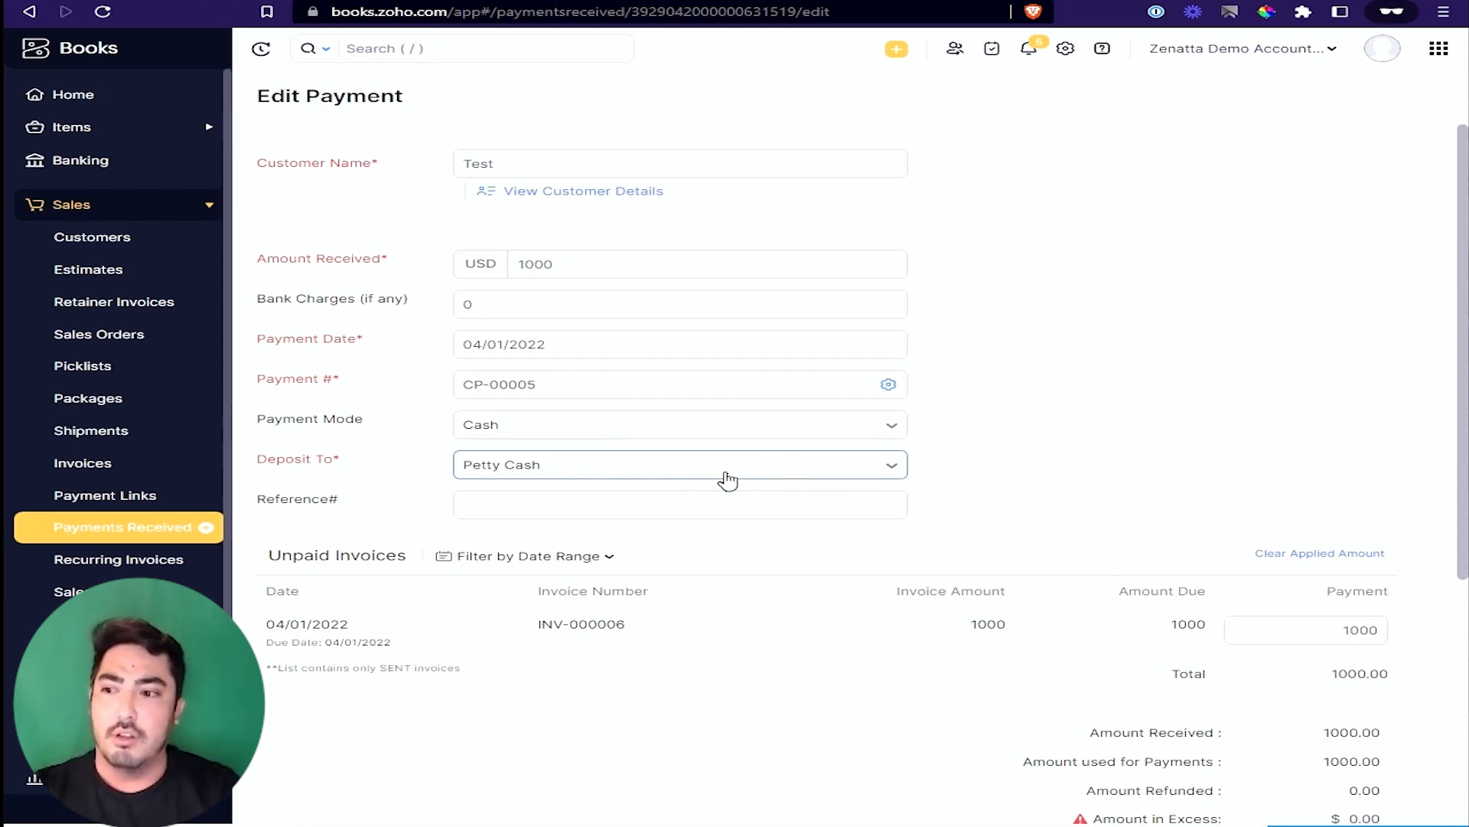
scroll(1028, 494, down, 5)
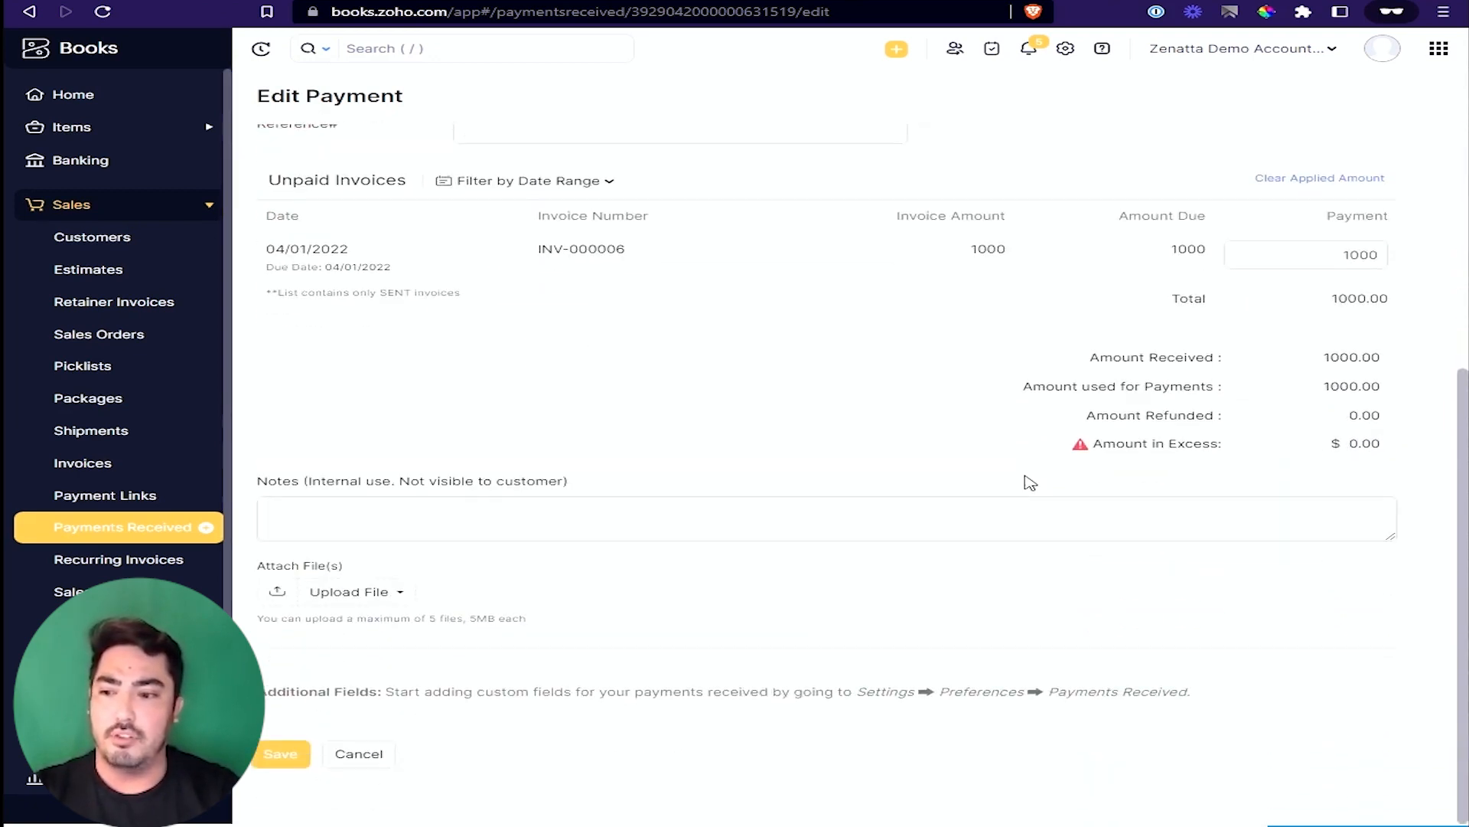
click(287, 754)
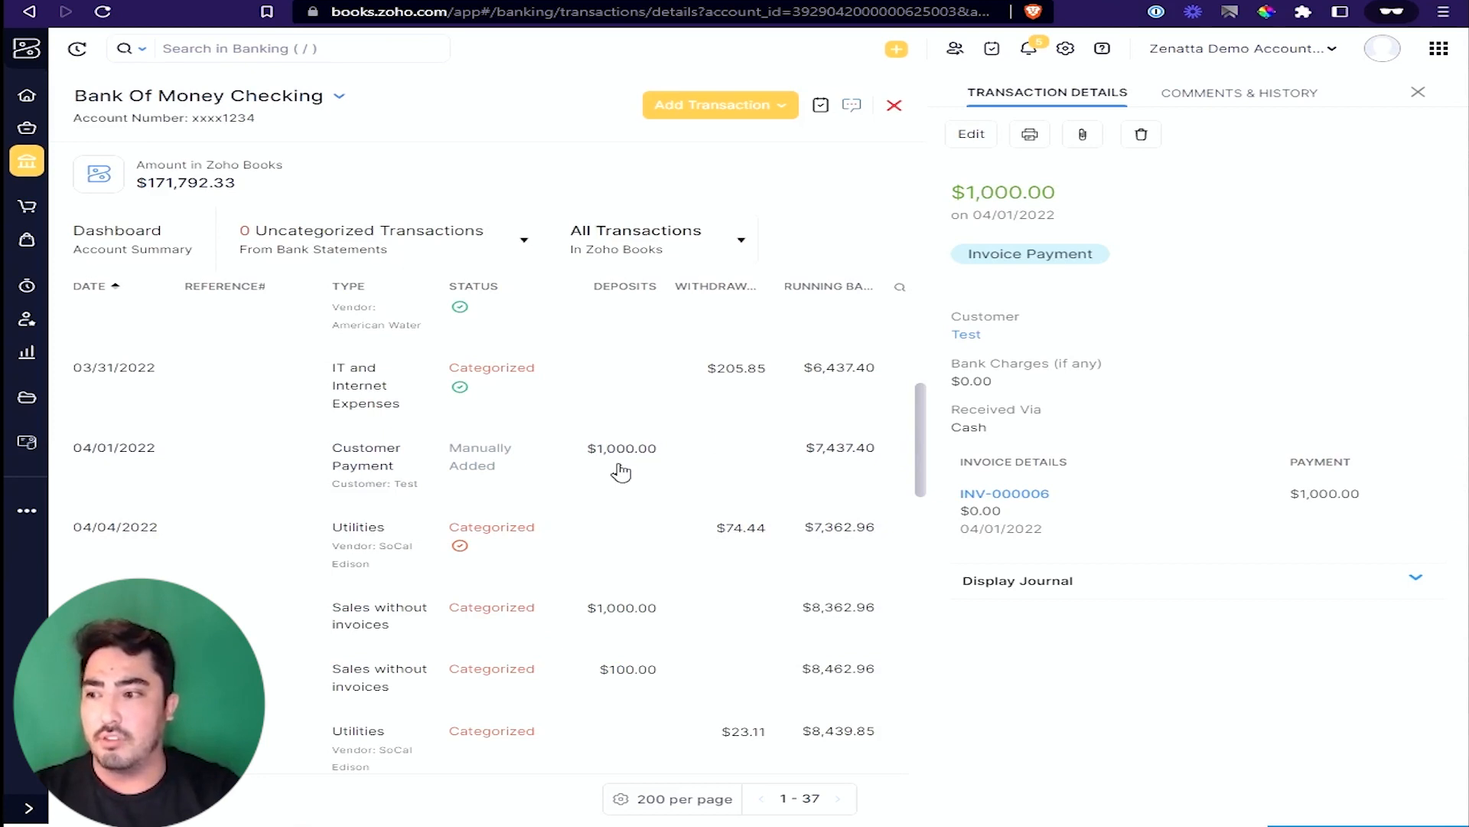
Step: In the checking account's transactions, examine the 04/06/2022 sale-without-invoice deposit and its editable fields, leaving them unsaved
click(545, 625)
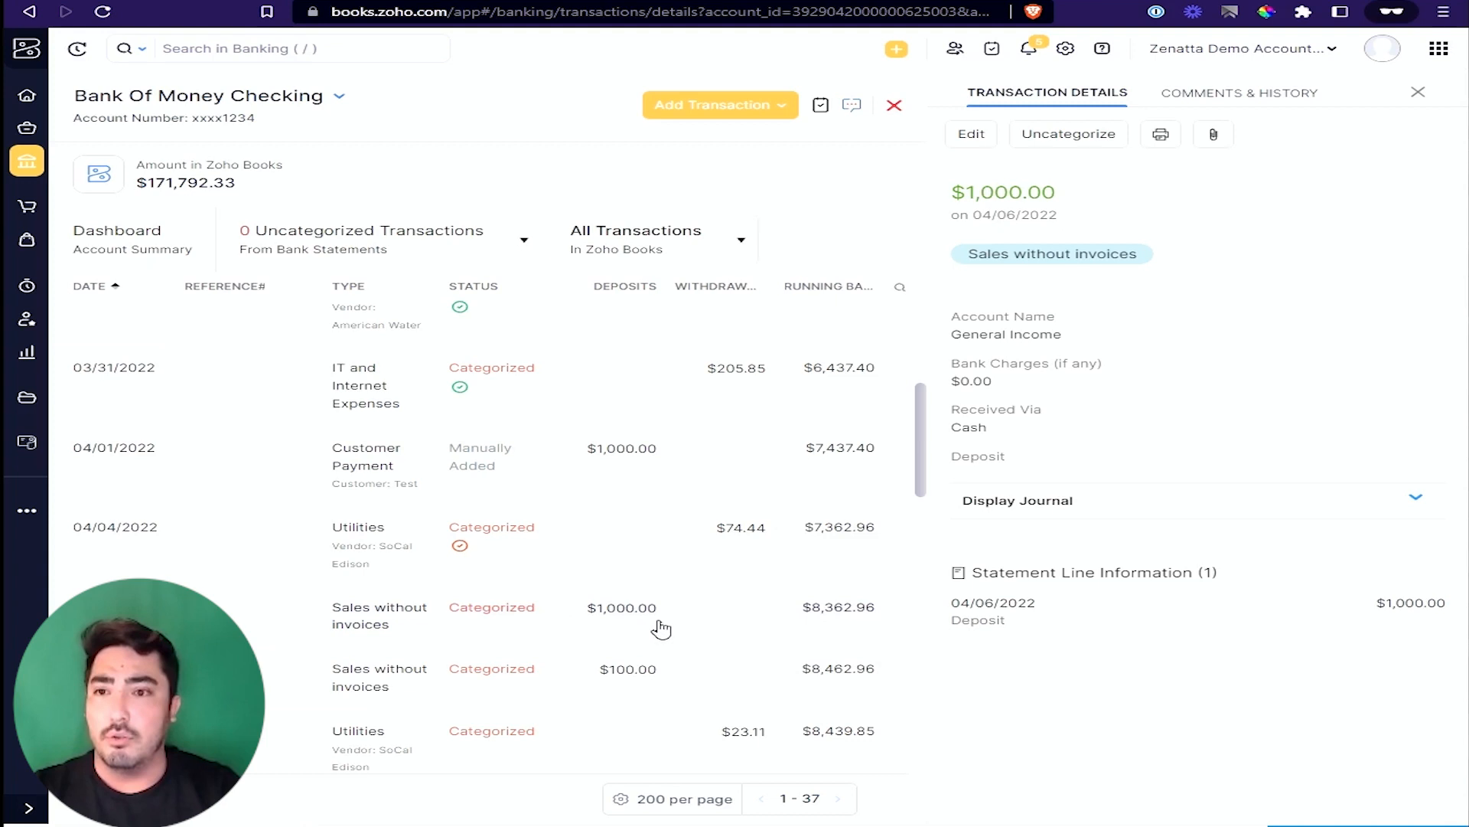
drag(968, 254, 1230, 256)
click(1200, 245)
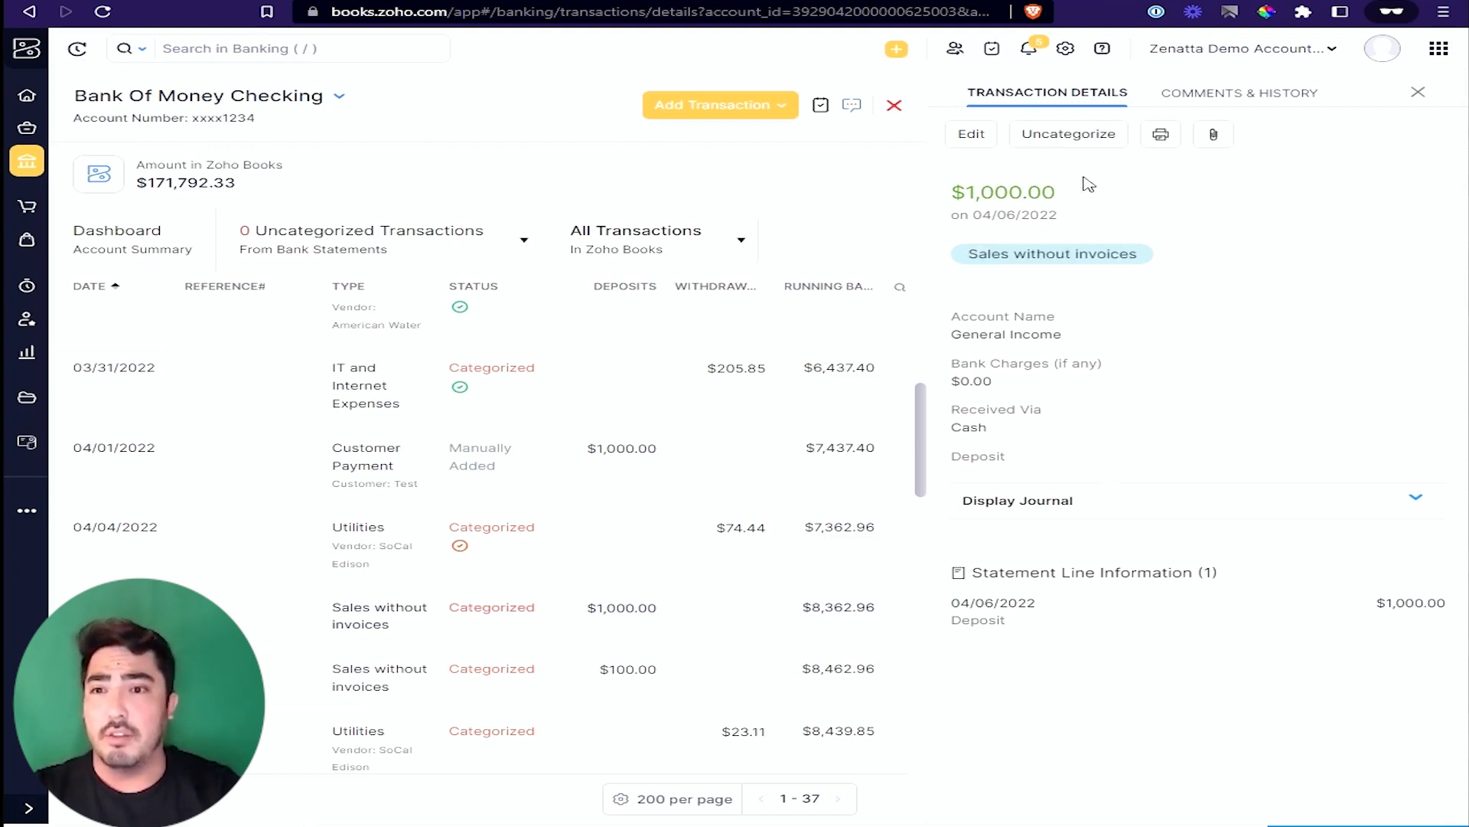
click(989, 145)
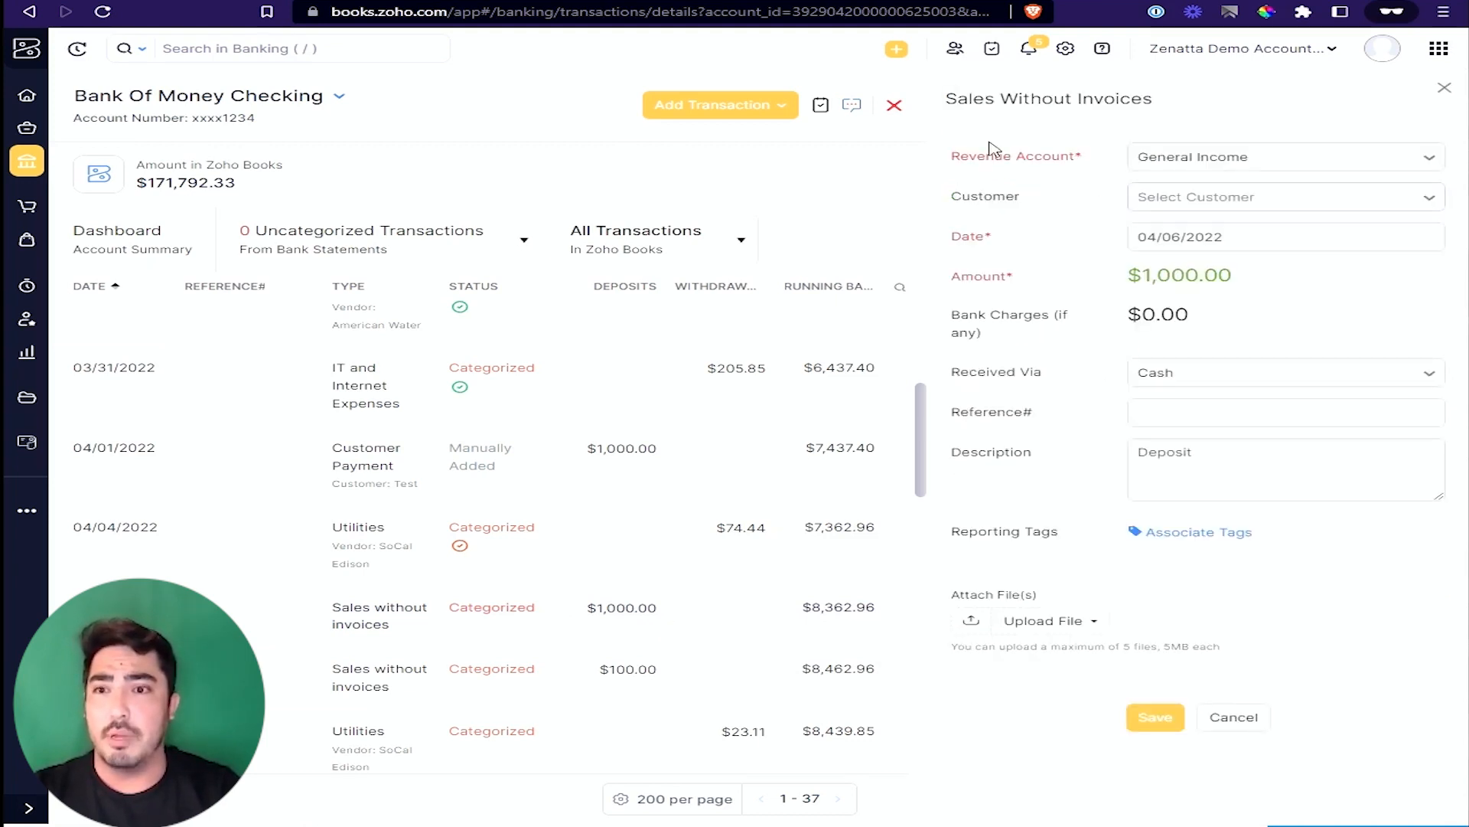
click(1233, 720)
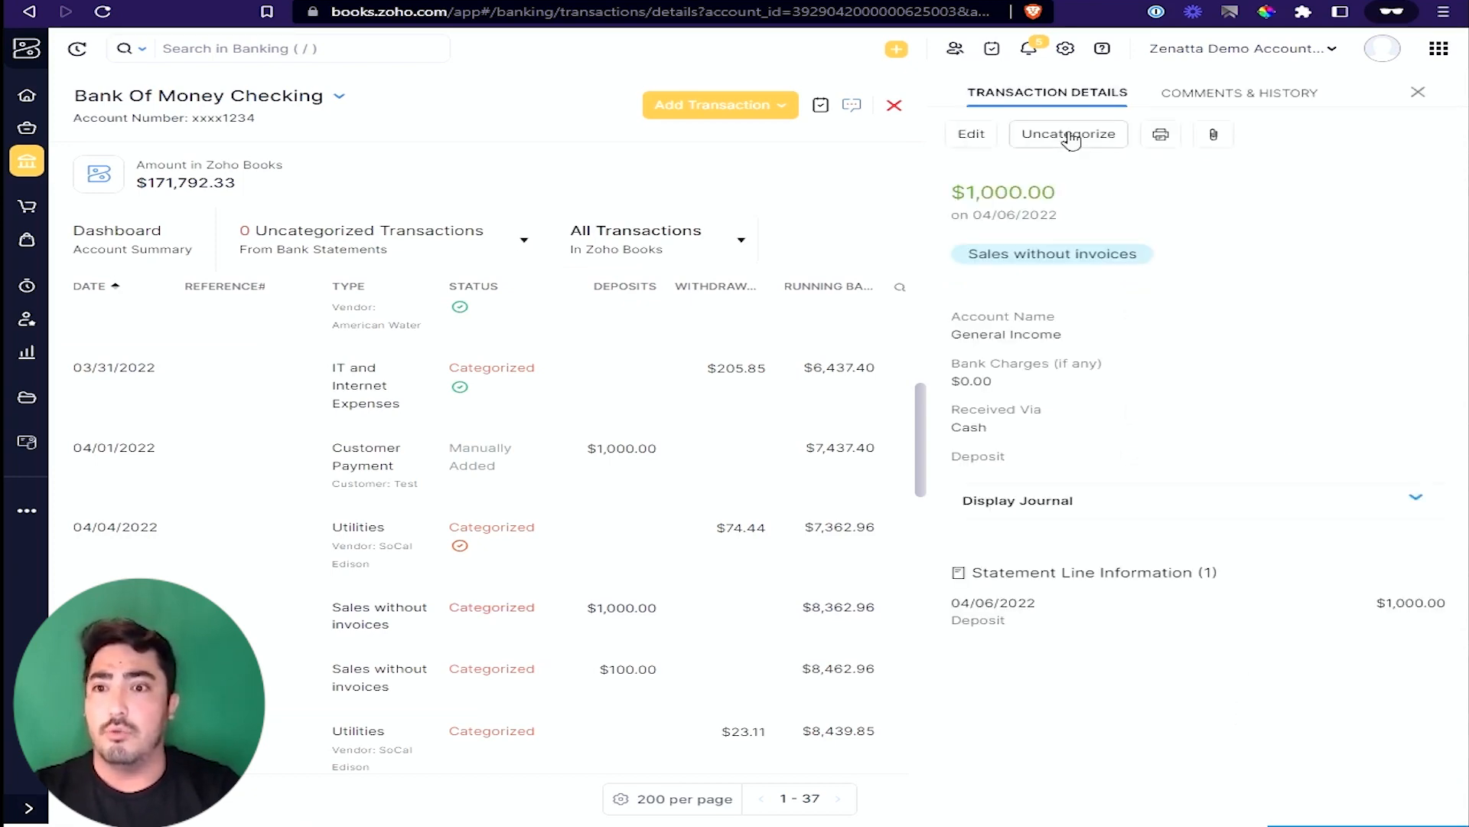
Step: Uncategorize the 04/06/2022 $1,000.00 sale-without-invoice deposit and review the checking account's remaining transactions
click(1071, 137)
click(612, 113)
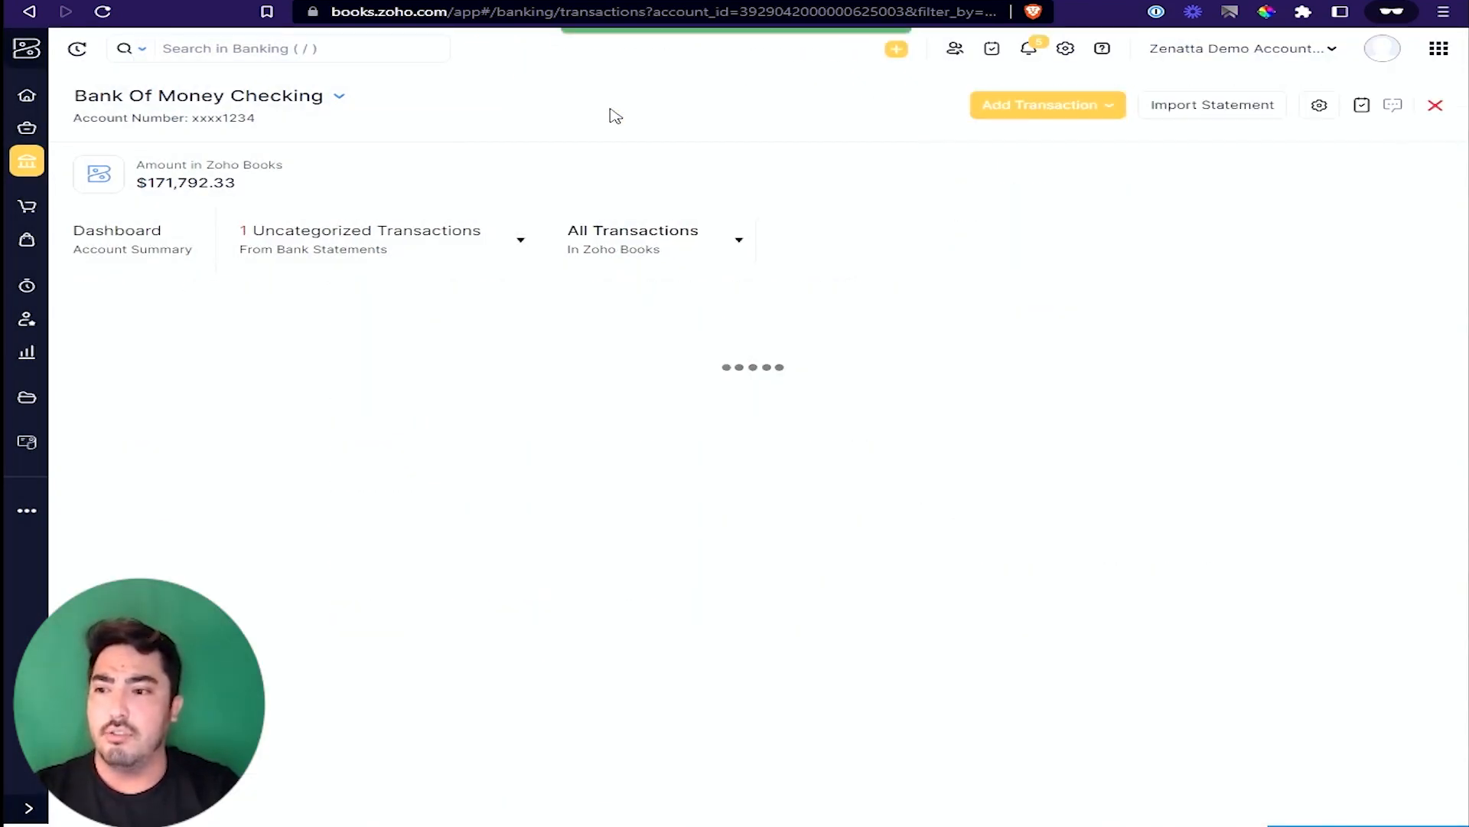
scroll(980, 563, down, 10)
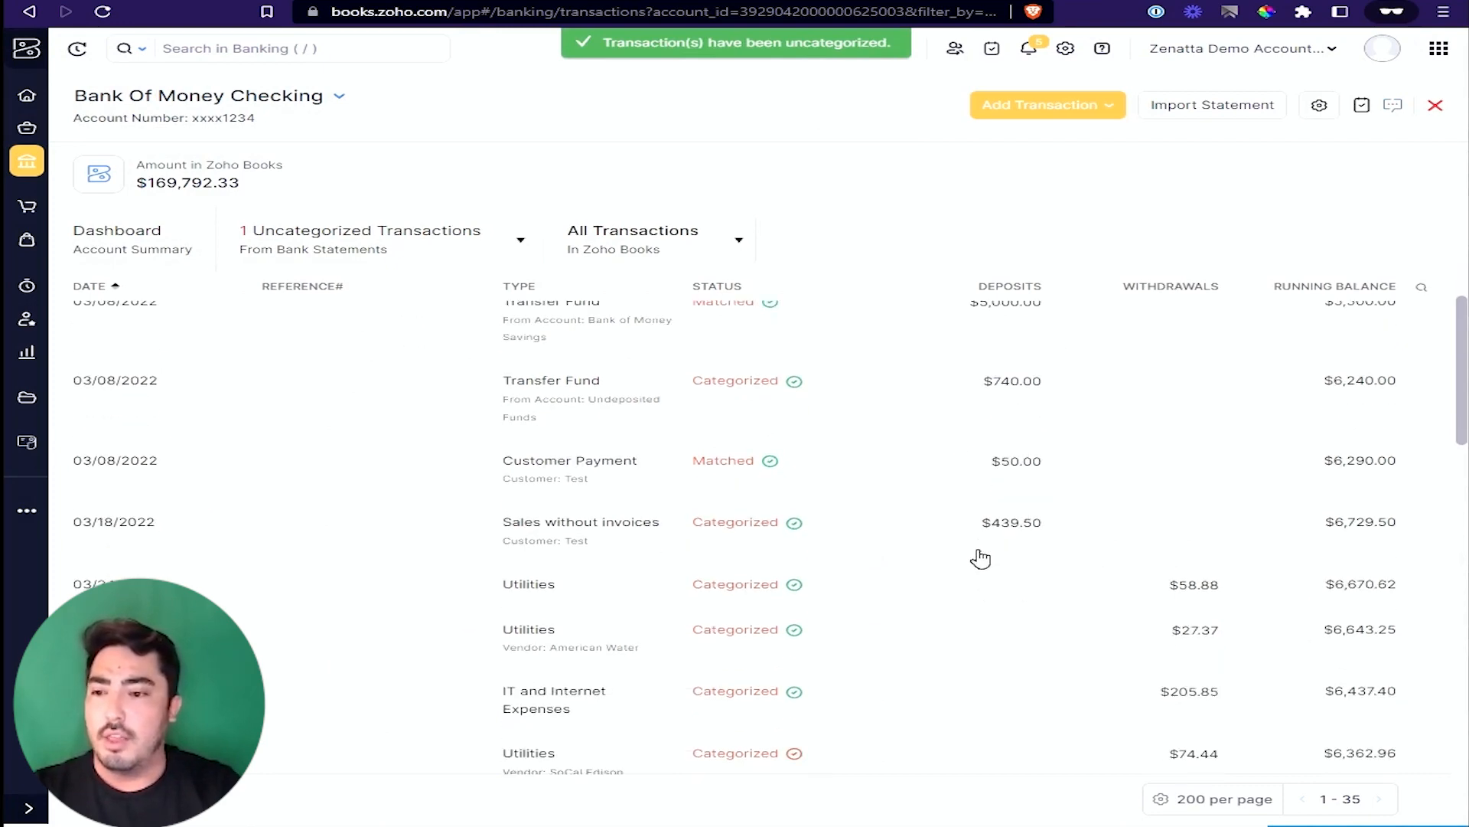
scroll(976, 562, up, 8)
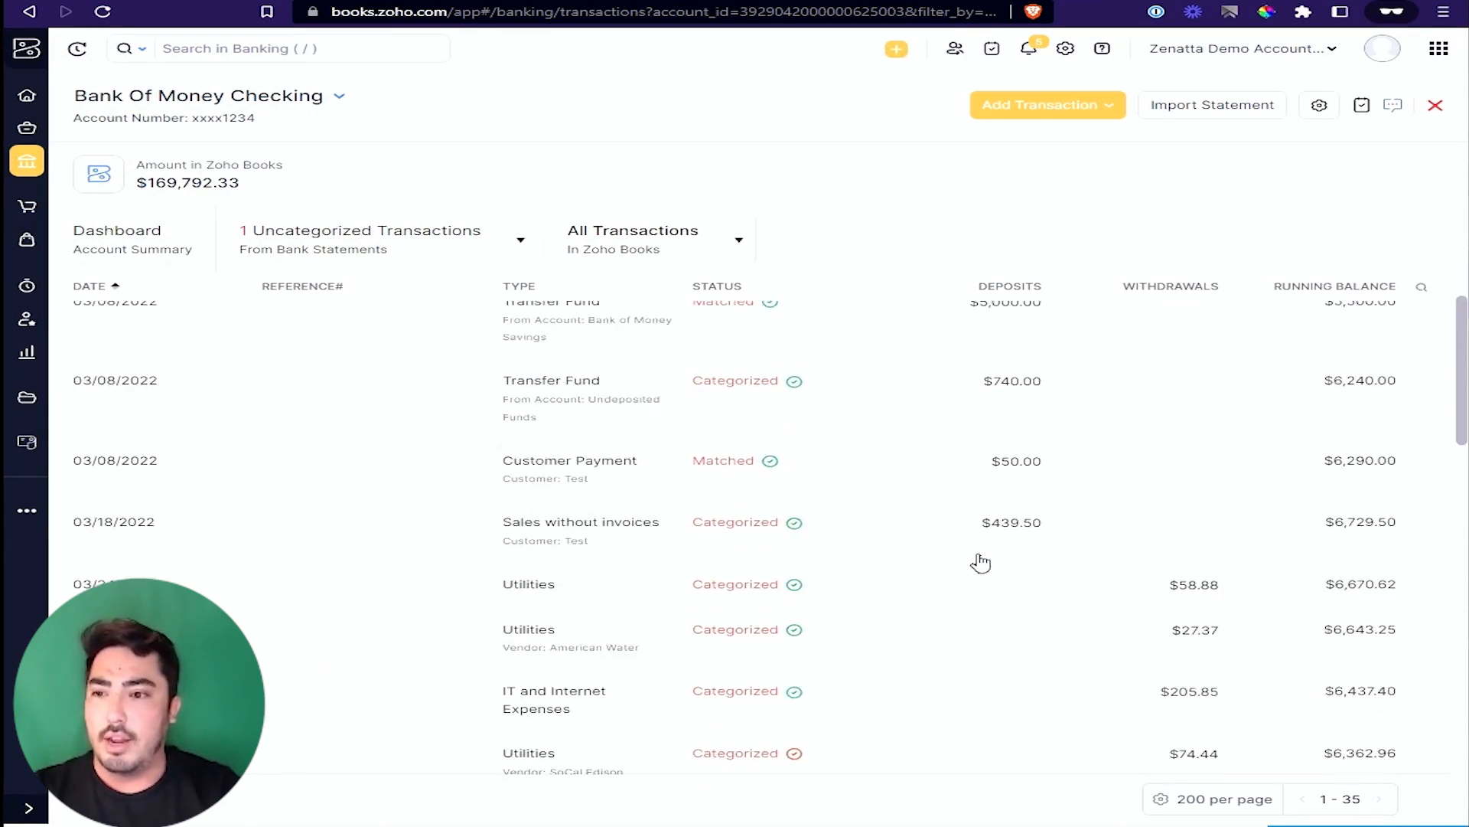
scroll(965, 560, down, 3)
scroll(959, 561, down, 2)
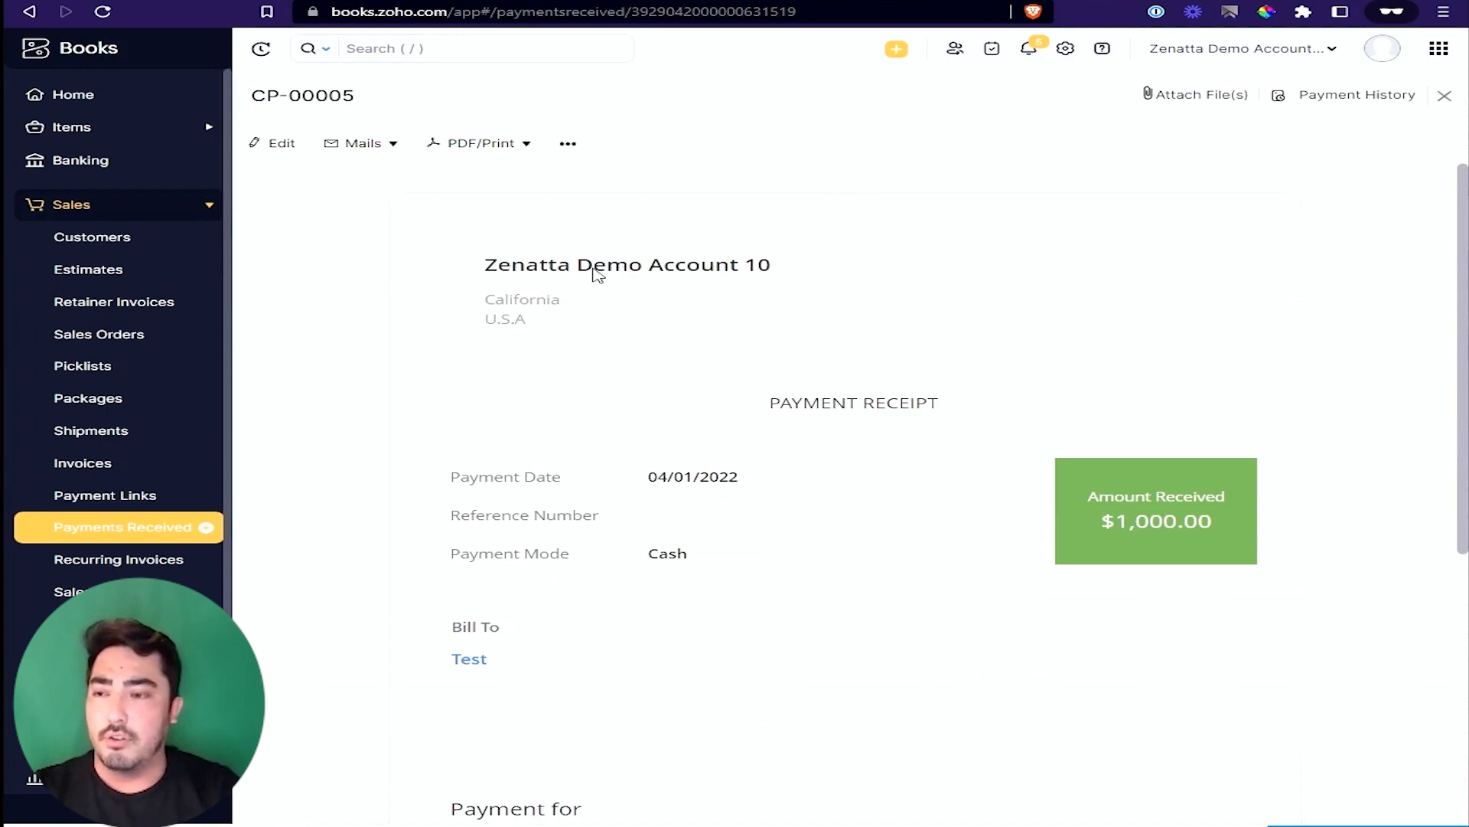
Step: In the other browser tab, delete the $1,000.00 cash payment dated 04/01/2022 and confirm the deletion
click(572, 147)
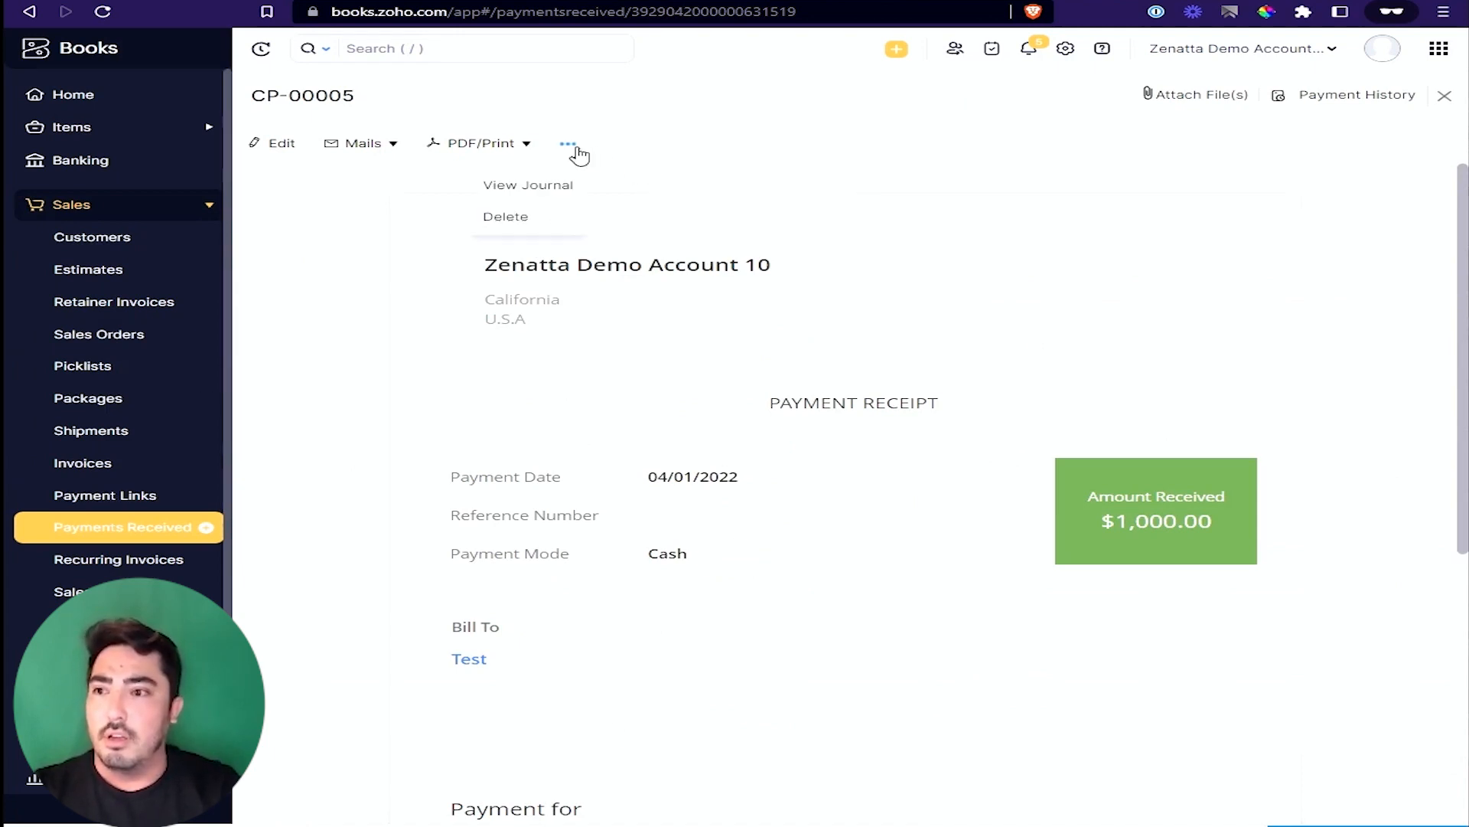
click(542, 222)
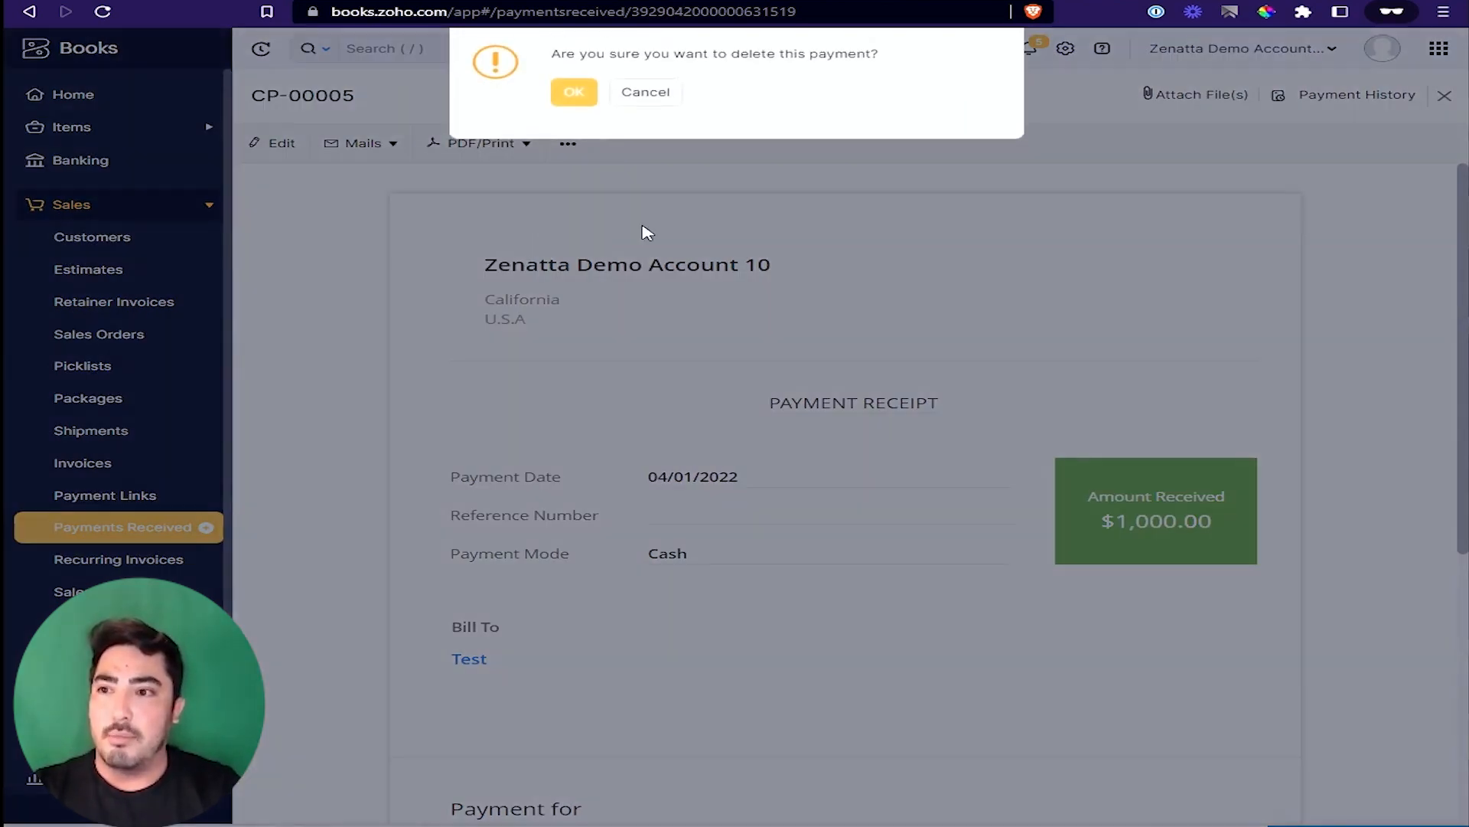
click(575, 92)
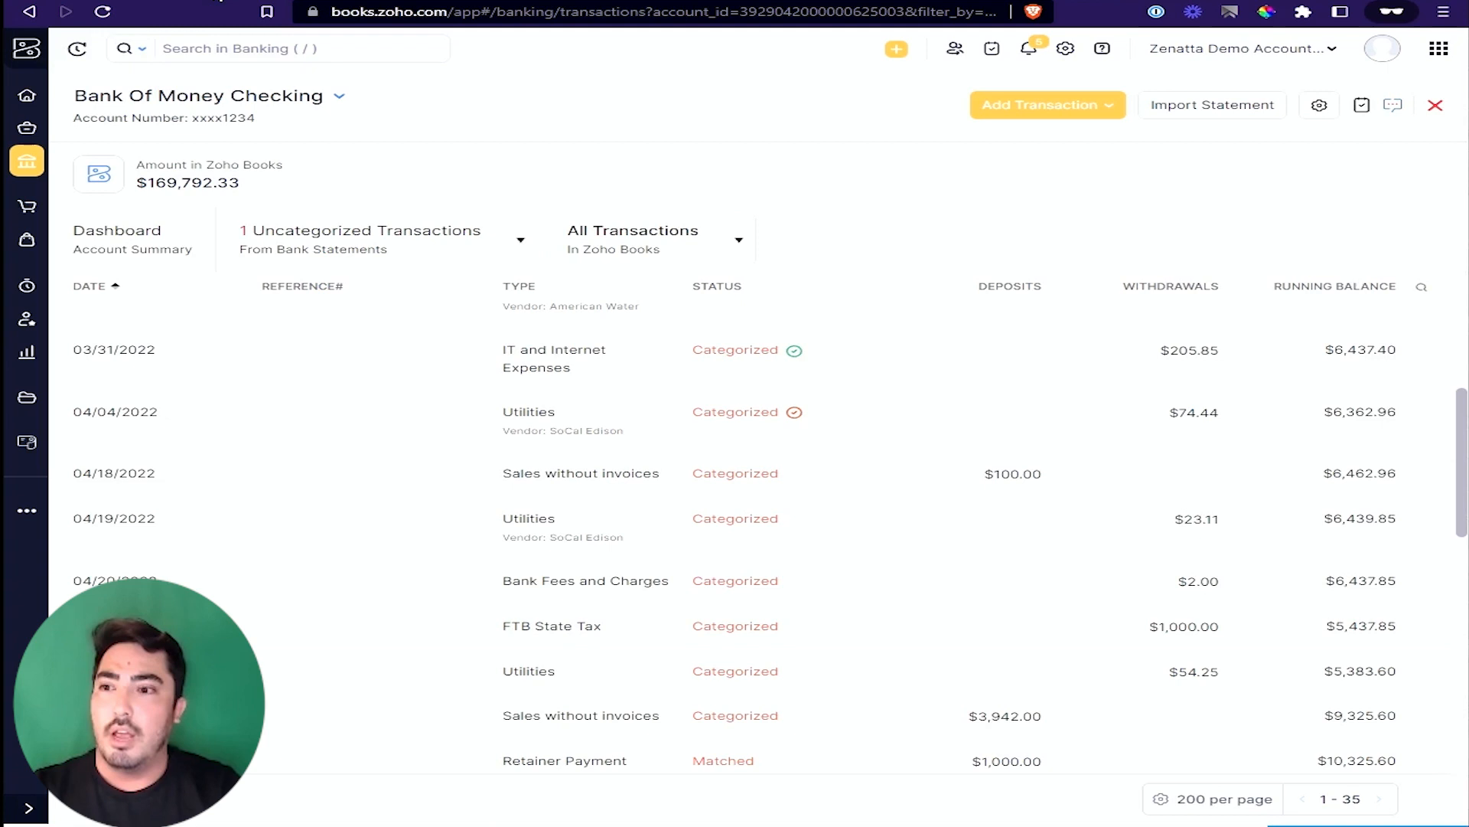
Step: Match the uncategorized 04/06/2022 bank deposit to the $1,000.00 invoice dated 04/01/2022
click(310, 250)
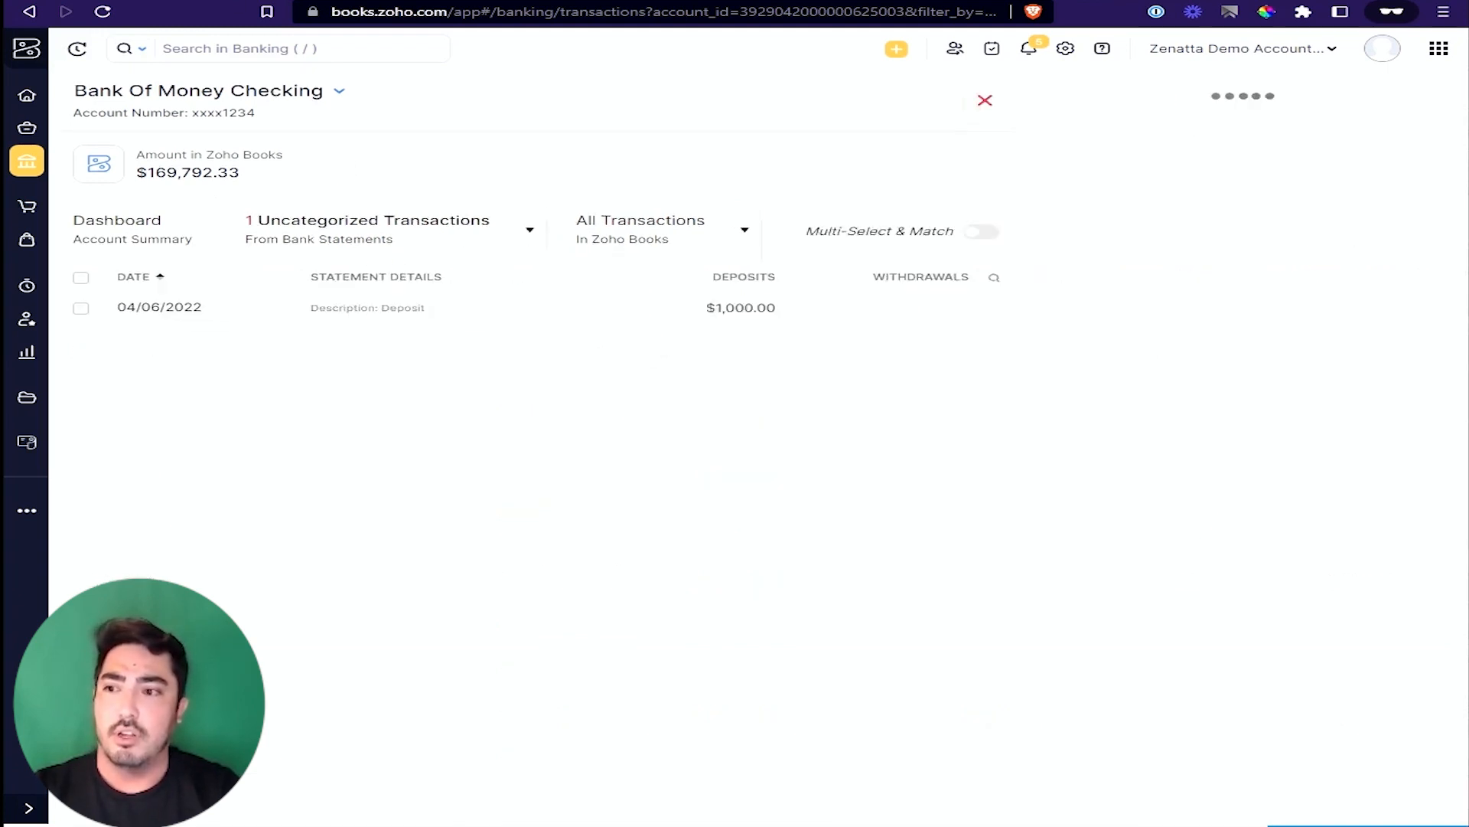
drag(1026, 184, 1200, 188)
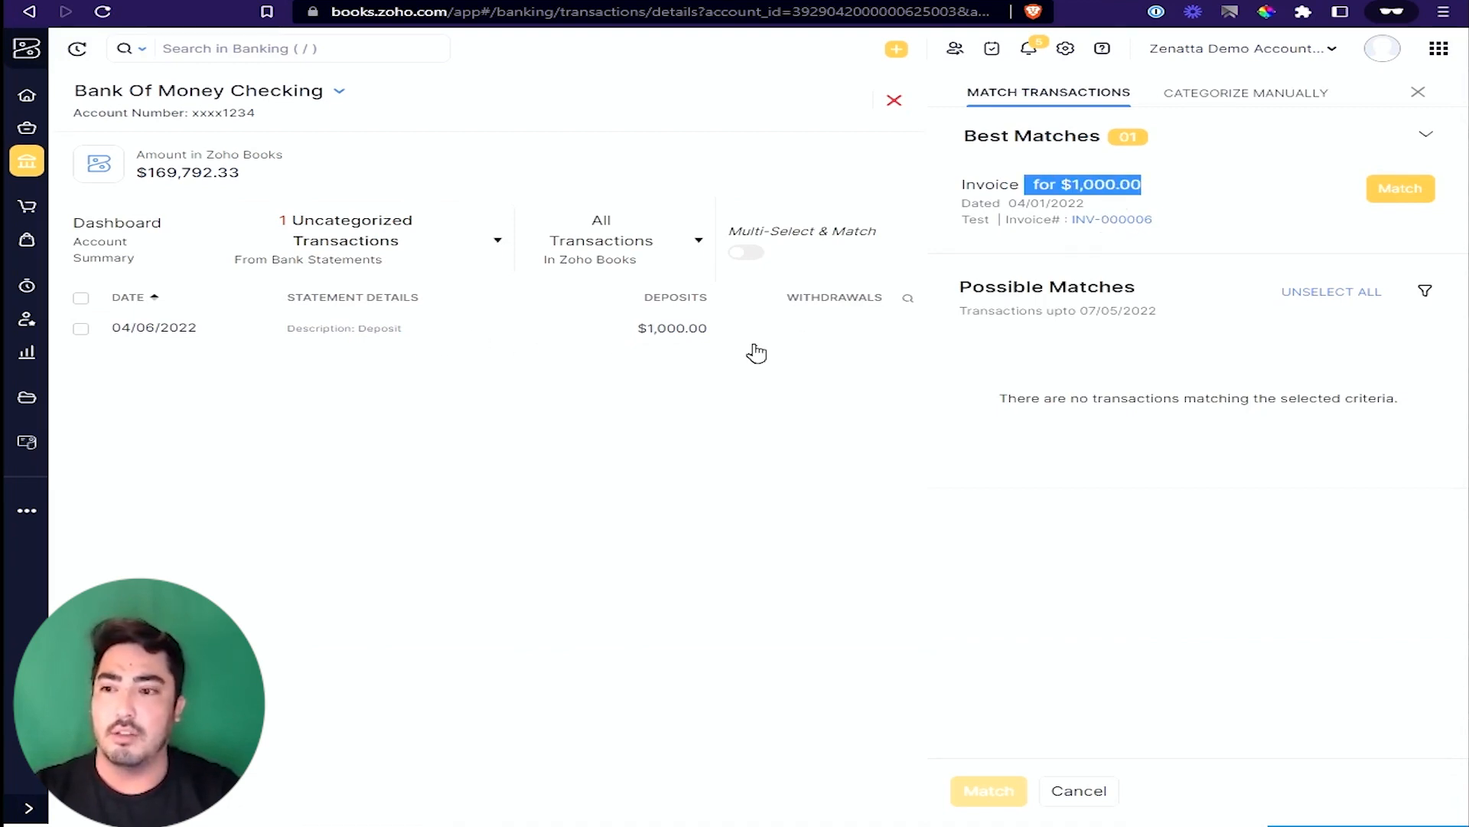
click(1399, 197)
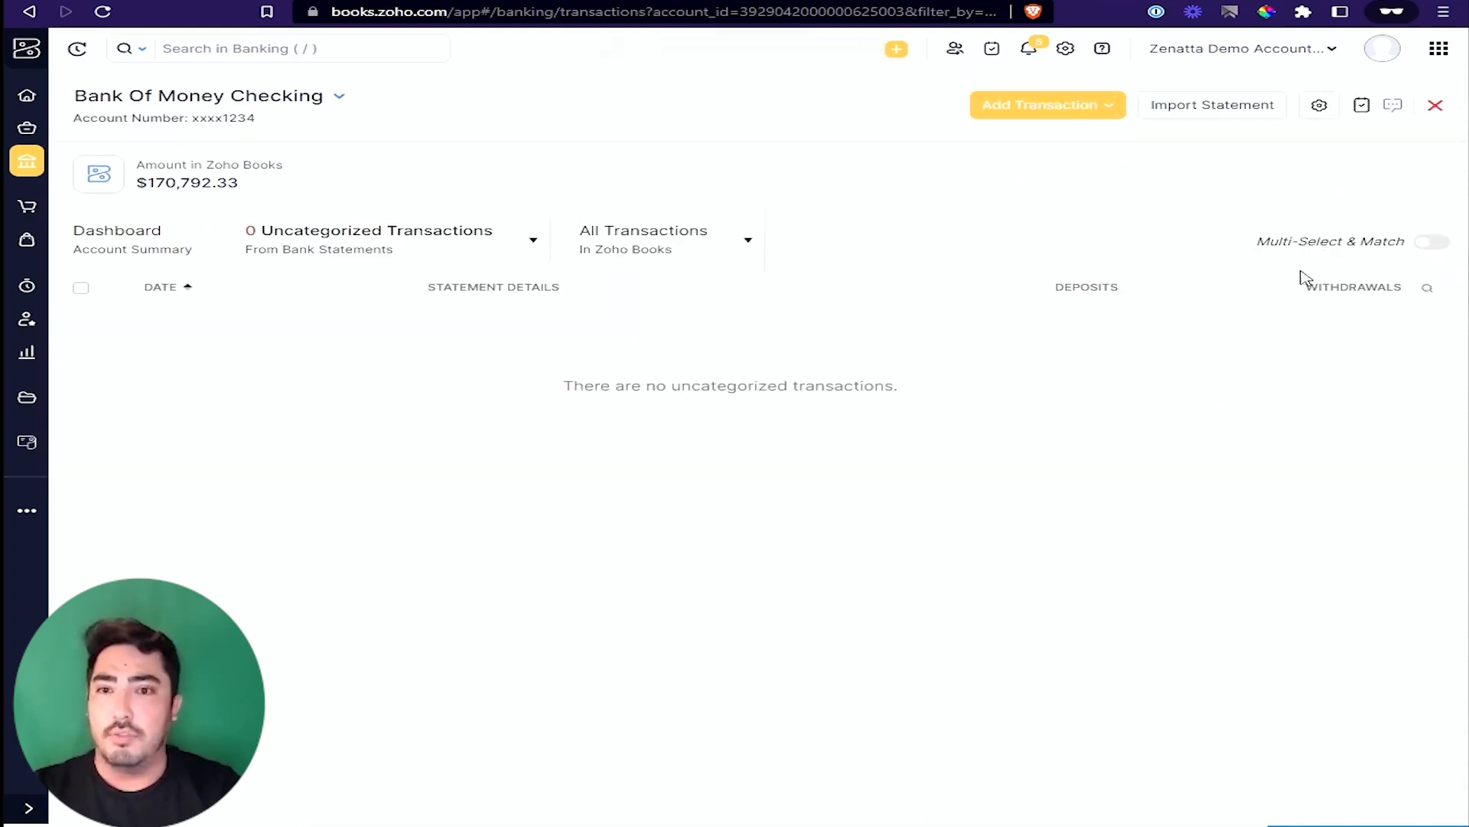
Step: Open the checking account's in-progress 04/01/2022 to 05/31/2022 reconciliation and select all the remaining transactions
click(1319, 104)
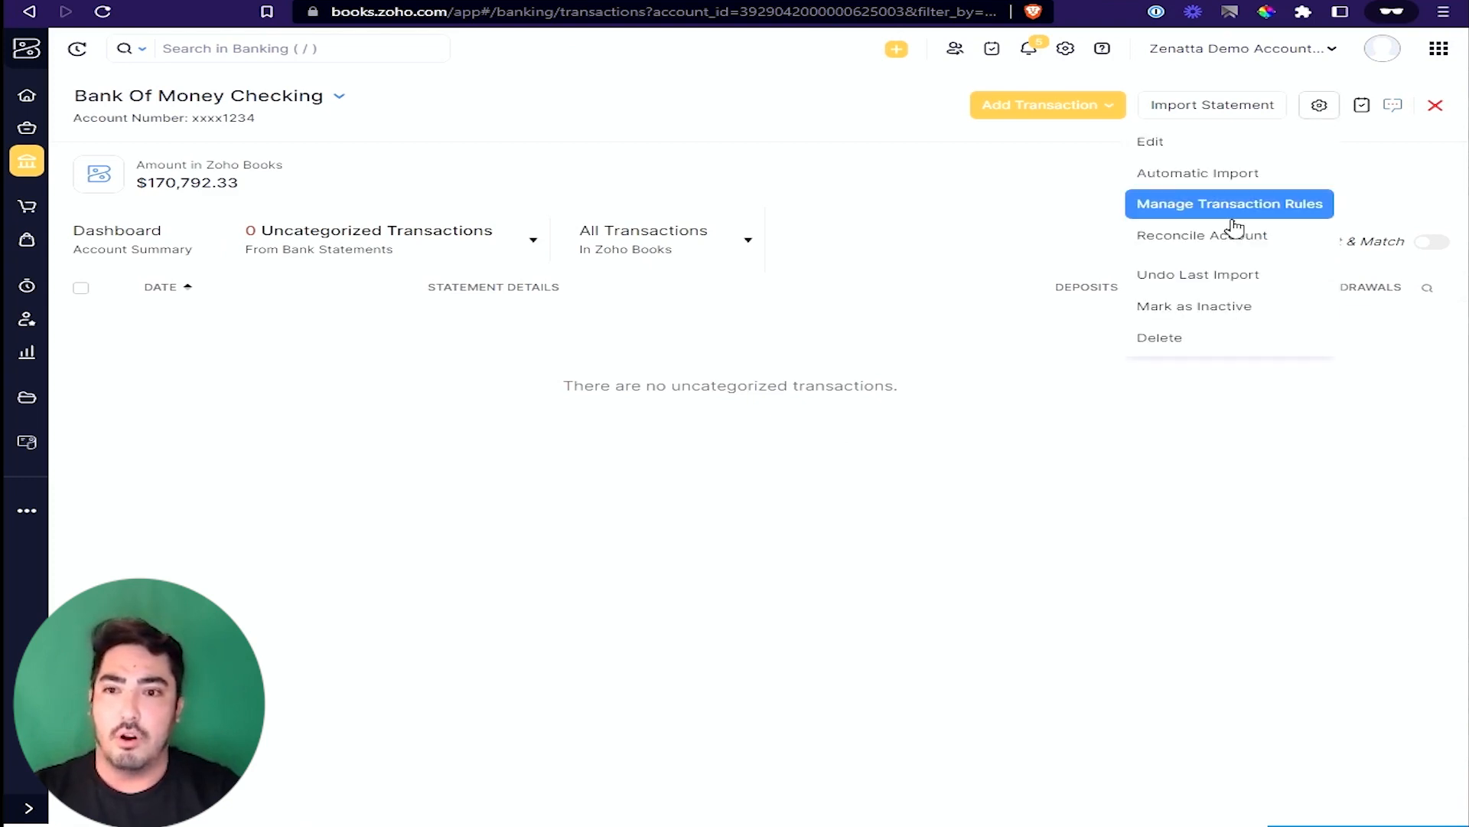
click(1205, 235)
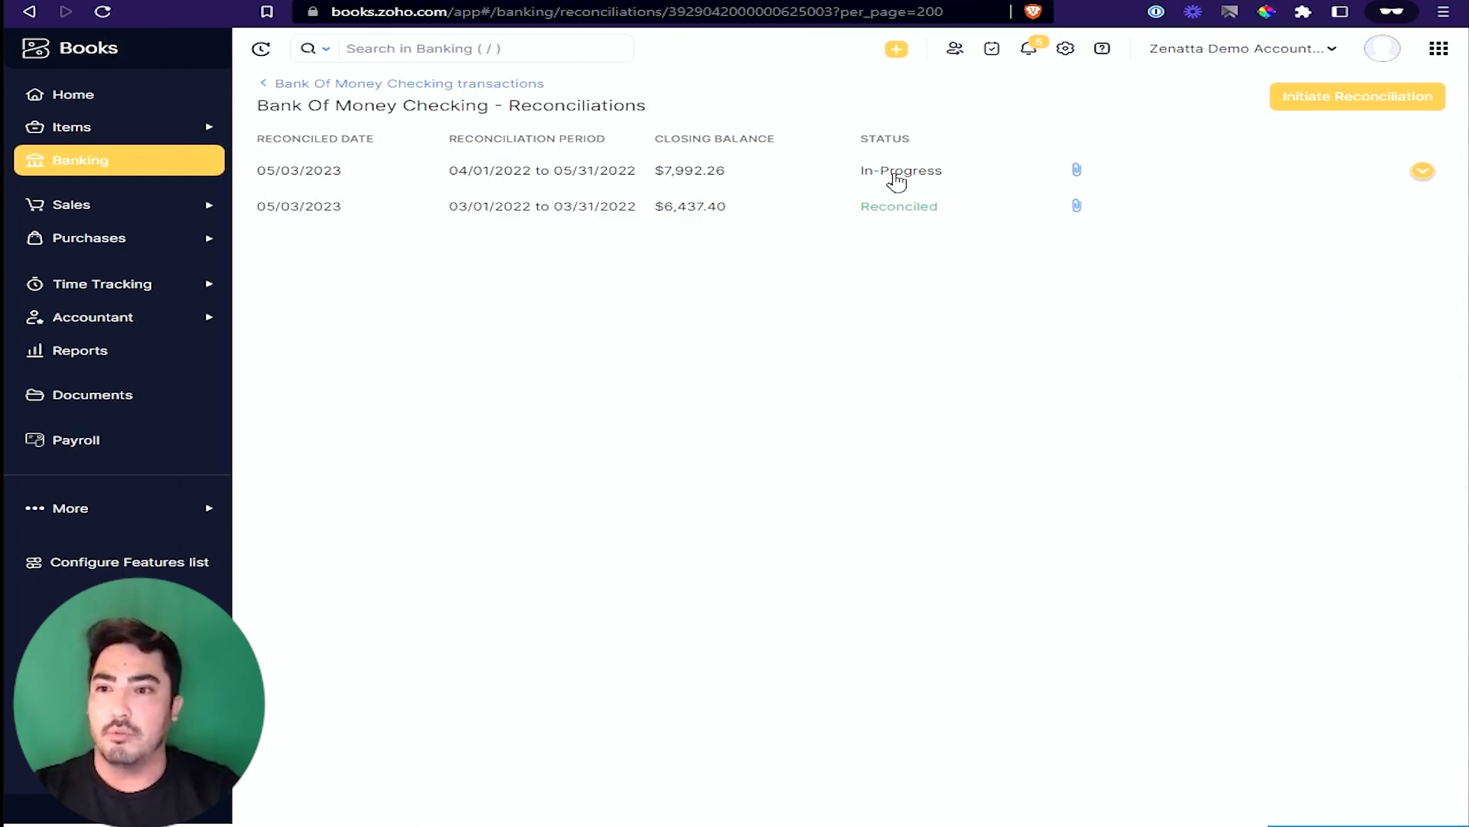
click(897, 180)
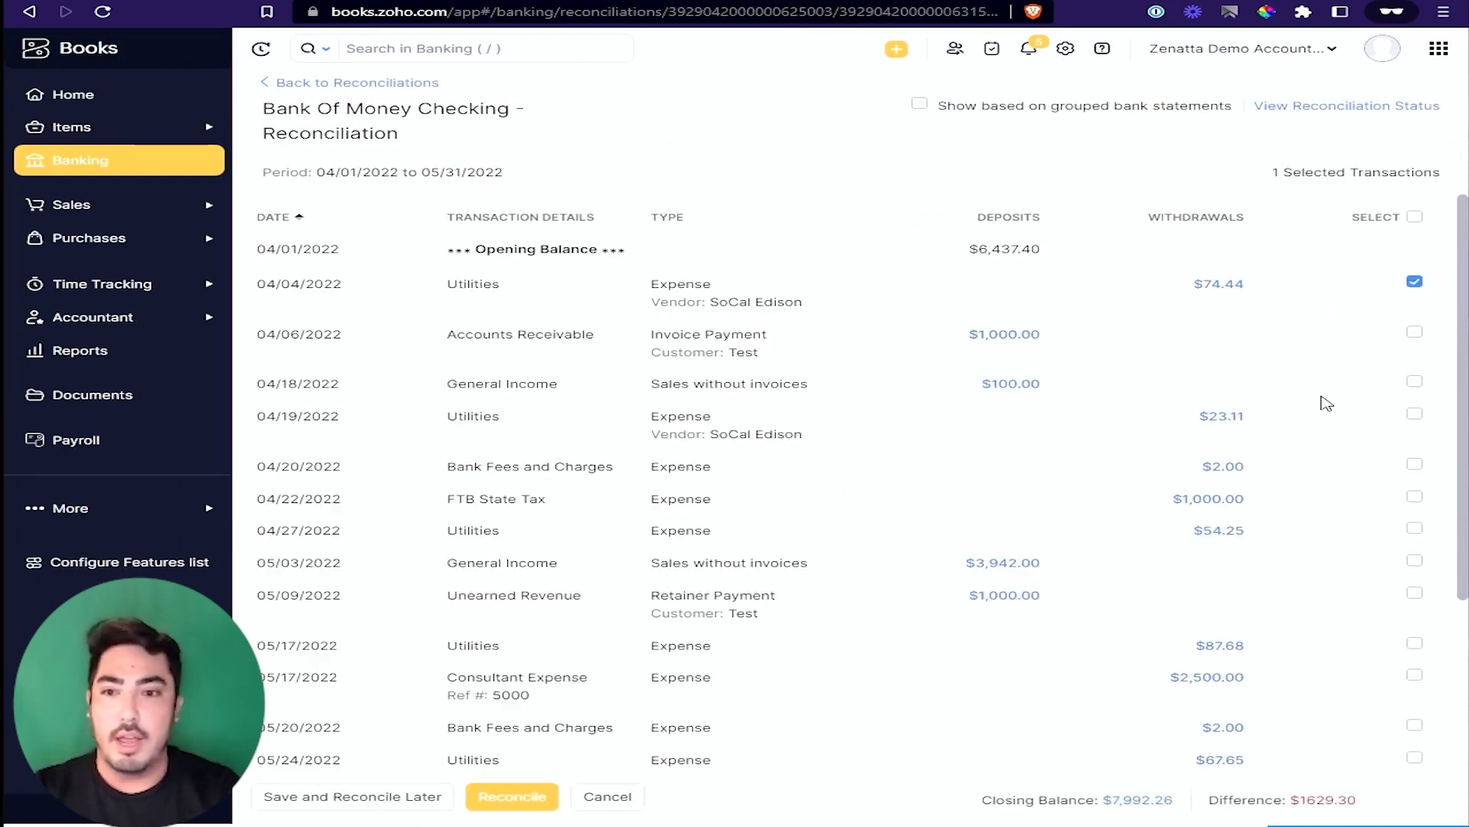
click(1414, 333)
click(1414, 381)
click(1414, 415)
click(1414, 464)
click(1414, 496)
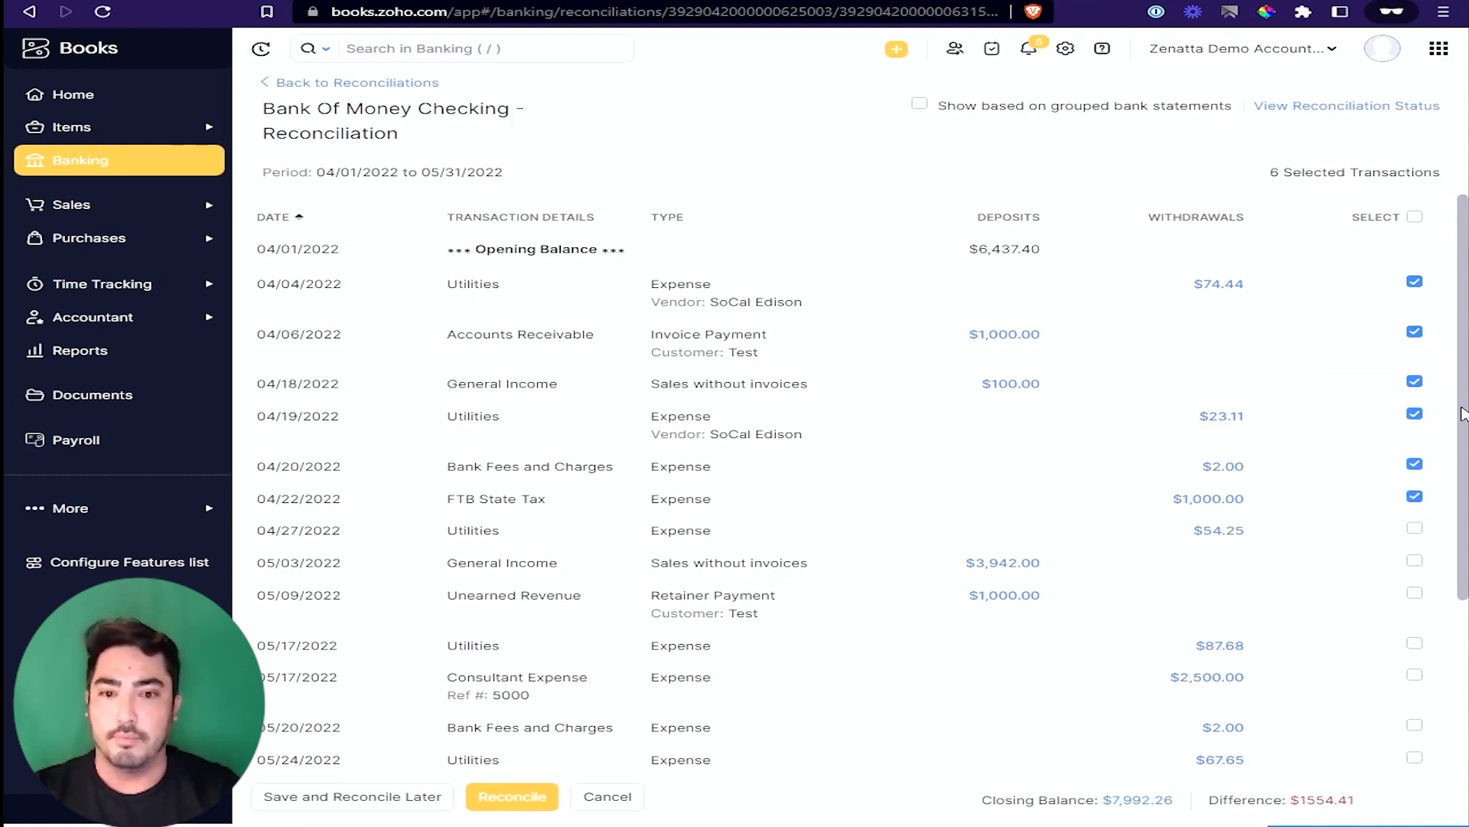
Step: Check the reconciliation's difference against the listed transactions and save it to reconcile later
drag(1252, 705, 1370, 703)
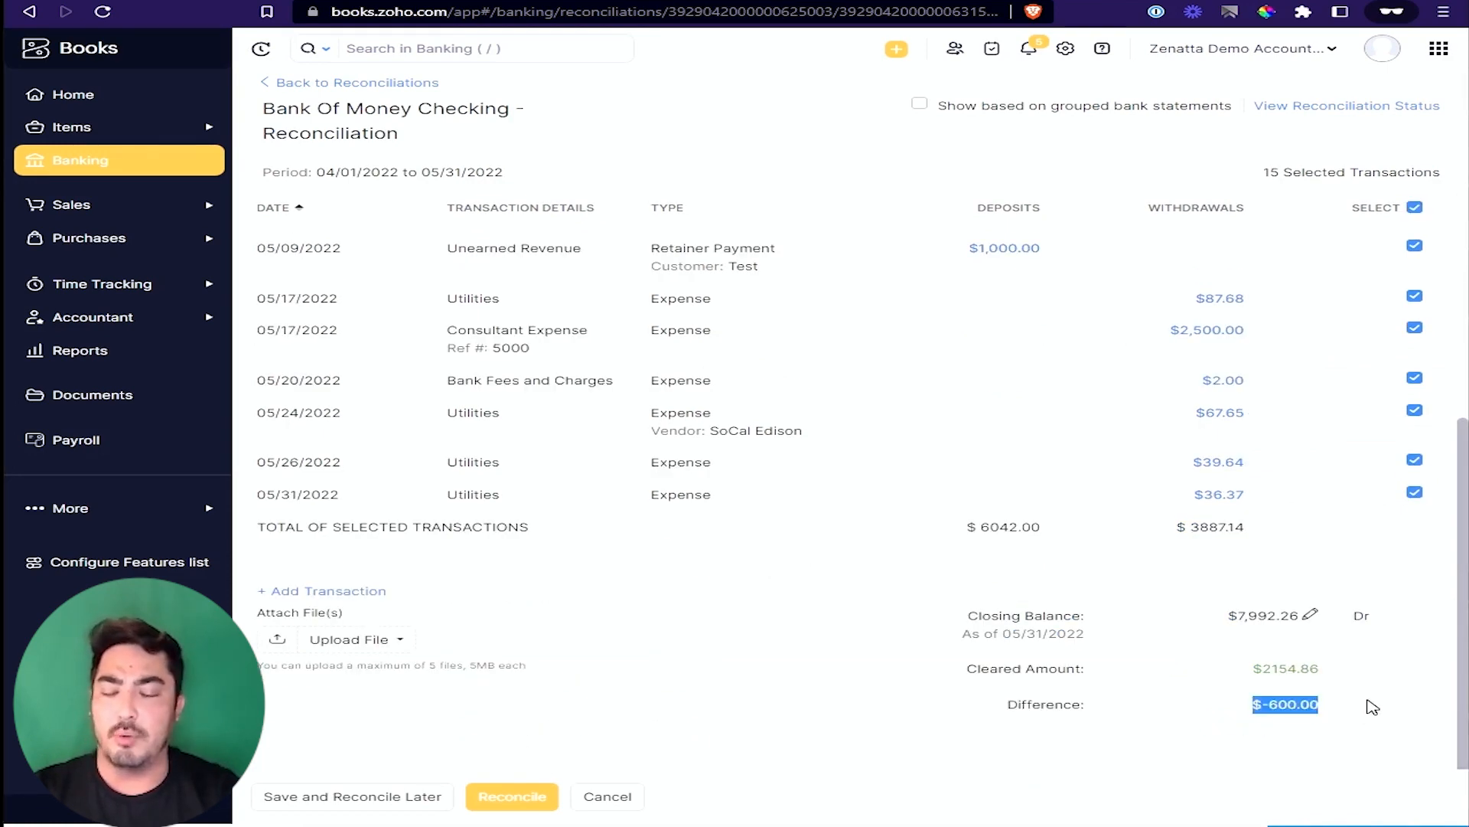
click(1370, 702)
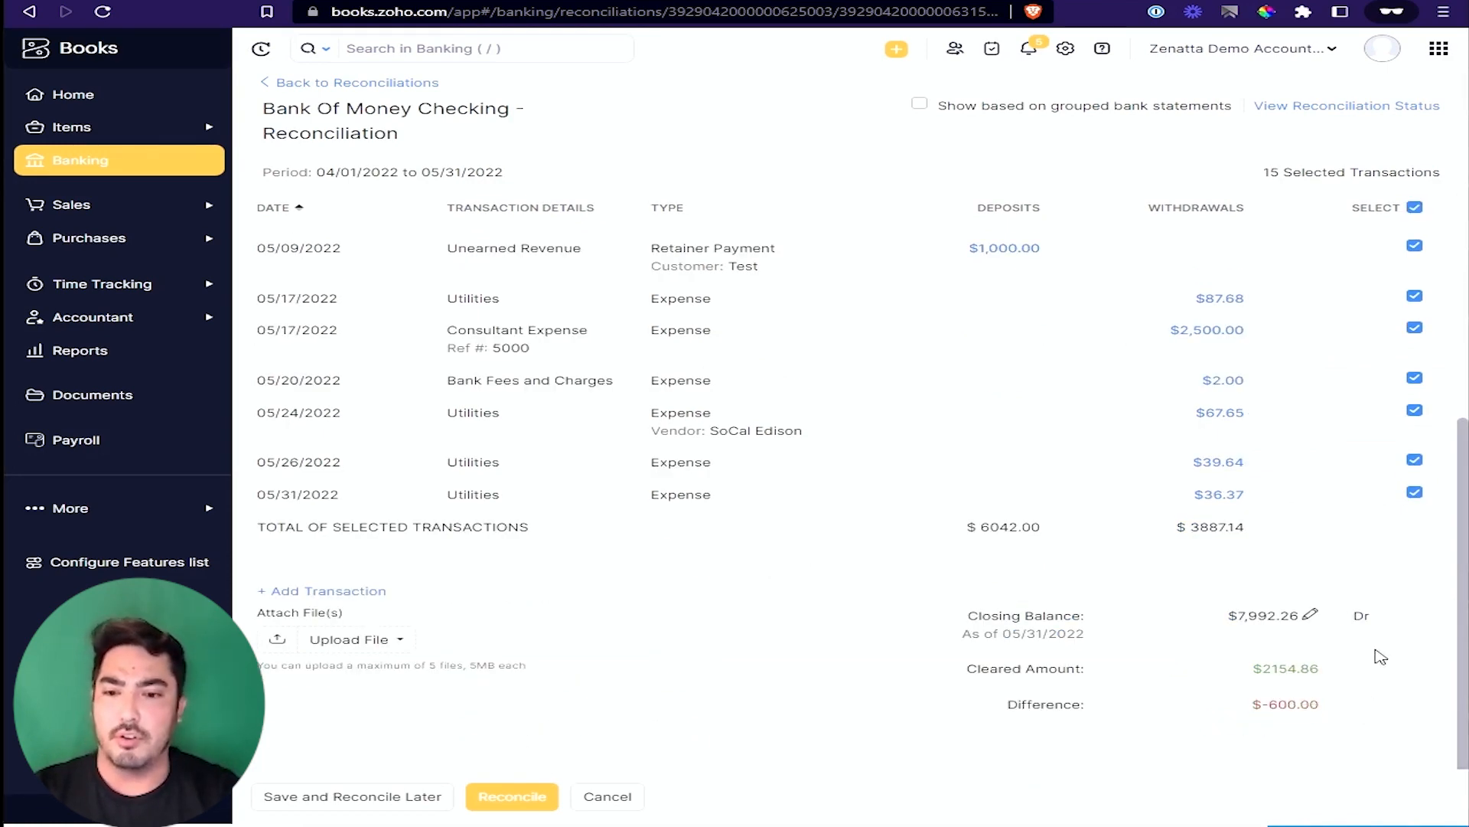
scroll(1037, 568, up, 5)
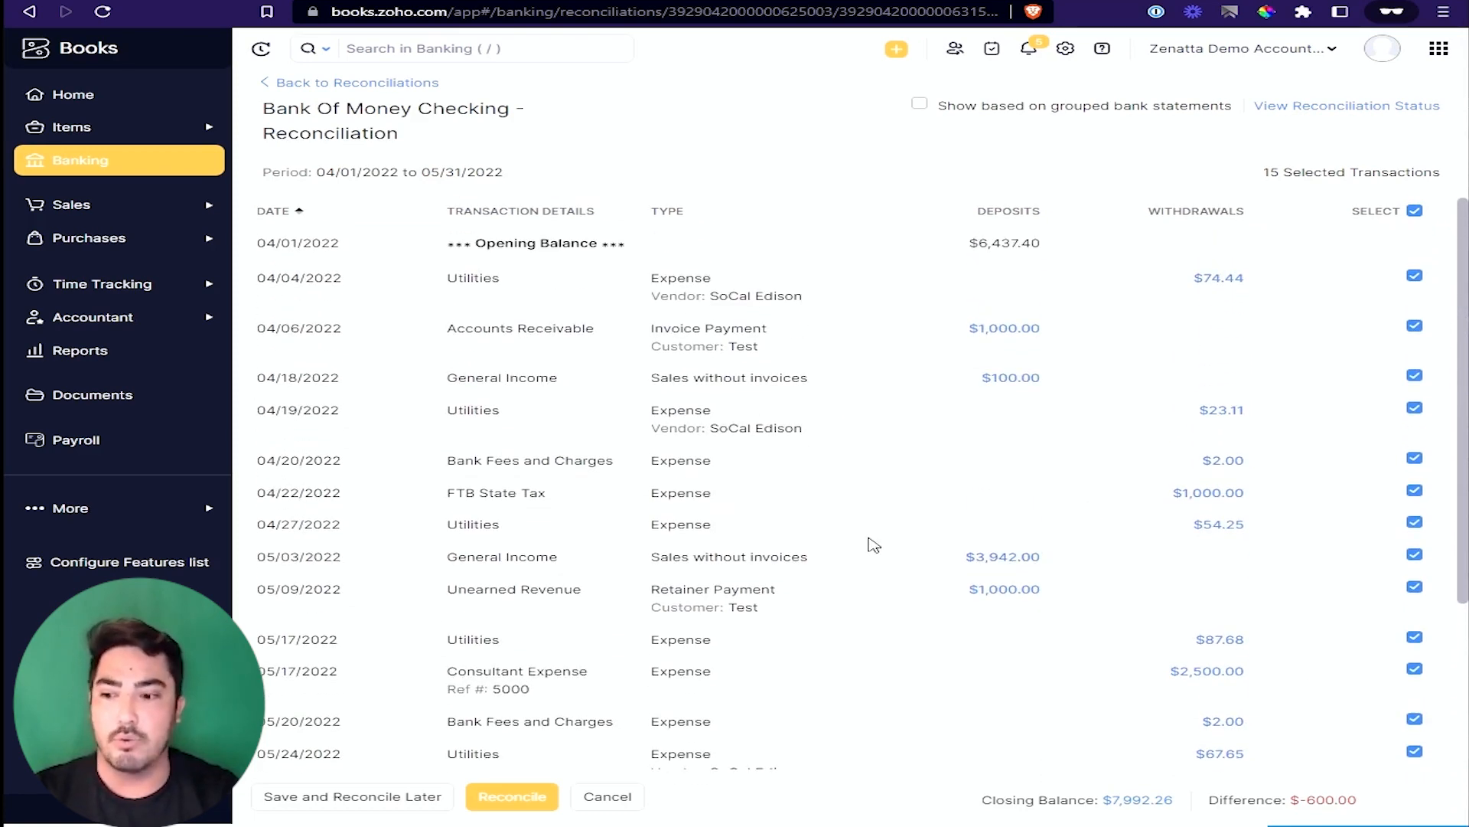
scroll(1035, 477, down, 5)
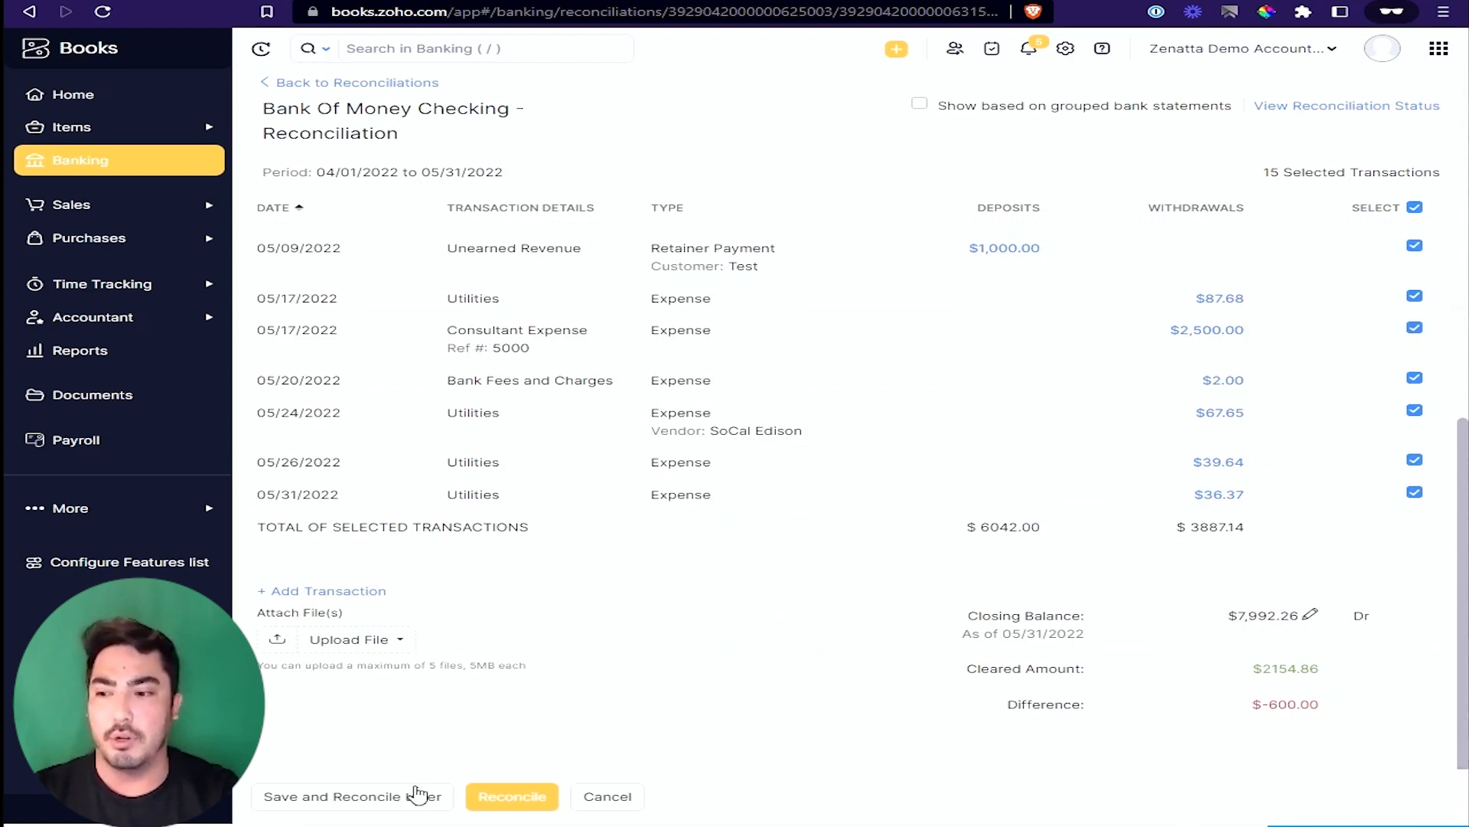
click(387, 801)
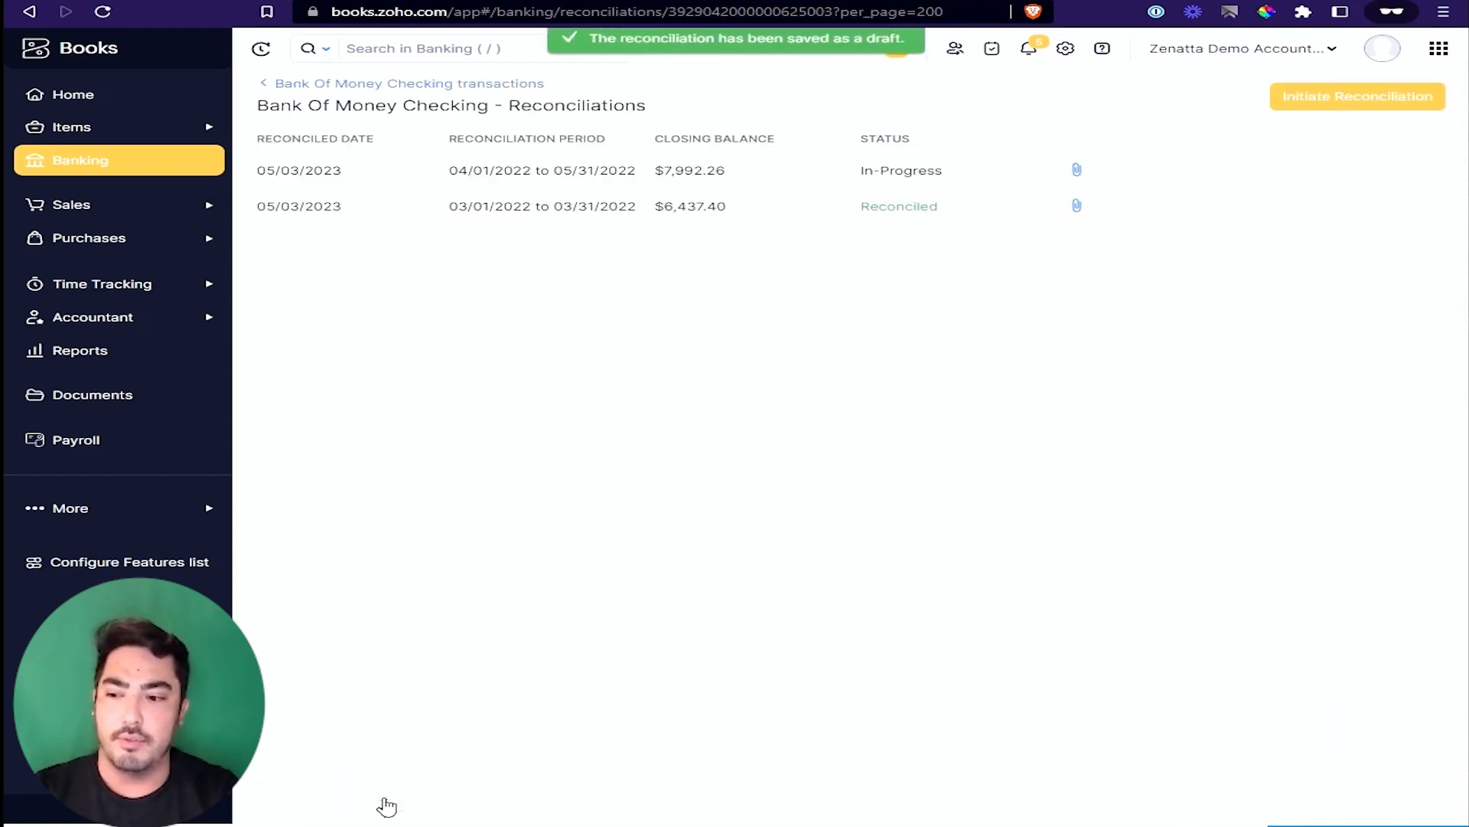
Step: Categorize the uncategorized 04/27/2022 $600.00 check withdrawal as a Janitorial Expense and skip creating a rule
click(434, 84)
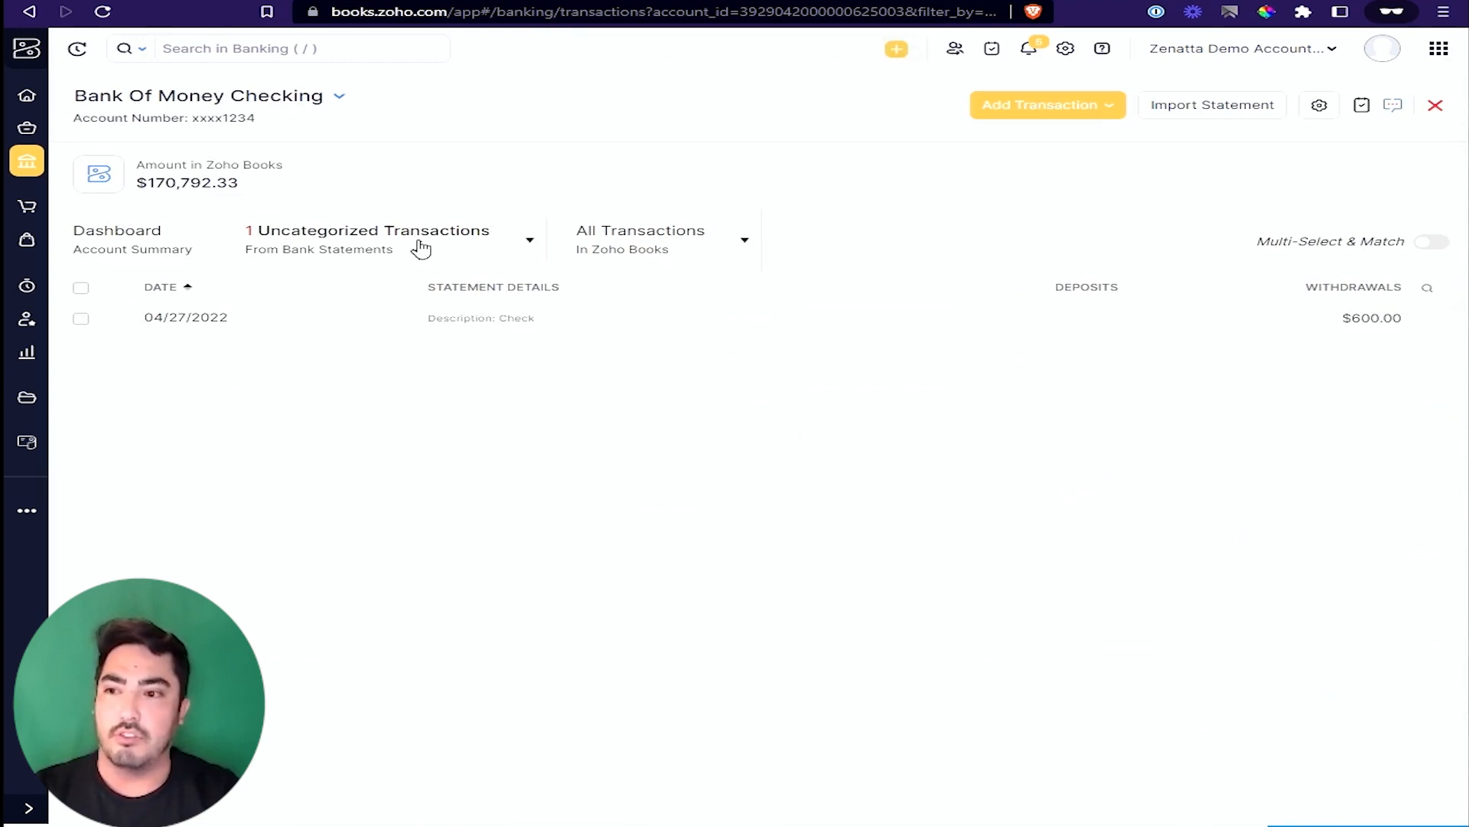
drag(143, 332, 236, 321)
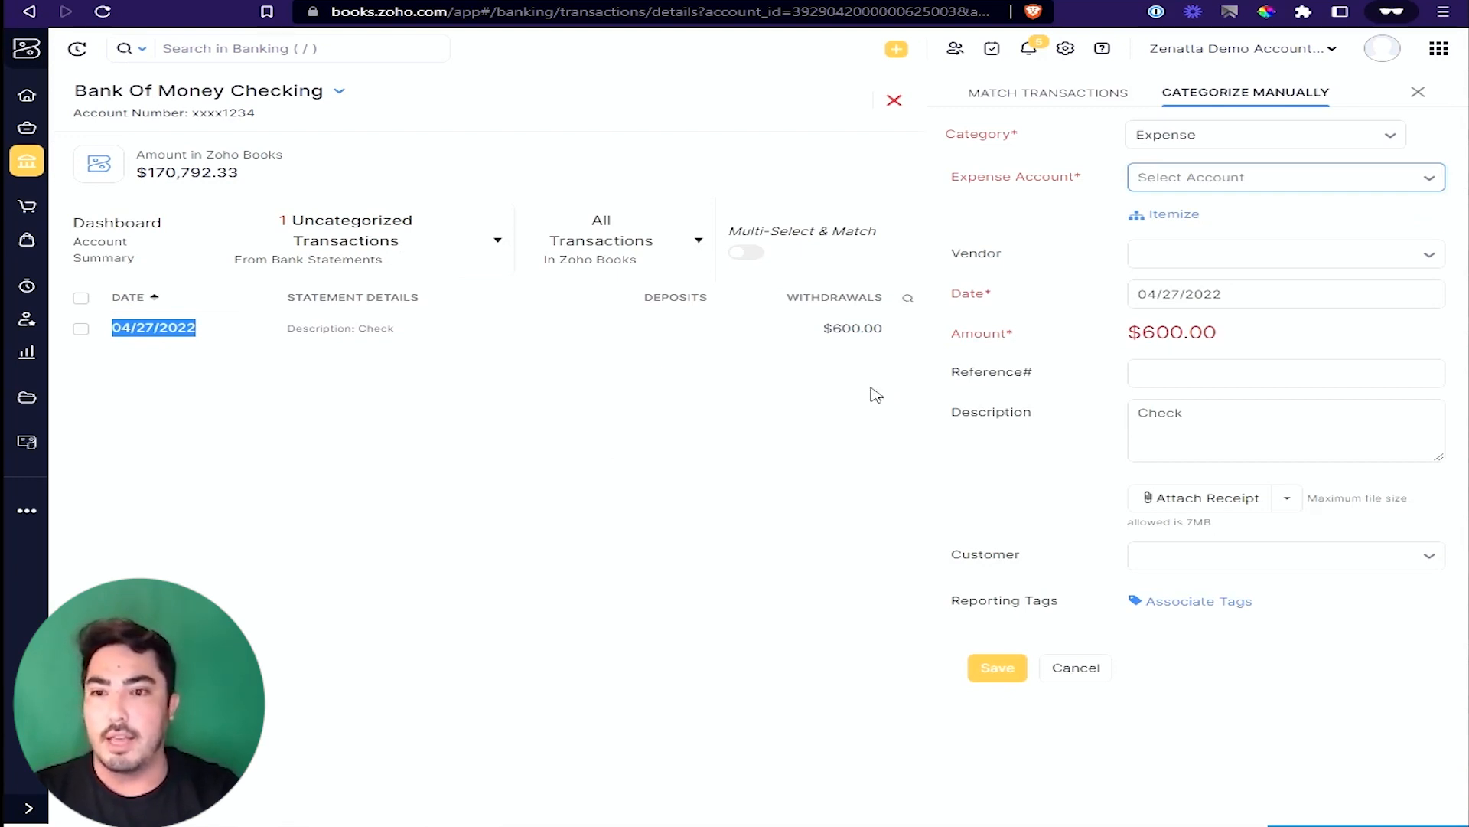
click(1303, 182)
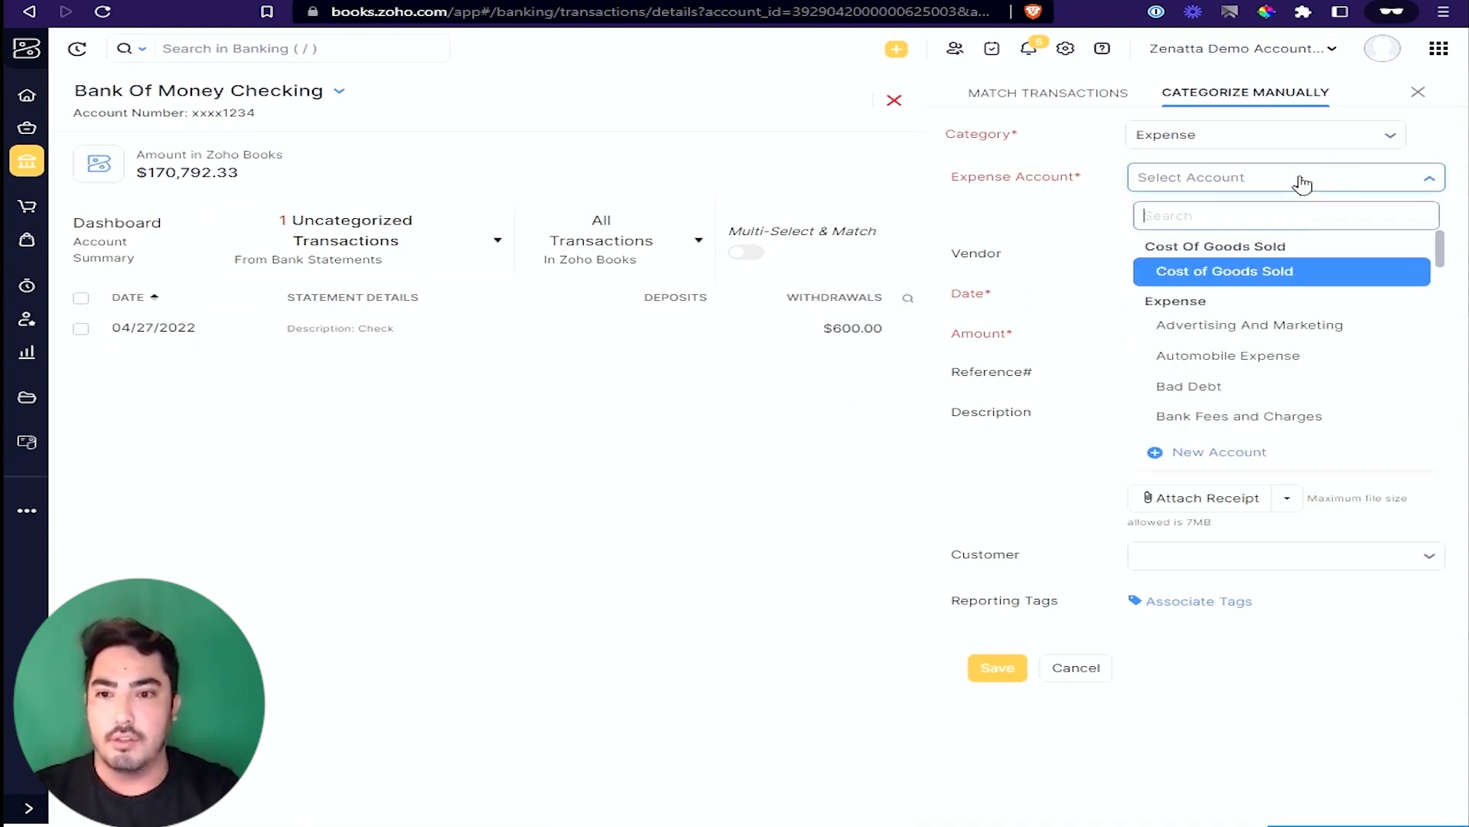
scroll(1316, 353, down, 2)
scroll(1322, 357, down, 3)
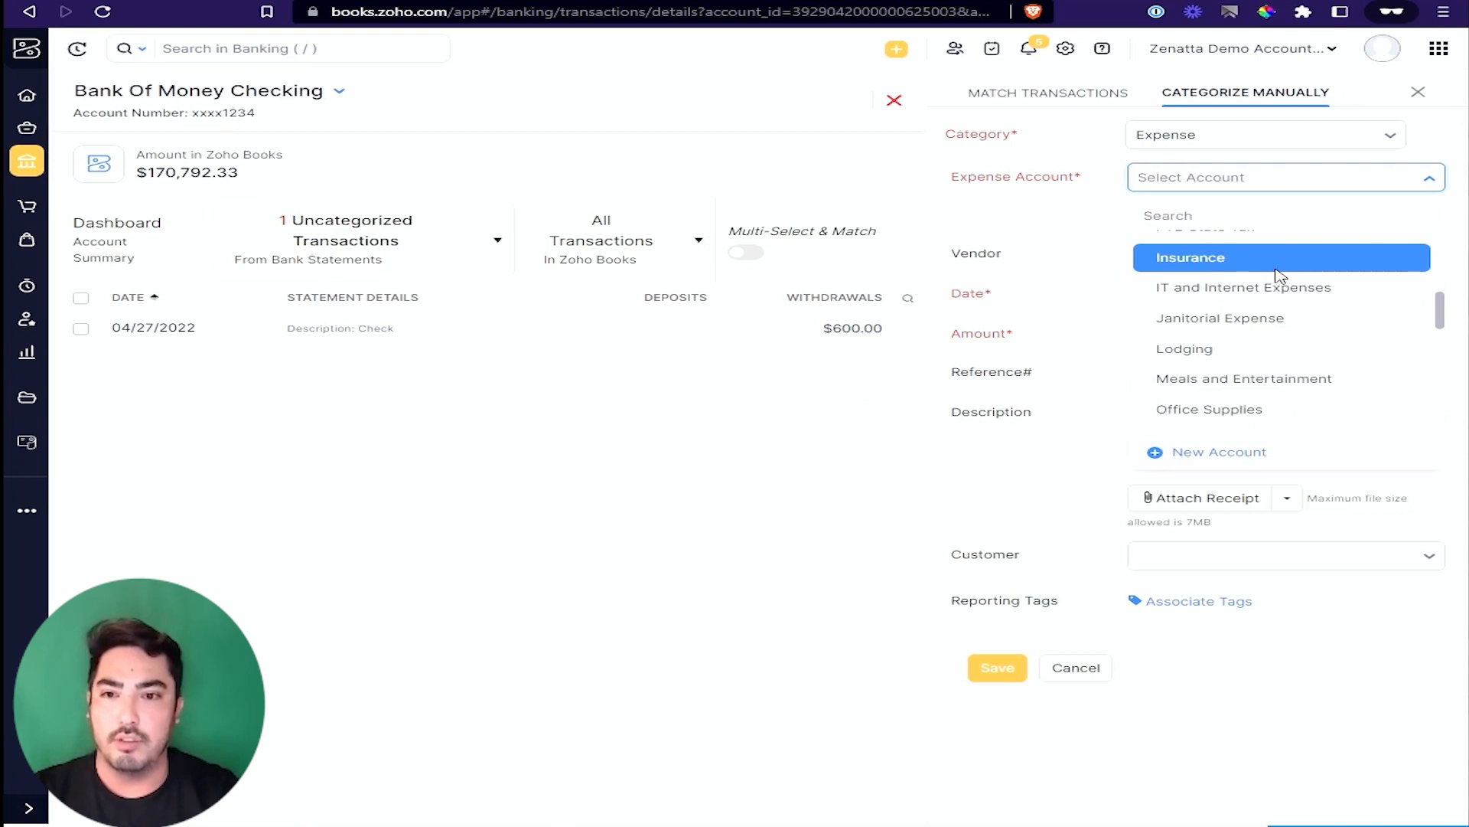
click(1276, 274)
click(1266, 182)
scroll(1262, 398, down, 2)
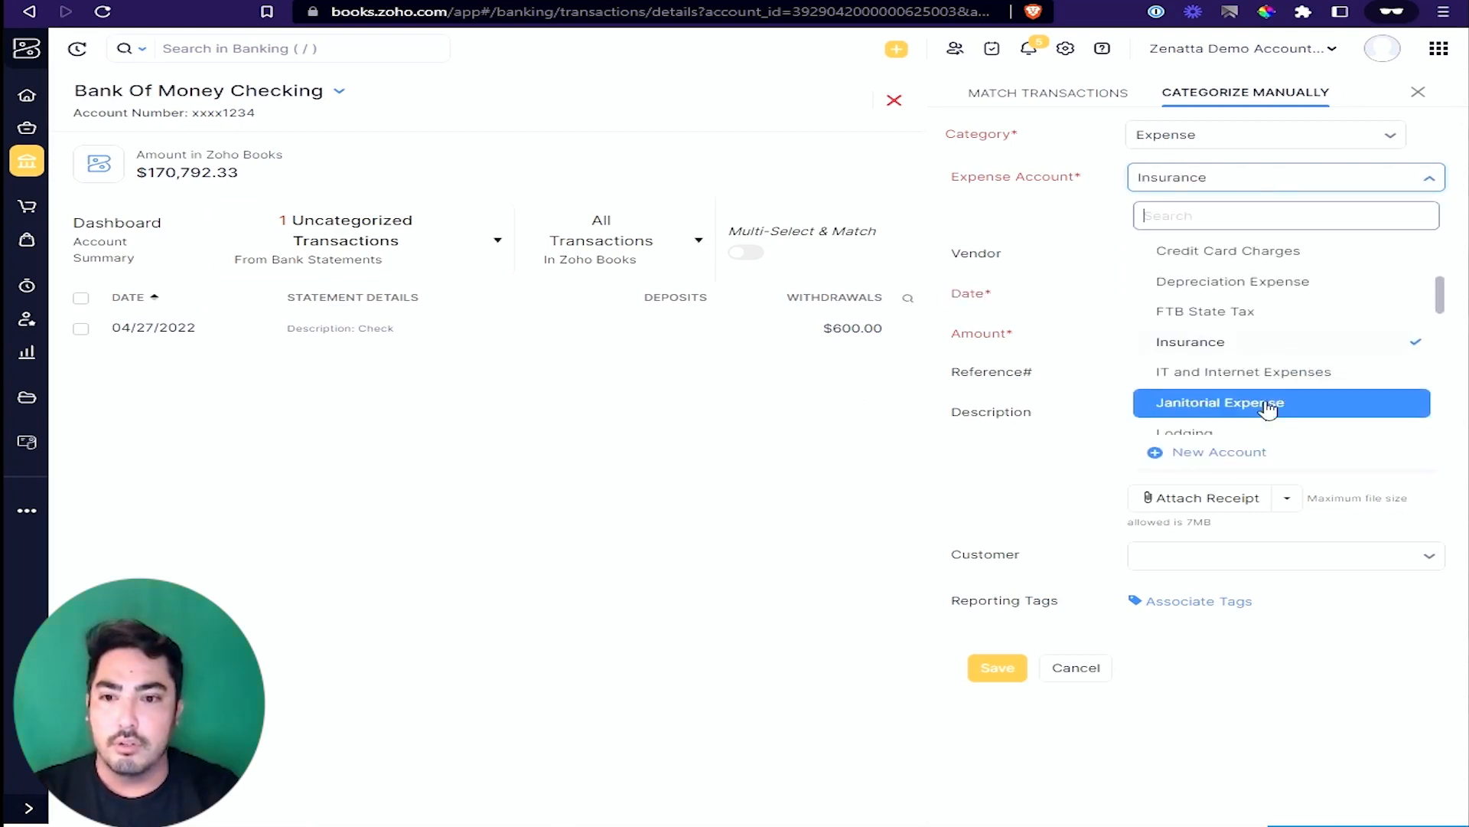
click(1268, 412)
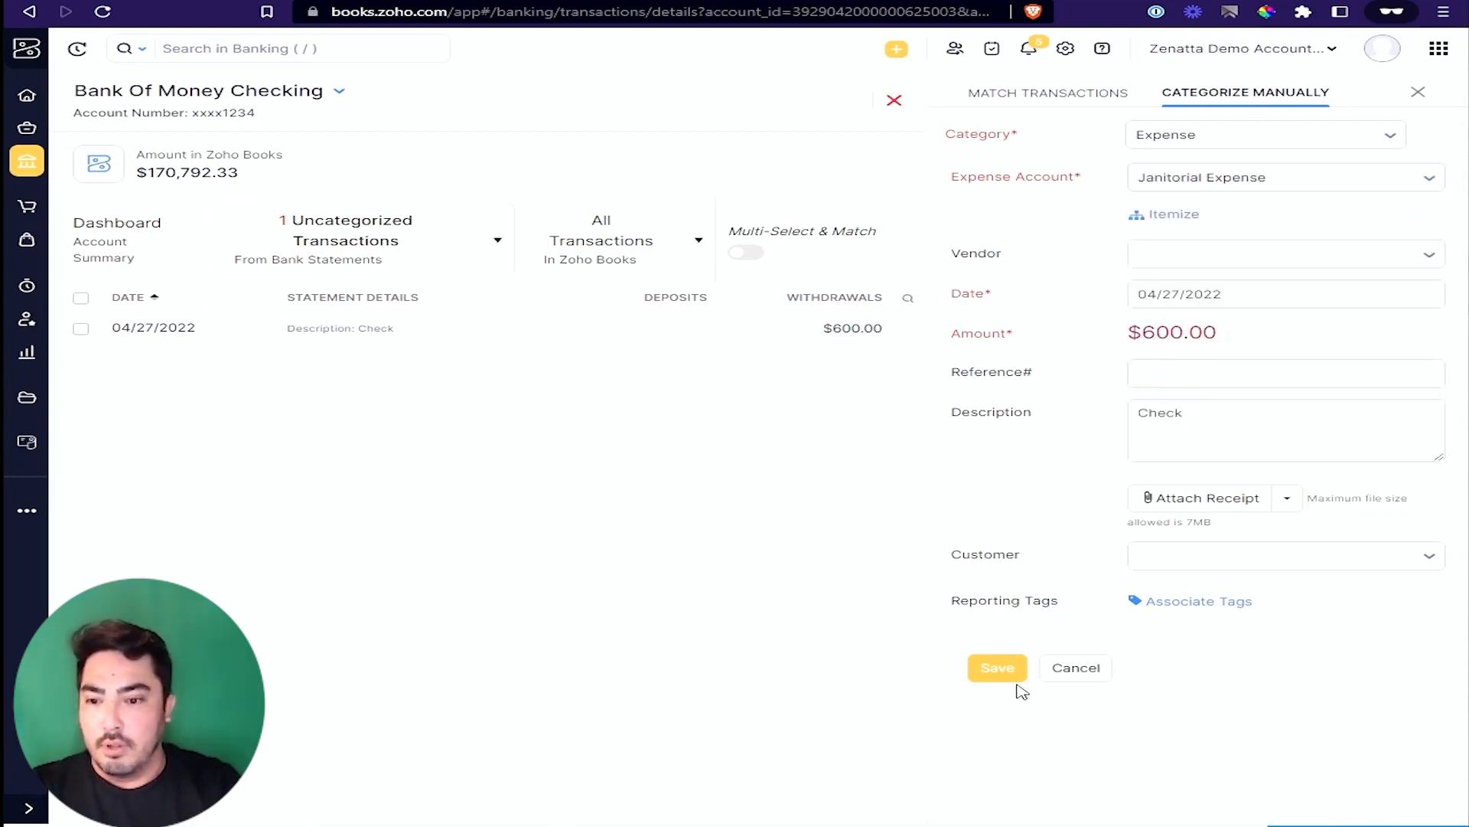
click(997, 670)
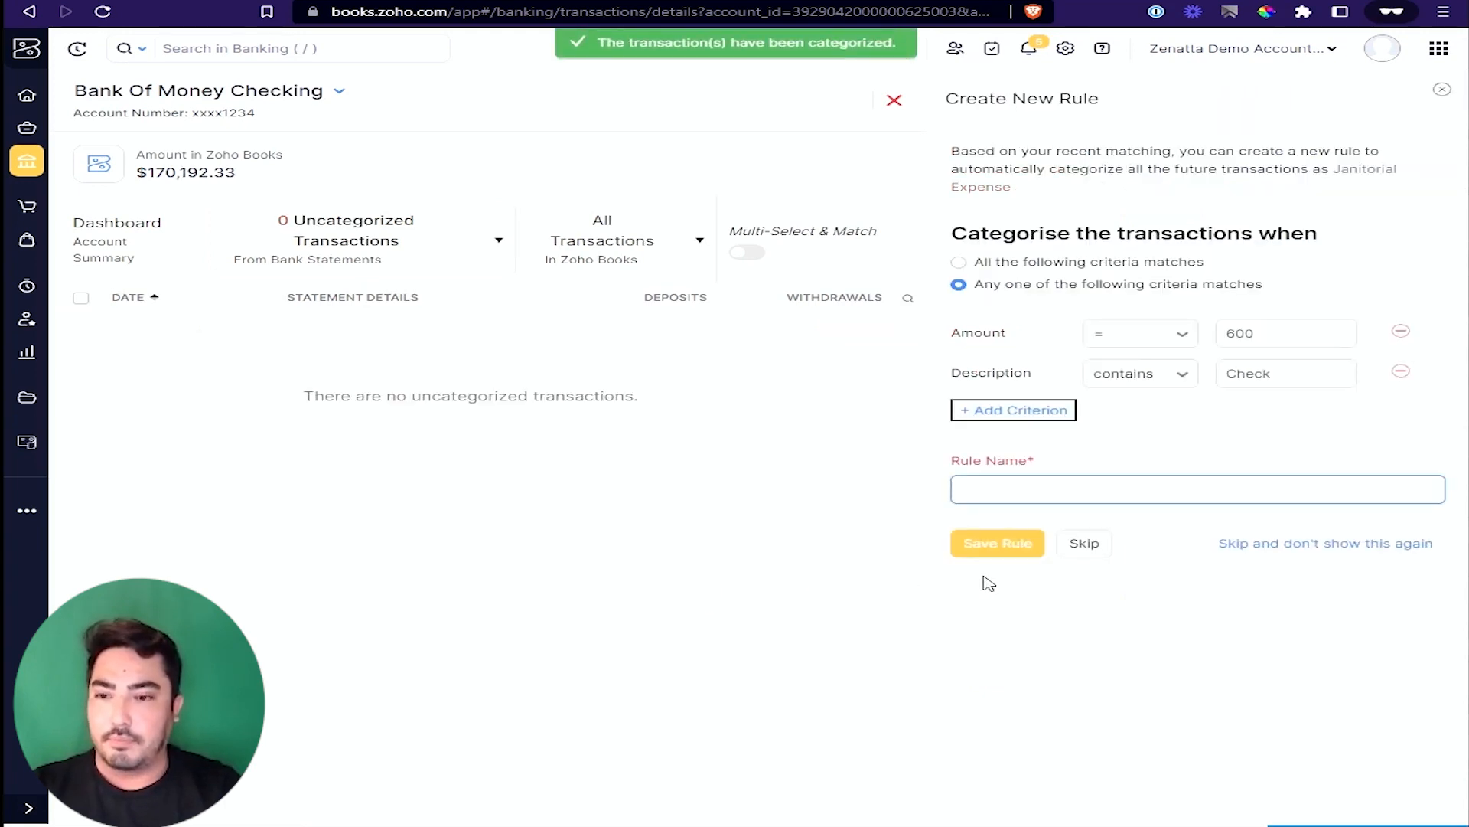
click(1080, 544)
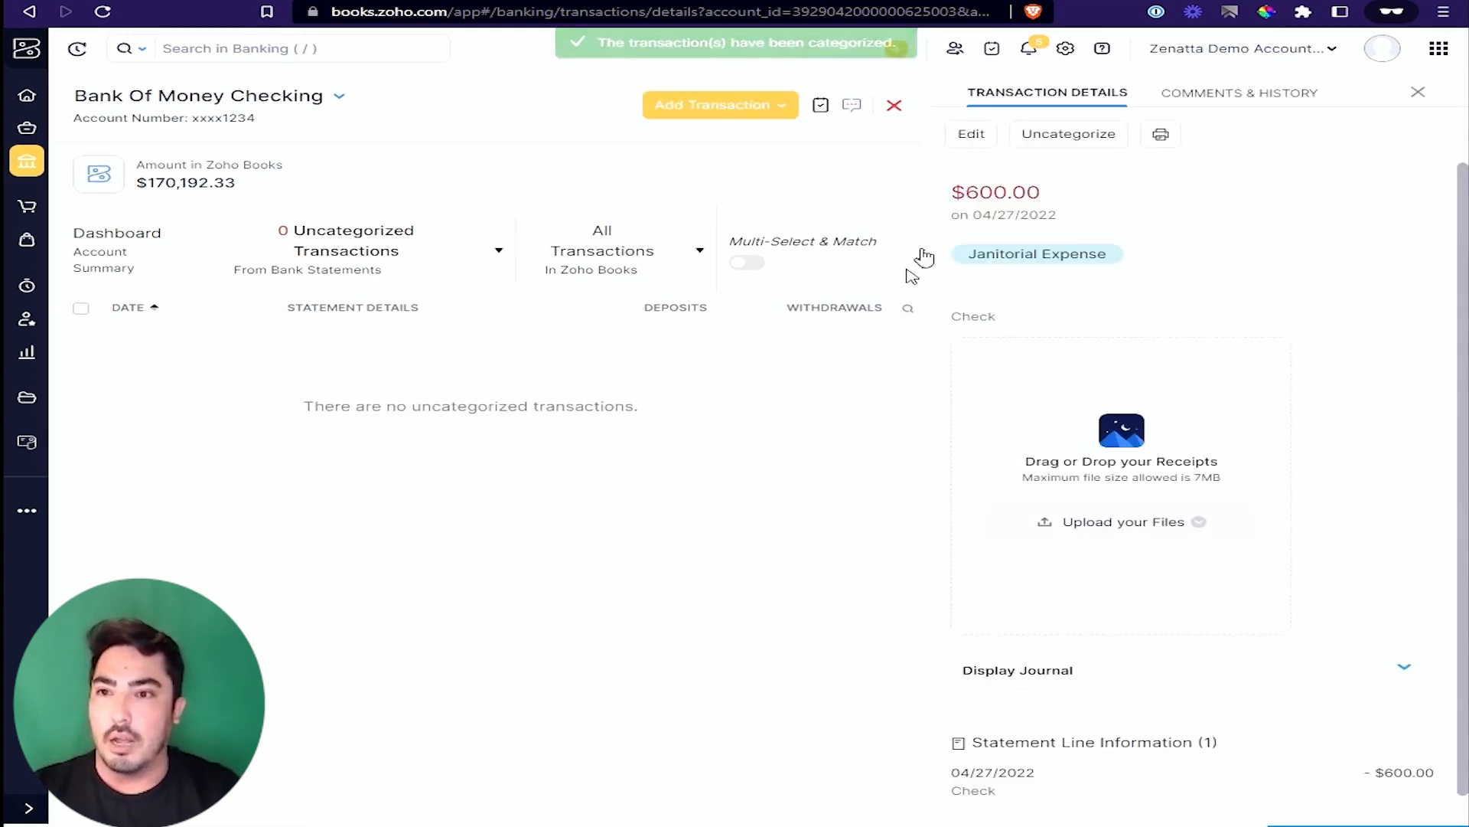
Step: Return to the checking account's reconciliations and reopen the in-progress one for 04/01/2022 to 05/31/2022
click(894, 105)
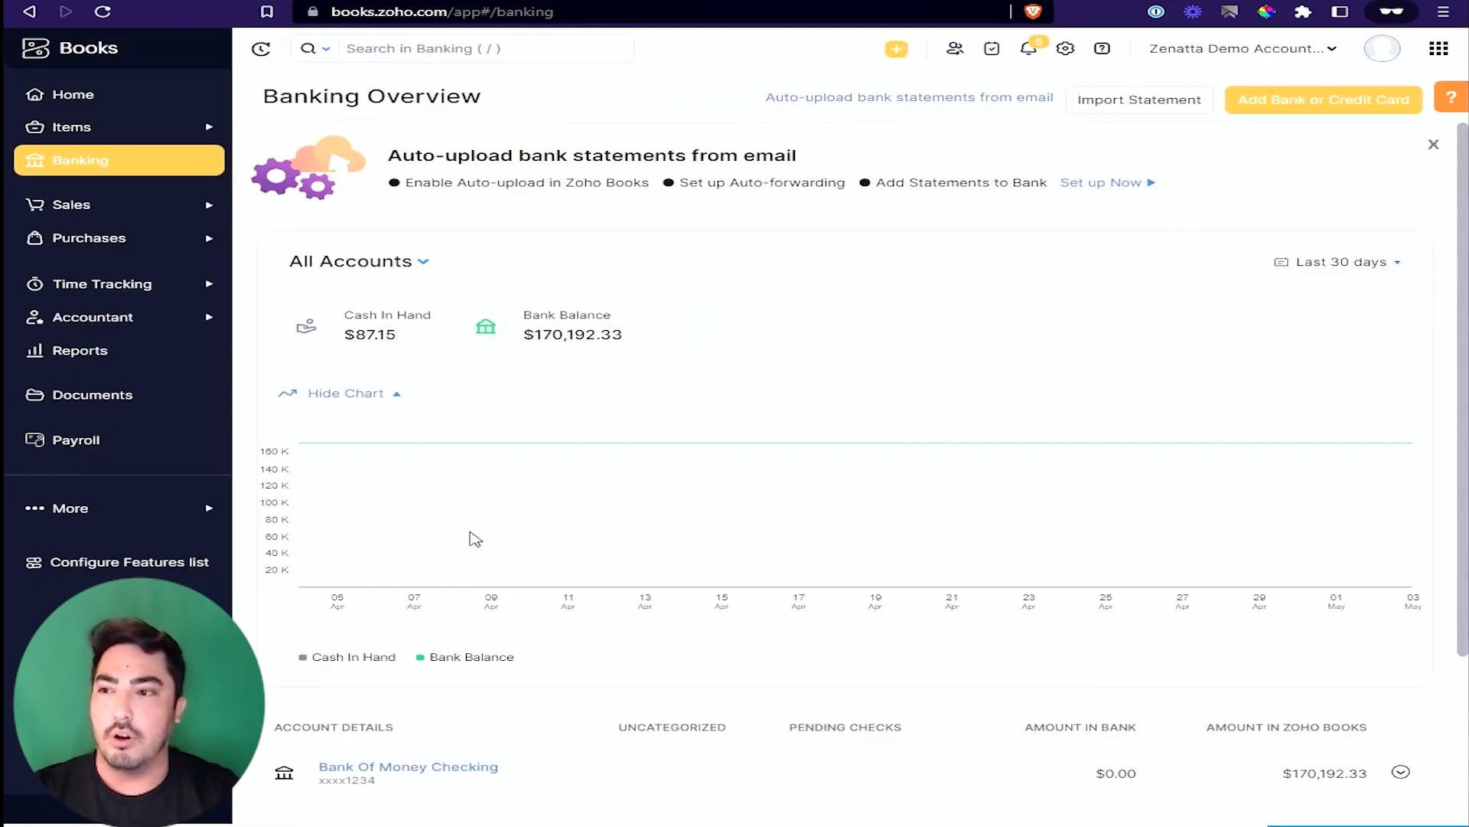
click(446, 772)
click(1319, 108)
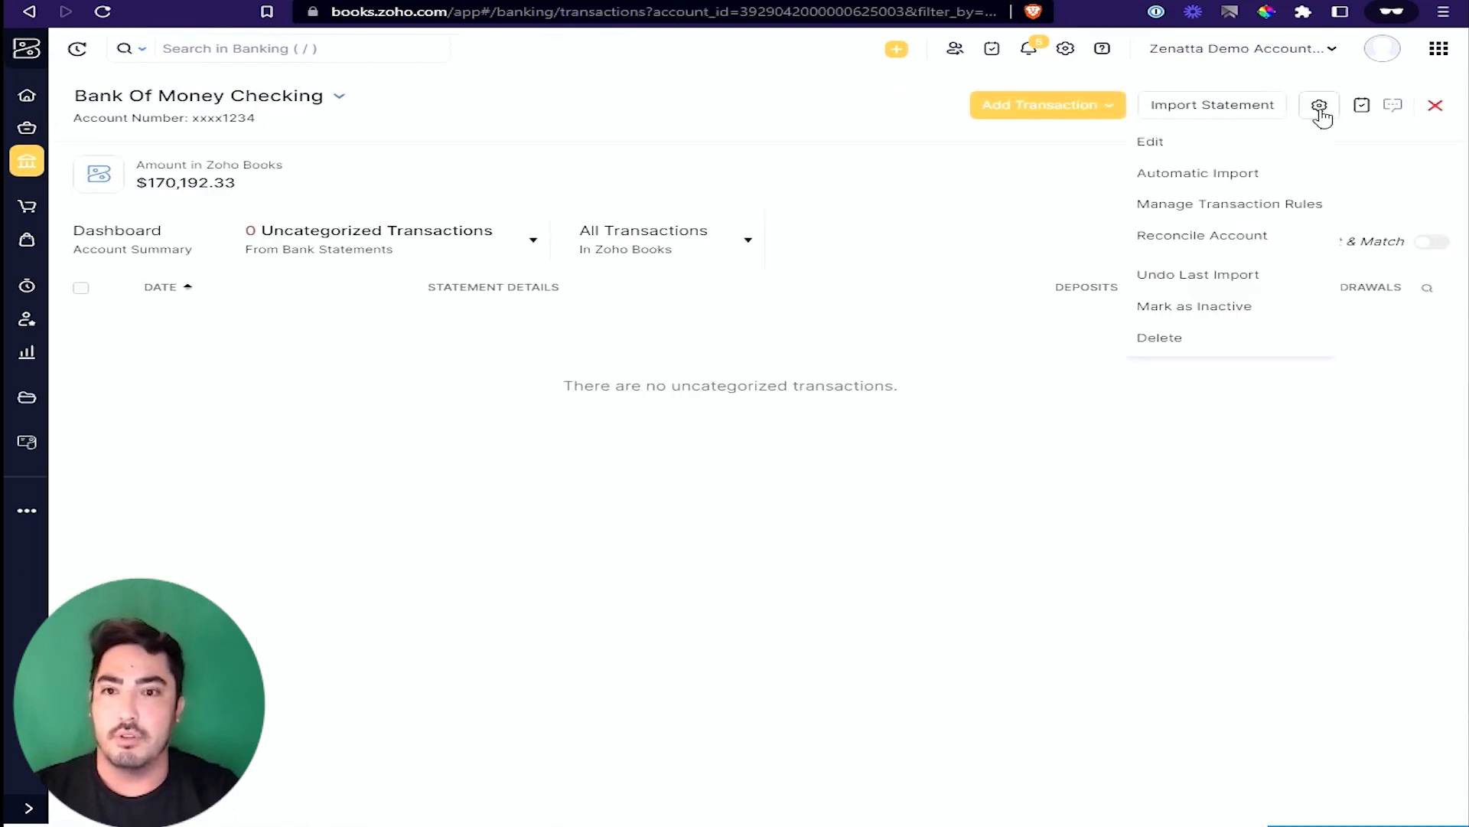
click(1202, 235)
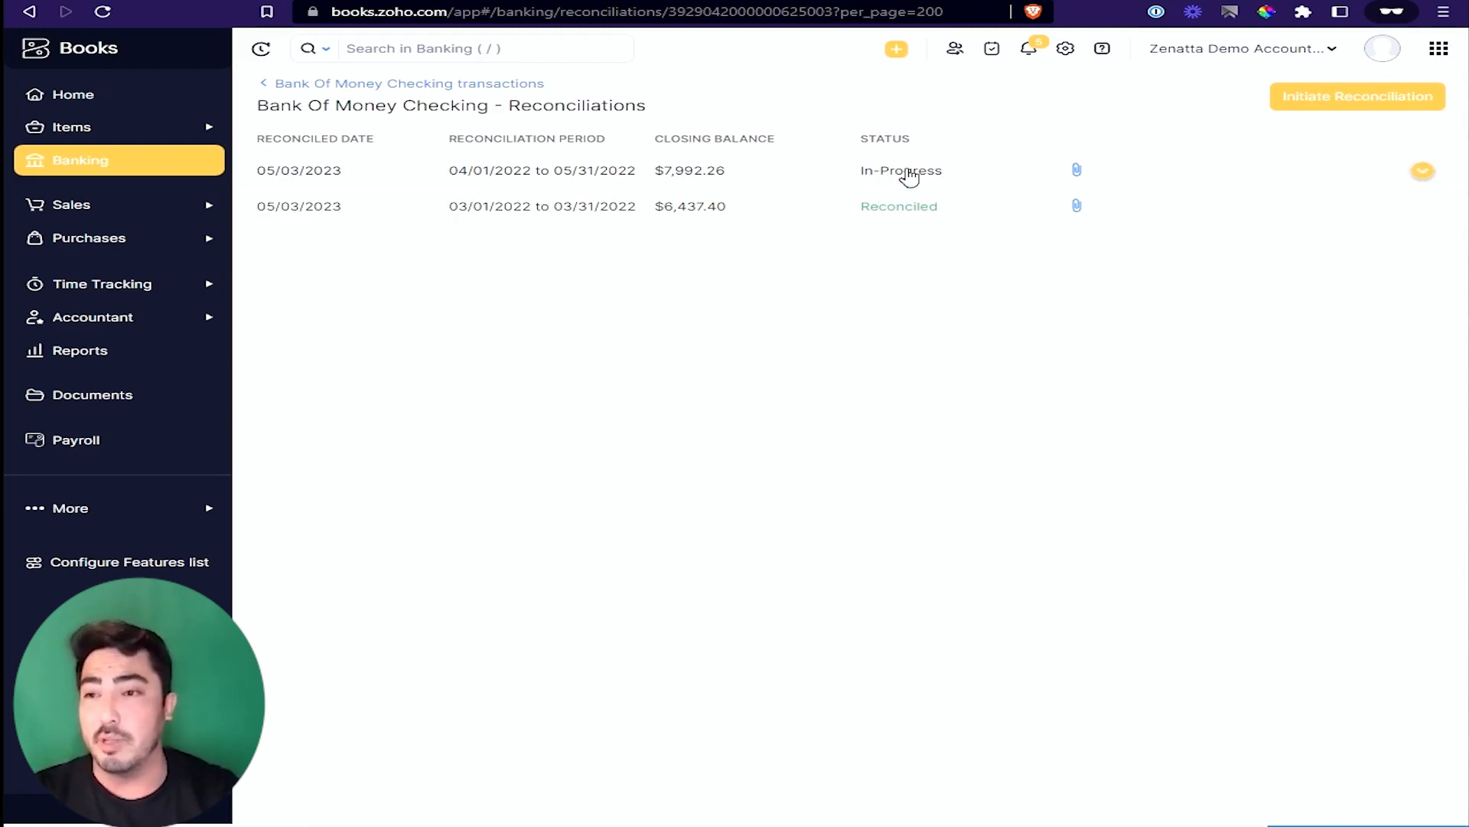
click(909, 177)
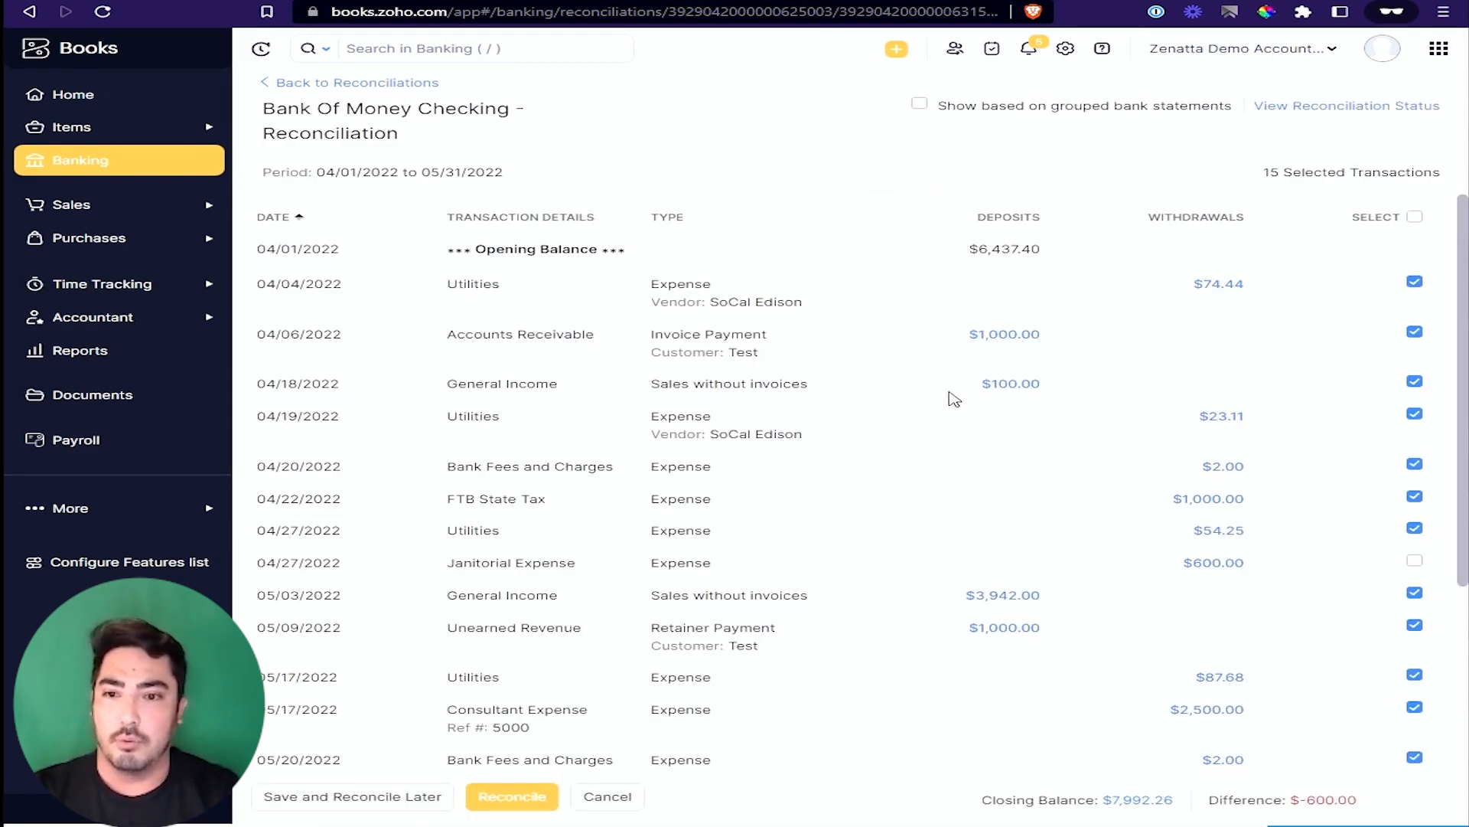
Step: Include the 04/27/2022 $600.00 Janitorial Expense in the reconciliation and review the difference and selected transactions
scroll(955, 399, down, 3)
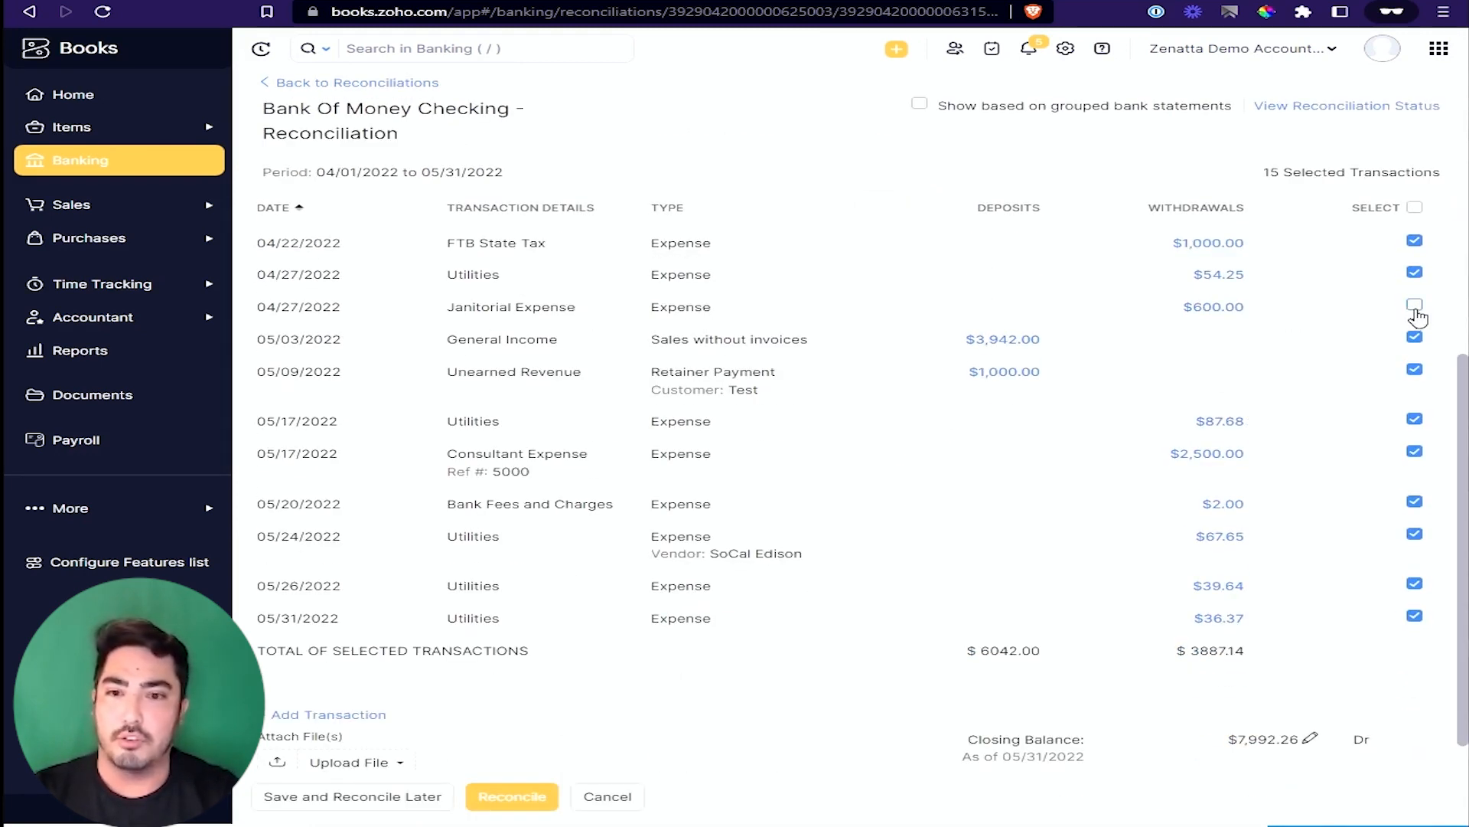
click(1414, 306)
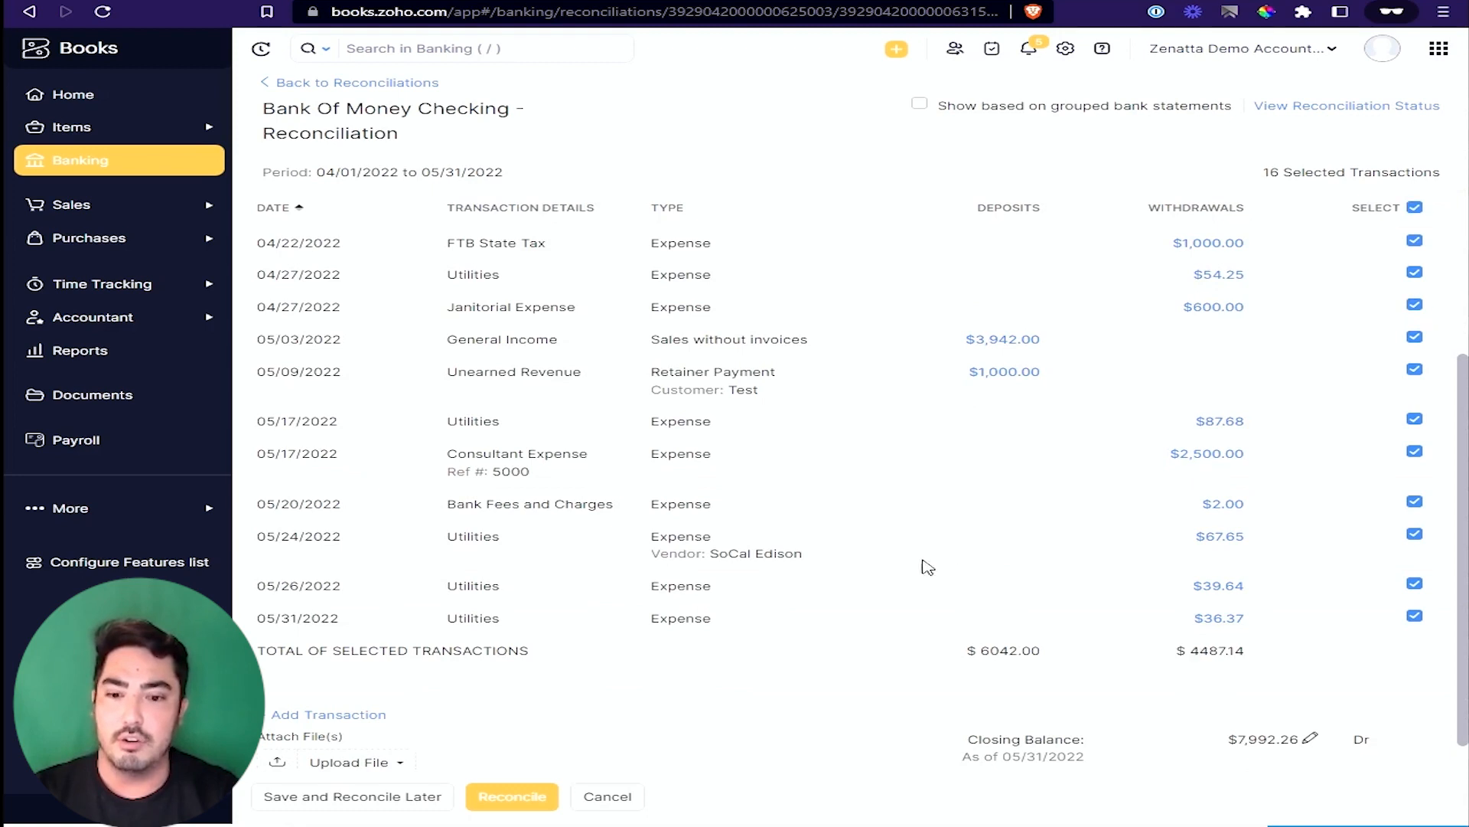
scroll(949, 555, down, 2)
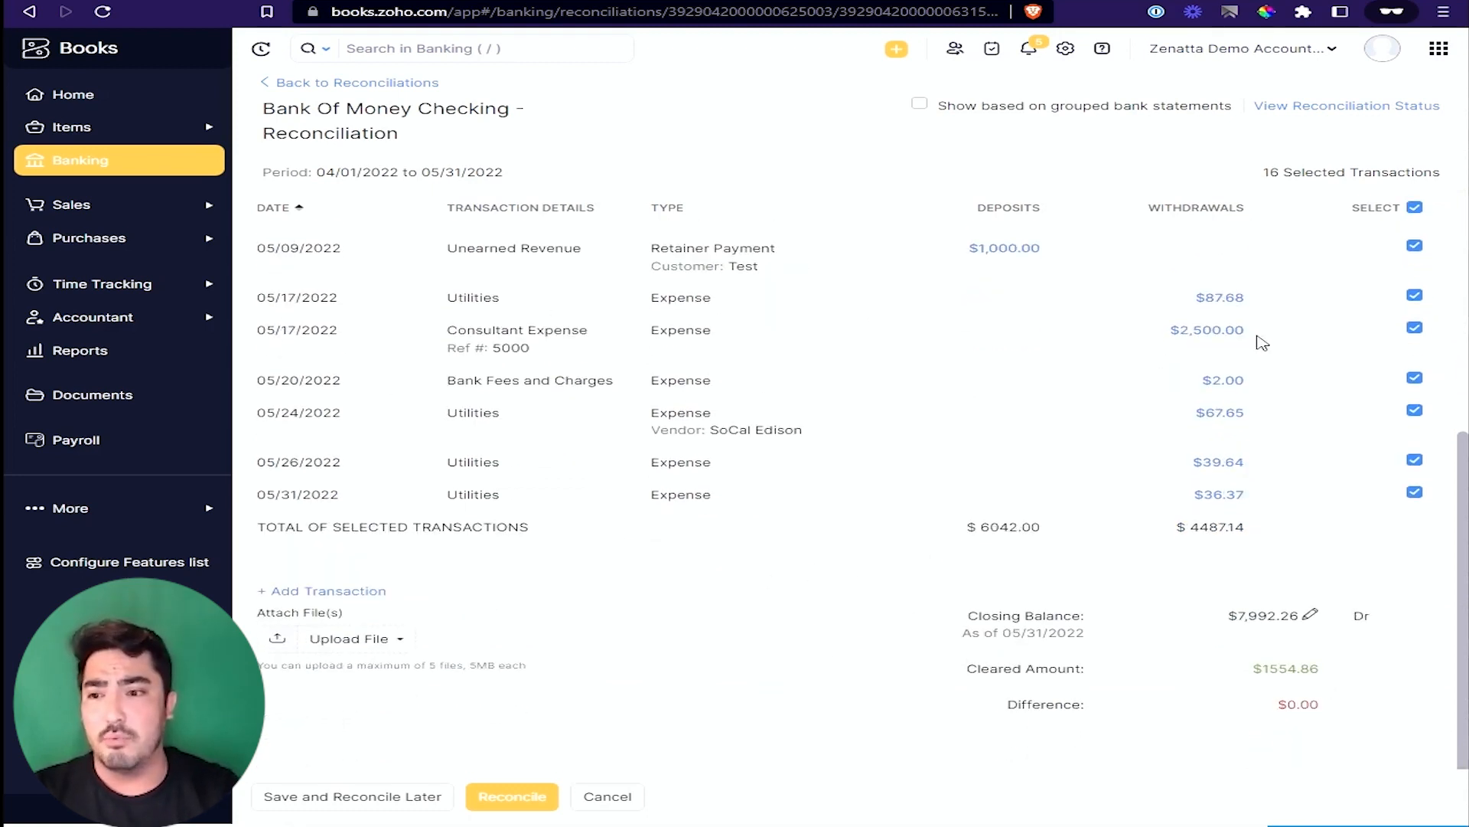
scroll(918, 459, up, 5)
scroll(918, 467, down, 2)
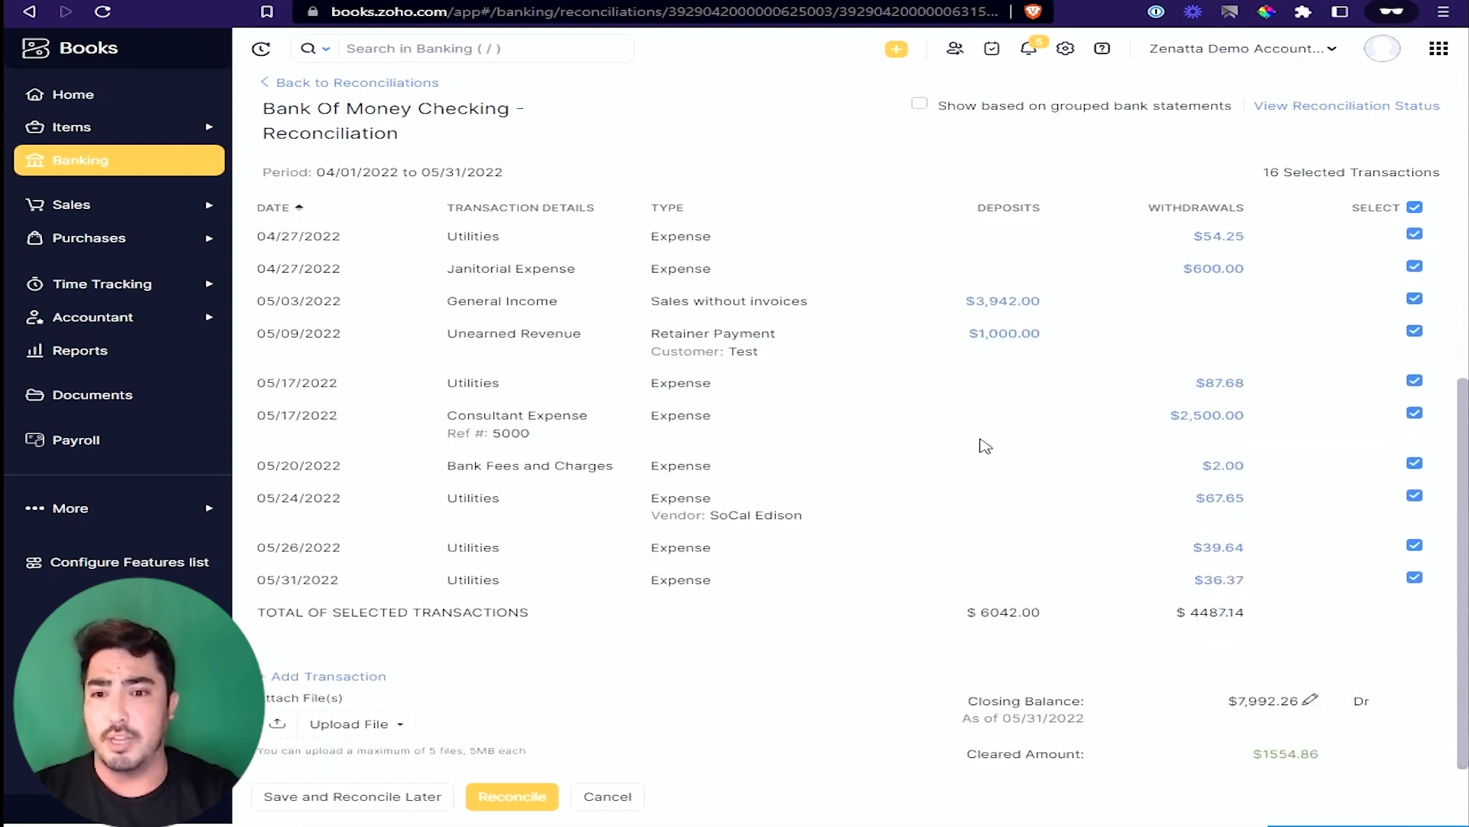
Step: Reconcile the checking account for 04/01/2022 to 05/31/2022 and open the completed reconciliation's details
scroll(1243, 666, down, 2)
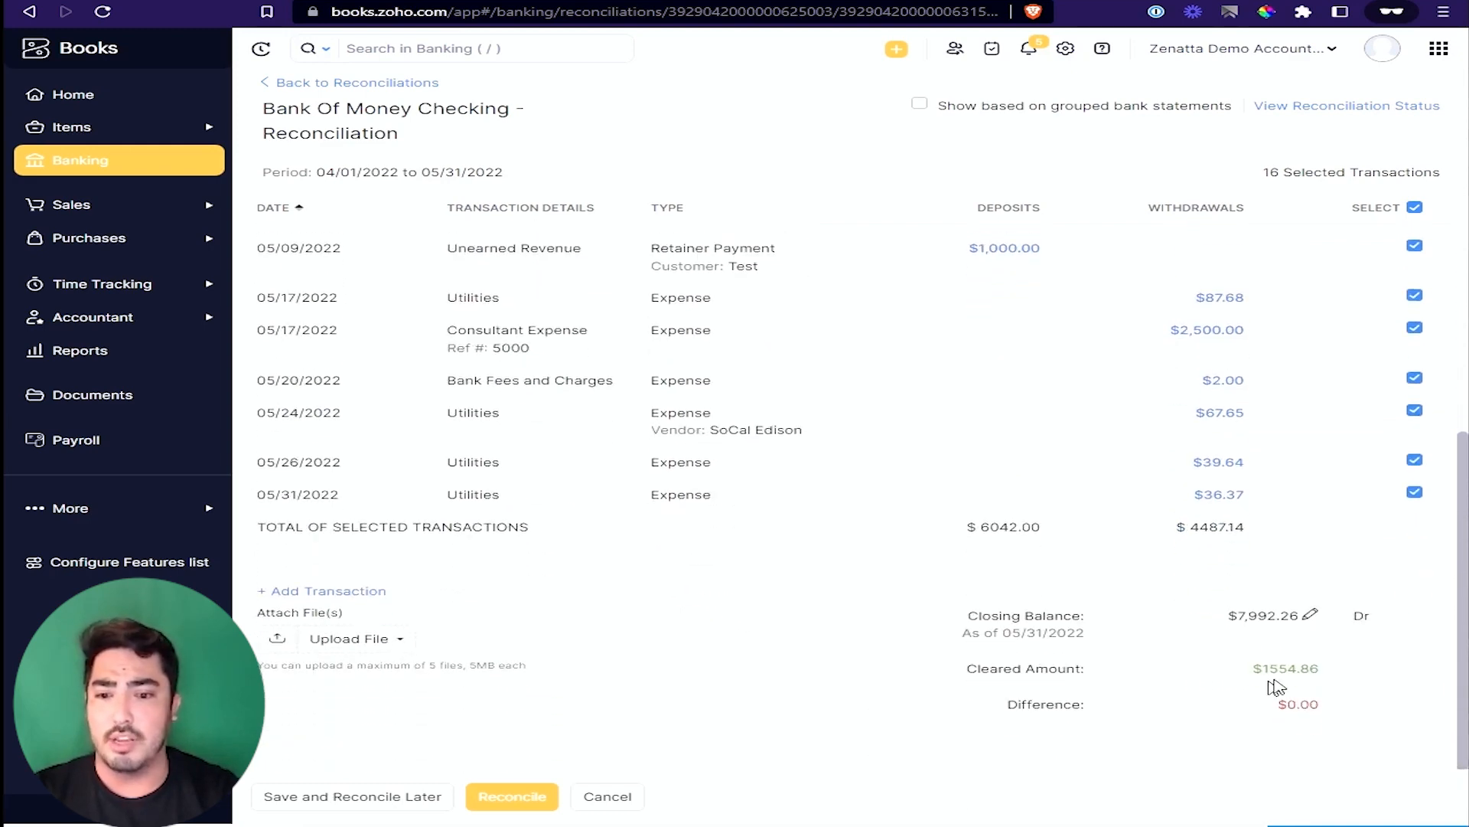
click(493, 805)
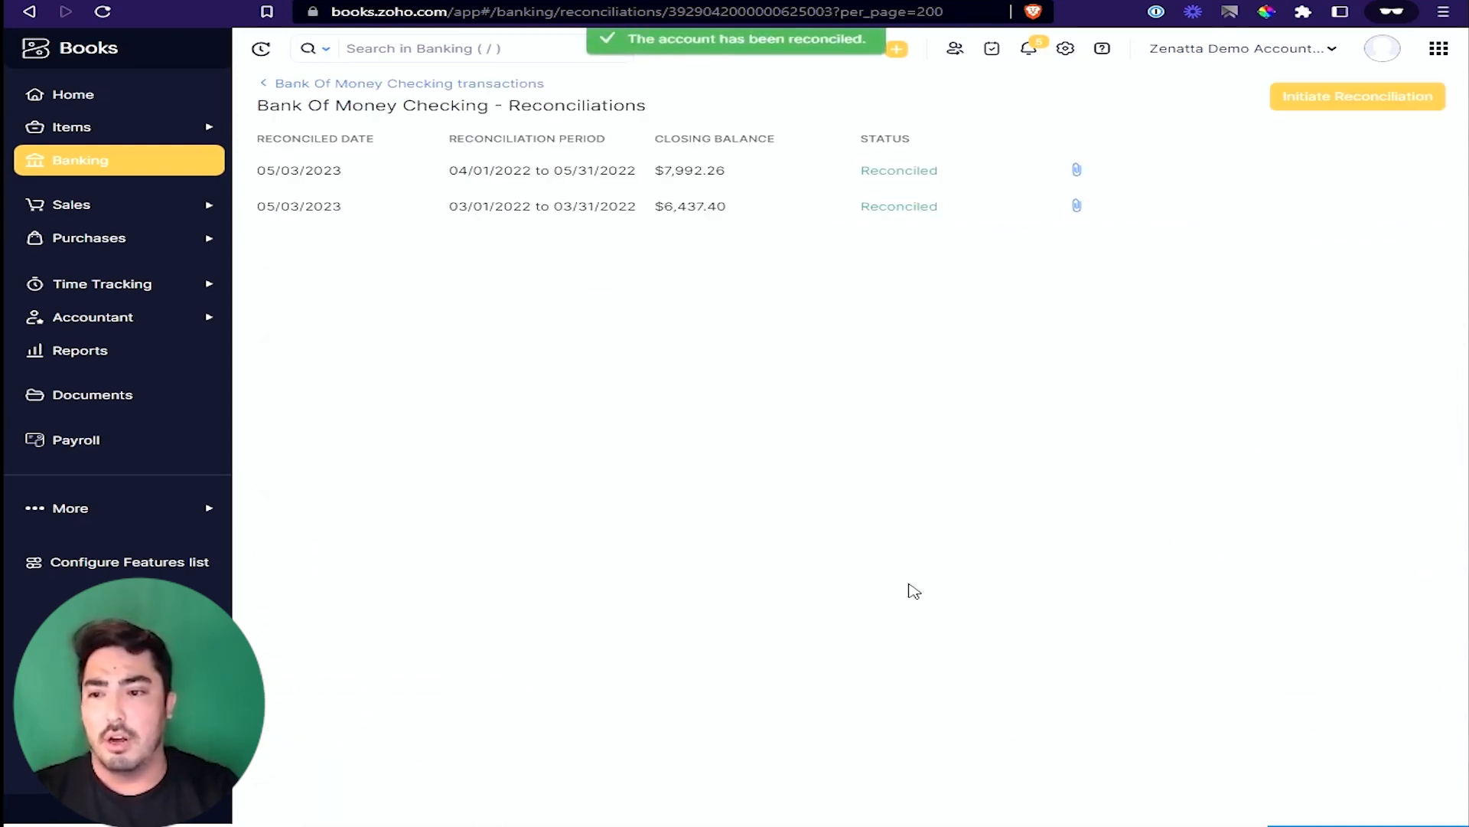
click(894, 174)
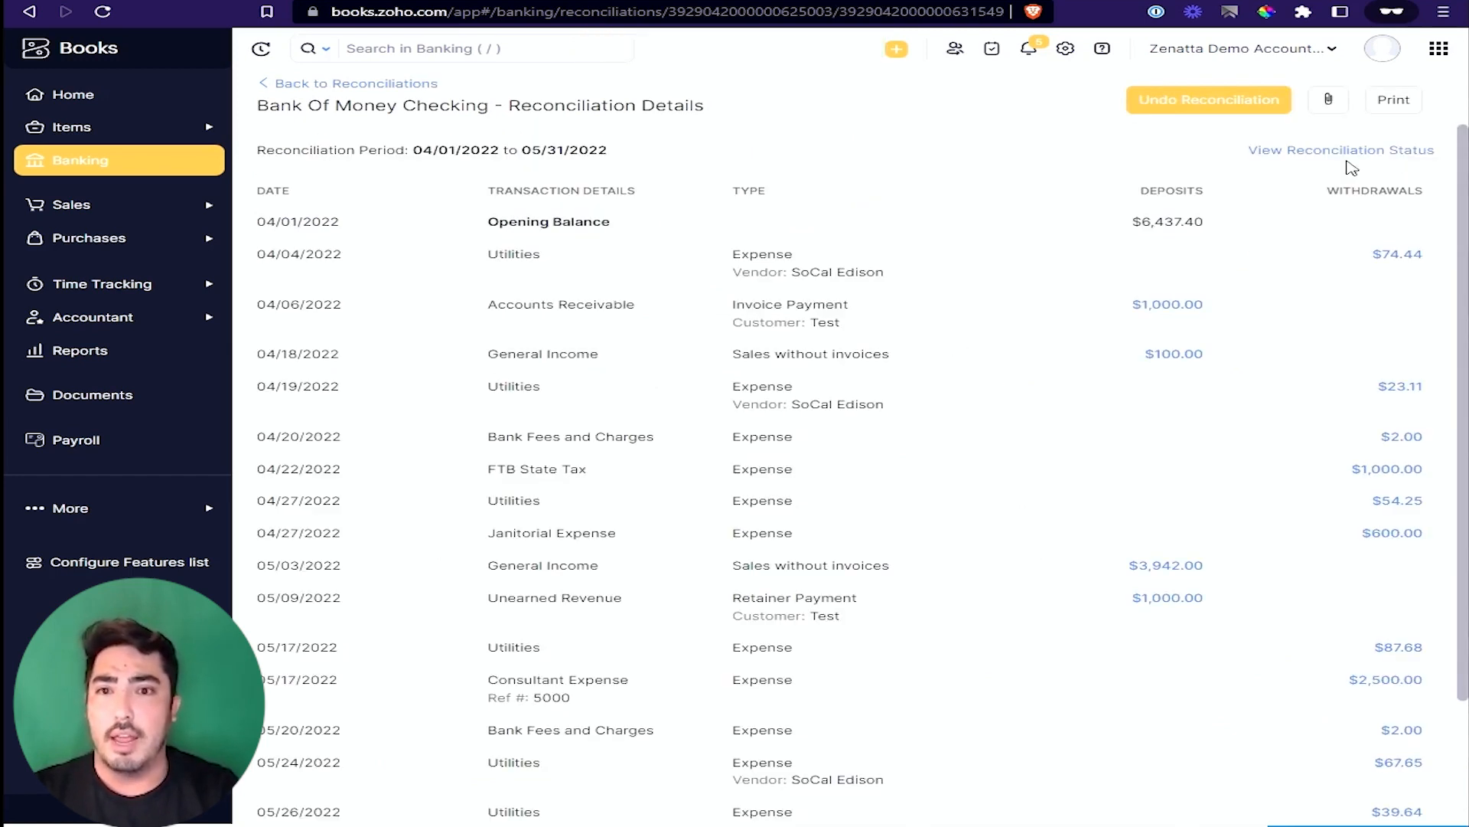
Step: View the reconciliation status report and review its account summary, reconciled transactions and unreconciled transactions
click(1285, 153)
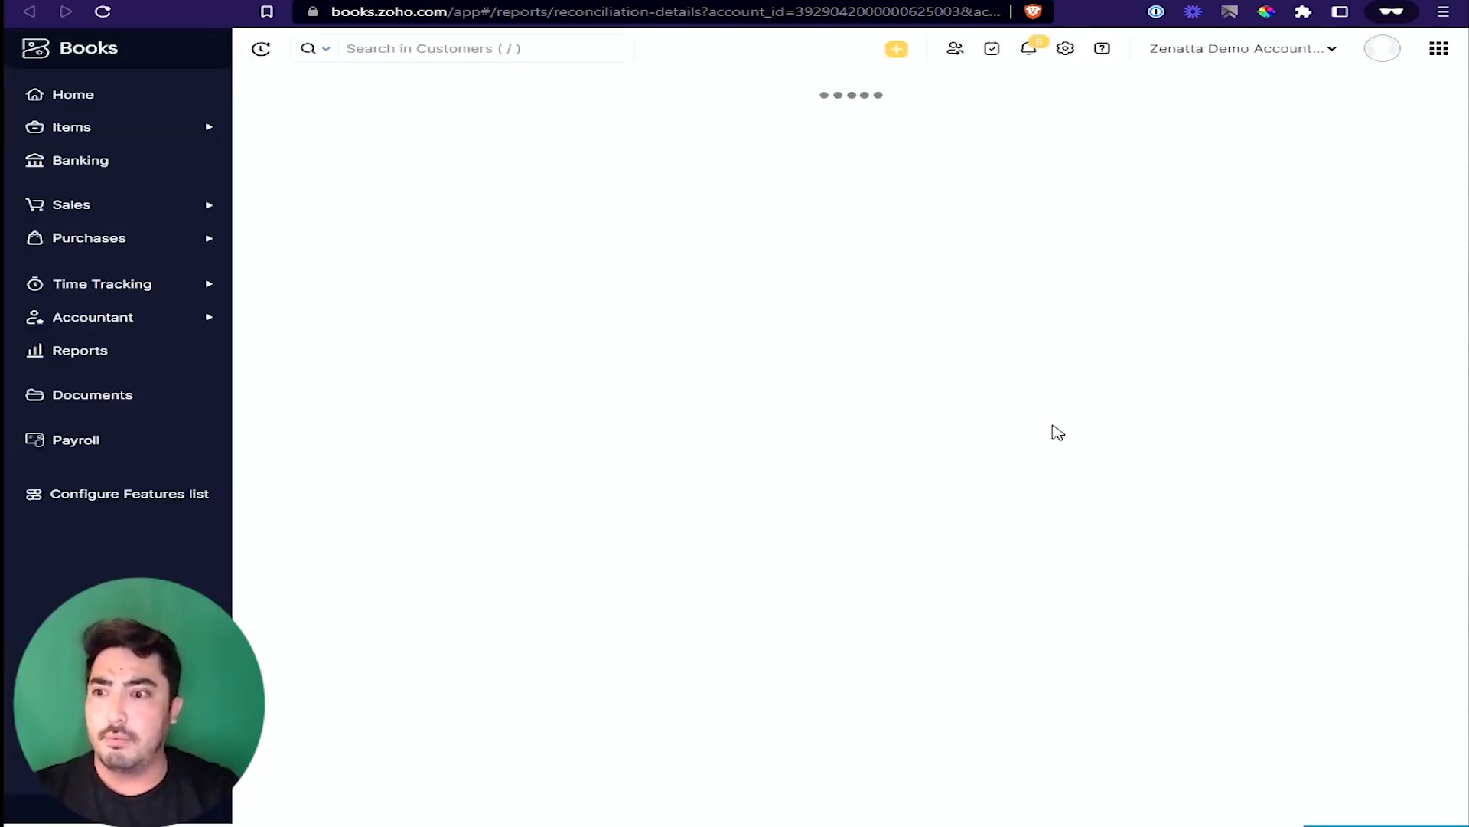
scroll(1027, 440, down, 5)
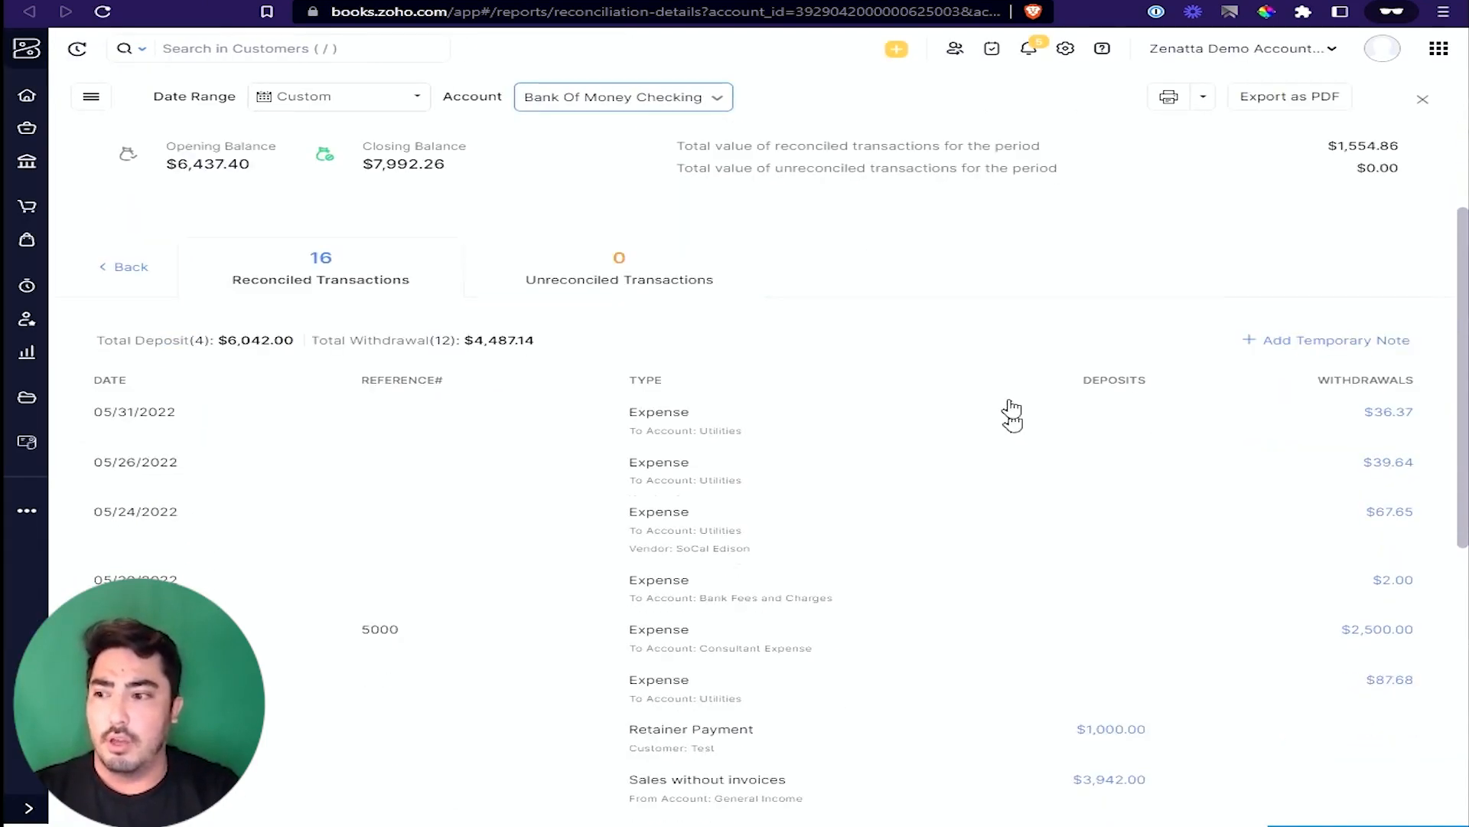
scroll(860, 528, down, 10)
scroll(842, 534, up, 4)
scroll(581, 343, up, 3)
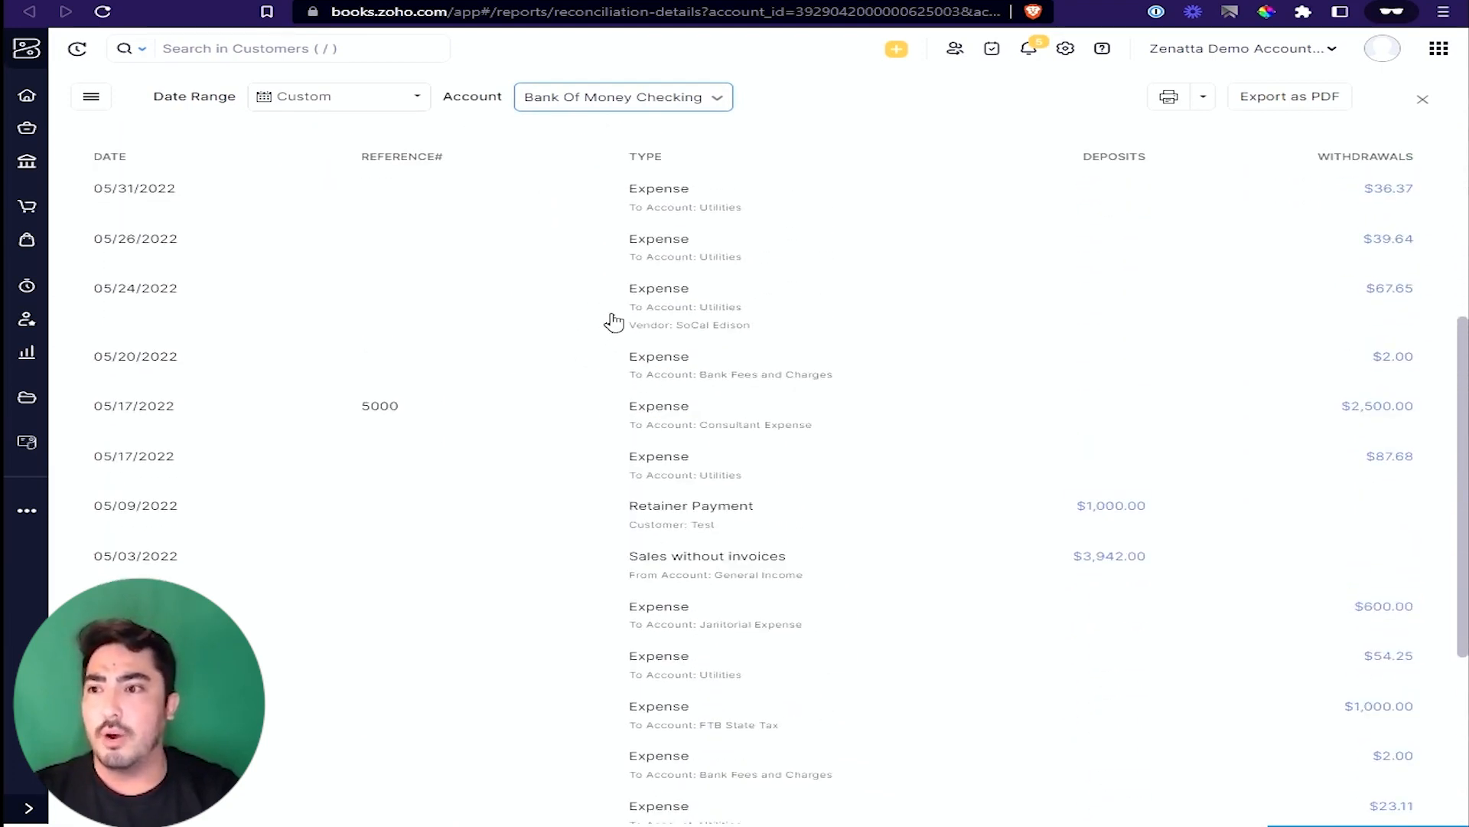
scroll(613, 321, up, 5)
click(604, 443)
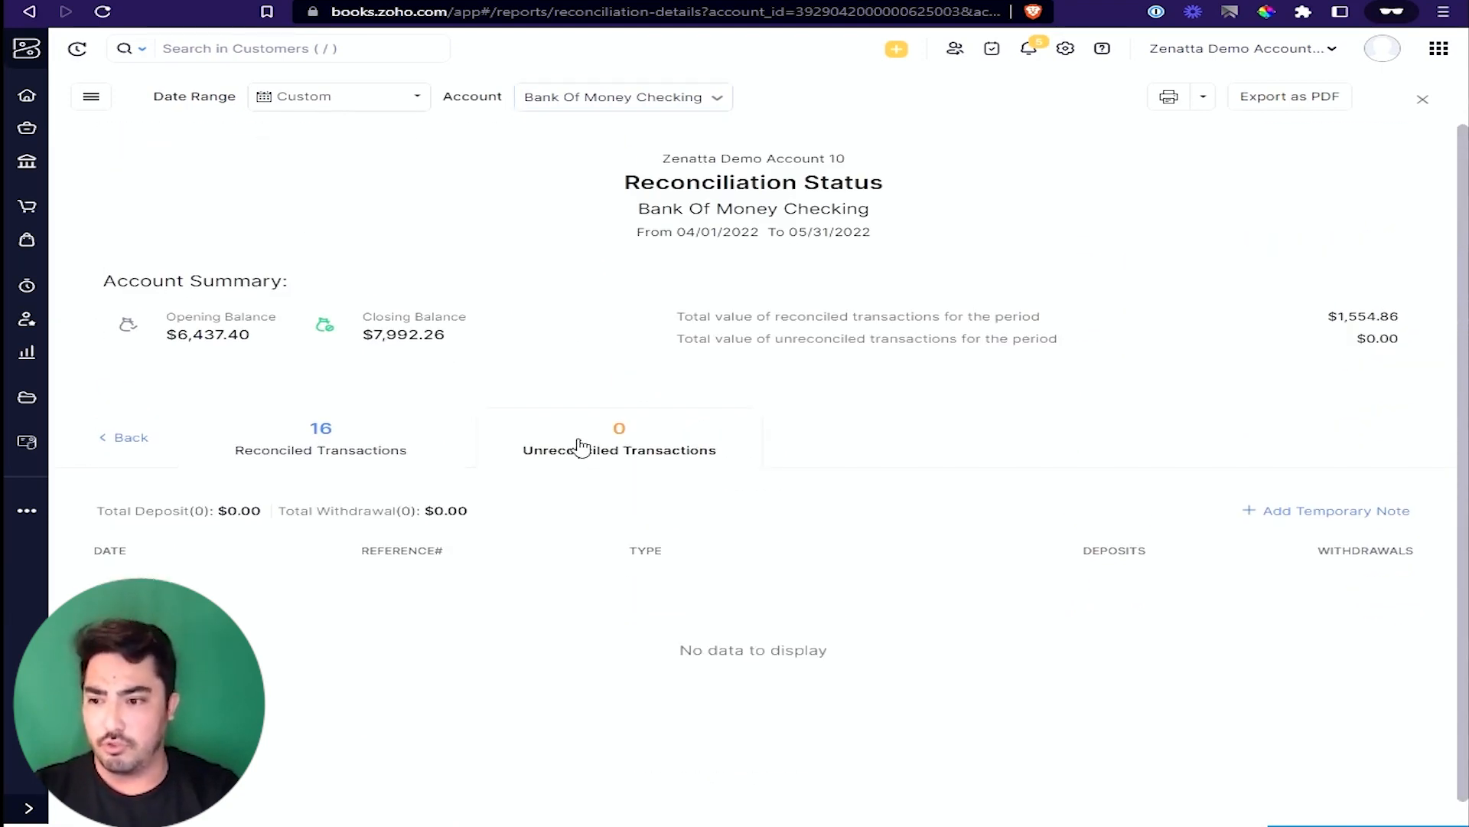
click(360, 433)
scroll(918, 435, down, 1)
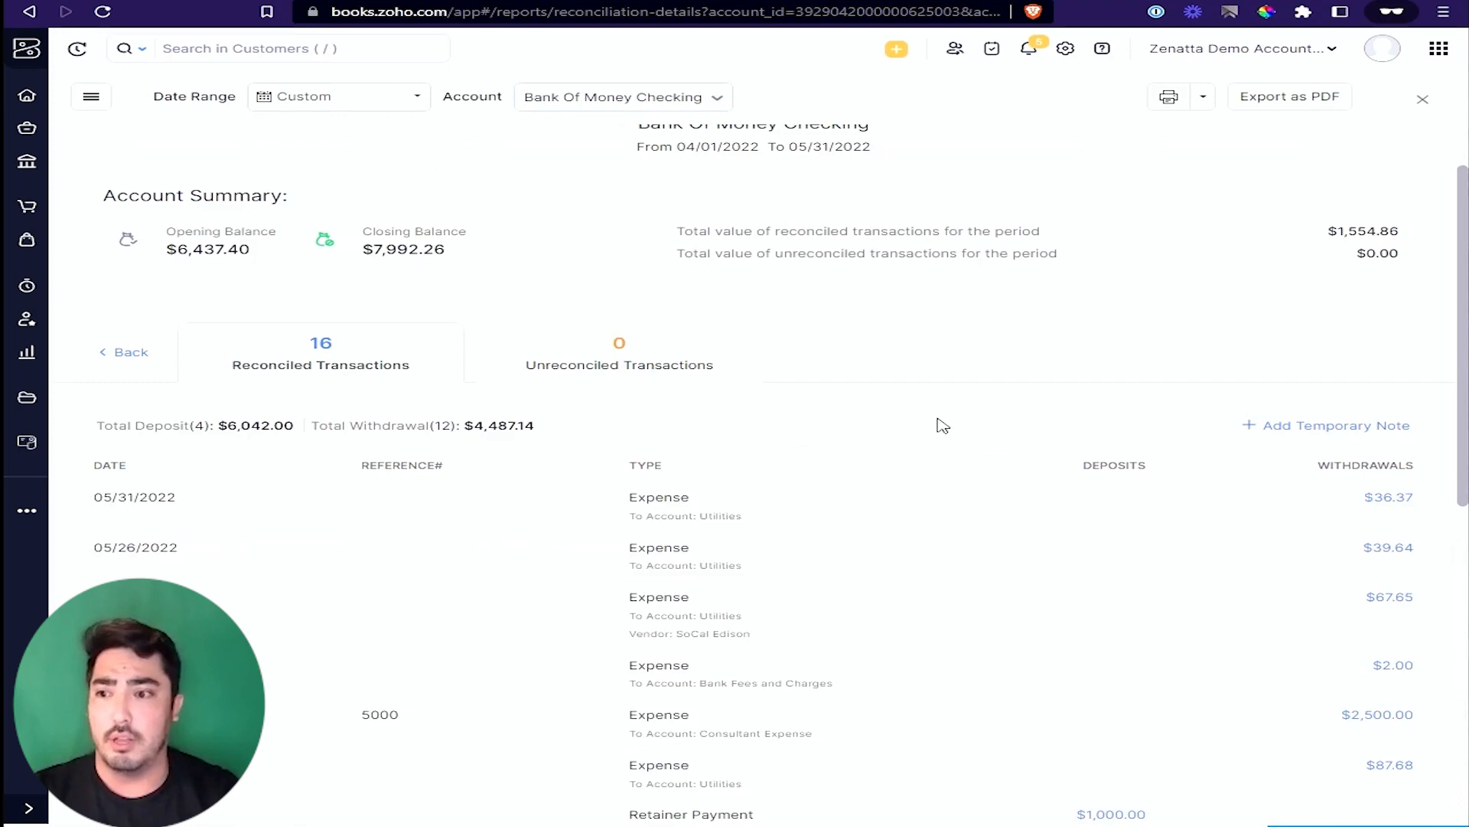
scroll(939, 436, down, 1)
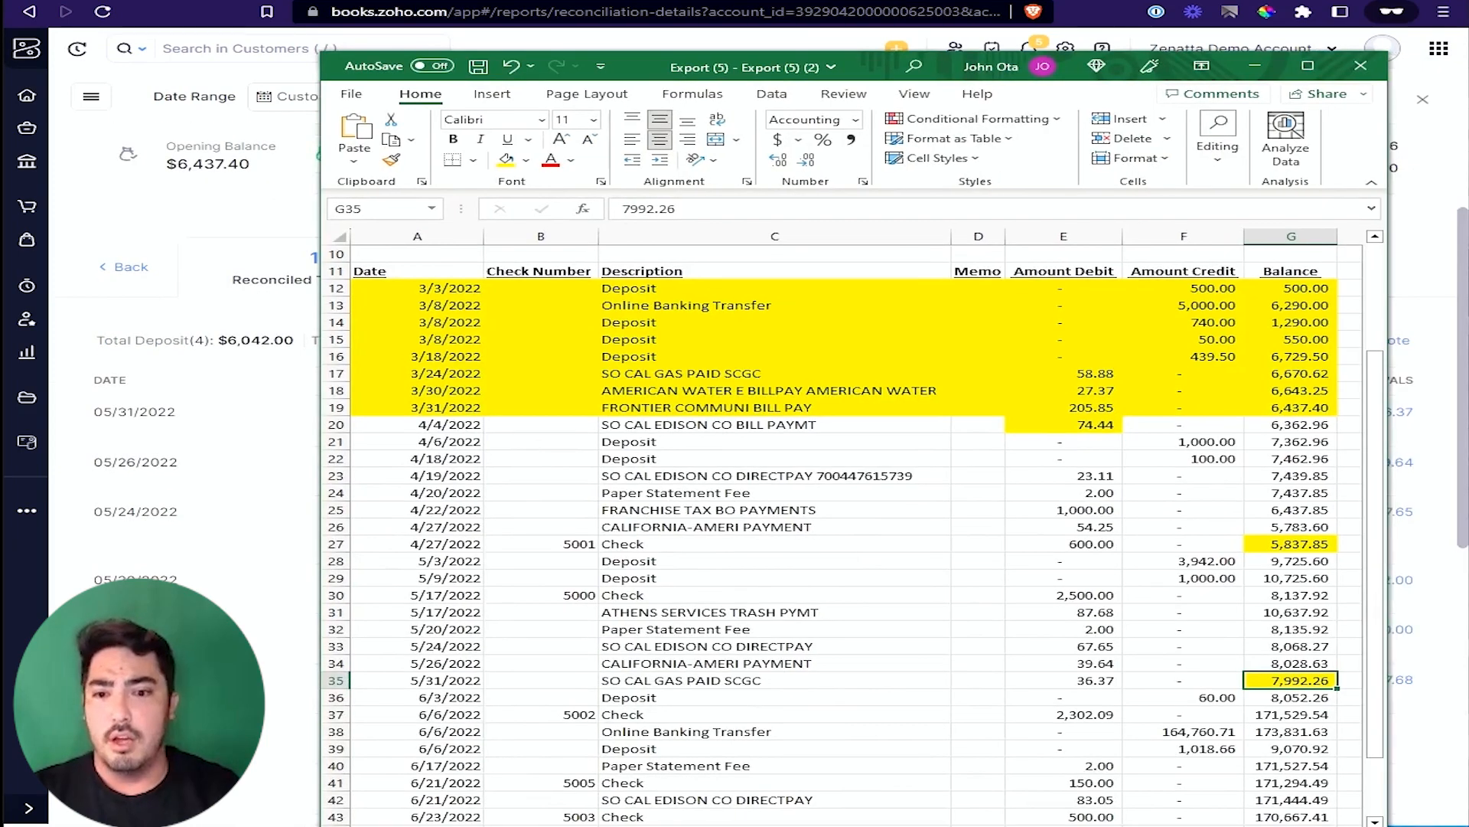
Step: Switch to the Excel bank statement, highlight debit and credit cells E20:F35 in yellow, and return to the reconciliation status report
drag(1064, 424, 1184, 679)
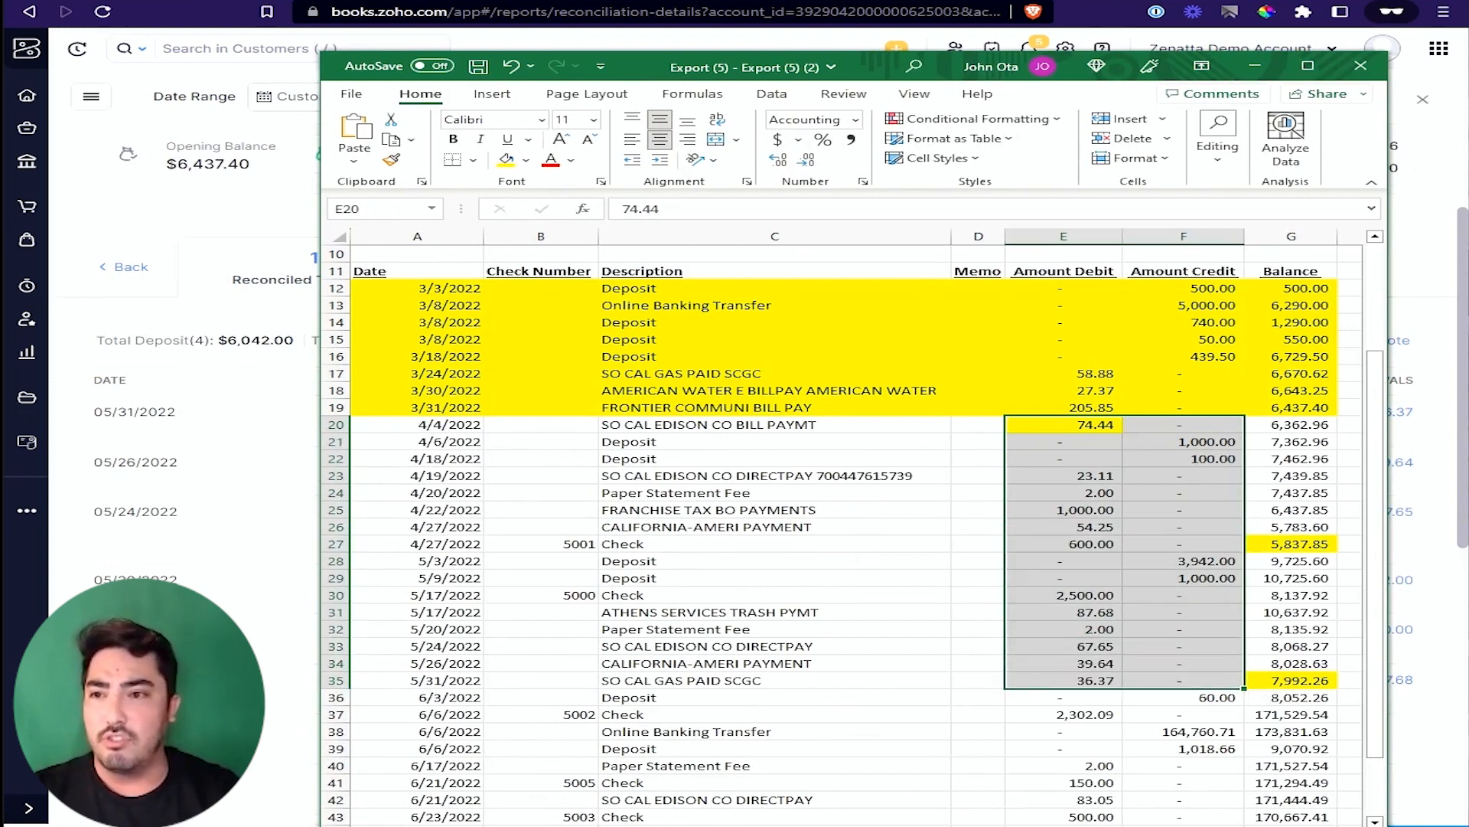
click(509, 169)
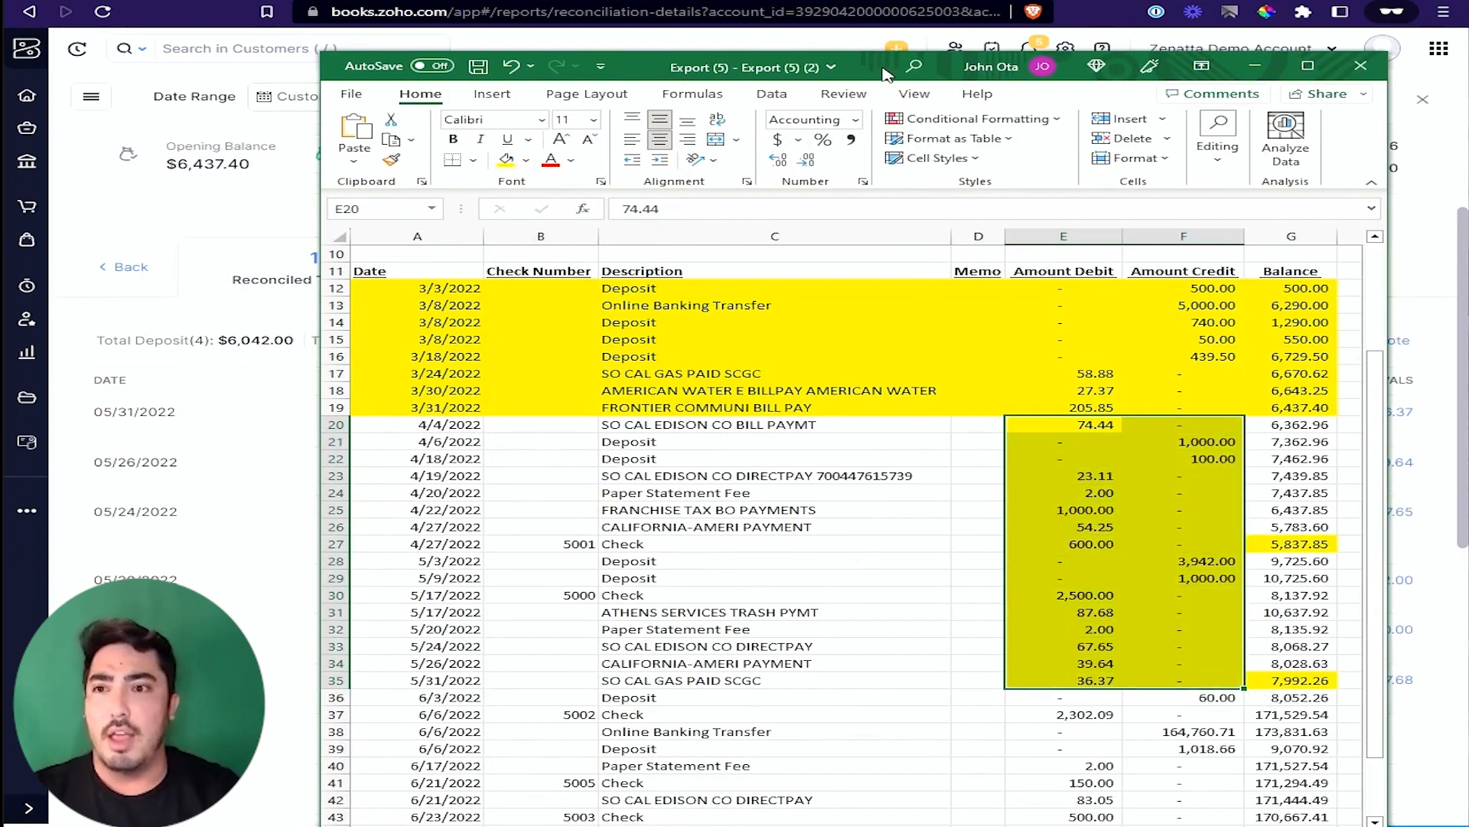
drag(890, 71, 917, 79)
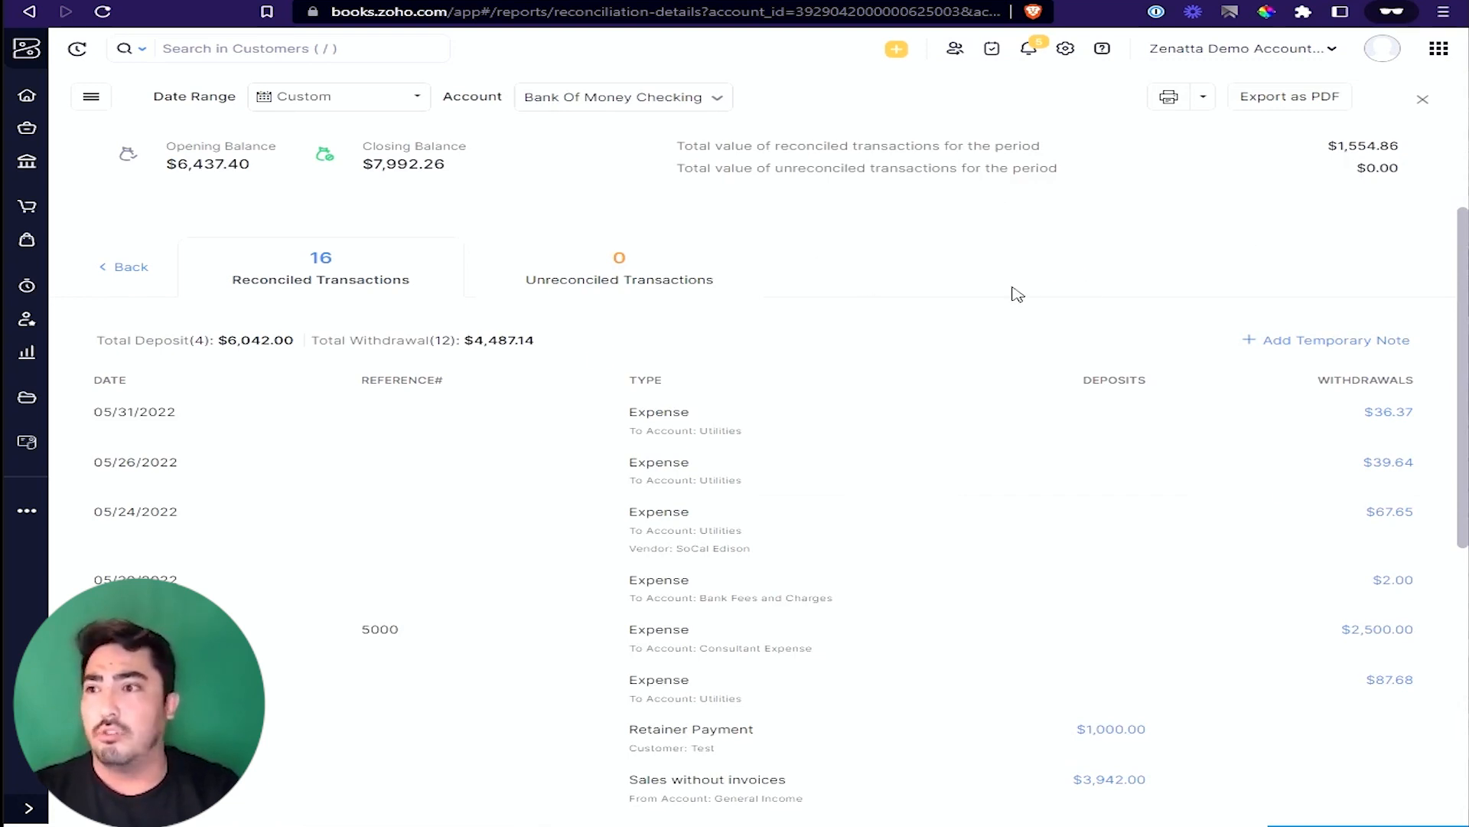
Step: Try to export all sections of the reconciliation status report as a PDF without password protection
click(1290, 98)
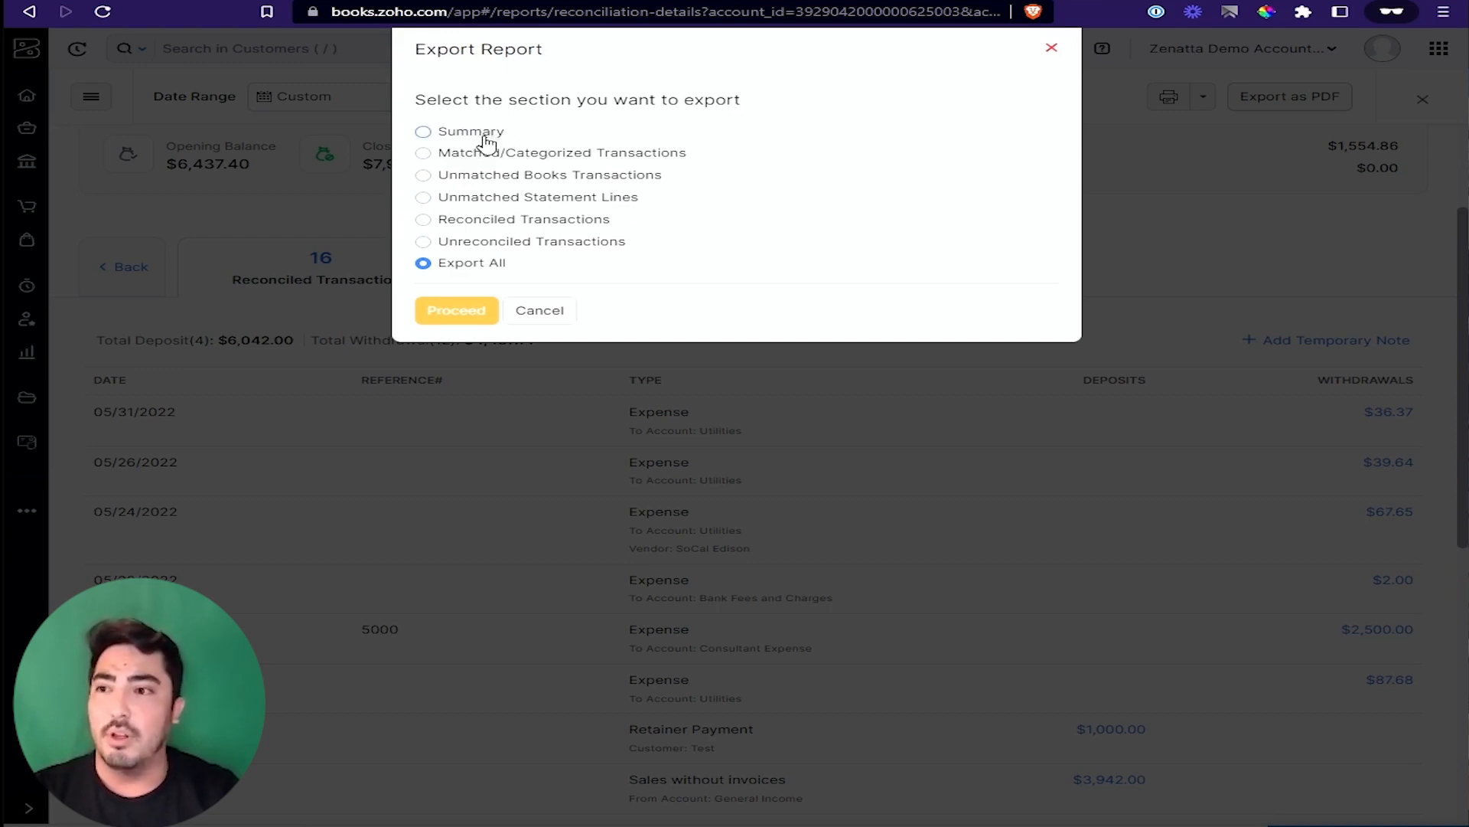
click(485, 314)
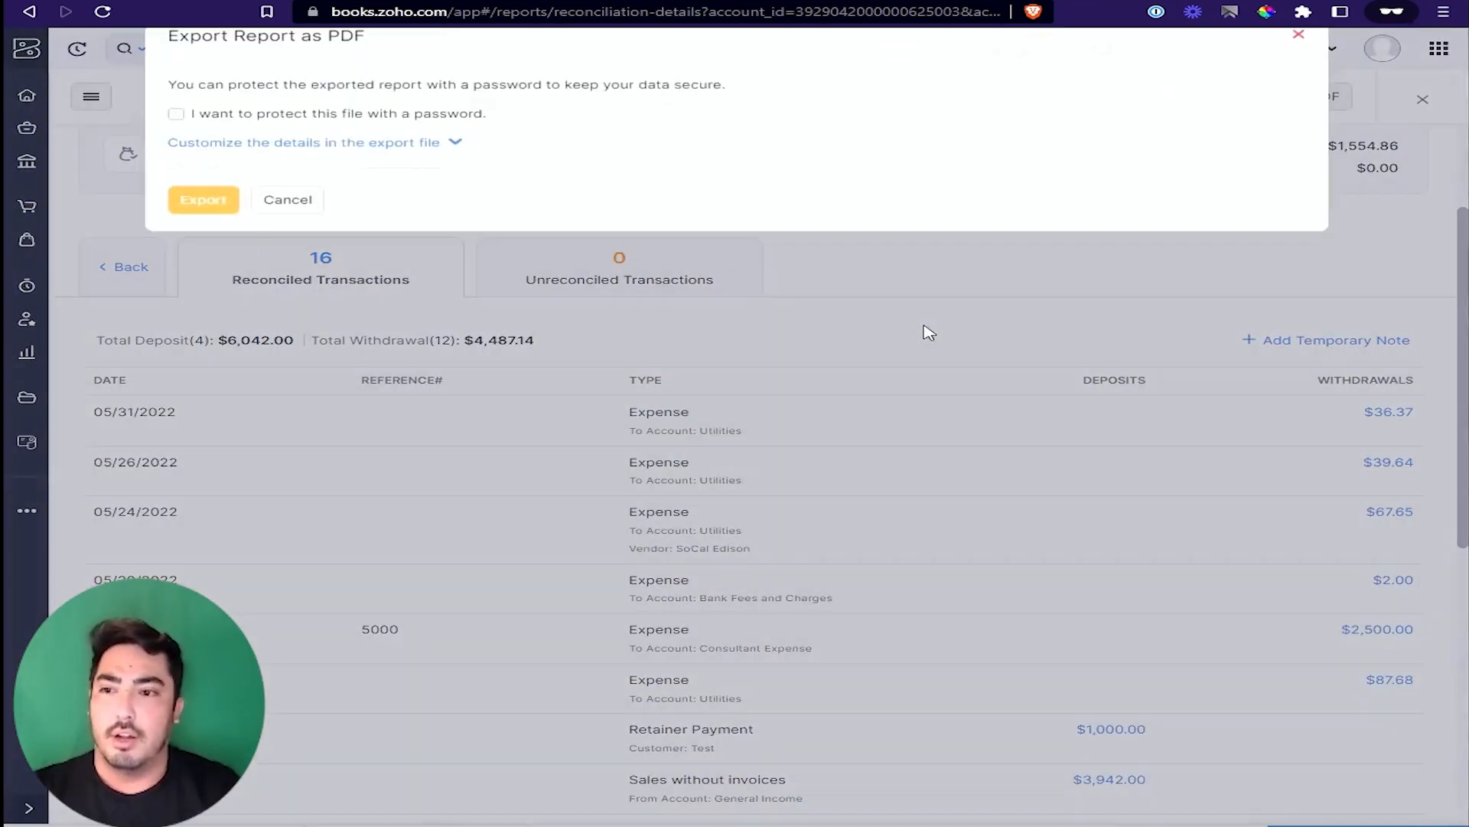
click(202, 201)
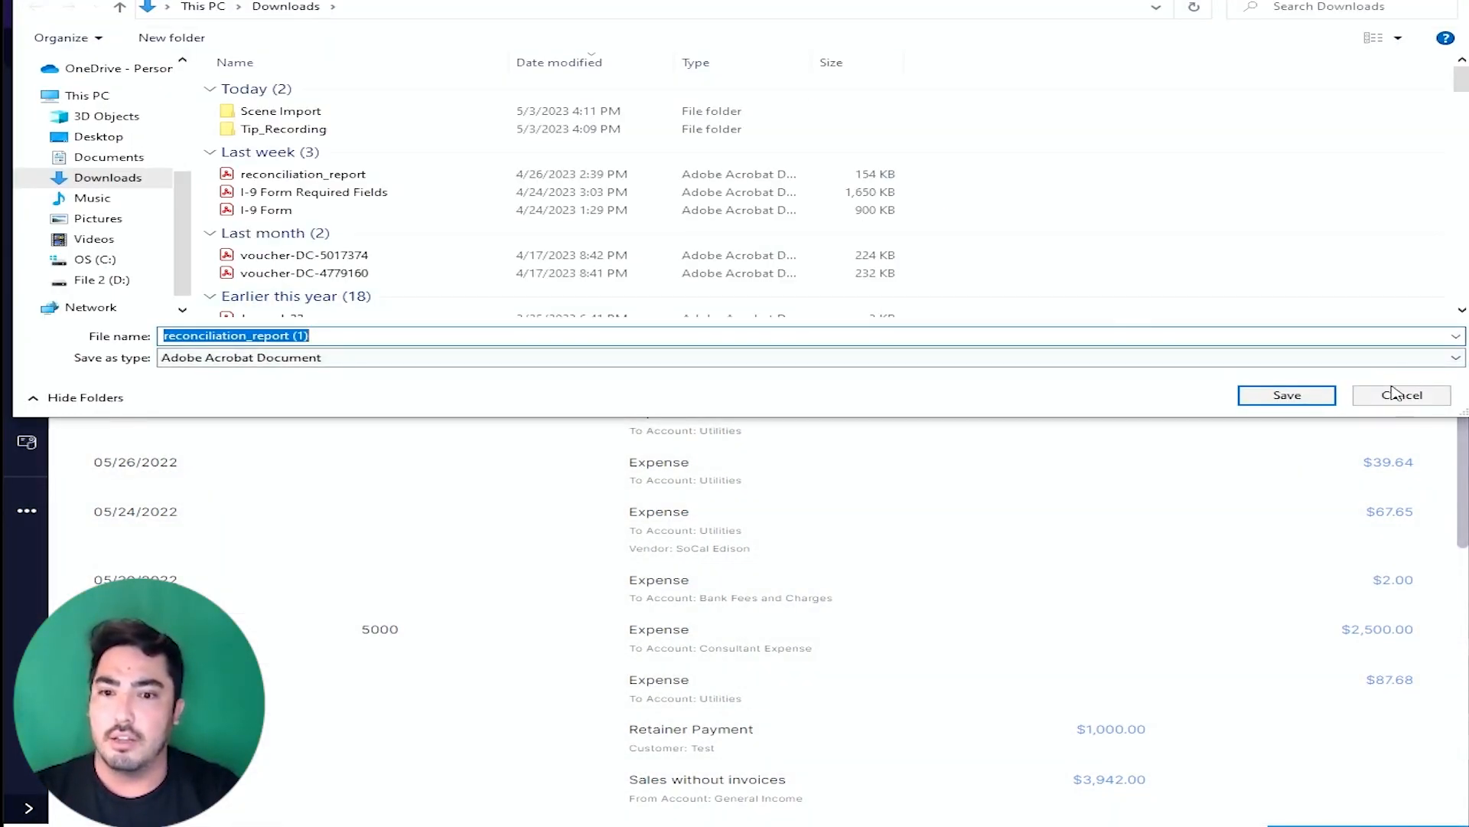
click(1384, 389)
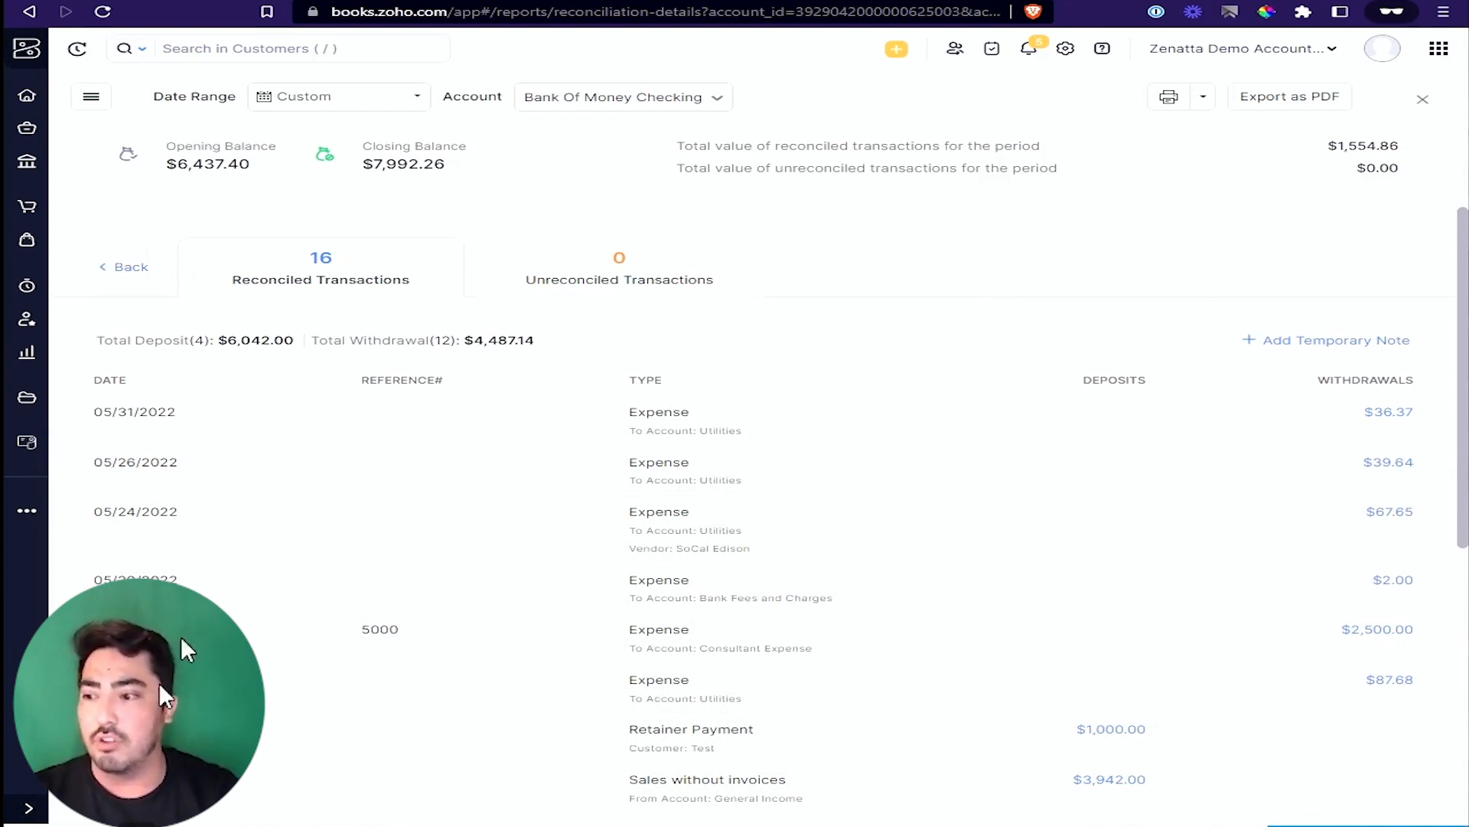
Step: Close the status report and check the file attachment options for the 04/01/2022 to 05/31/2022 reconciliation
click(1423, 99)
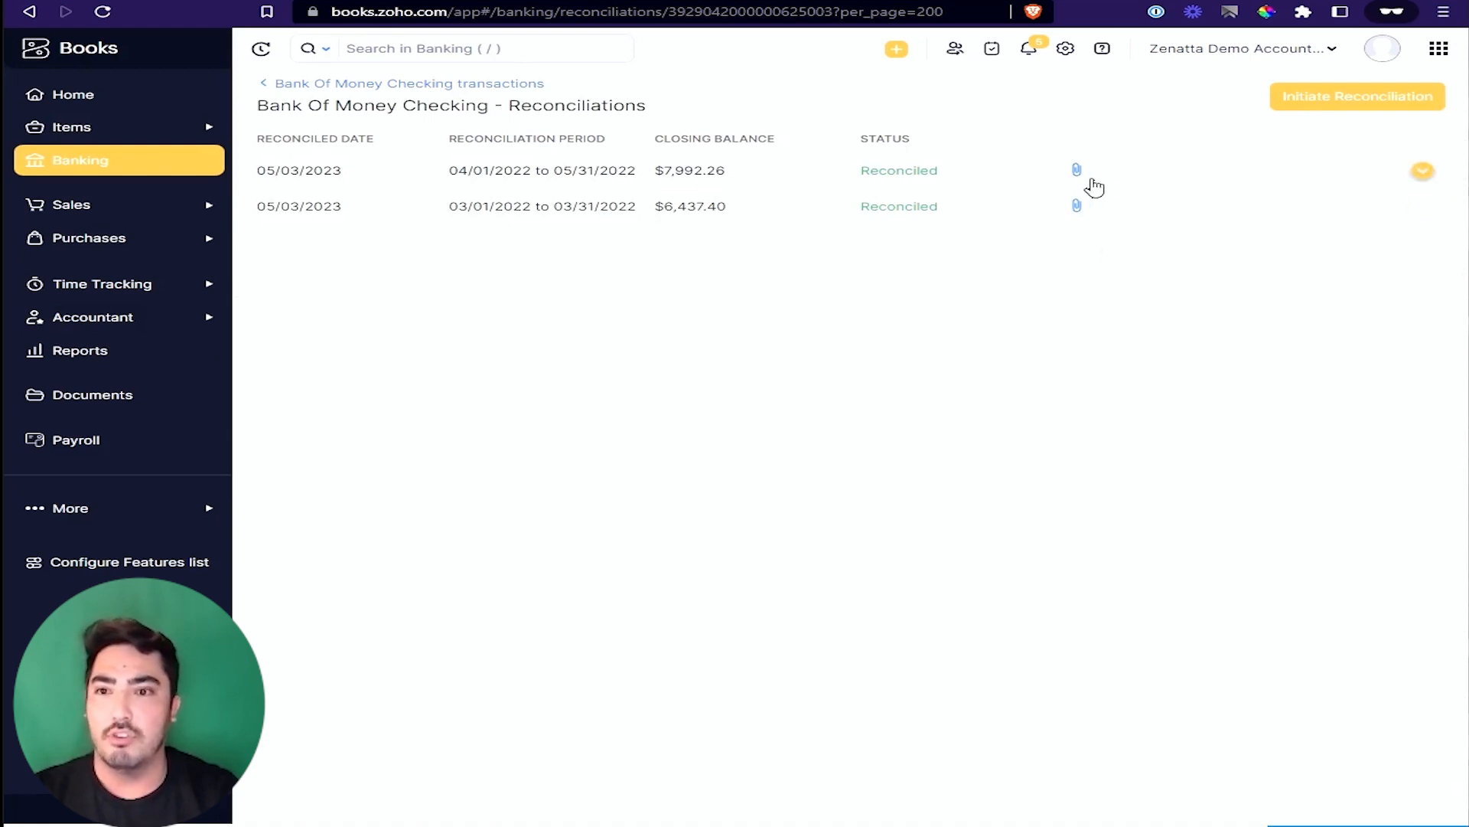
click(1076, 169)
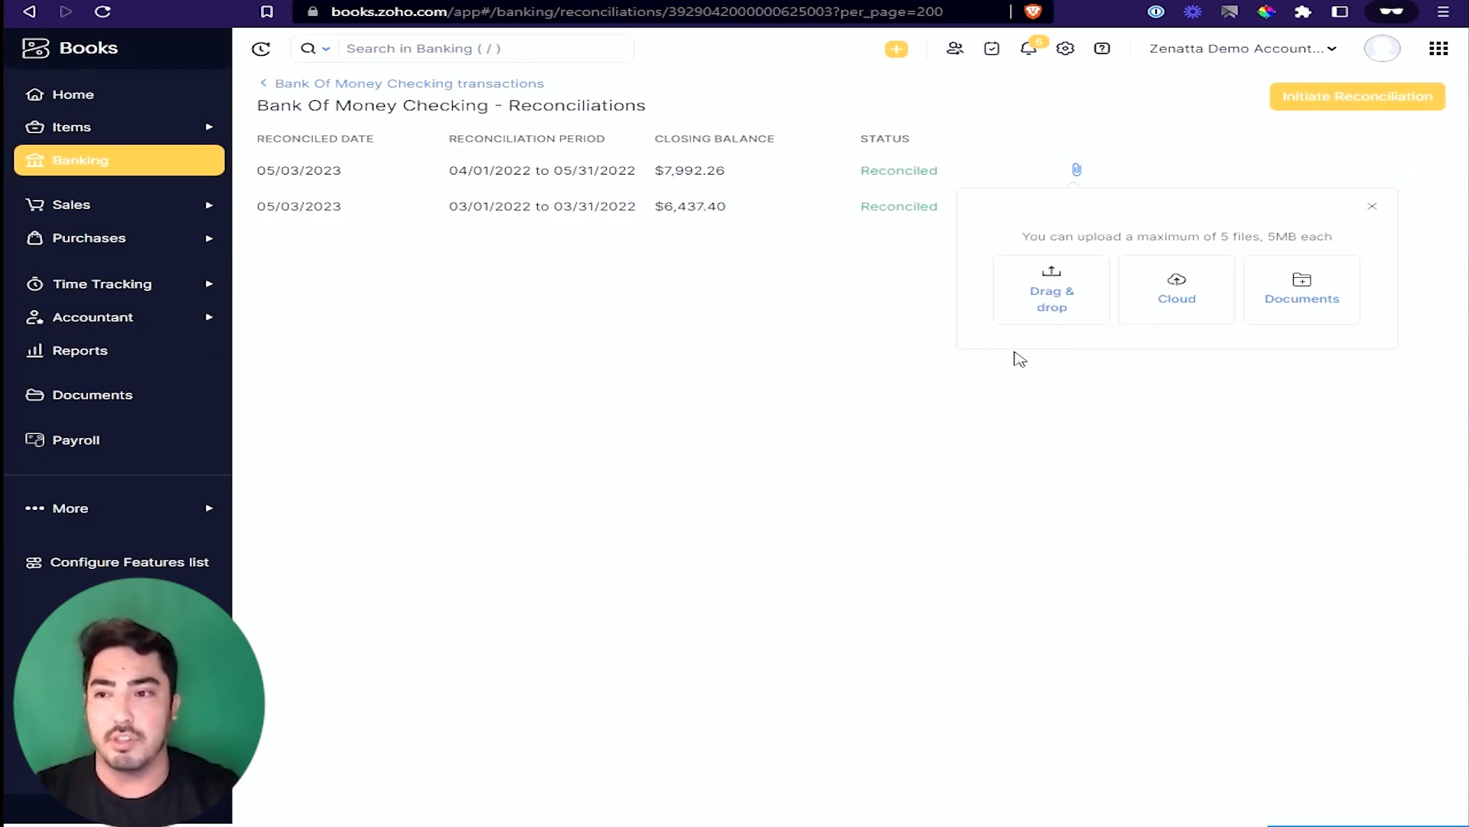
click(1378, 214)
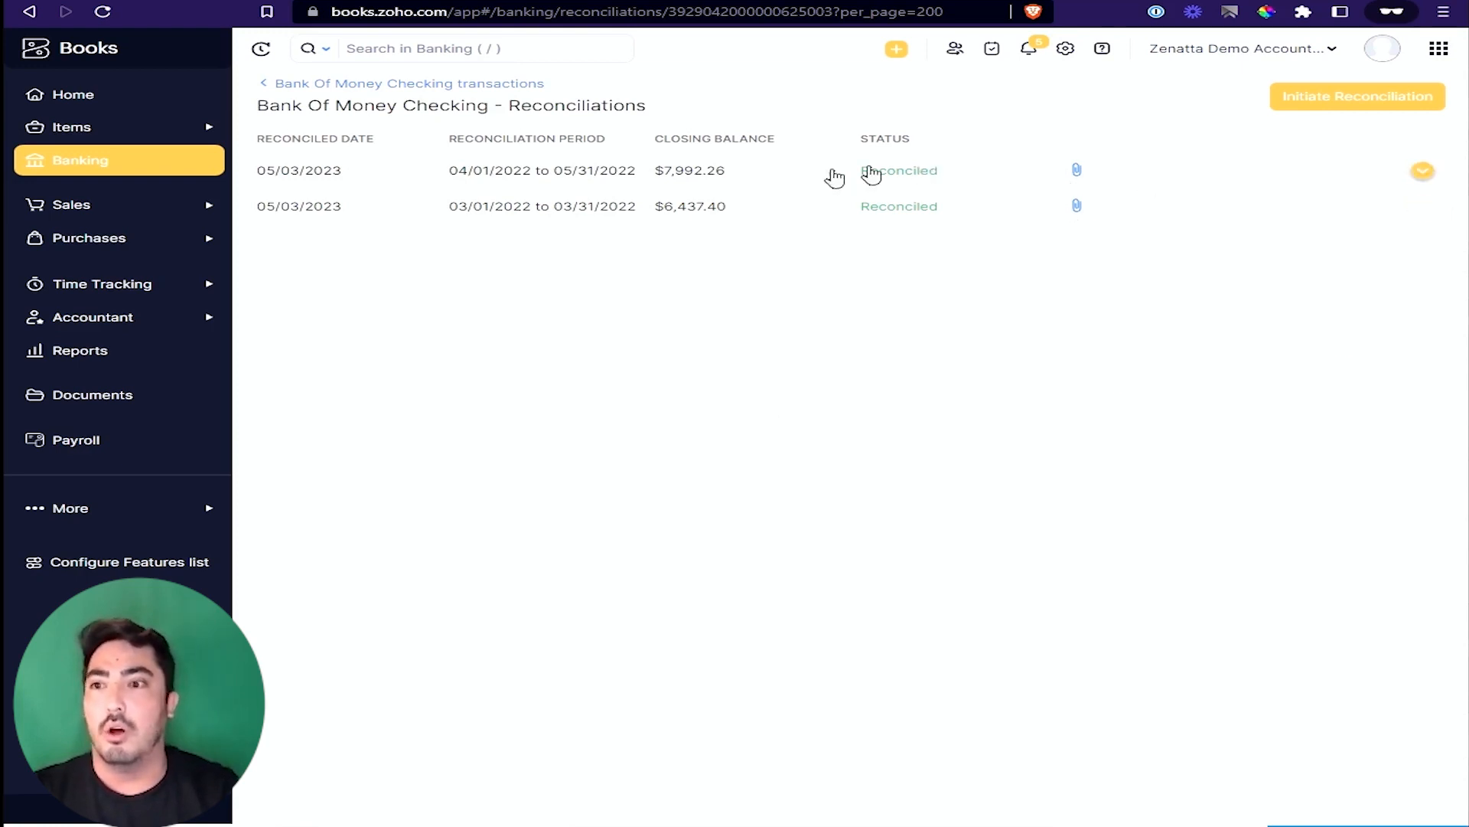